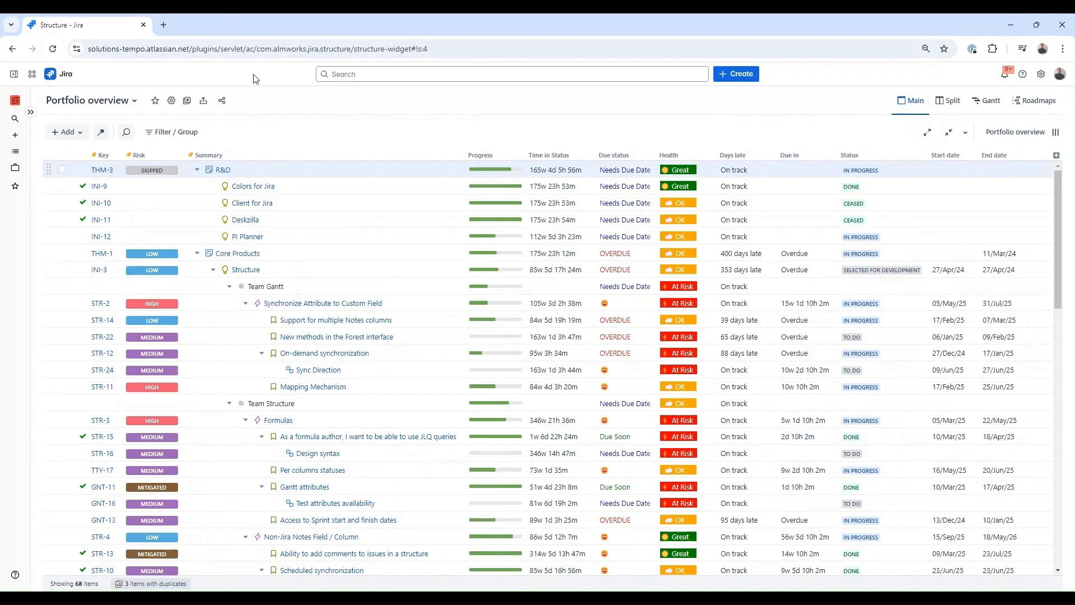
# - Switch from Portfolio overview to Sprint management, then to the Program Kanban structure
pyautogui.click(132, 101)
pyautogui.click(126, 177)
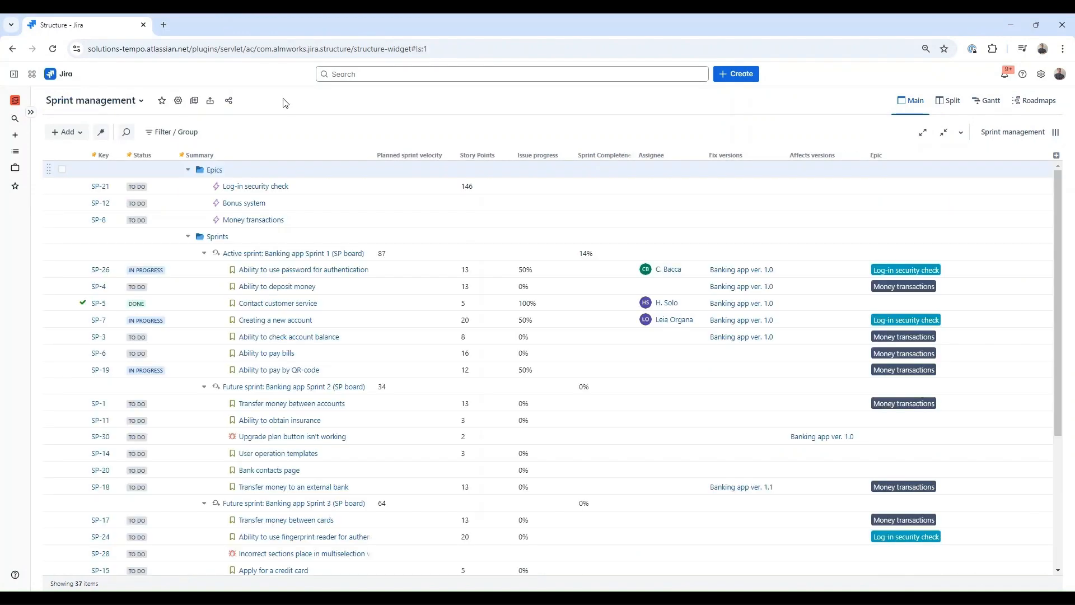
pyautogui.click(135, 101)
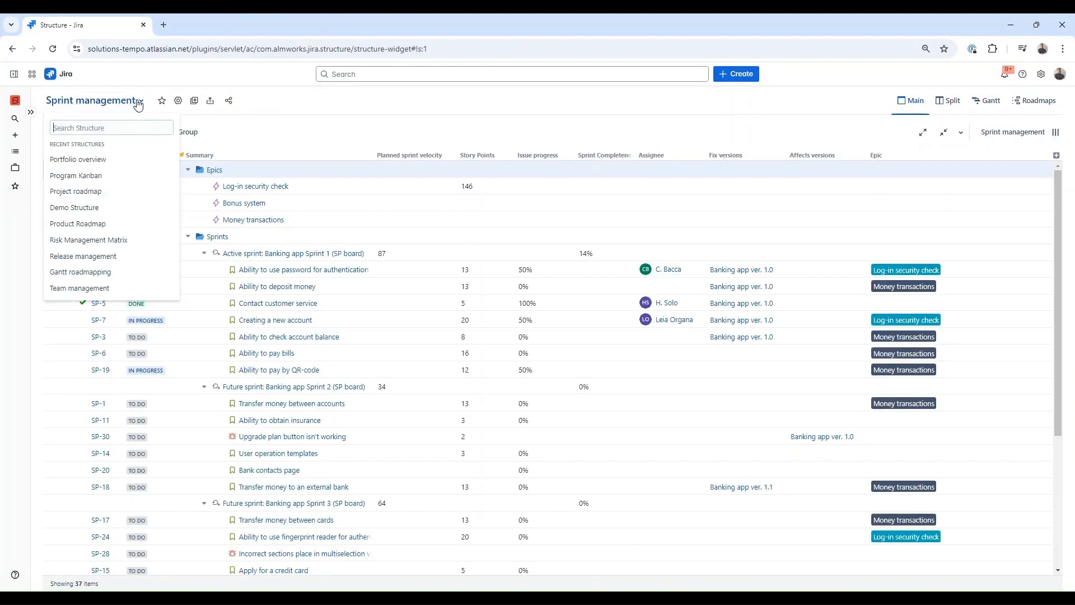
pyautogui.click(126, 177)
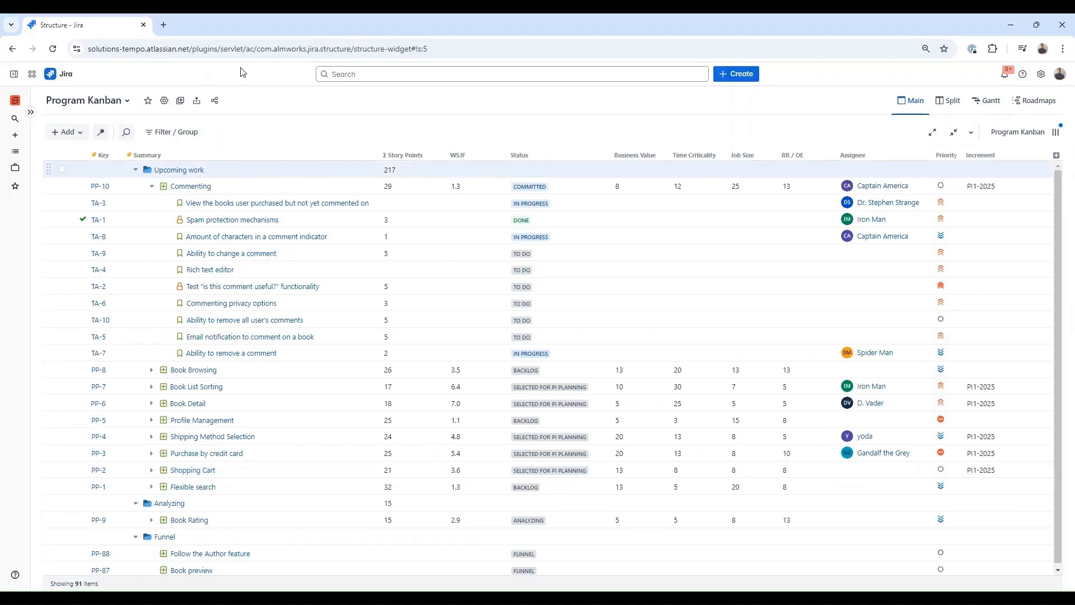
# - From the expanded sidebar, create a new structure named 'Webinar view'
pyautogui.click(31, 112)
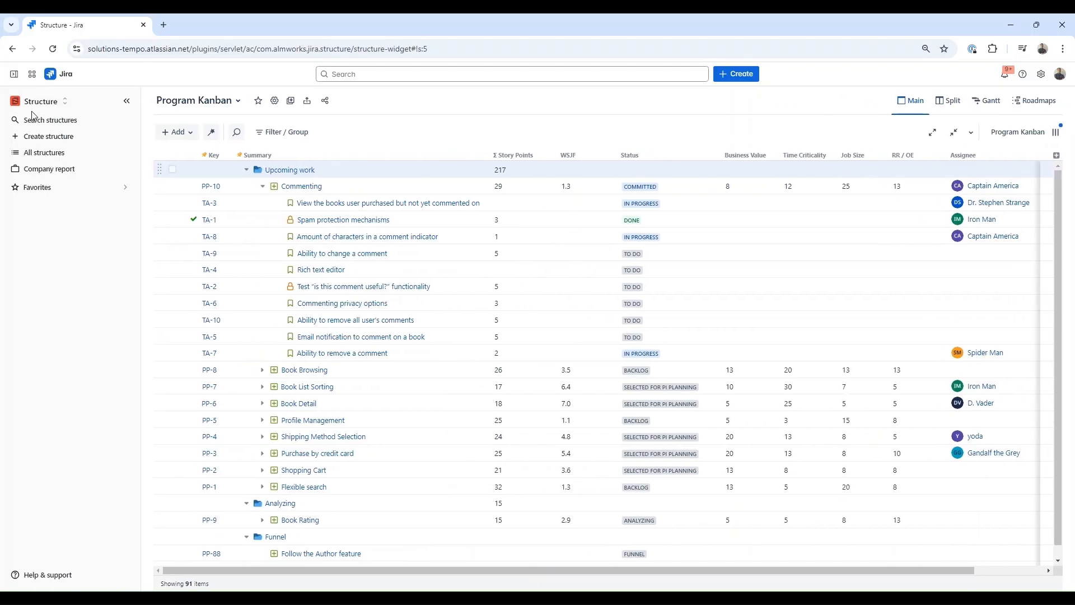
pyautogui.click(49, 137)
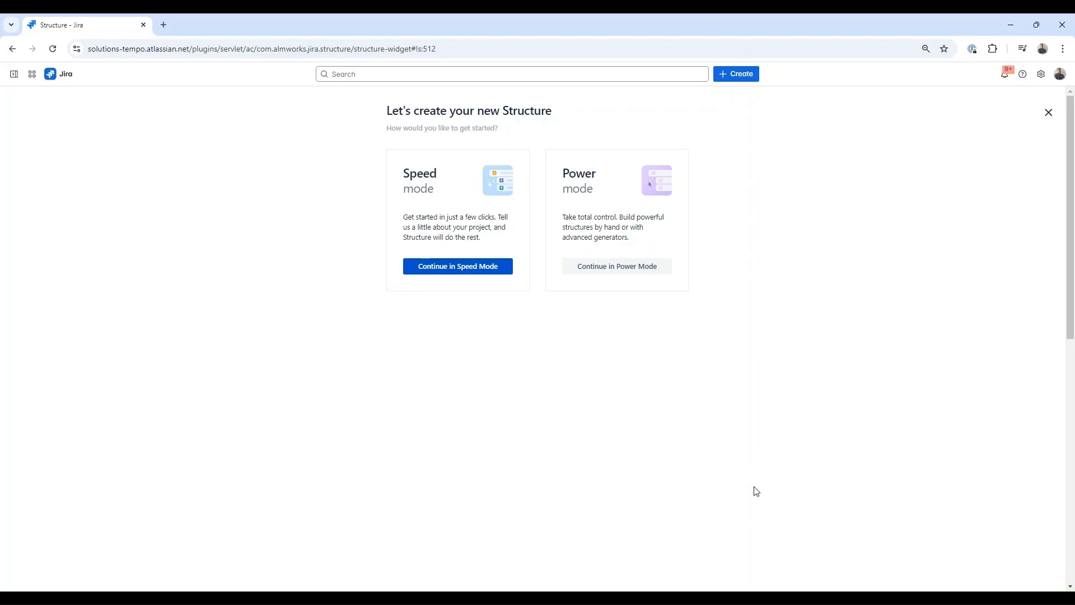
pyautogui.click(594, 266)
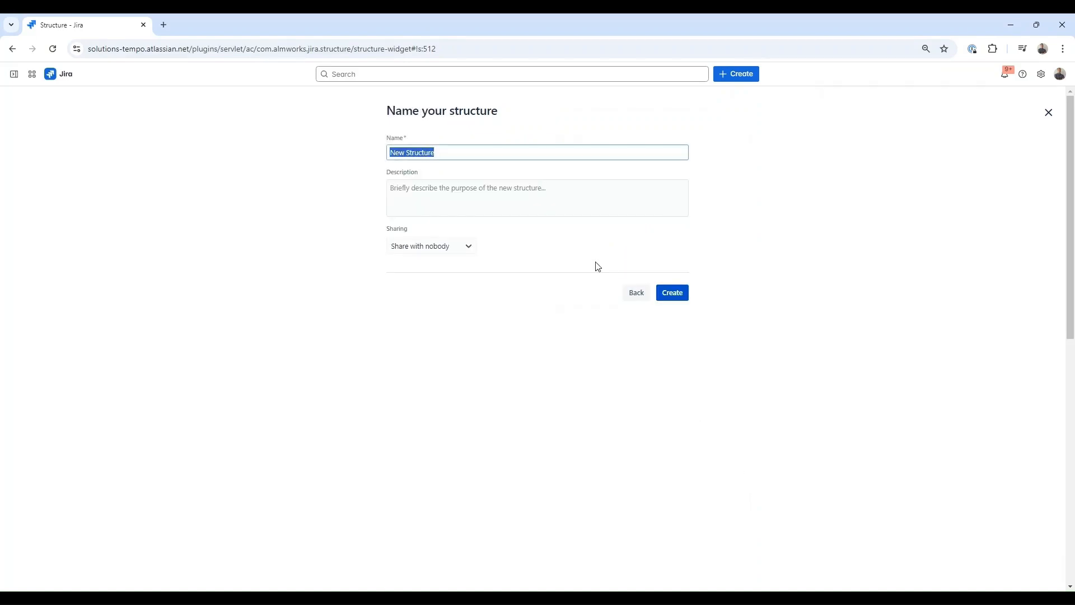
pyautogui.write('Webinar view')
pyautogui.click(681, 292)
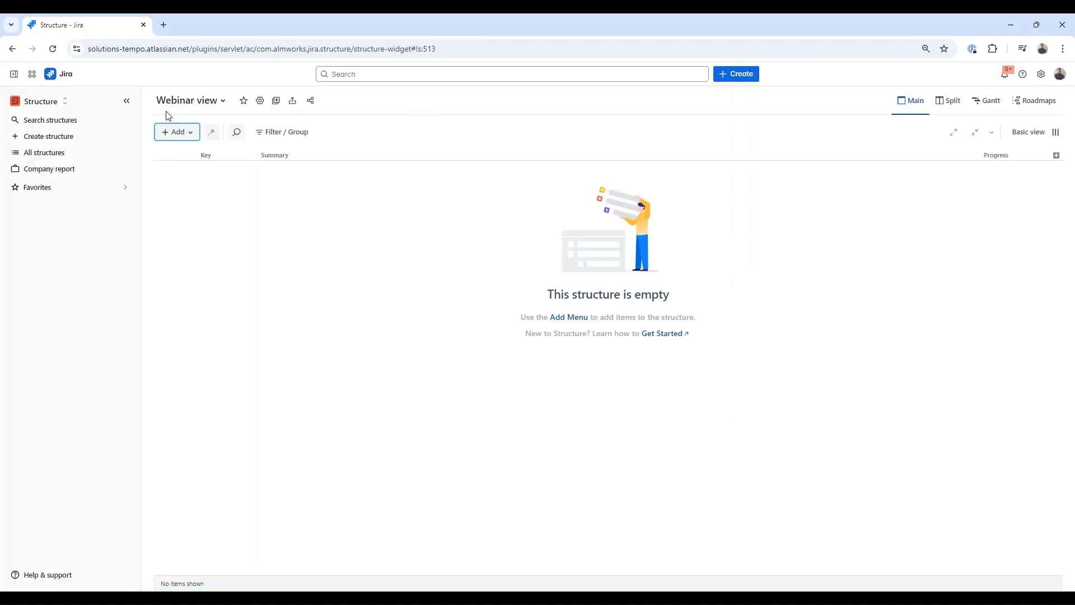
# - Collapse the sidebar and bring up the Create Insert Generator dialog via Add > Generators > Insert
pyautogui.click(127, 101)
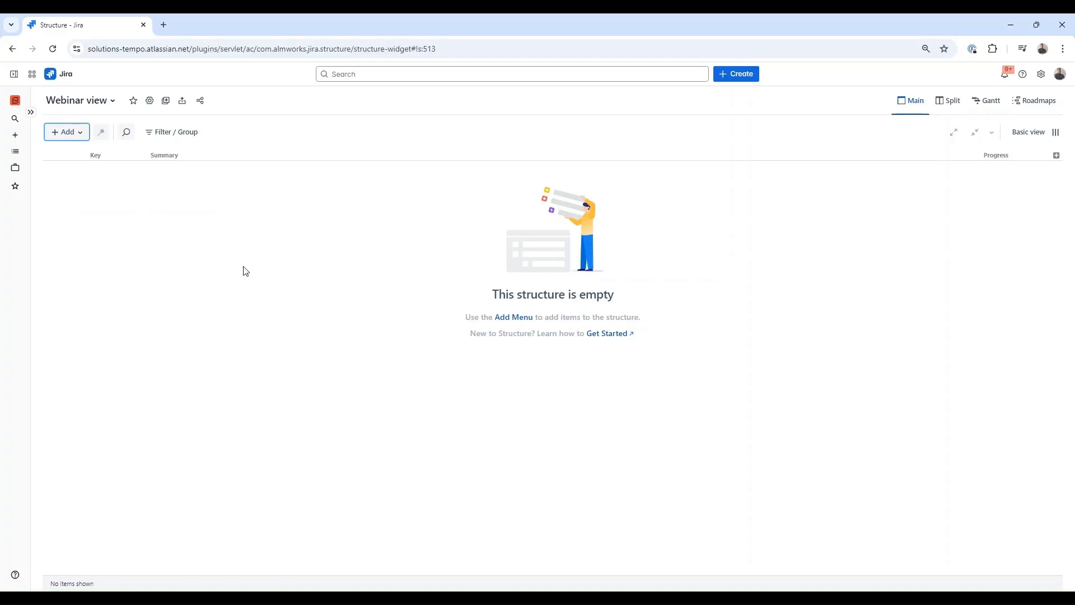
pyautogui.click(79, 131)
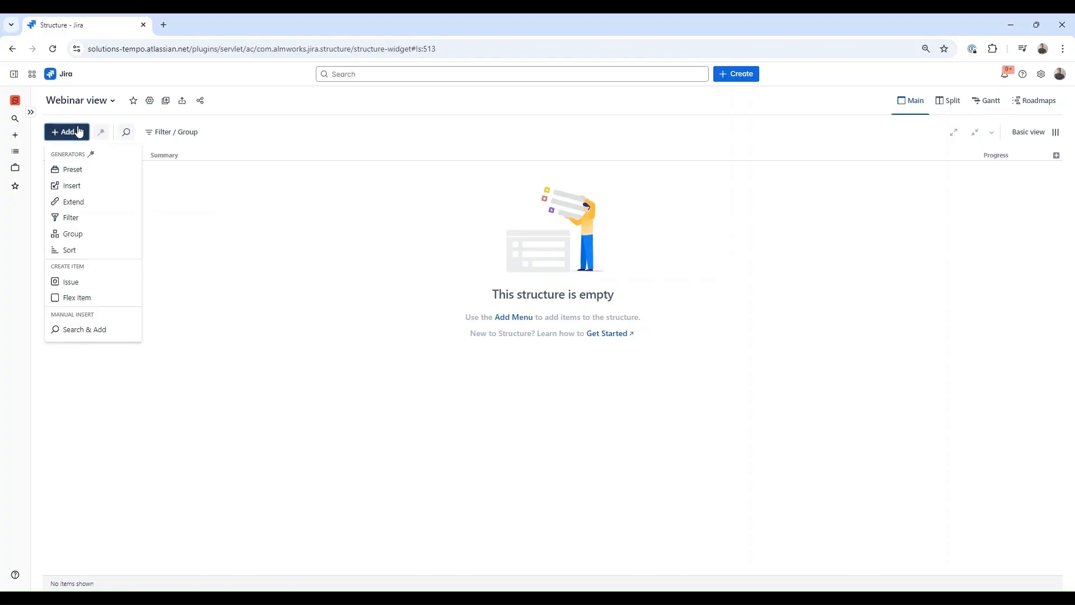
pyautogui.click(104, 191)
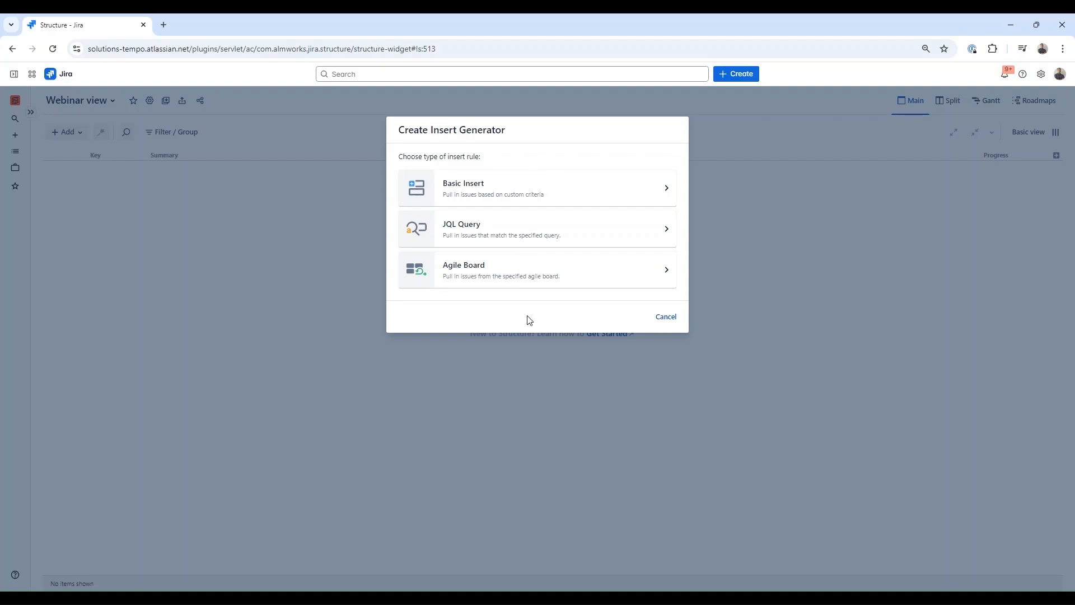
# - Add a Basic Insert rule pulling Epic issues from the ALM Structure and ALM Gantt projects
pyautogui.click(526, 184)
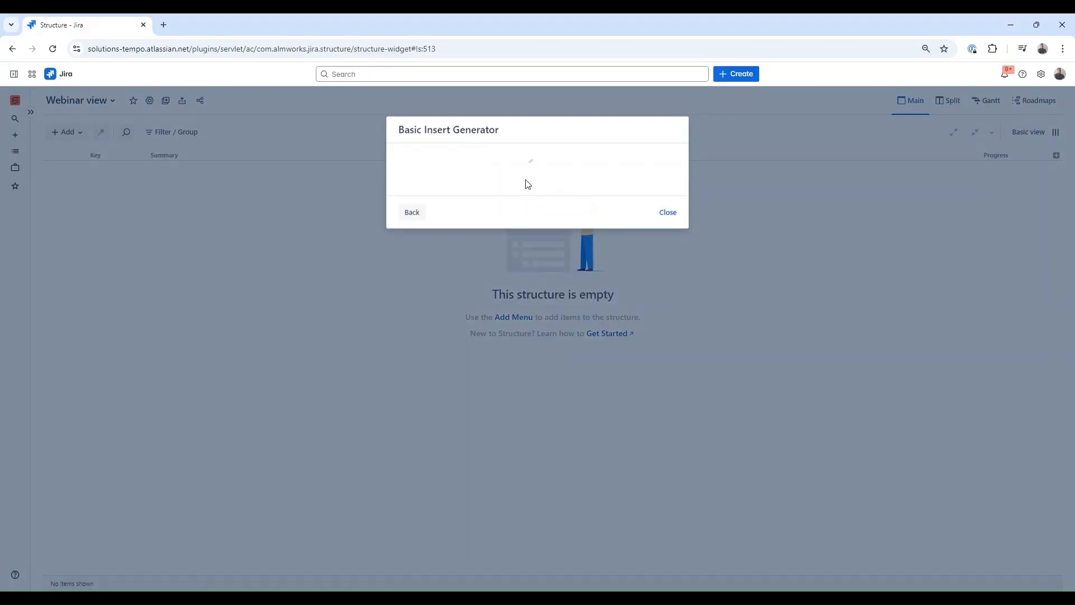
pyautogui.click(521, 191)
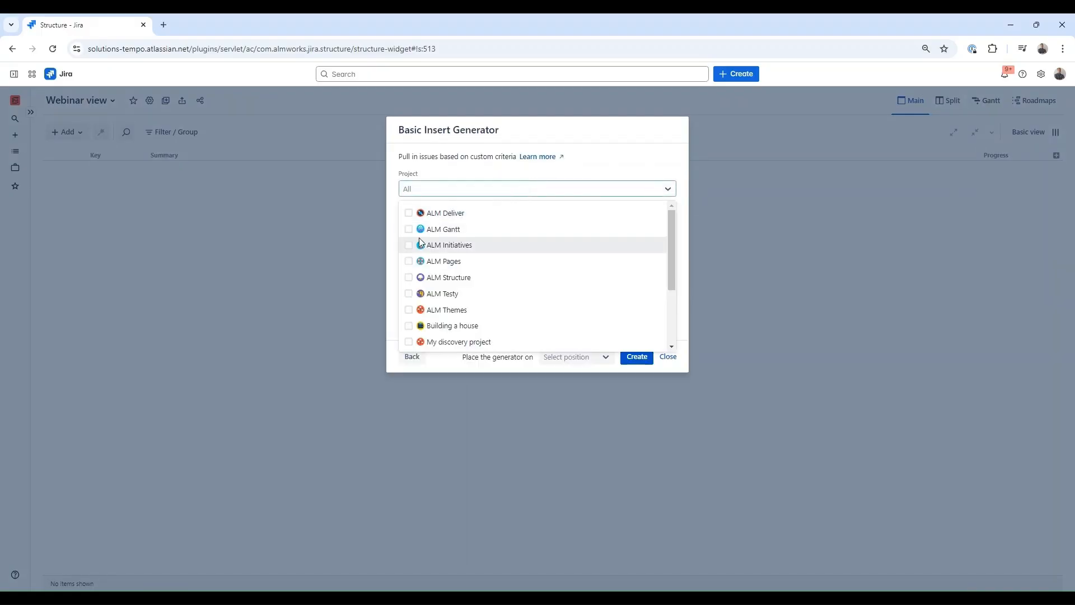
pyautogui.click(409, 278)
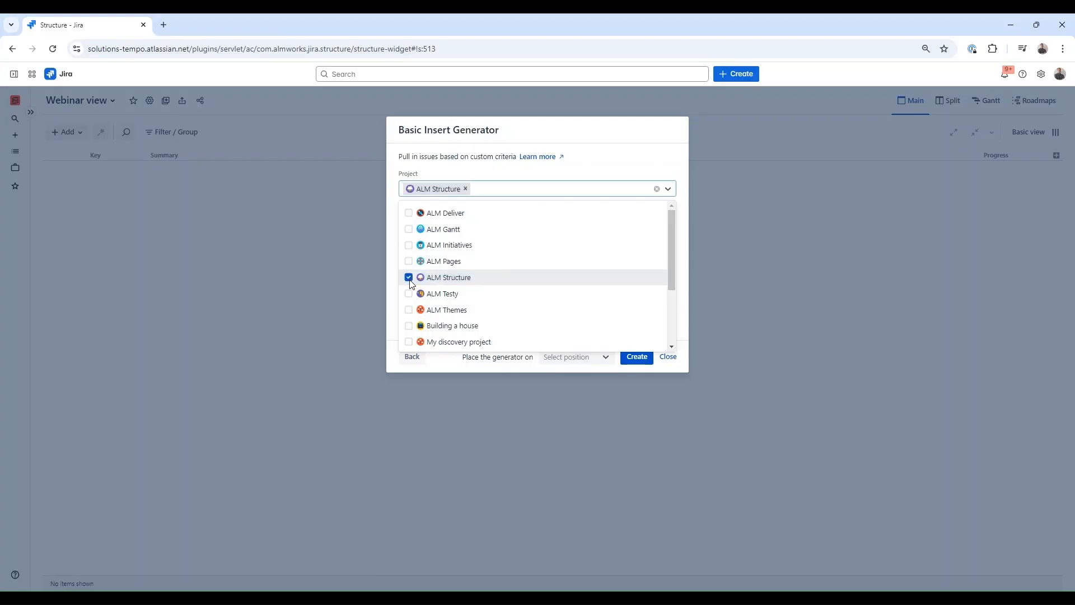
pyautogui.click(408, 229)
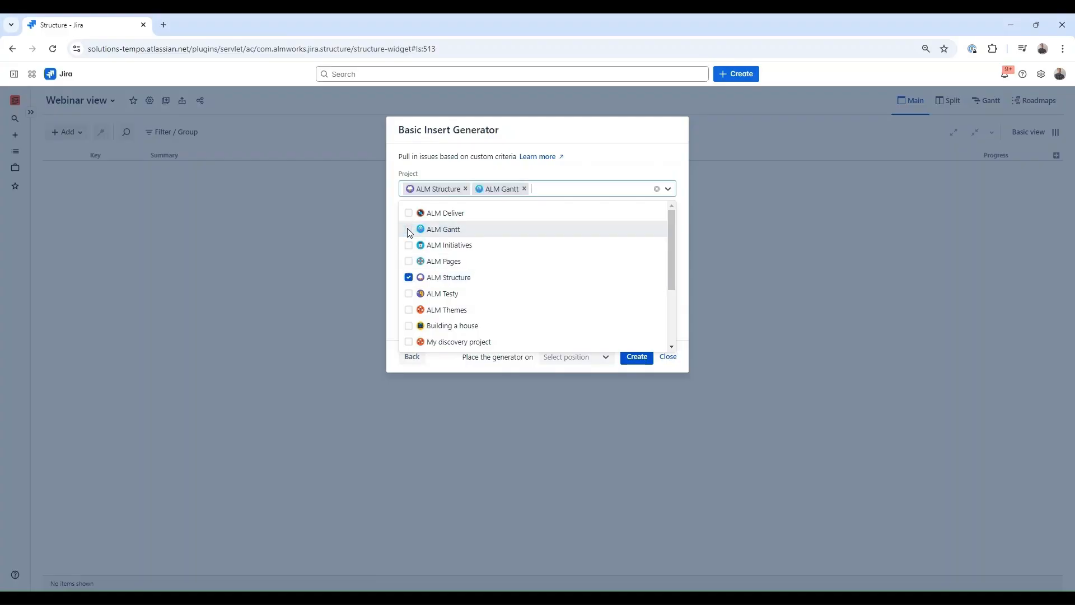
pyautogui.click(580, 169)
pyautogui.click(494, 224)
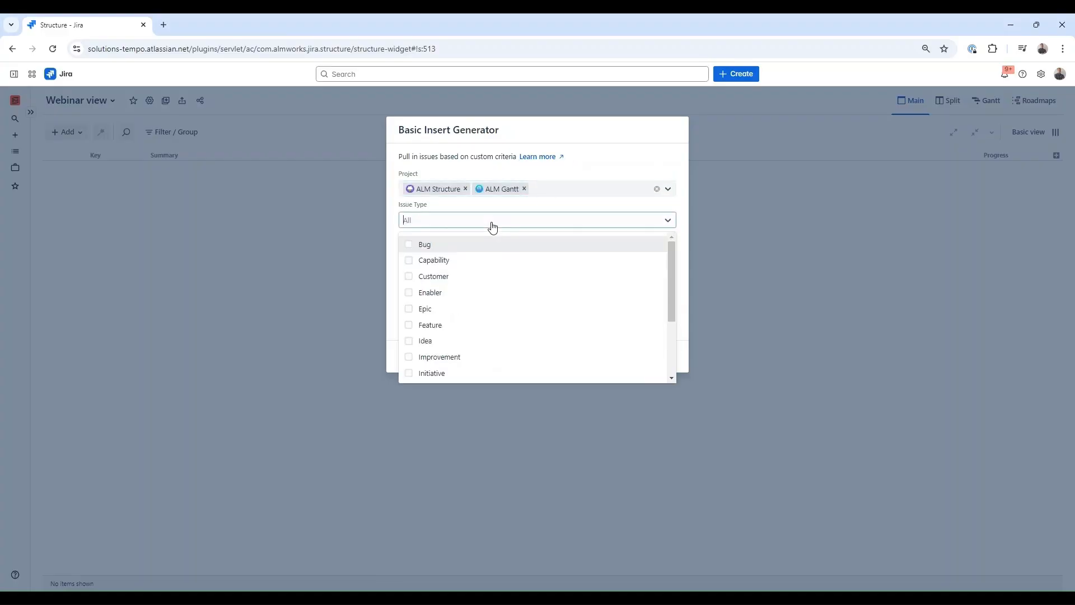
pyautogui.click(413, 310)
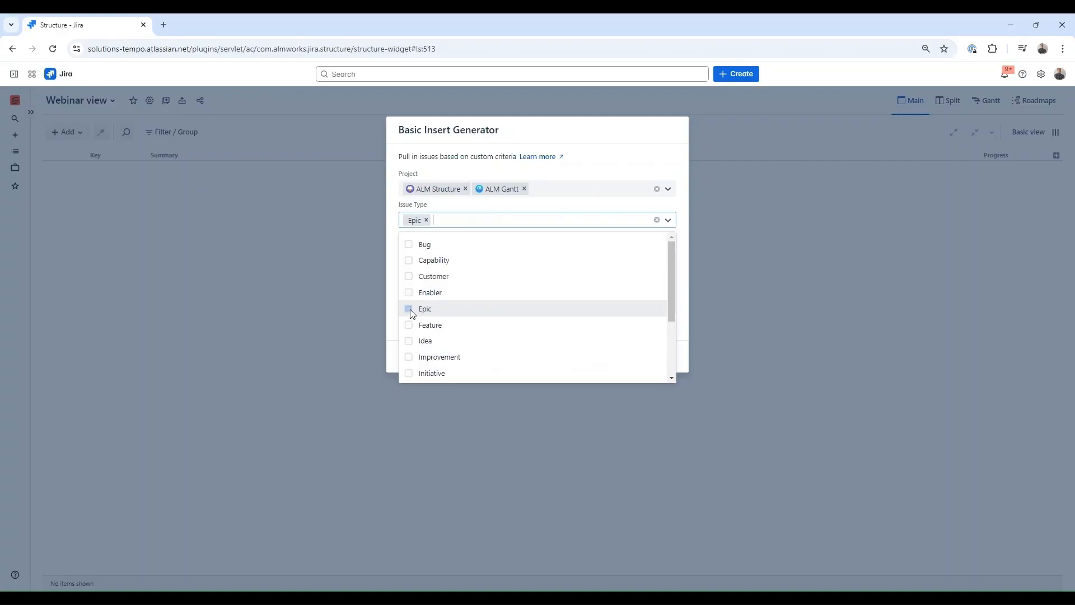
pyautogui.click(509, 232)
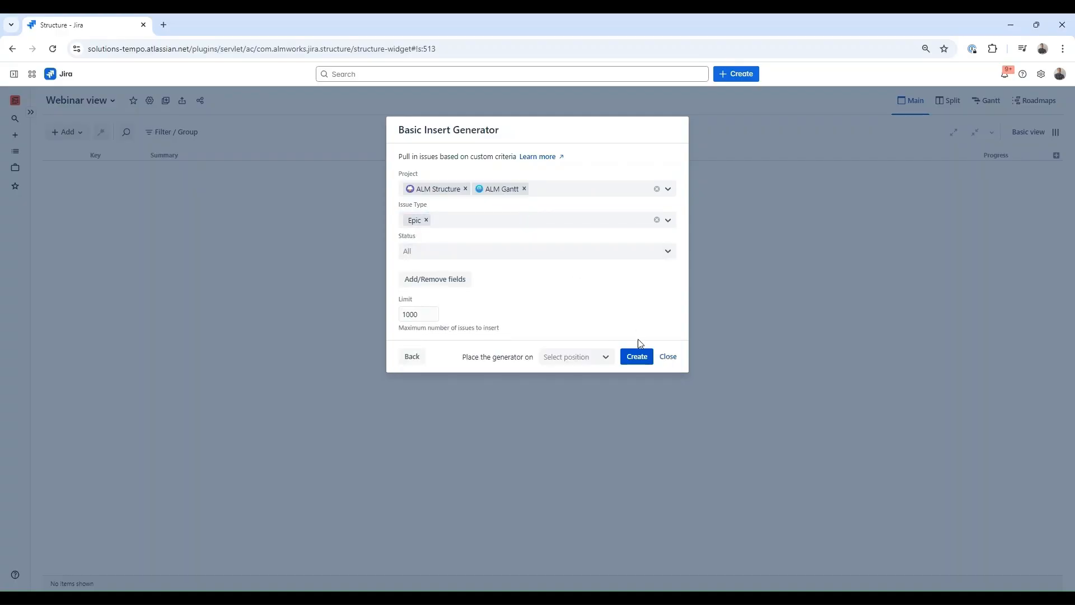
pyautogui.click(637, 356)
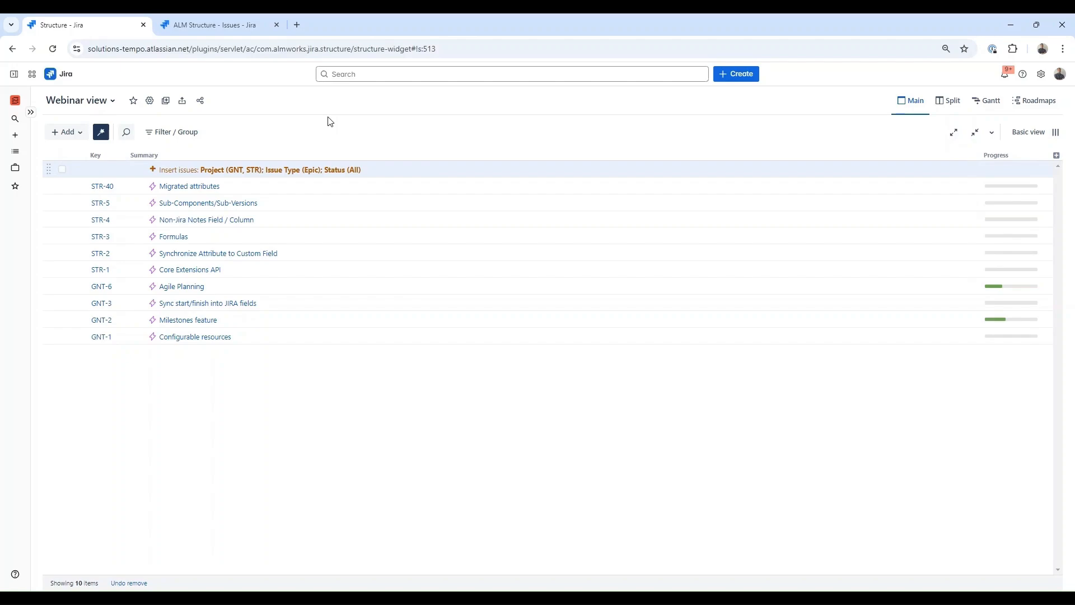
# - Add a Child Issues extender covering issues under epics plus sub-tasks
pyautogui.click(82, 135)
pyautogui.click(87, 202)
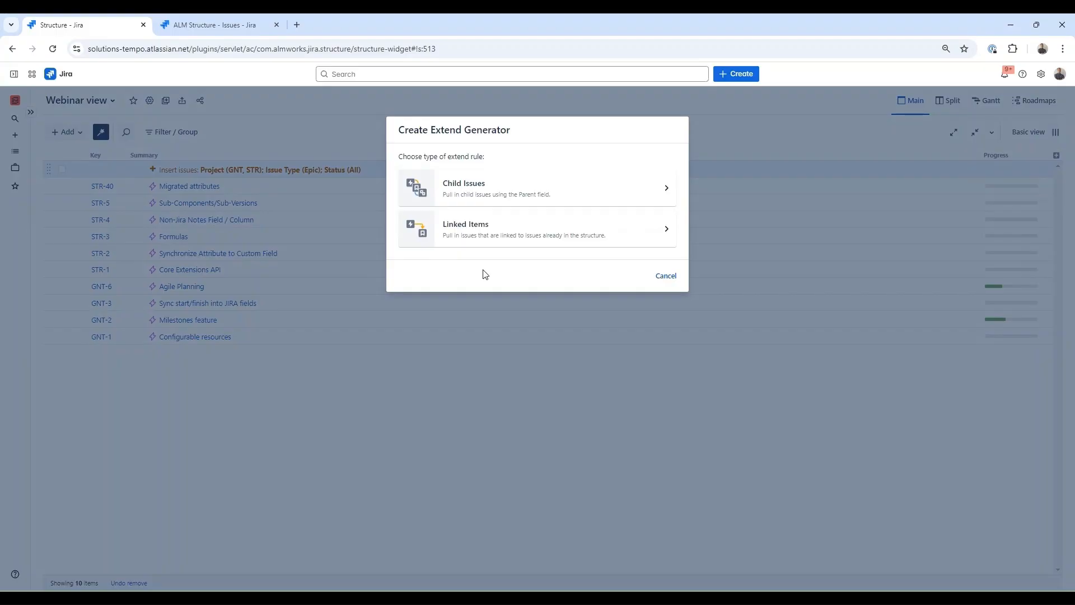
pyautogui.click(503, 193)
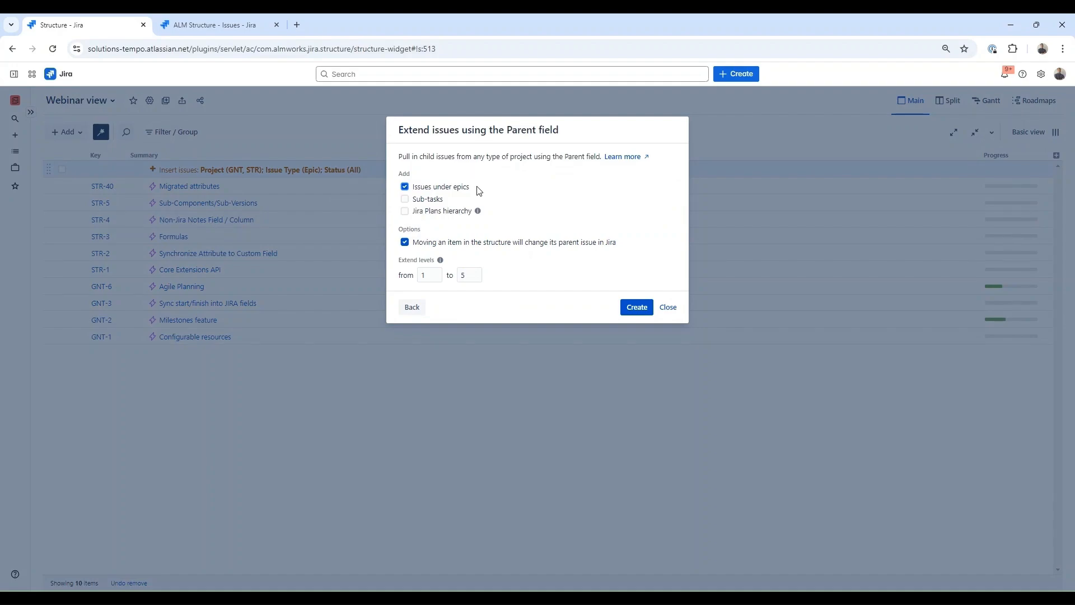
pyautogui.click(426, 199)
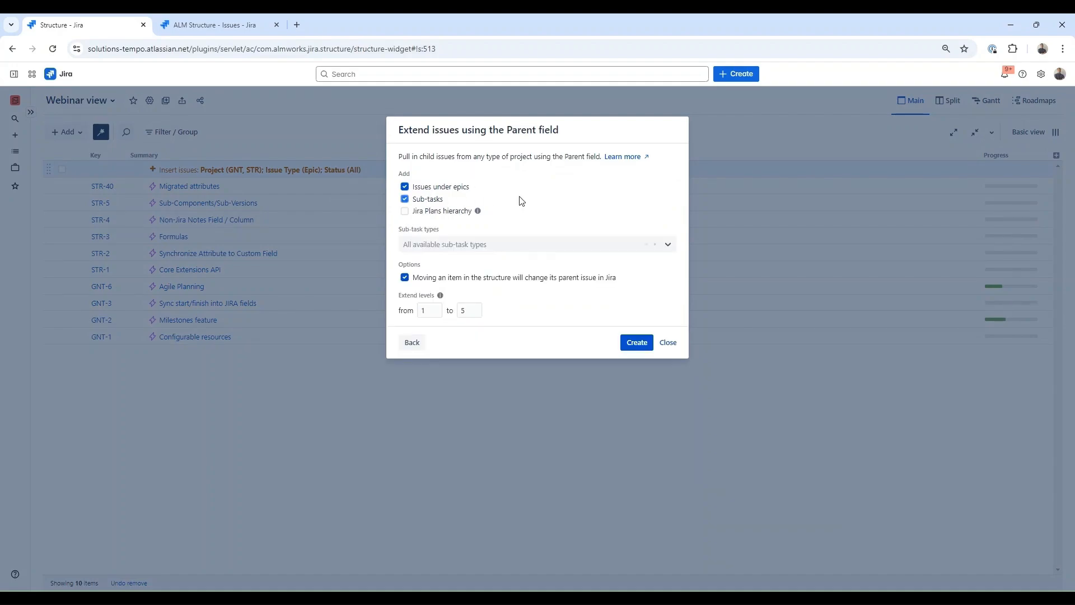
pyautogui.click(636, 342)
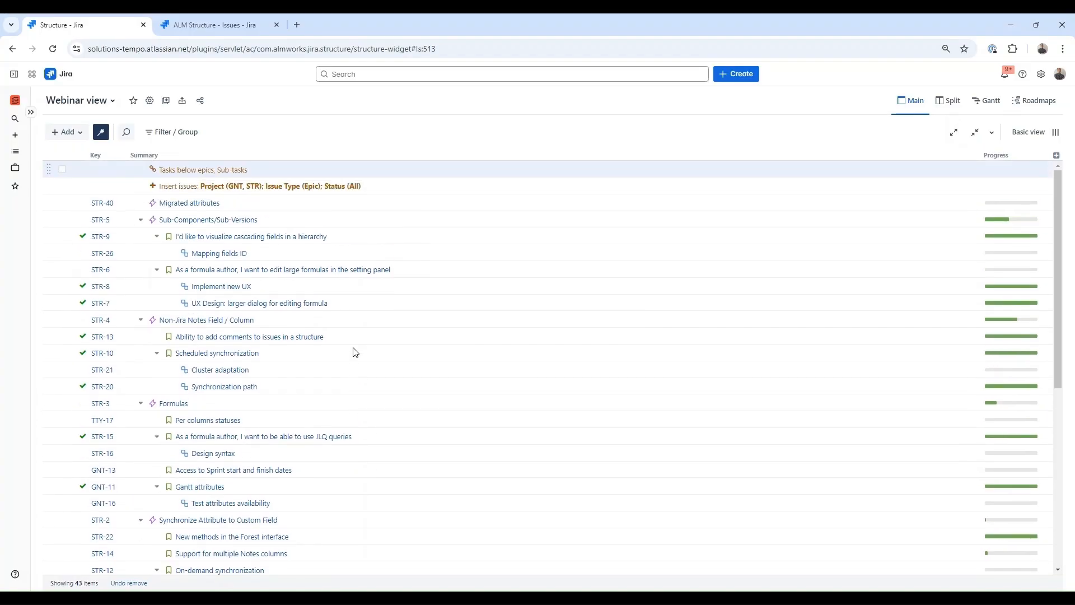
# - Edit the insert rule to drop both projects and insert Theme issues instead of Epics
pyautogui.doubleClick(297, 186)
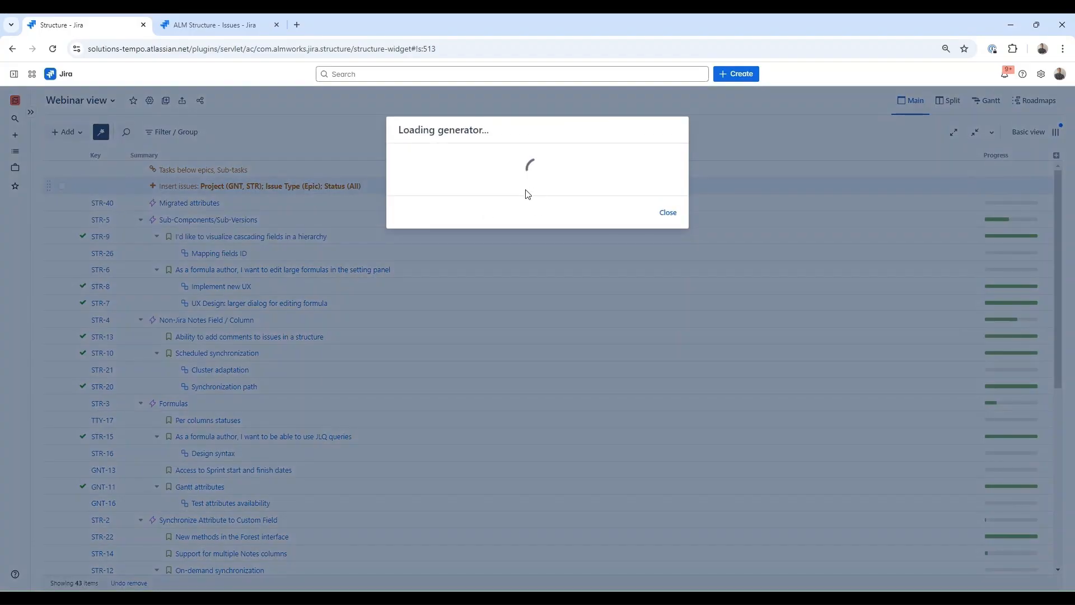
pyautogui.click(524, 191)
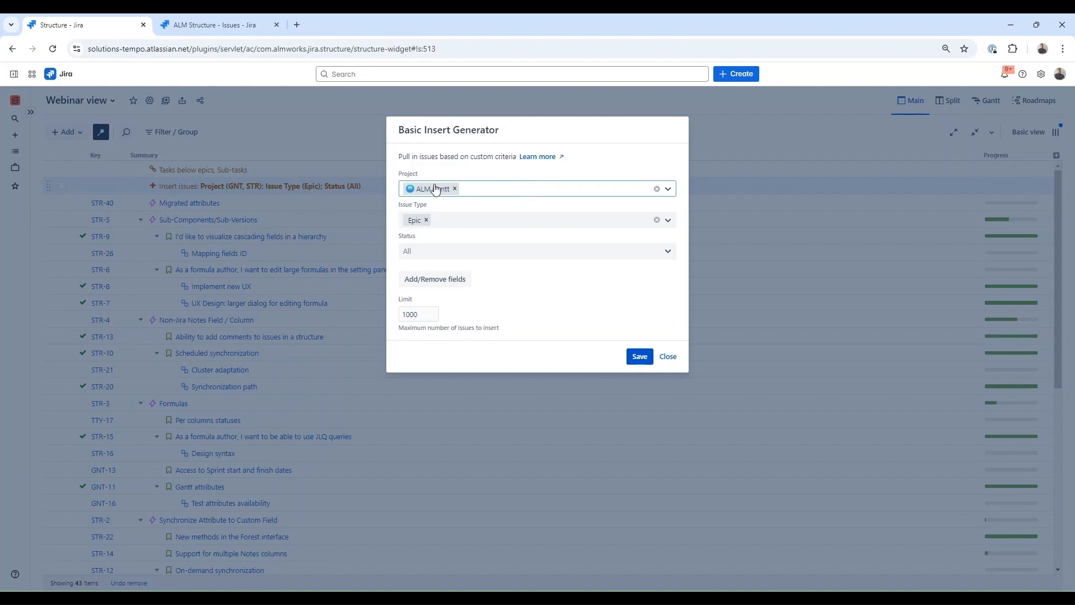
pyautogui.click(455, 188)
pyautogui.click(426, 224)
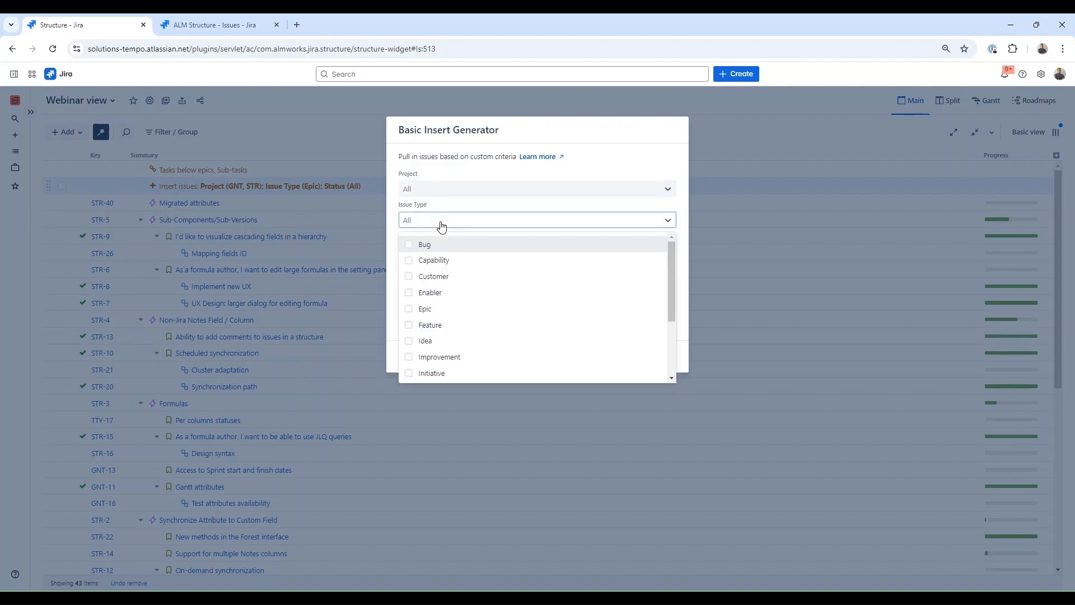
pyautogui.scroll(-3, 417, 348)
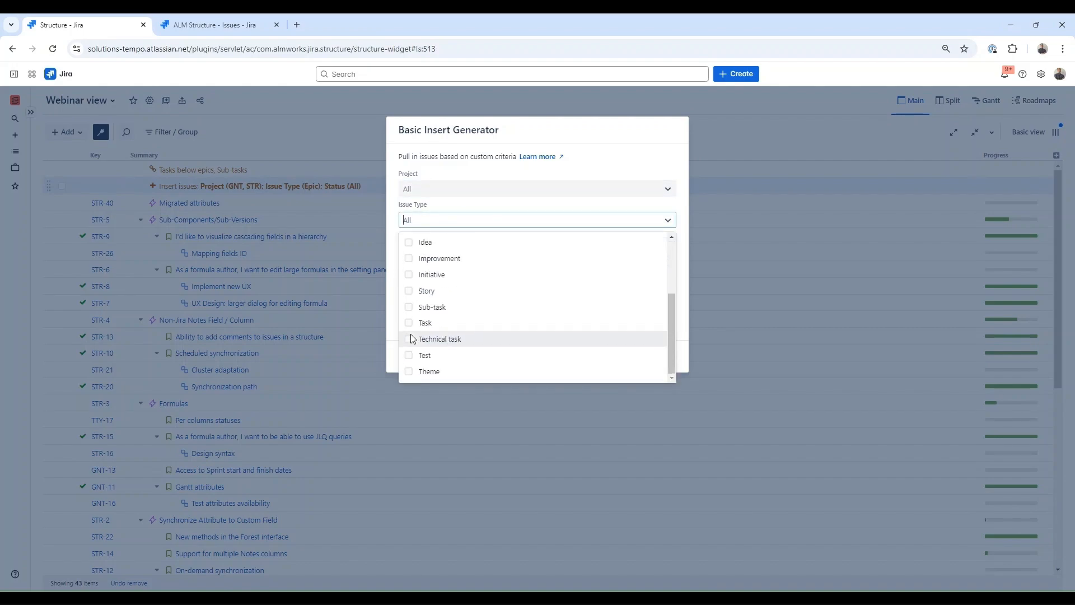
pyautogui.click(409, 371)
pyautogui.click(492, 208)
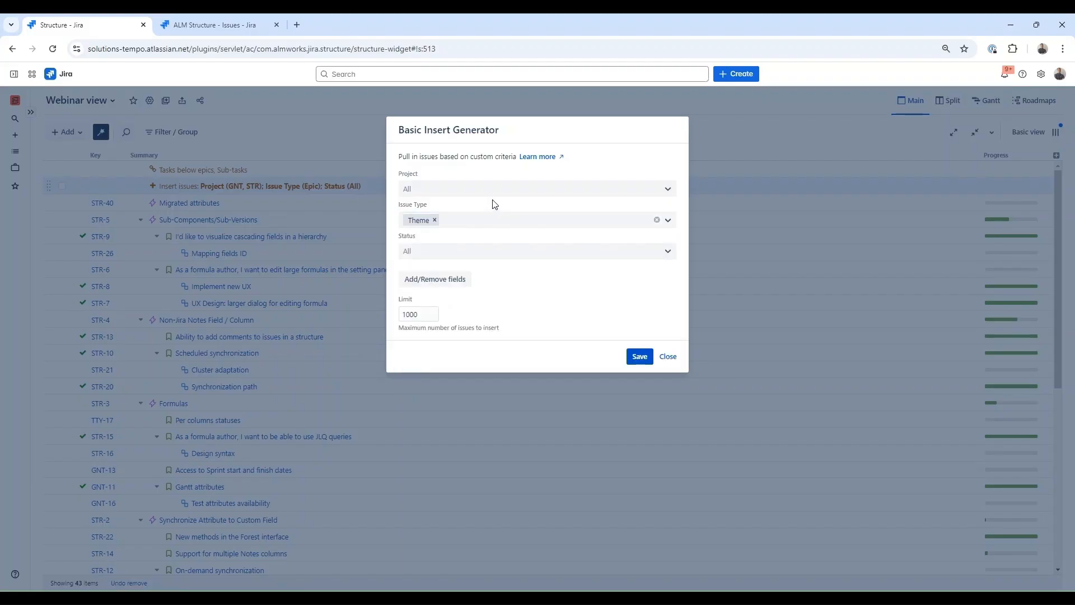
# - Restrict the rule to In Progress status and save it
pyautogui.click(476, 251)
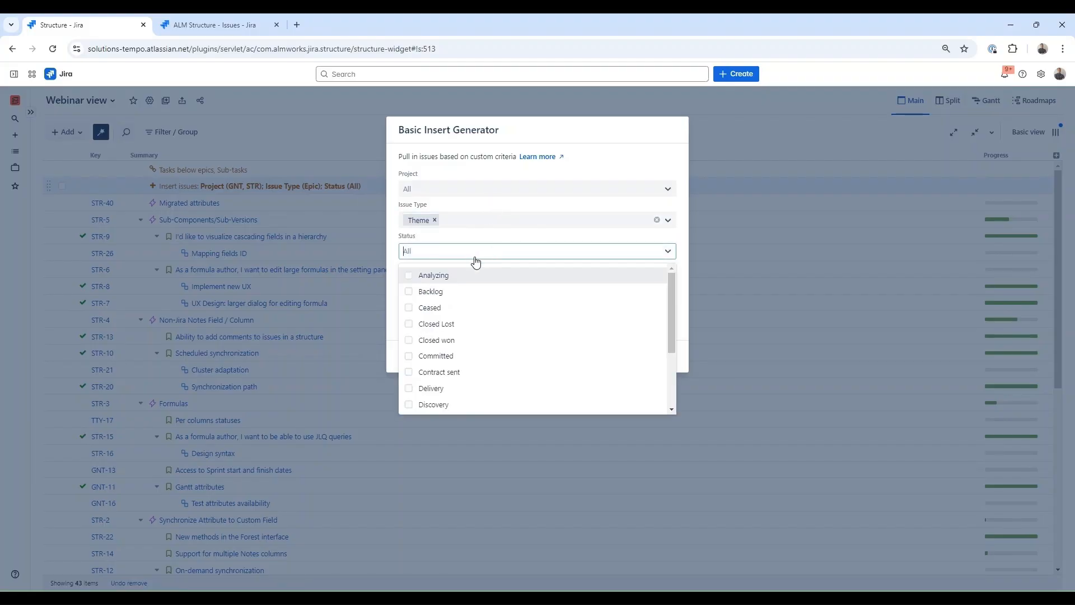
pyautogui.scroll(-2, 437, 380)
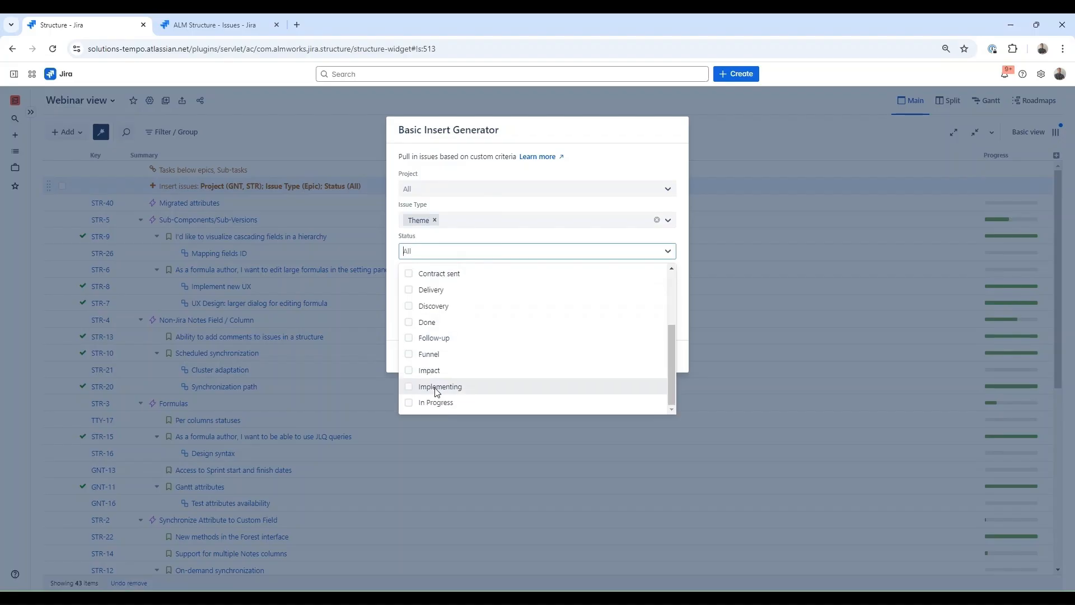
pyautogui.click(408, 403)
pyautogui.click(489, 238)
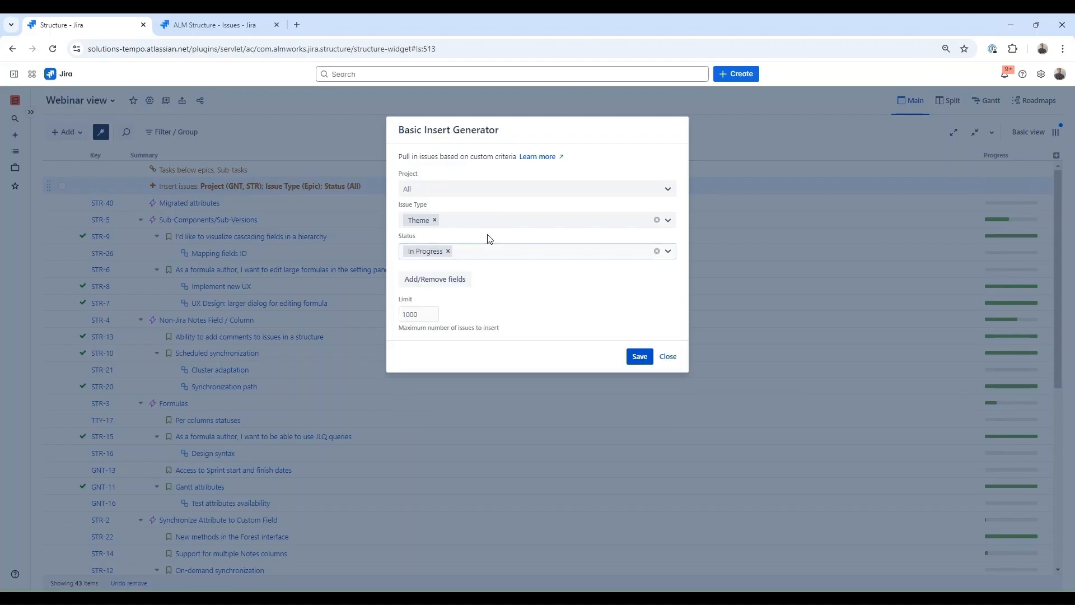
pyautogui.click(638, 358)
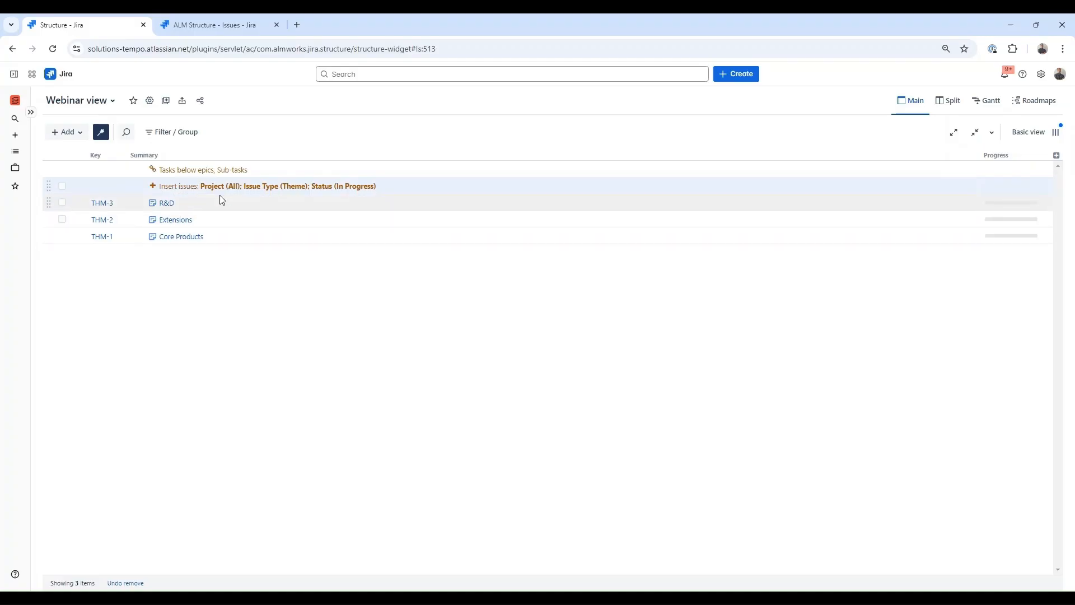
# - Add a Linked Items extender using Implementation links in the 'is implemented by' direction
pyautogui.click(80, 136)
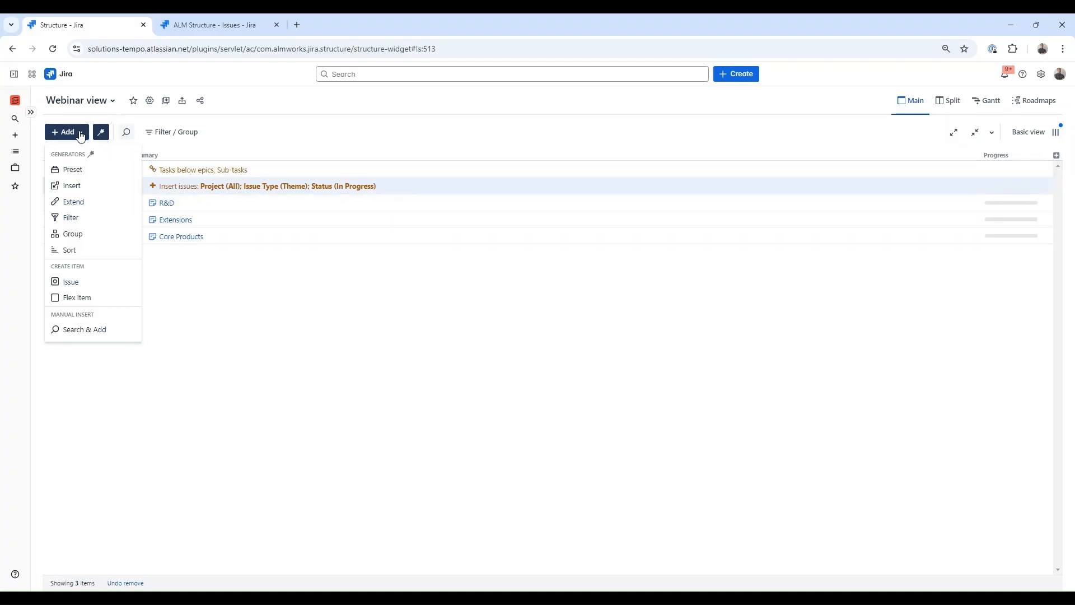
pyautogui.click(98, 205)
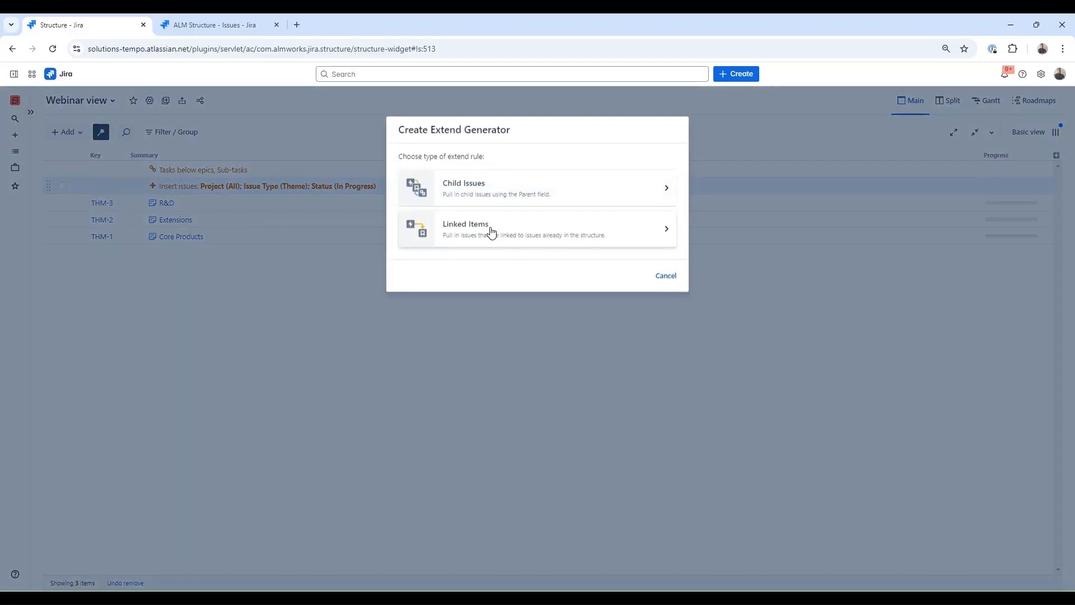
pyautogui.click(503, 240)
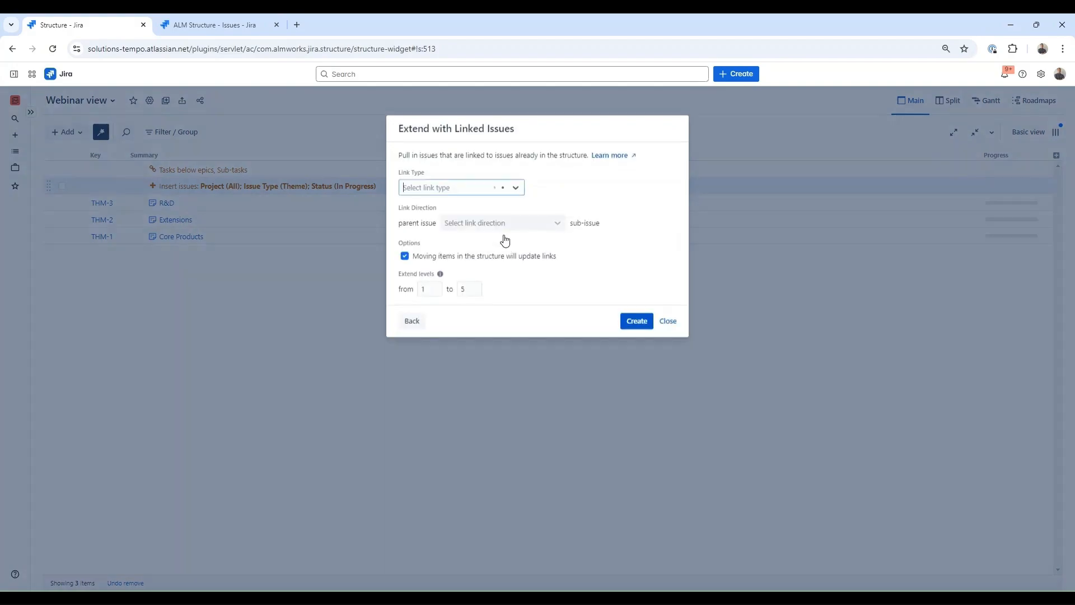
pyautogui.click(514, 189)
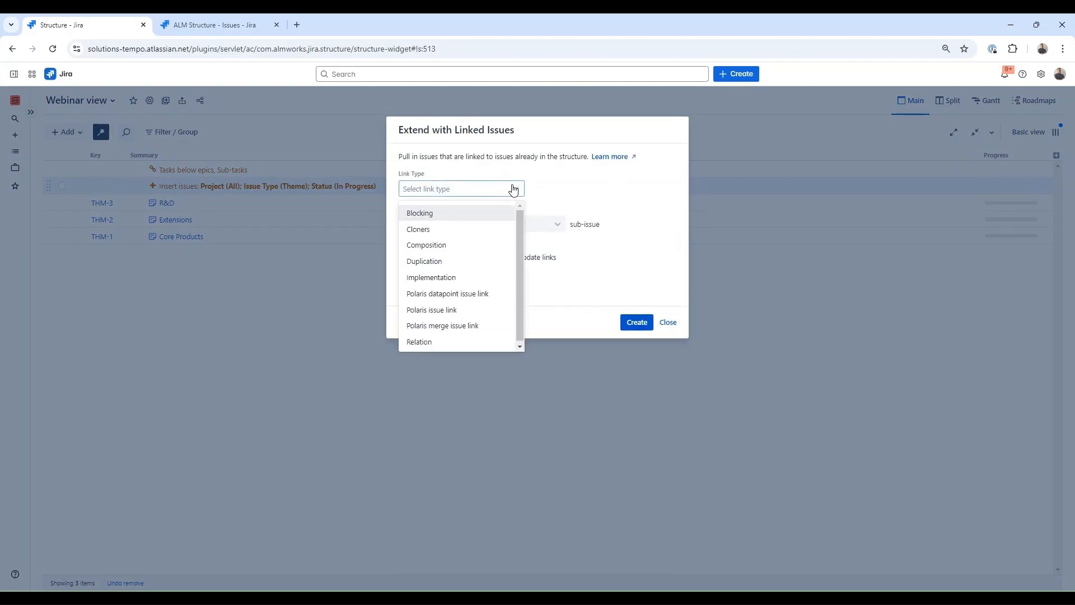
pyautogui.click(461, 277)
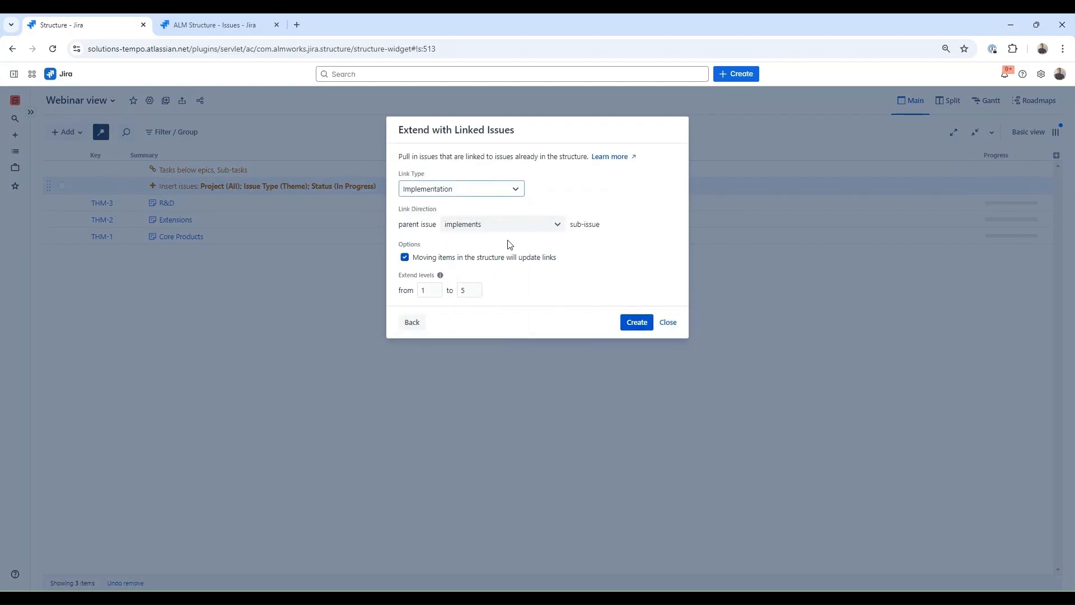
pyautogui.click(507, 225)
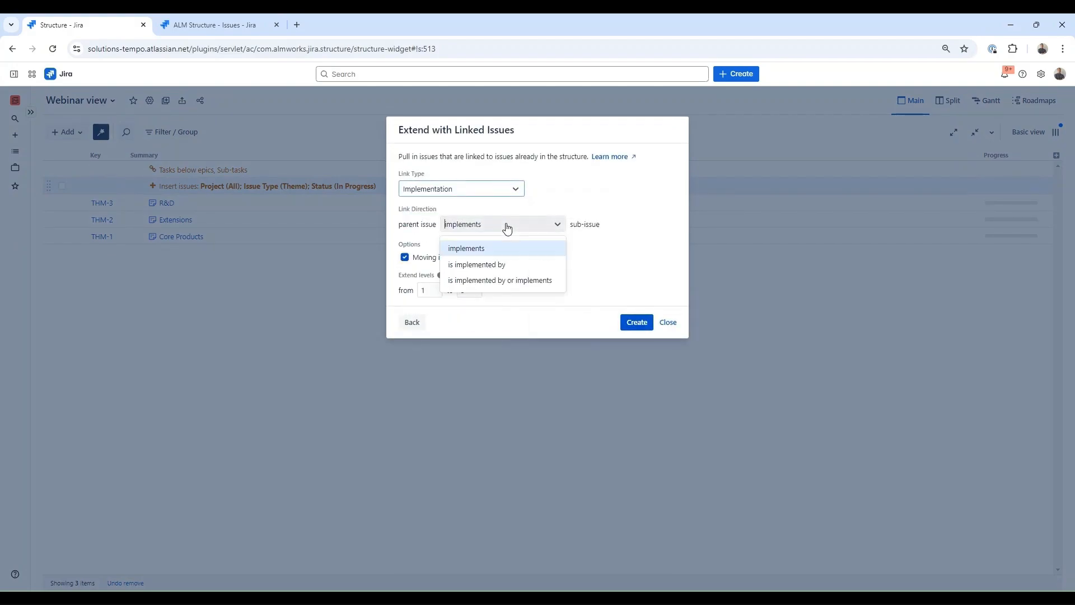
pyautogui.click(506, 265)
pyautogui.click(639, 323)
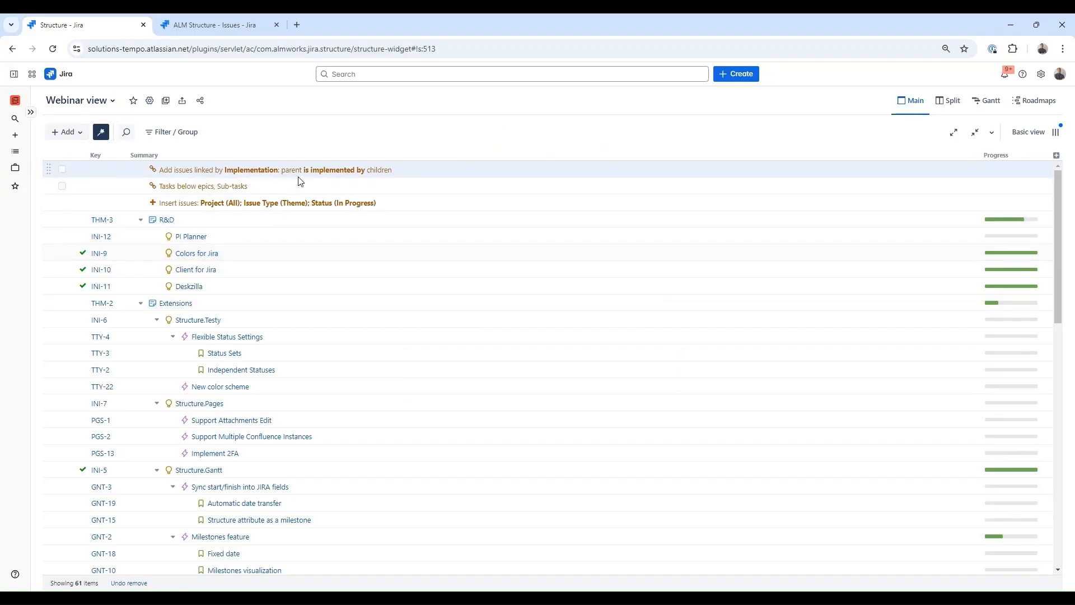
pyautogui.click(292, 191)
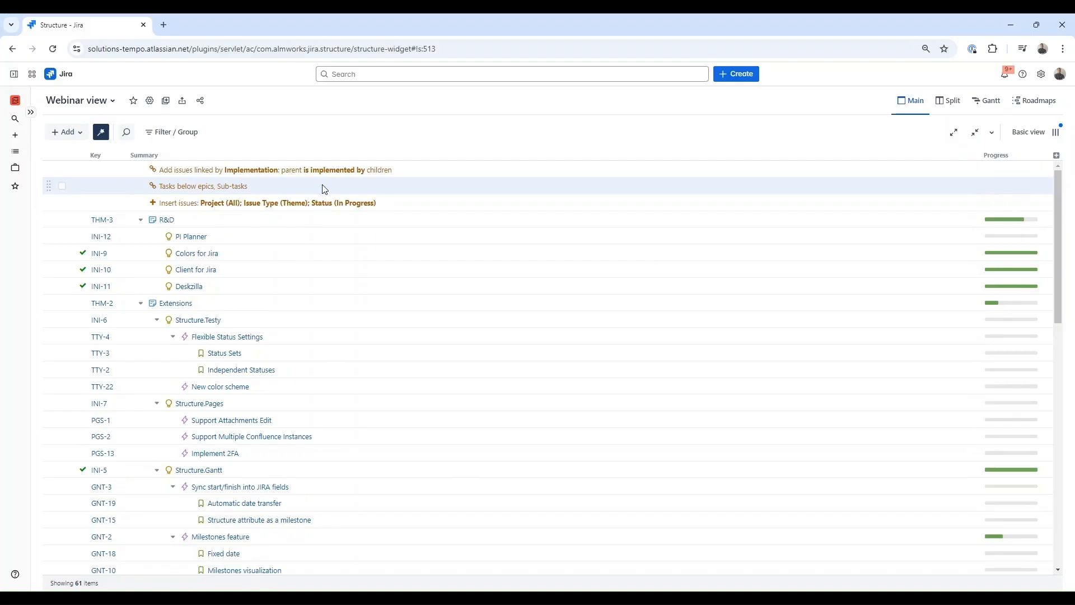
# - Delete the remaining generator rules until Webinar view is empty
pyautogui.click(322, 175)
pyautogui.press('Delete')
pyautogui.press('Delete')
pyautogui.press('Delete')
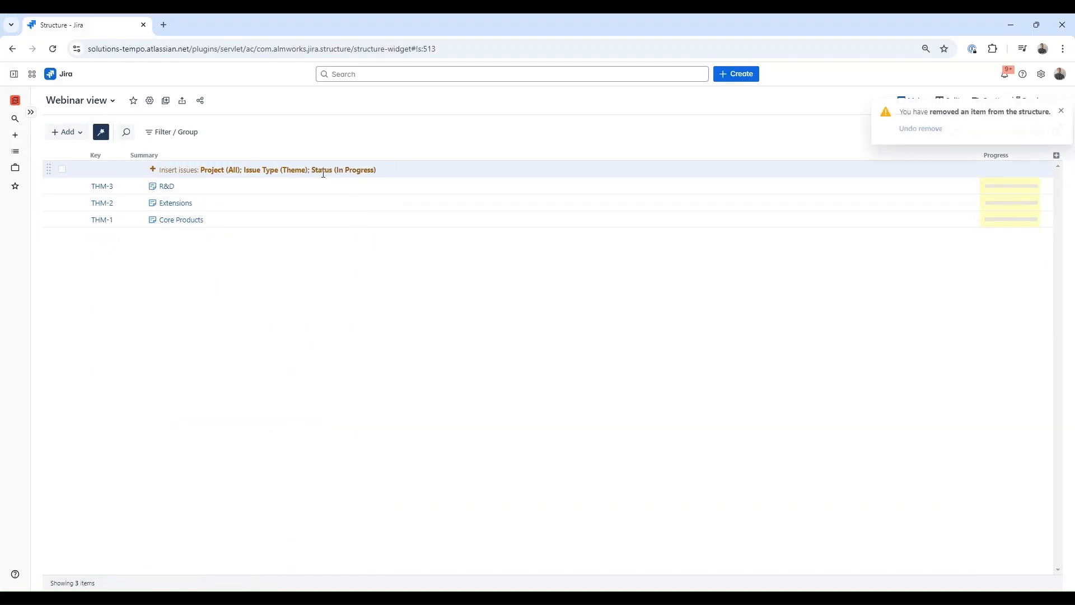
pyautogui.press('Delete')
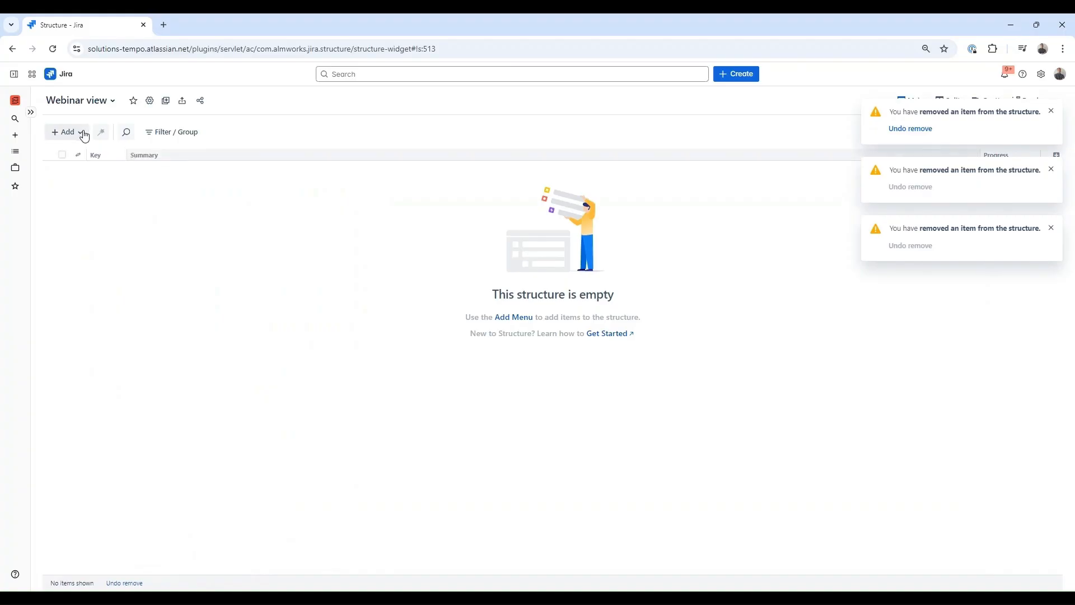
# - Add a JQL insert rule with the query 'project in (str, gnt, tty) and type = story'
pyautogui.click(84, 136)
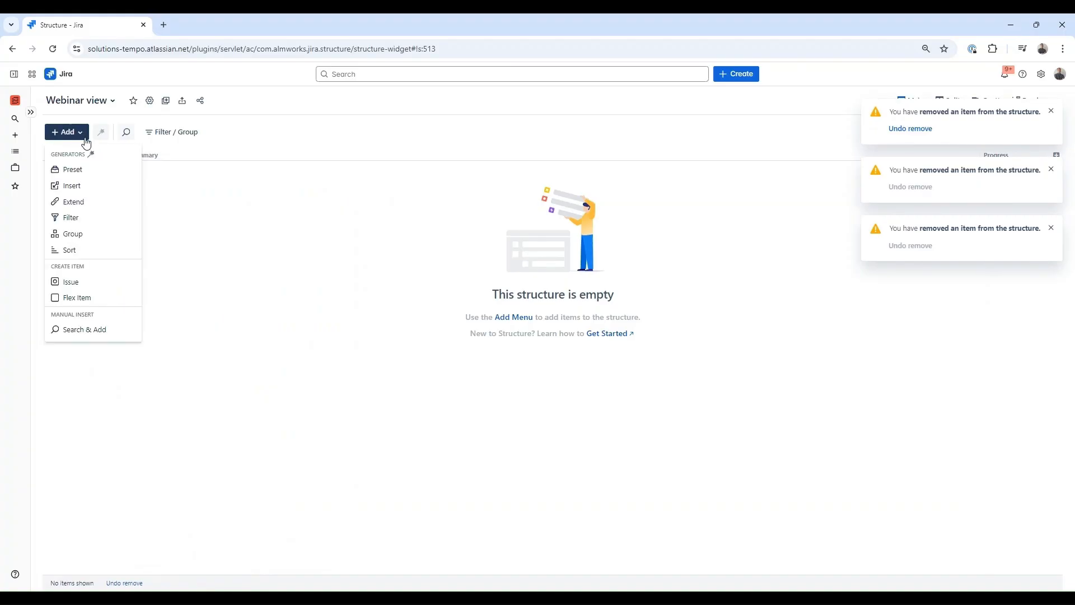
pyautogui.click(72, 186)
pyautogui.click(459, 231)
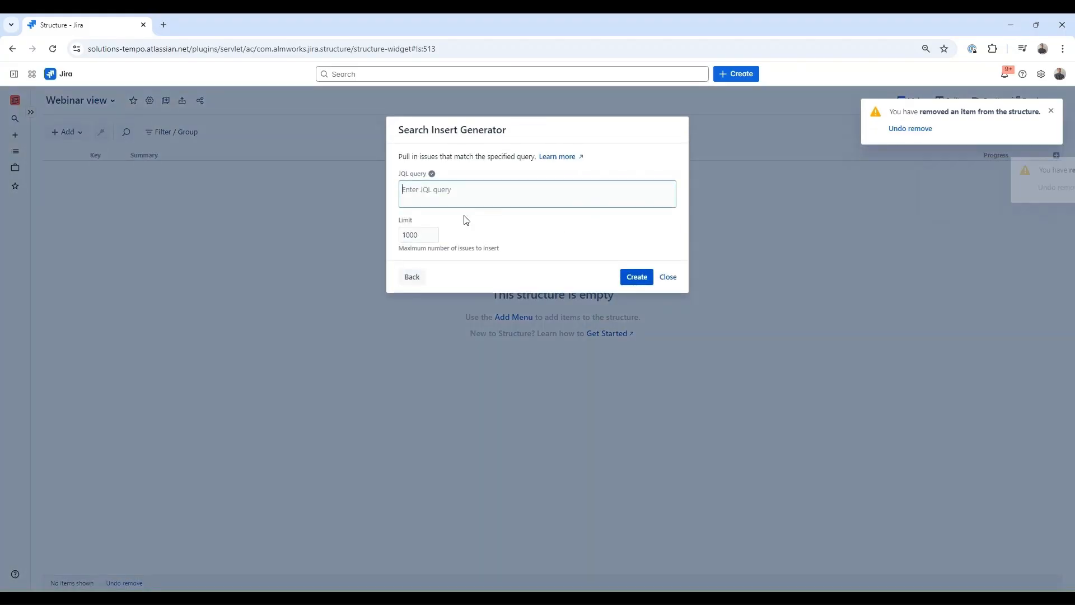
pyautogui.write('project in (')
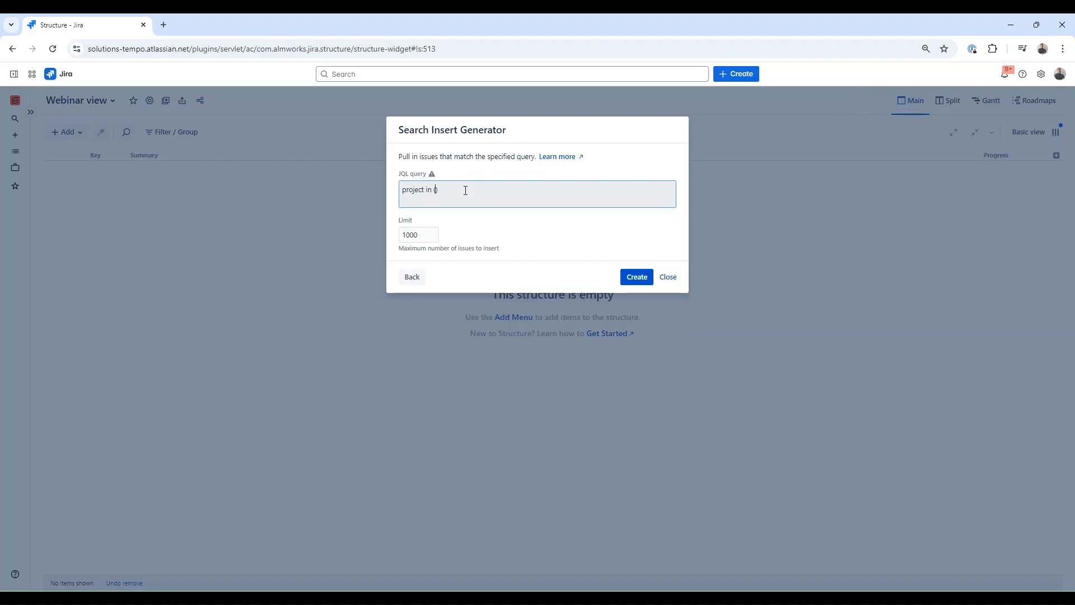
pyautogui.write('str, ')
pyautogui.write('gnt, tty) ')
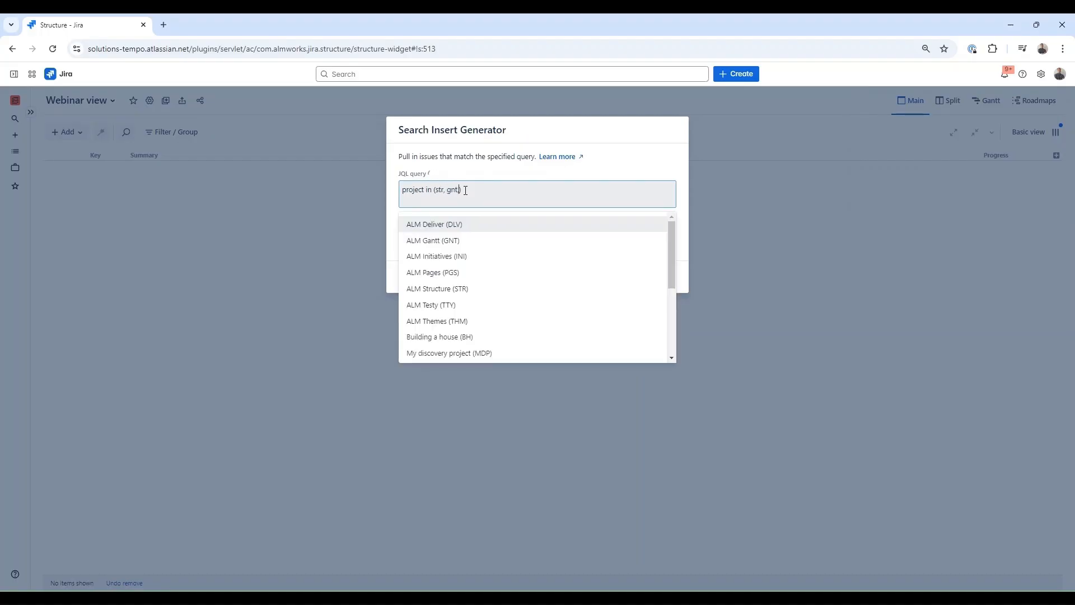
pyautogui.write('and ty')
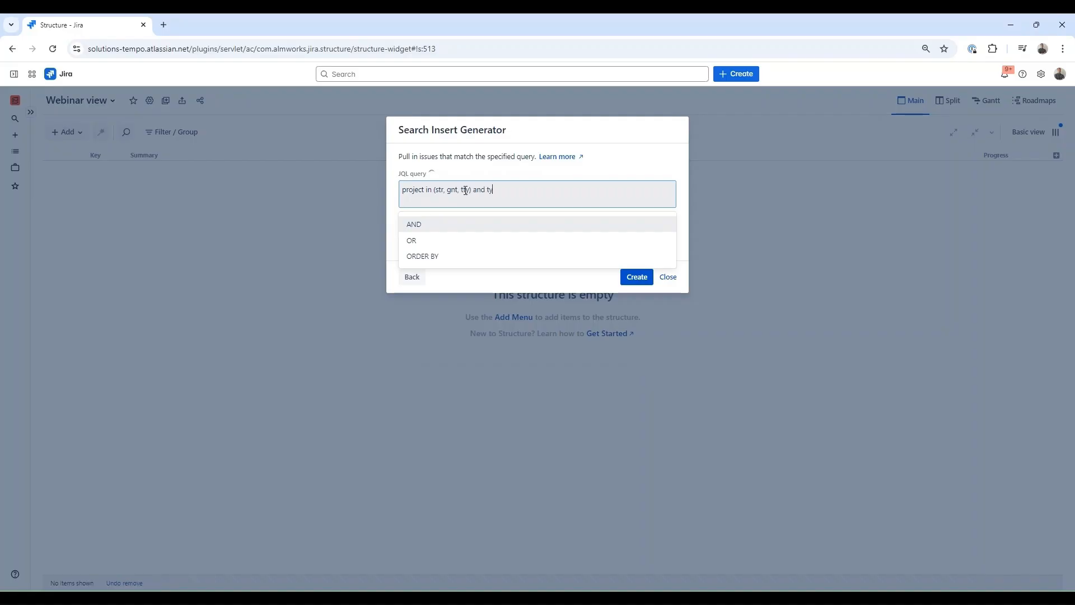
pyautogui.write('pe = story')
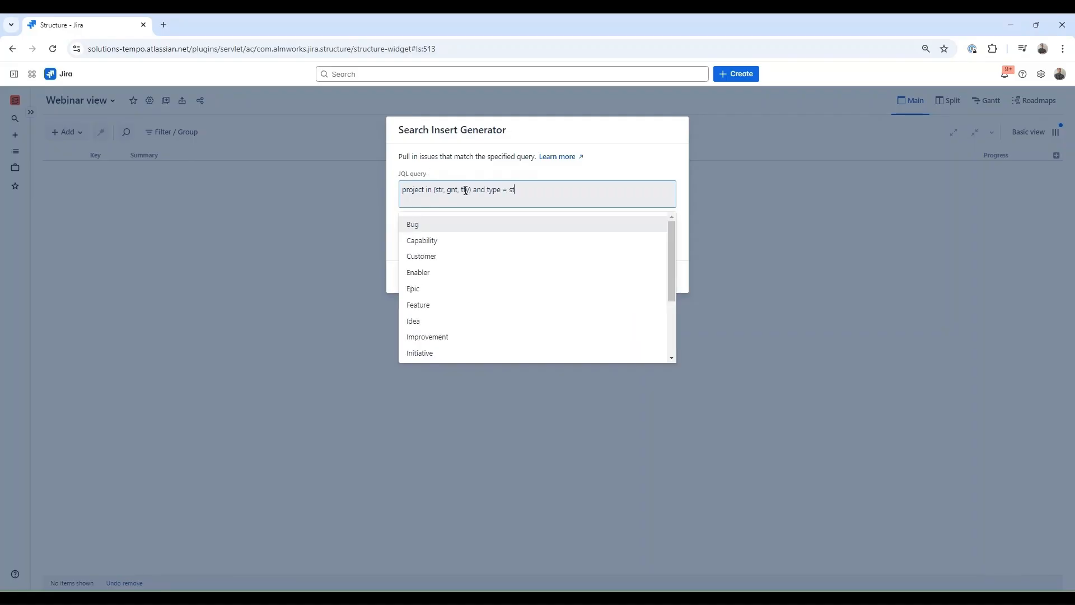
pyautogui.click(594, 236)
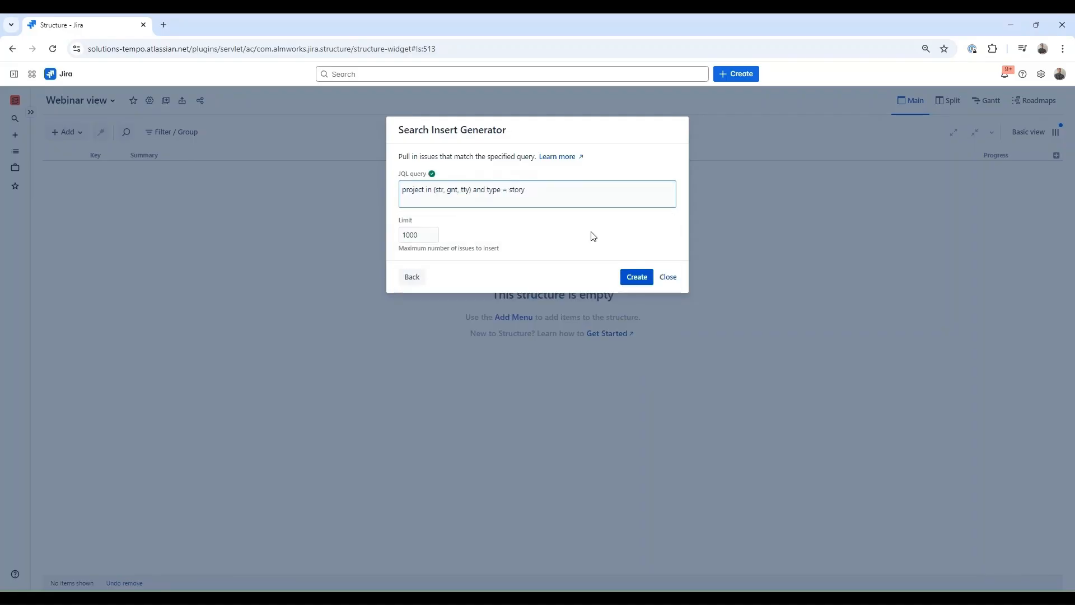
pyautogui.click(635, 276)
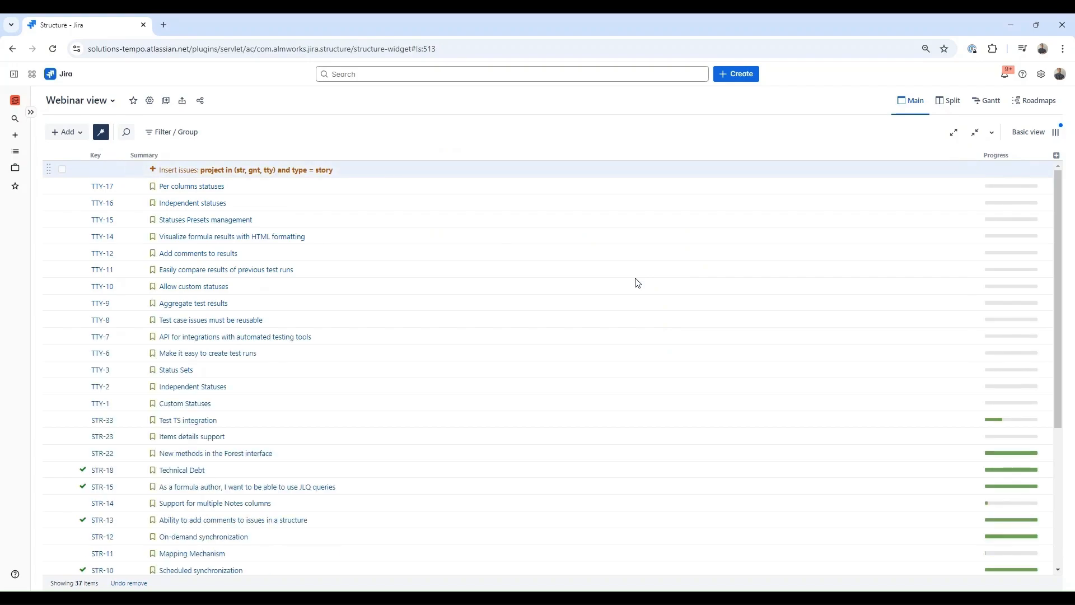
# - Add a Field grouper that groups the stories by the Epic field
pyautogui.click(84, 133)
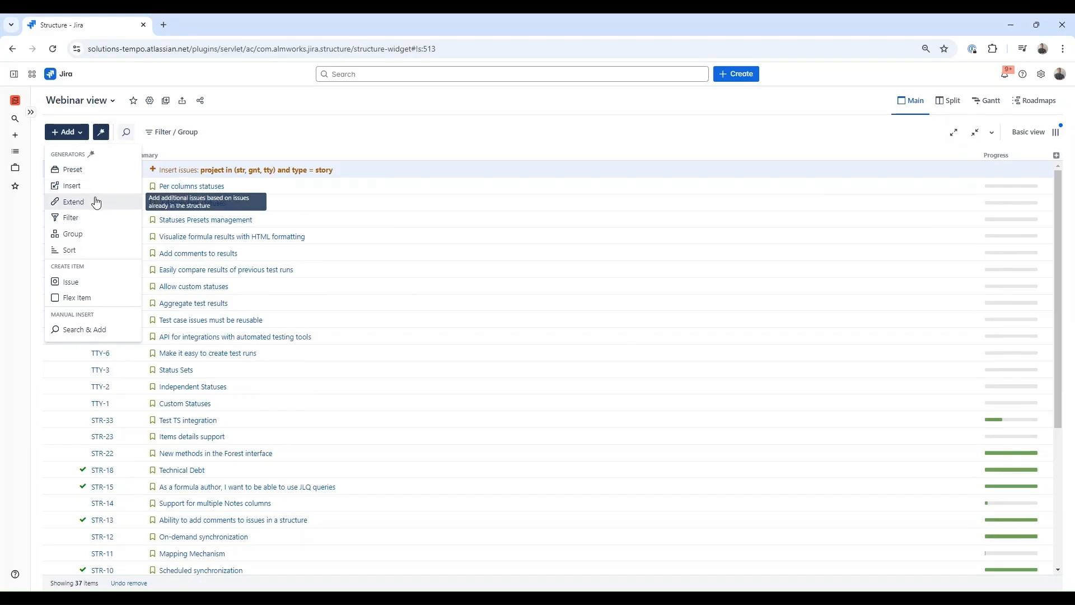
pyautogui.click(92, 232)
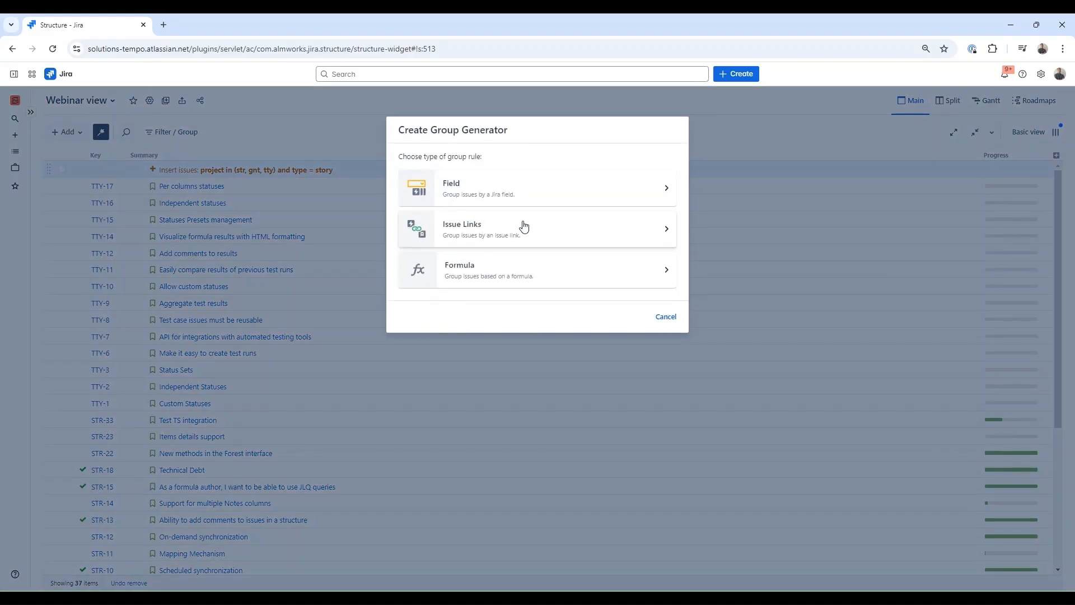
pyautogui.click(550, 187)
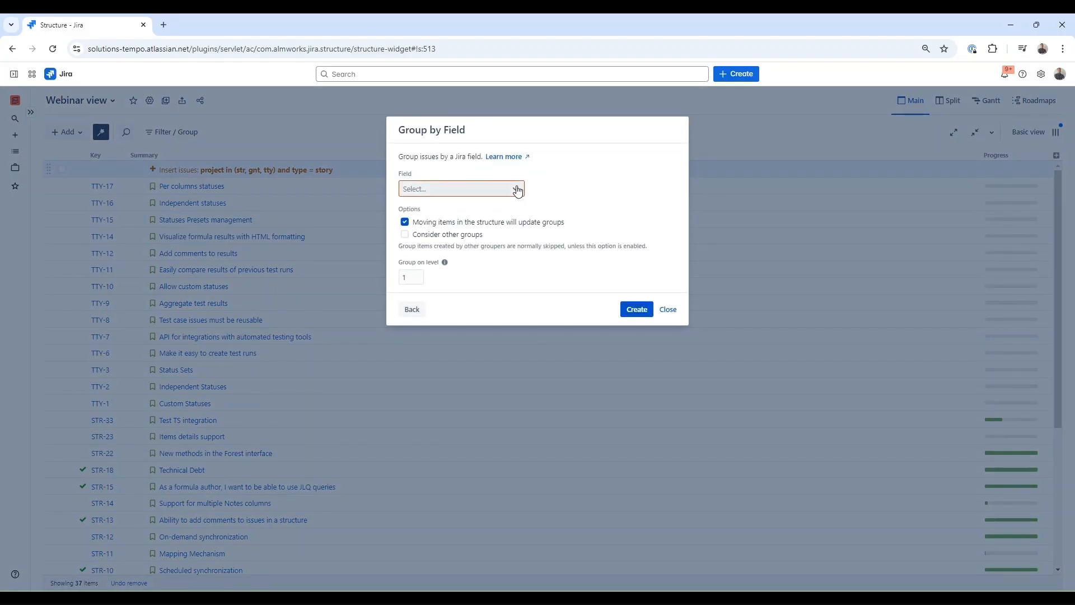
pyautogui.click(517, 190)
pyautogui.moveTo(521, 215); pyautogui.dragTo(519, 235)
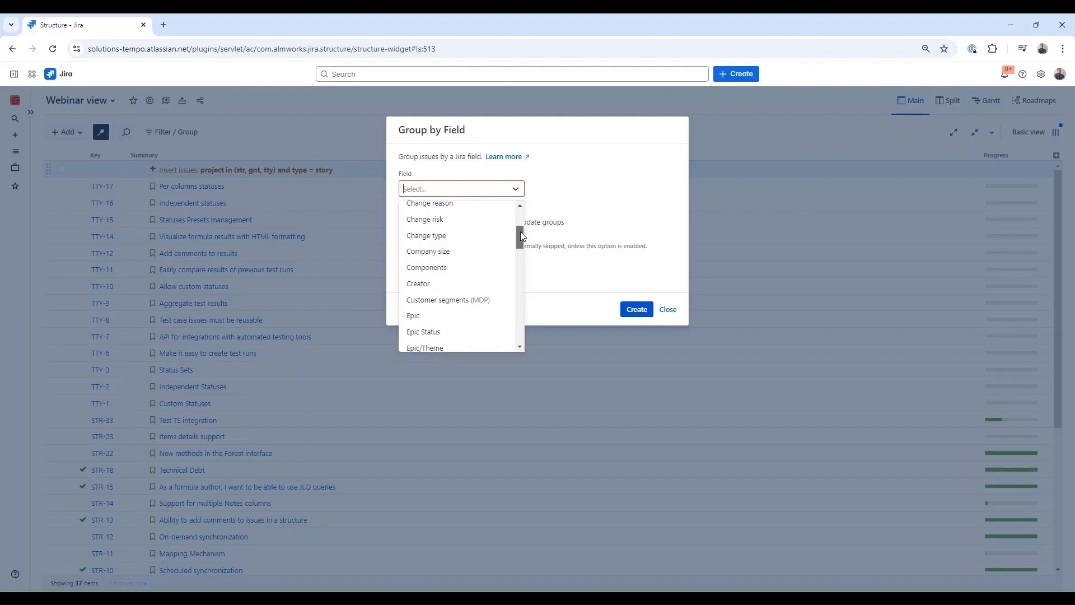
pyautogui.click(417, 316)
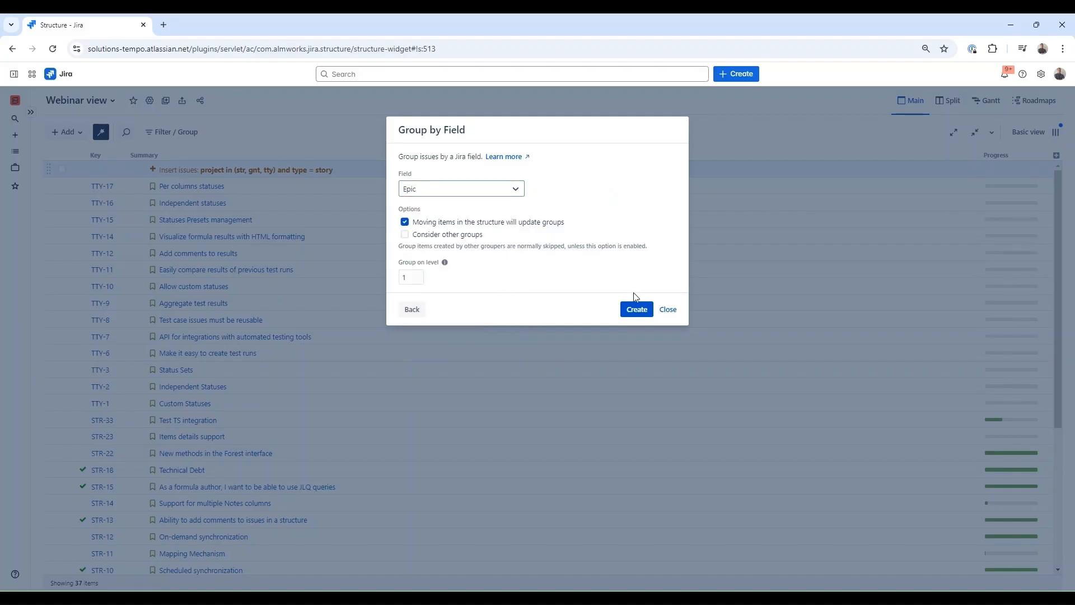
pyautogui.click(636, 309)
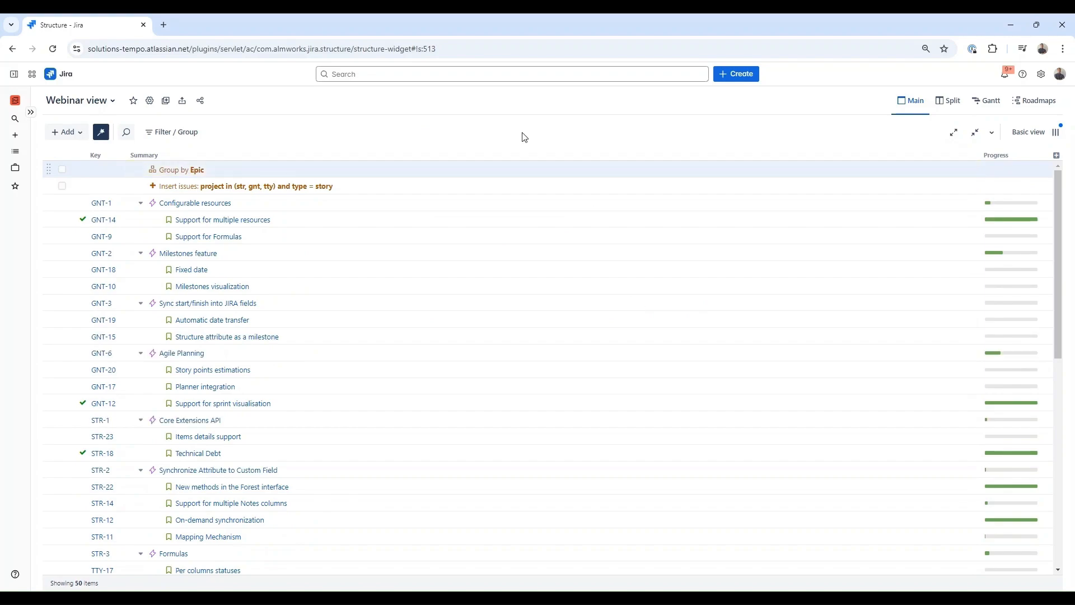
# - Add a Group by Assignee field rule on top of the epic grouping
pyautogui.click(78, 133)
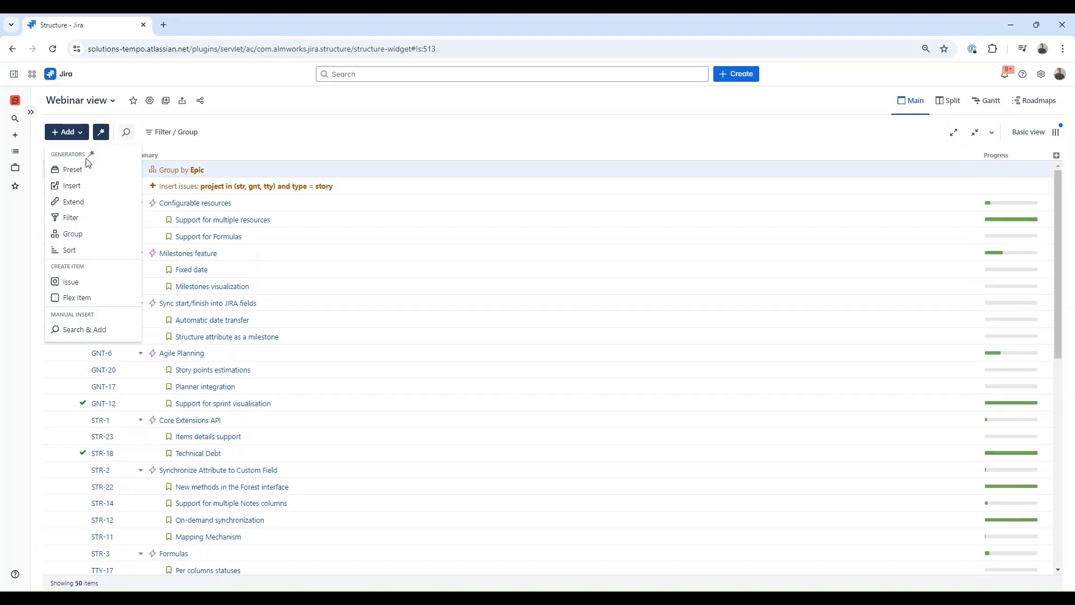
pyautogui.click(86, 234)
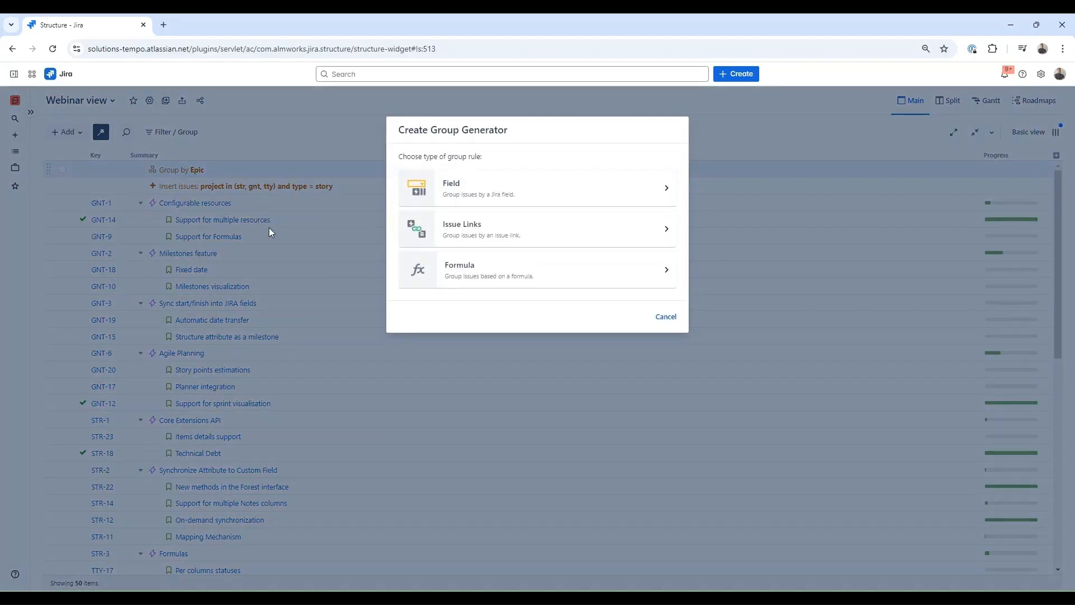
pyautogui.click(468, 193)
pyautogui.click(507, 196)
pyautogui.write('ass')
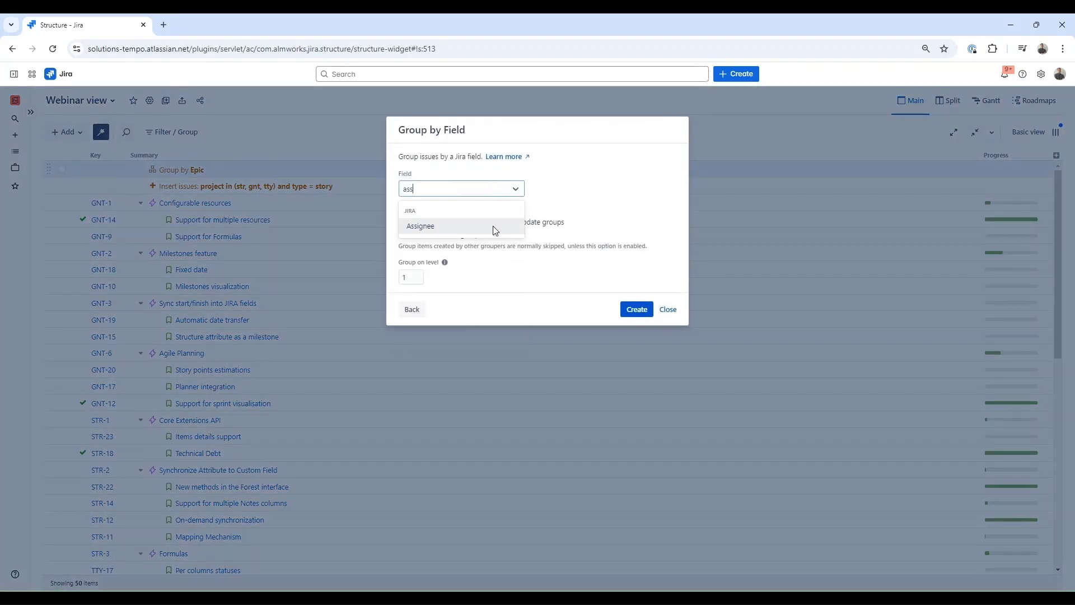
pyautogui.click(495, 227)
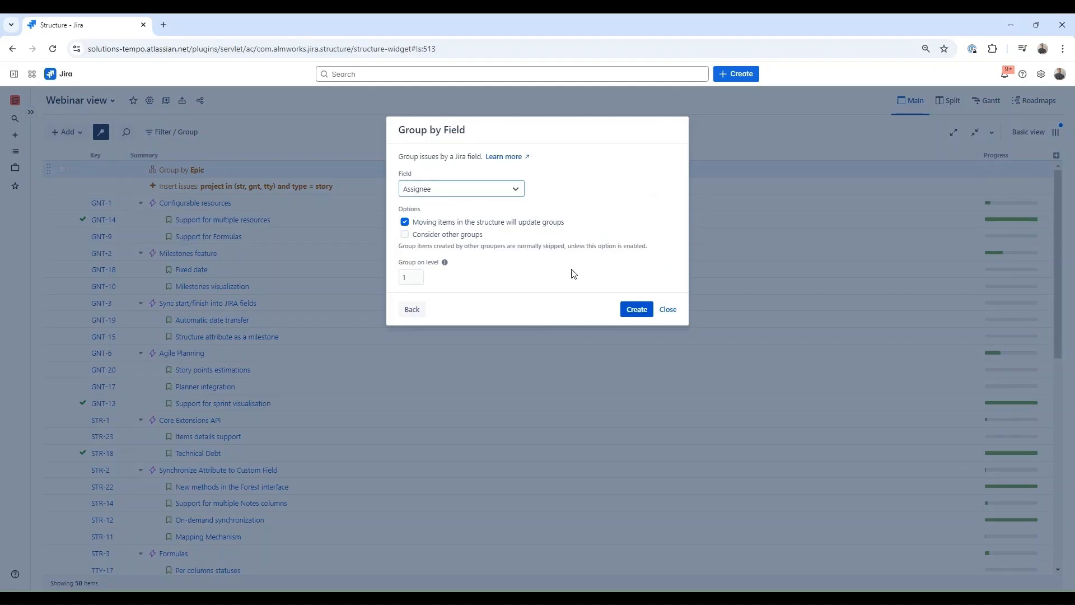
pyautogui.click(637, 308)
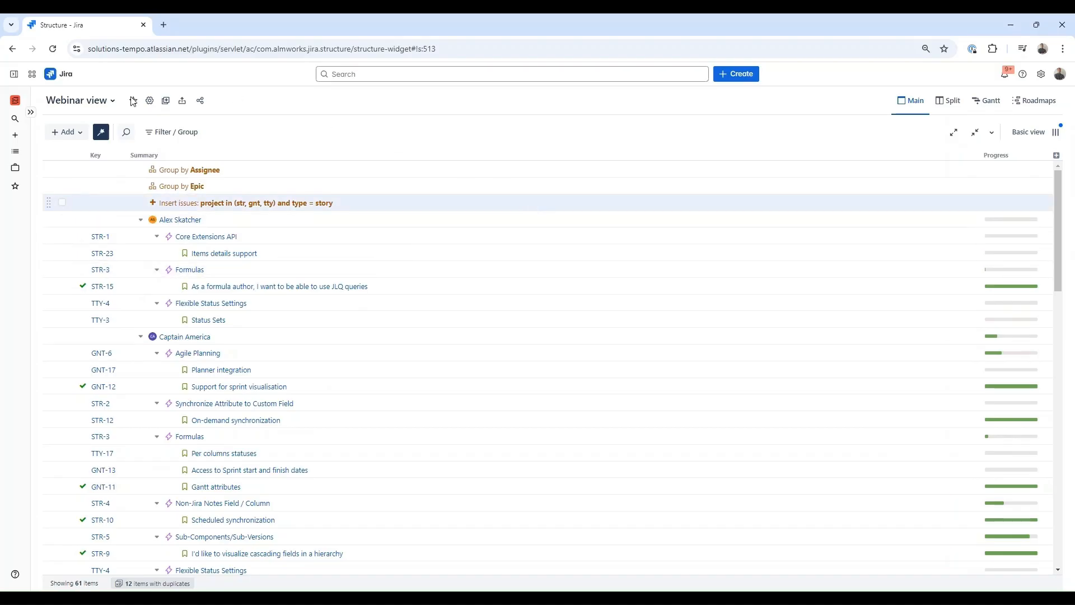
# - Add a Group by Teams rule and move Group by Assignee below Group by Epic
pyautogui.click(77, 133)
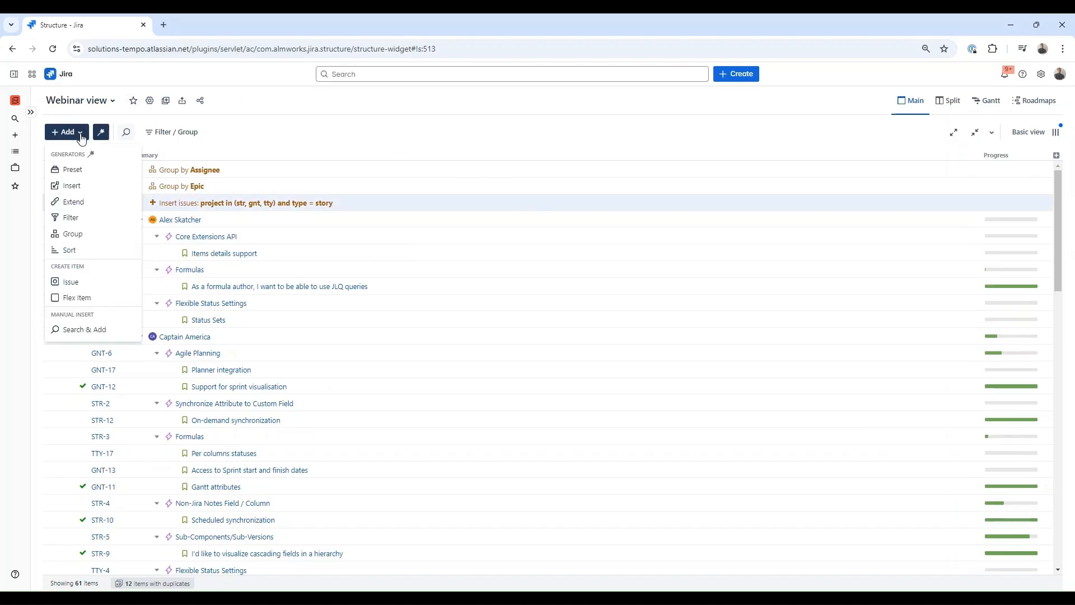
pyautogui.click(87, 234)
pyautogui.click(563, 200)
pyautogui.click(516, 191)
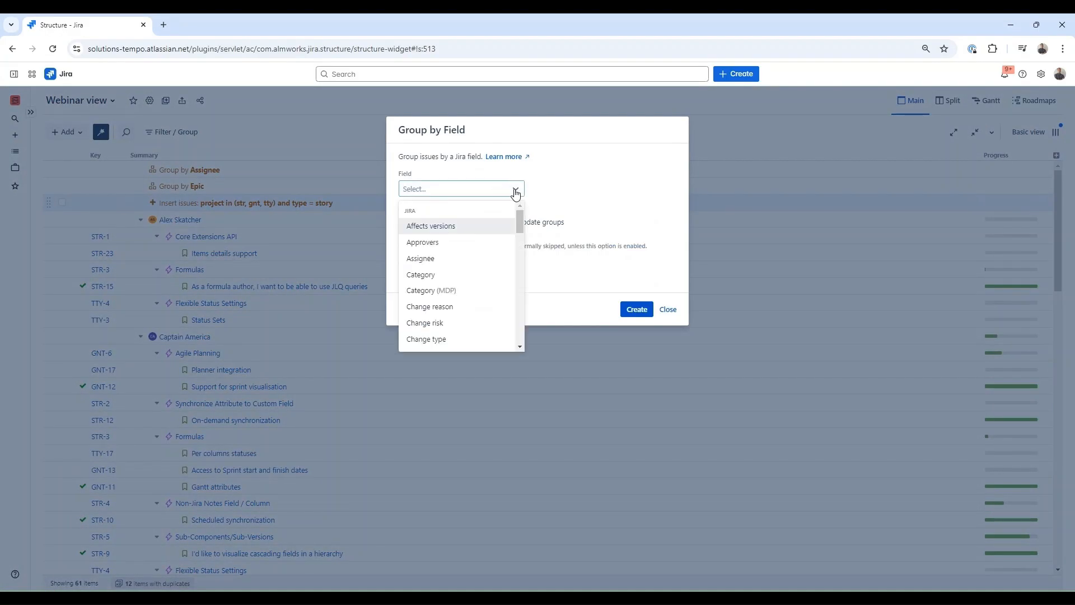
pyautogui.write('team')
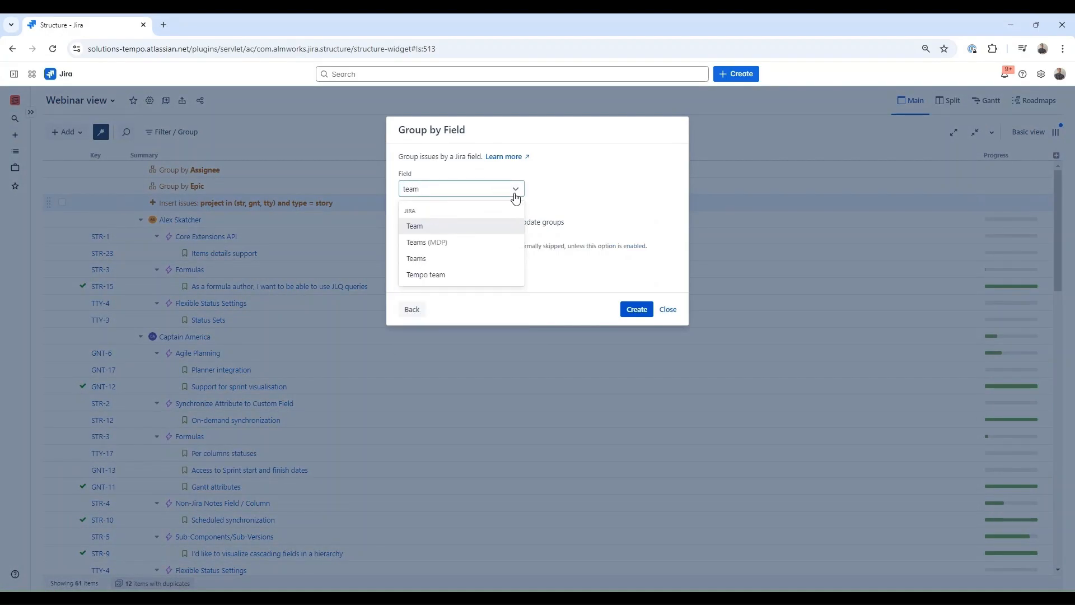
pyautogui.click(496, 257)
pyautogui.click(637, 311)
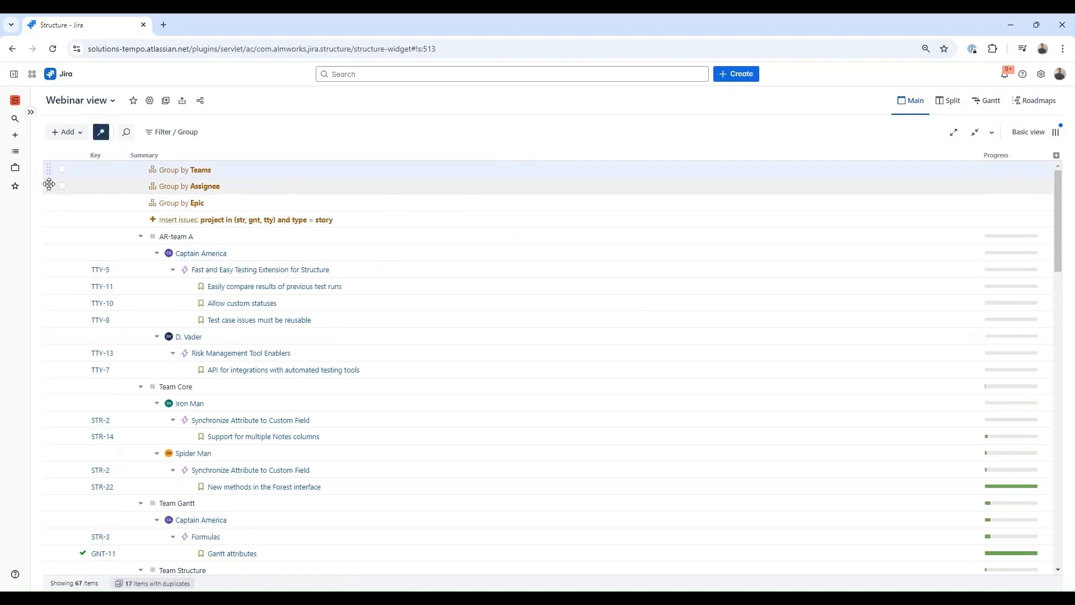
pyautogui.moveTo(49, 184); pyautogui.dragTo(49, 200)
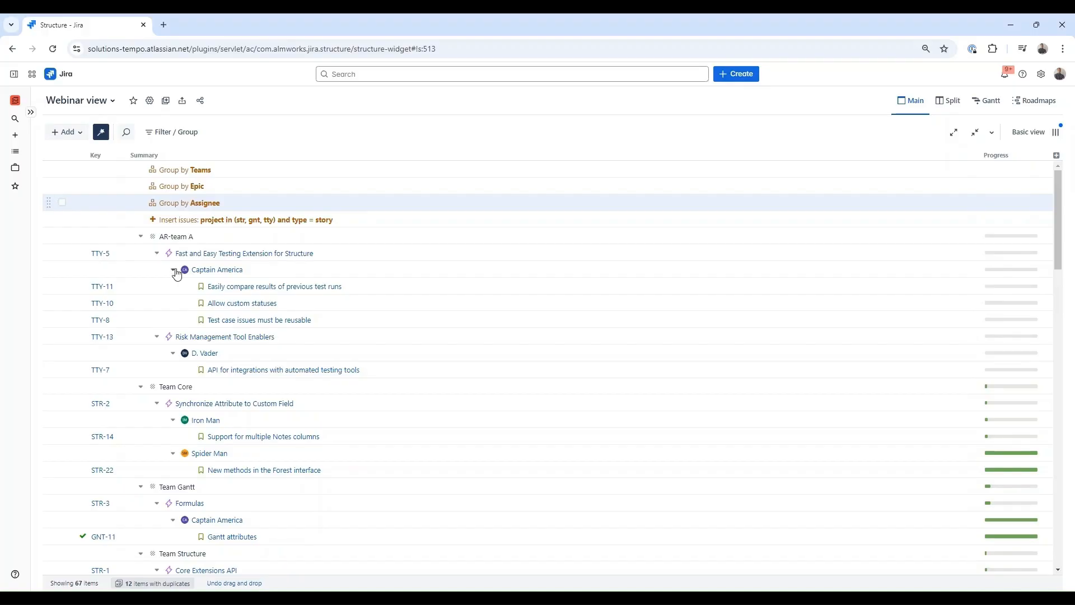
# - Extend the structure with Sub-tasks child issues instead of issues under epics
pyautogui.click(74, 132)
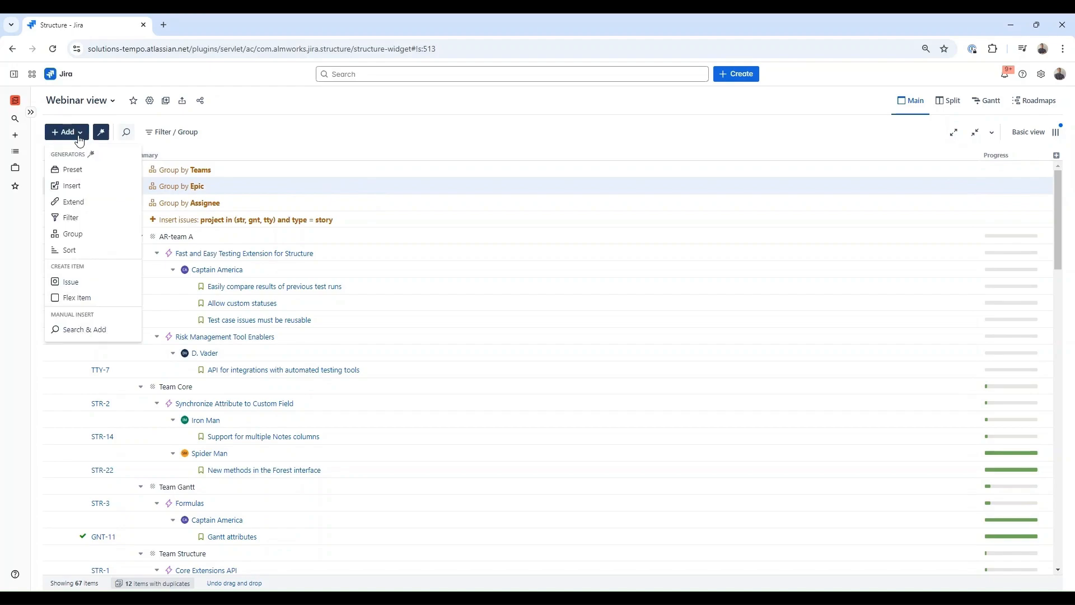
pyautogui.click(73, 201)
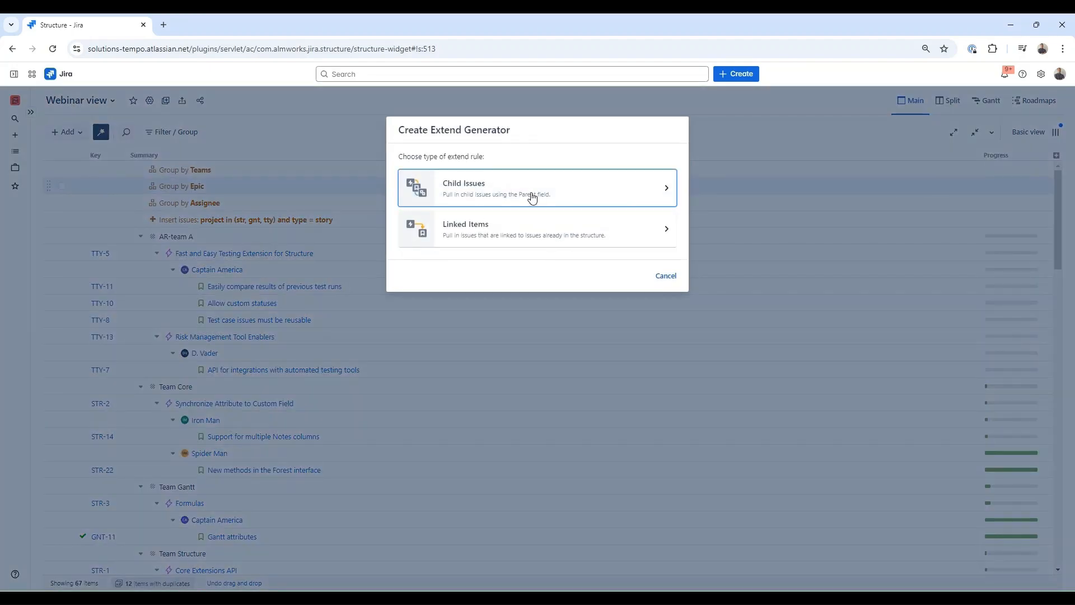
pyautogui.click(531, 200)
pyautogui.click(405, 186)
pyautogui.click(406, 199)
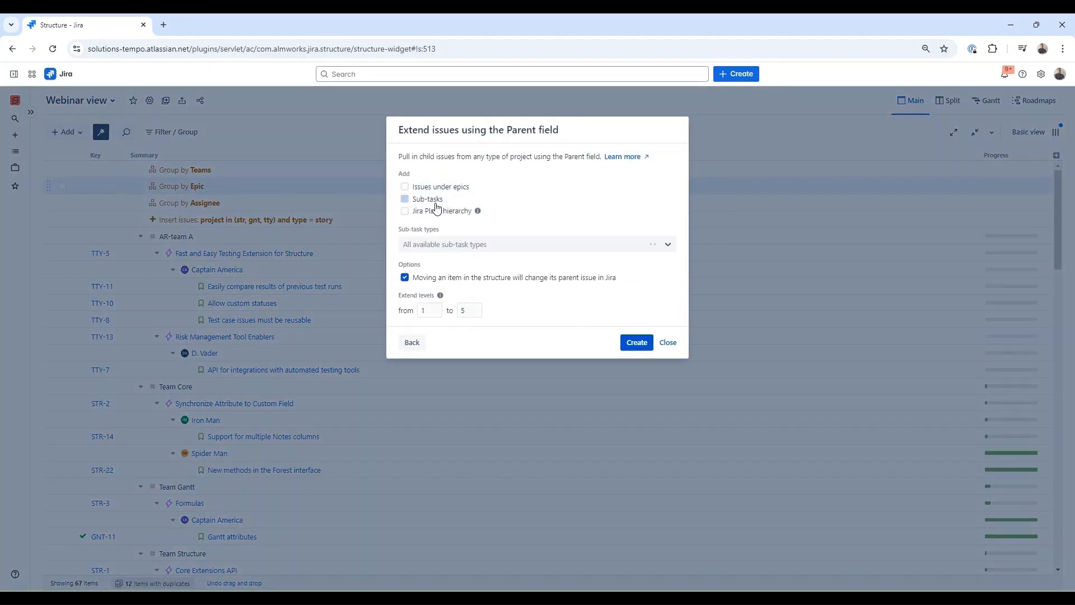
pyautogui.click(630, 342)
# - Delete the Sub-tasks, Group by Teams and Group by Assignee rows, keeping Group by Epic
pyautogui.scroll(-5, 475, 396)
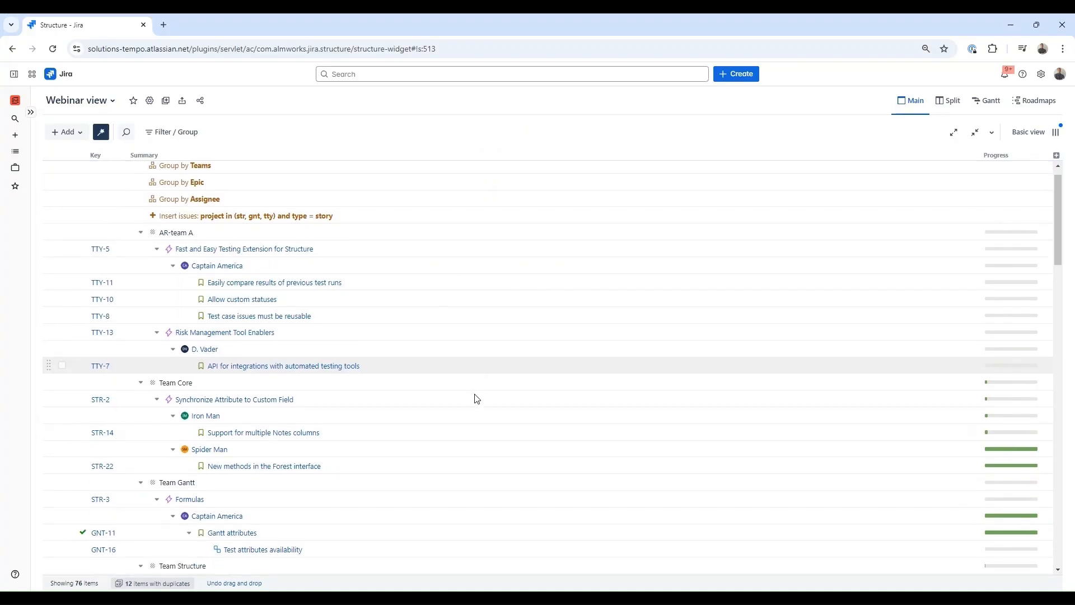
pyautogui.press('Delete')
pyautogui.scroll(5, 243, 175)
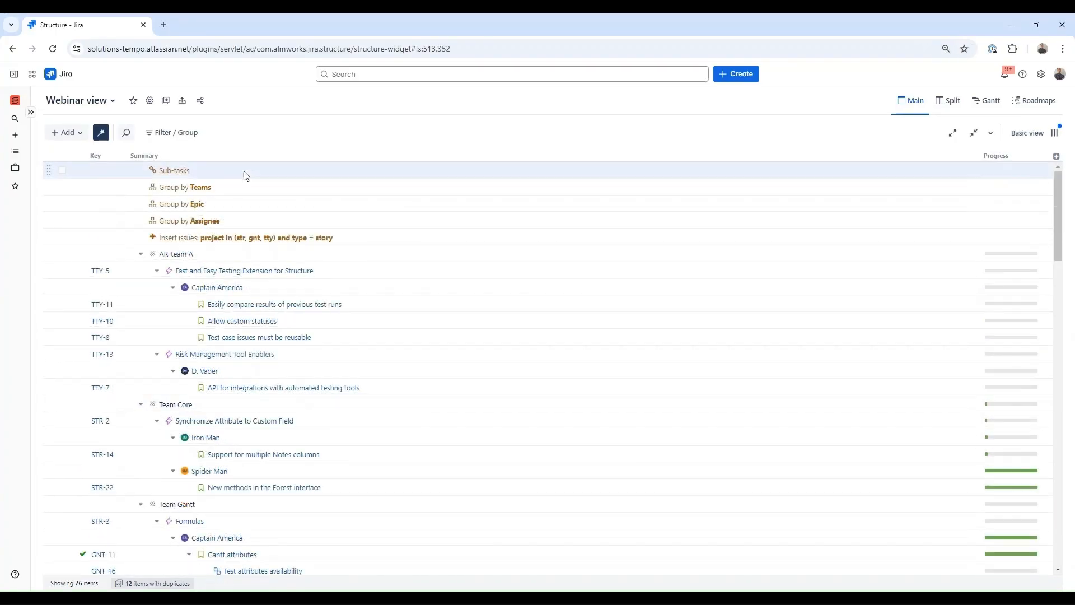
pyautogui.press('Delete')
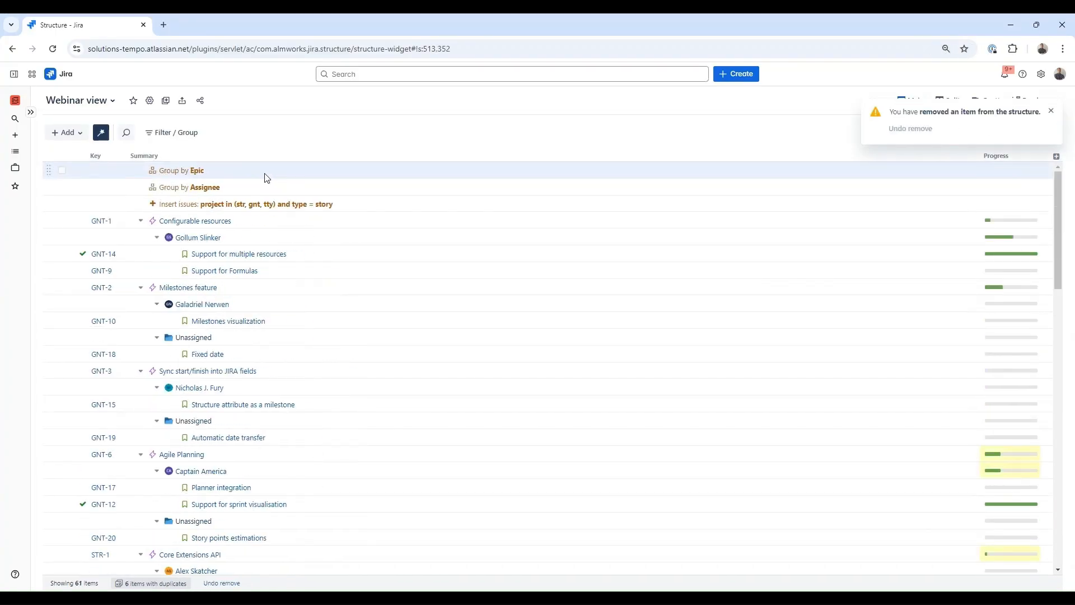
pyautogui.click(259, 192)
pyautogui.press('Delete')
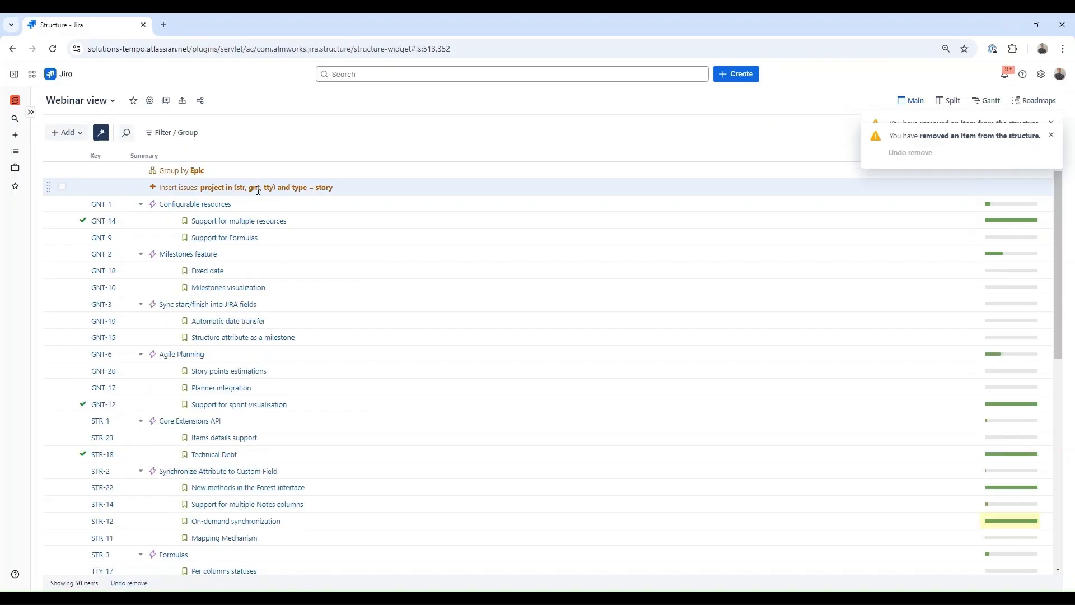
pyautogui.click(251, 175)
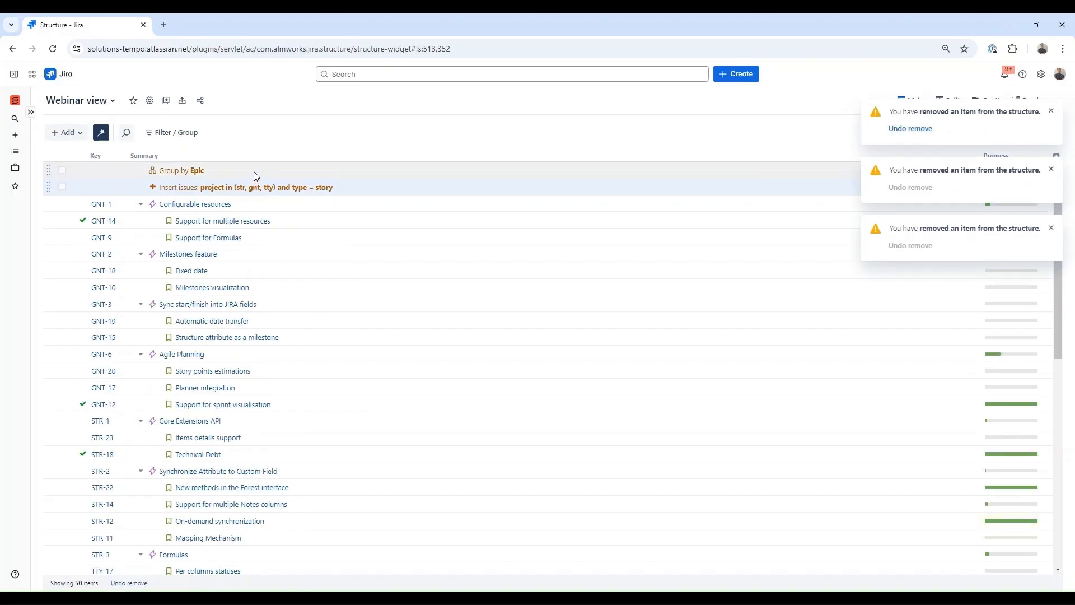
# - Add a JQL filter 'status != done' applied at all levels
pyautogui.click(70, 133)
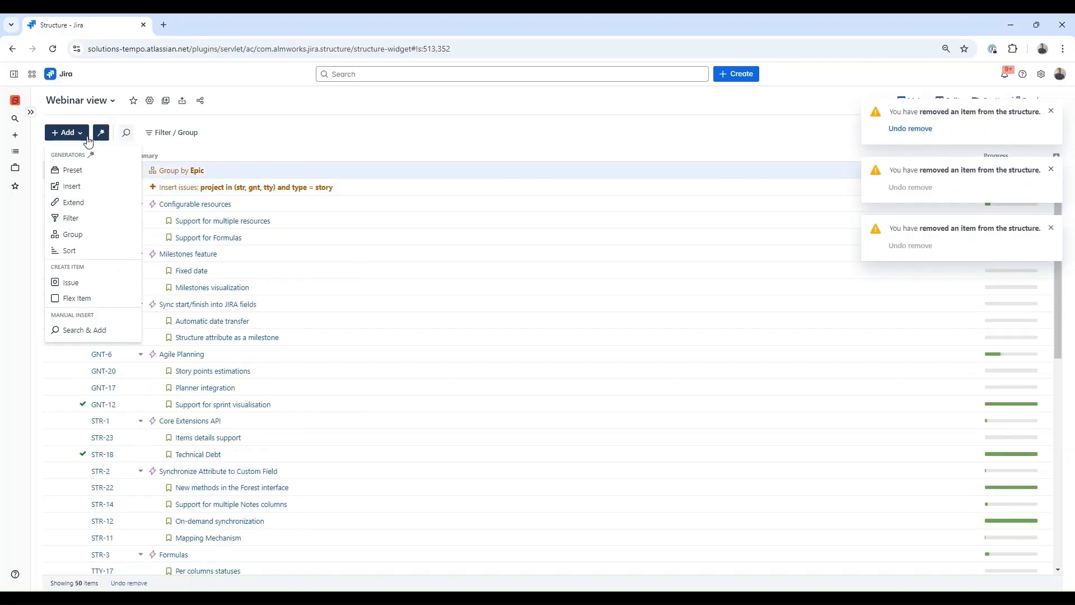
pyautogui.click(94, 225)
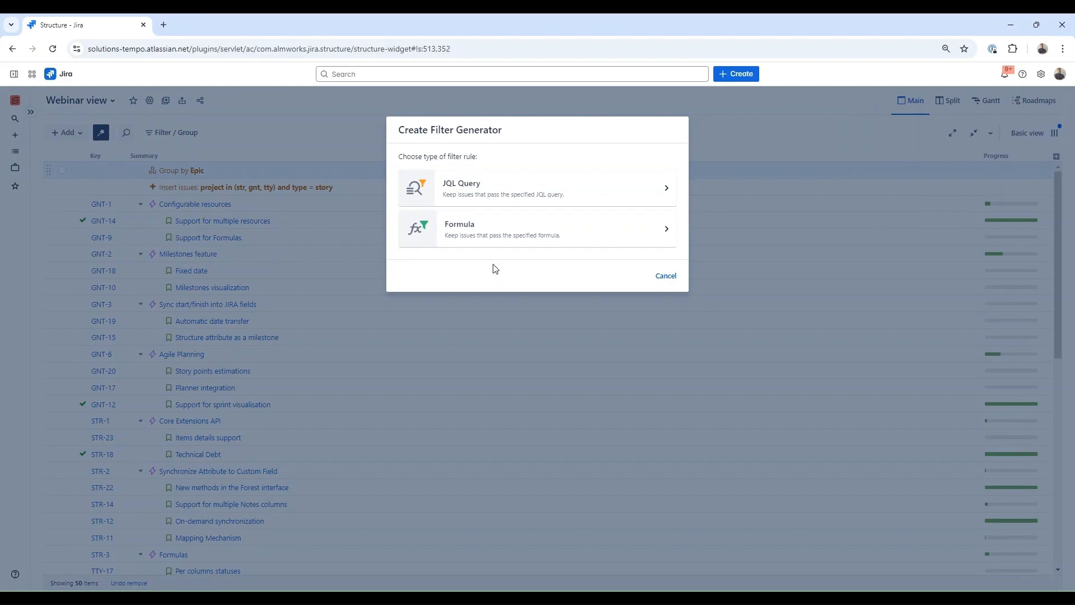
pyautogui.click(509, 192)
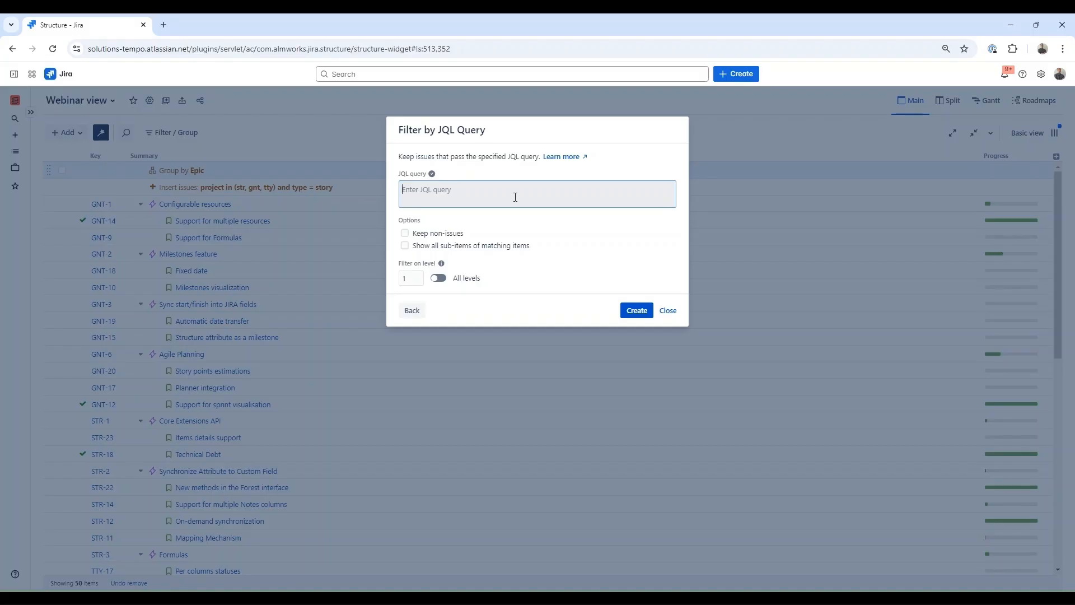
pyautogui.write('status !=')
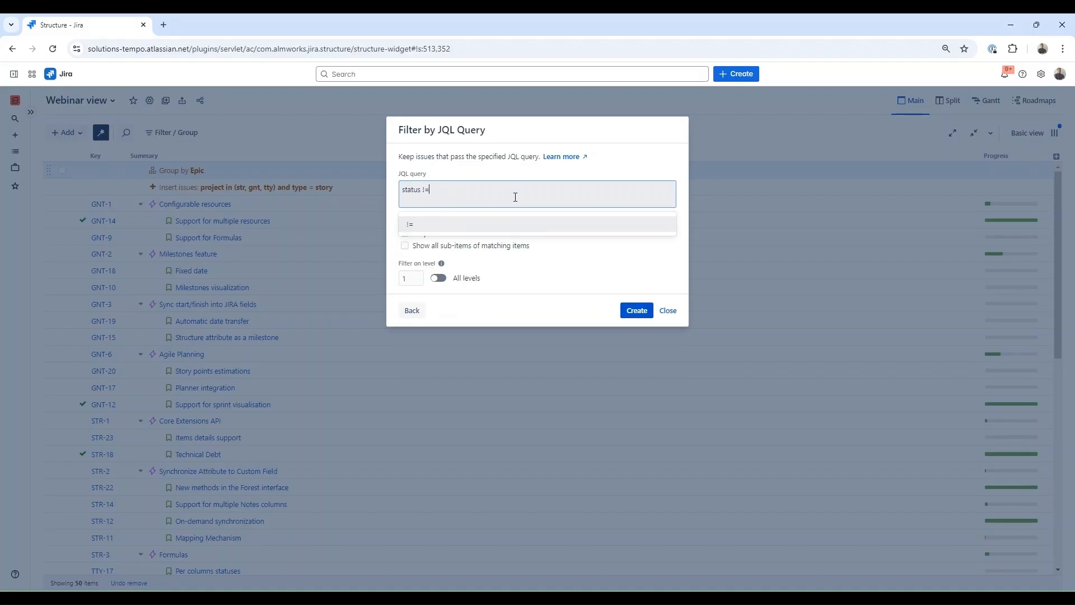
pyautogui.write(' done')
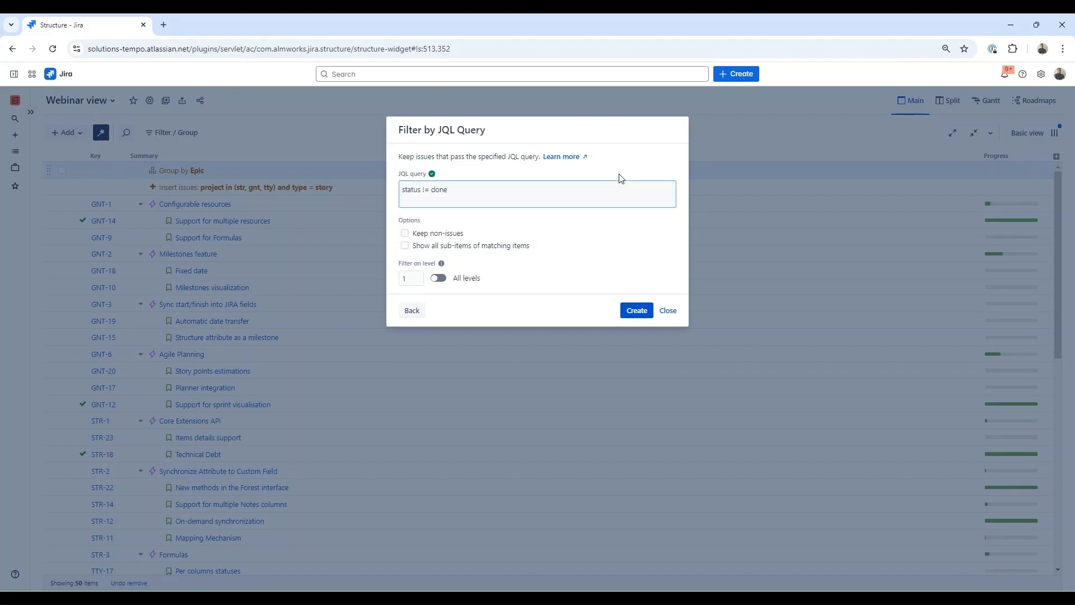
pyautogui.click(435, 279)
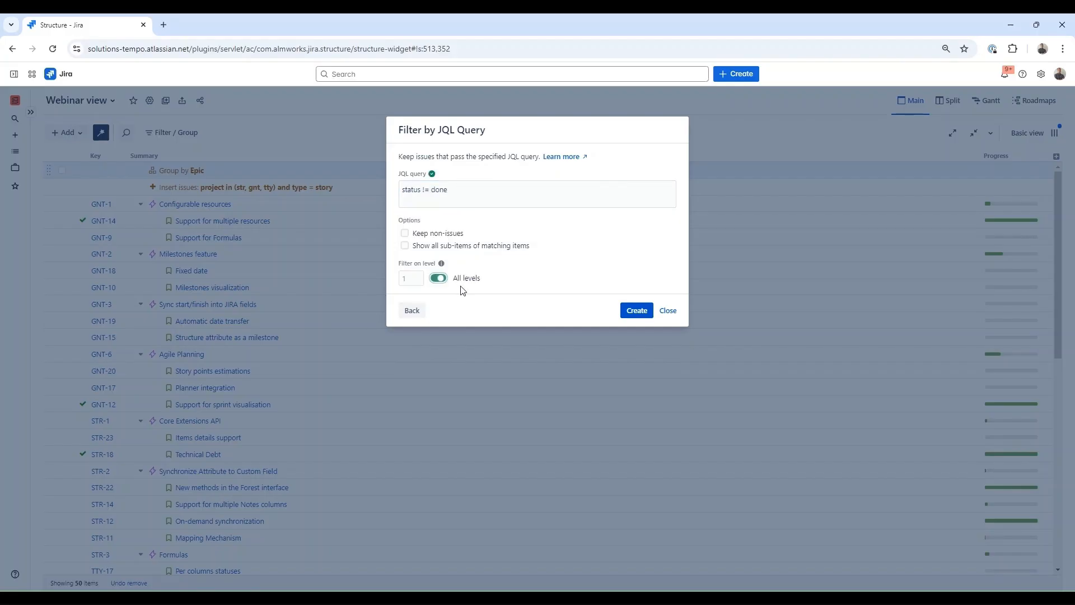
pyautogui.click(643, 312)
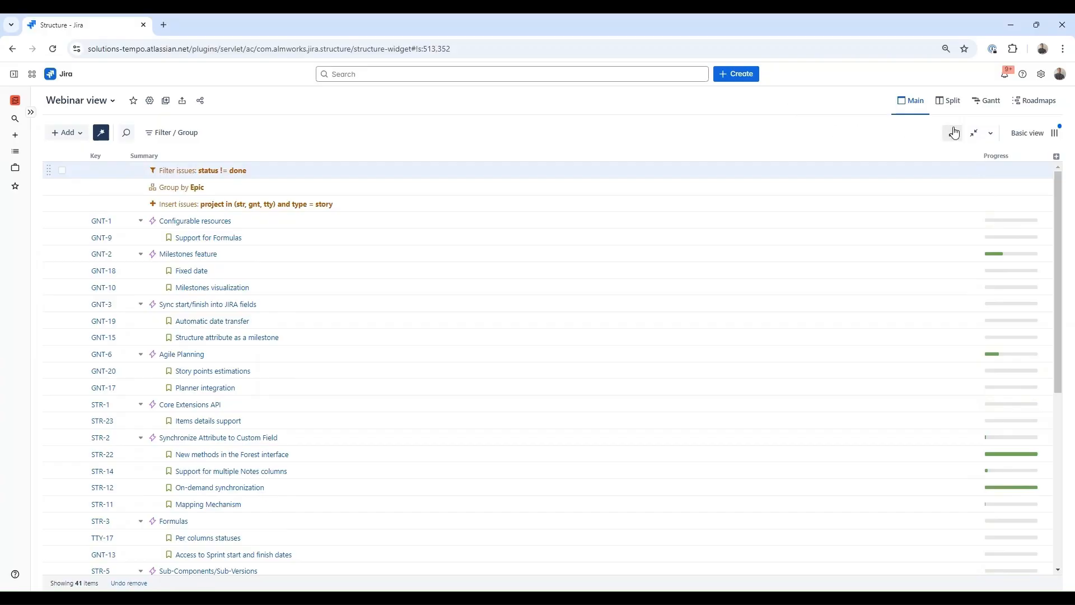
# - Add the Status column to the grid and start a new sort rule
pyautogui.click(1056, 156)
pyautogui.write('stat')
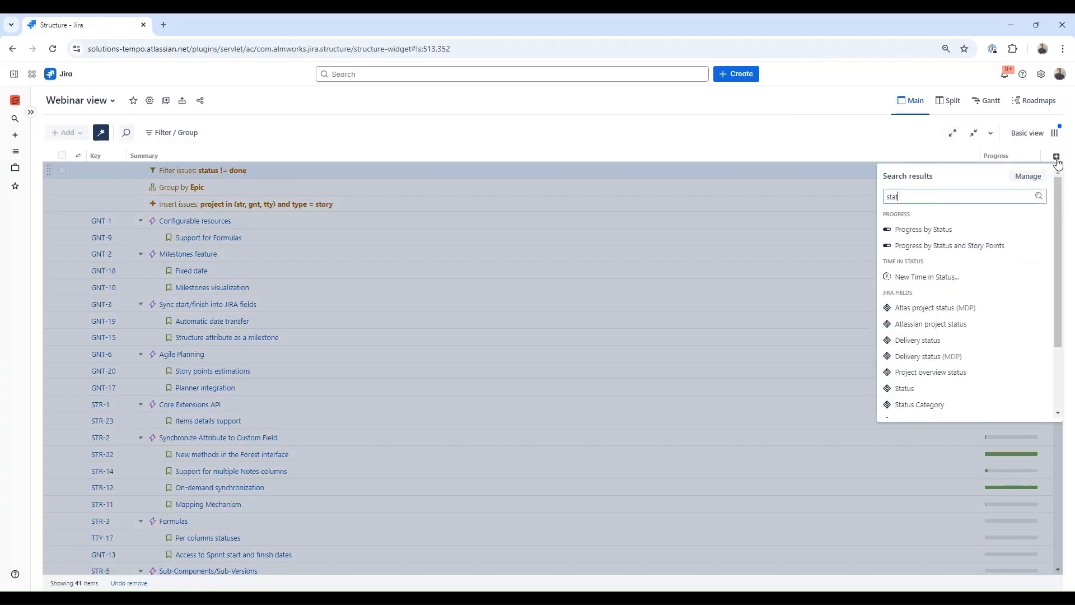
pyautogui.click(955, 389)
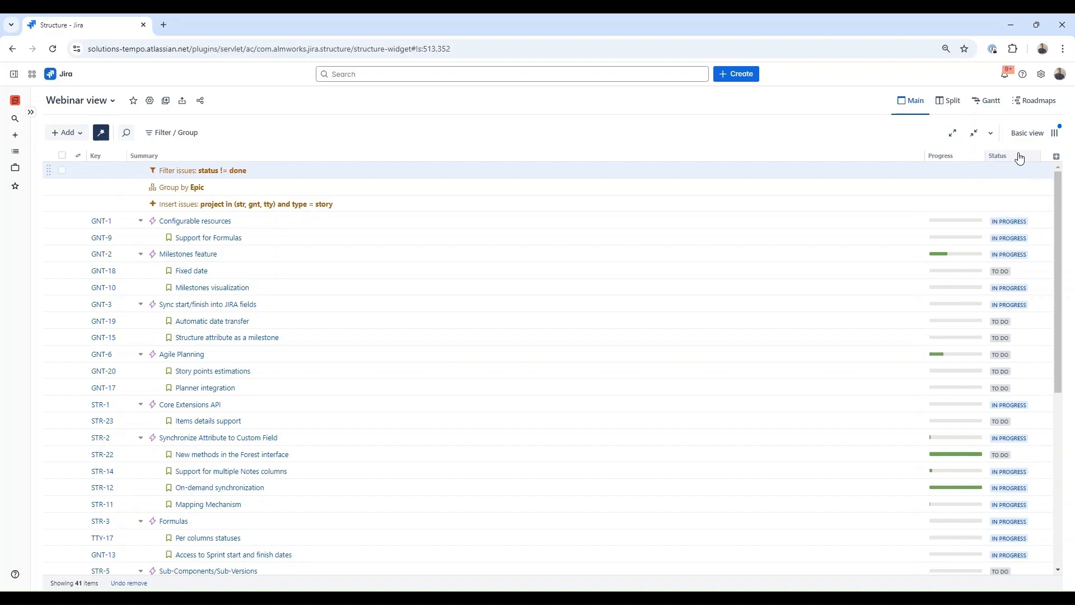
pyautogui.click(81, 134)
pyautogui.click(82, 258)
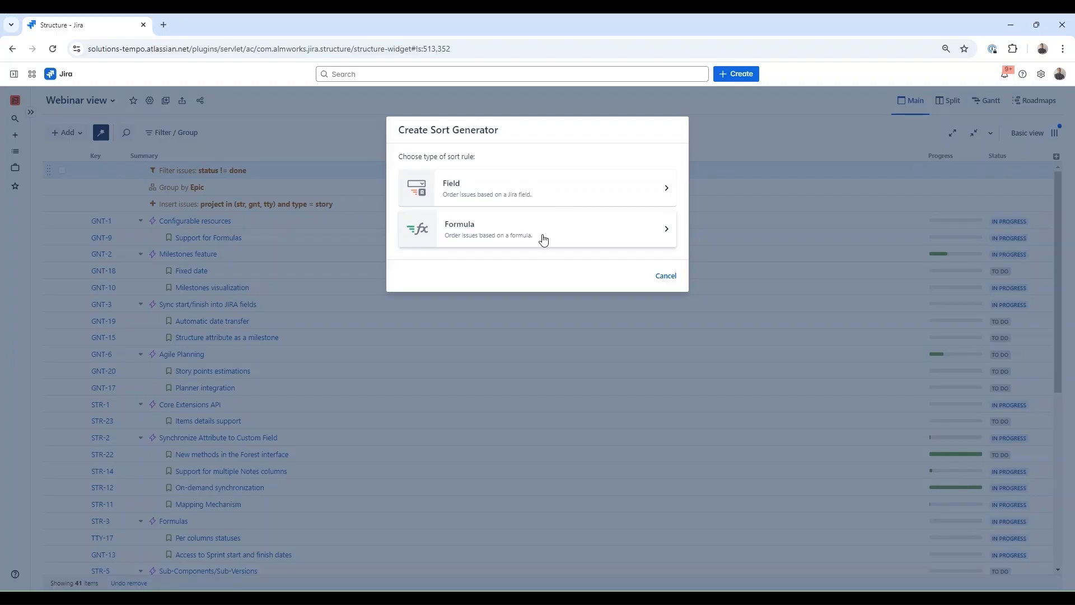
# - Create a Sort by Rank field rule applied at all levels
pyautogui.click(542, 186)
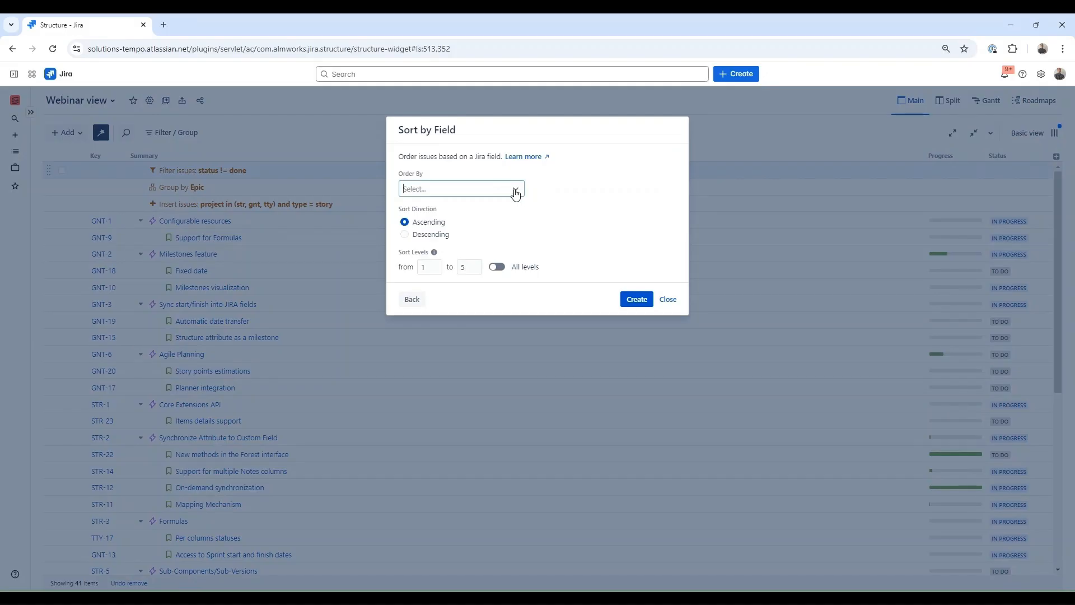
pyautogui.click(516, 193)
pyautogui.write('rank')
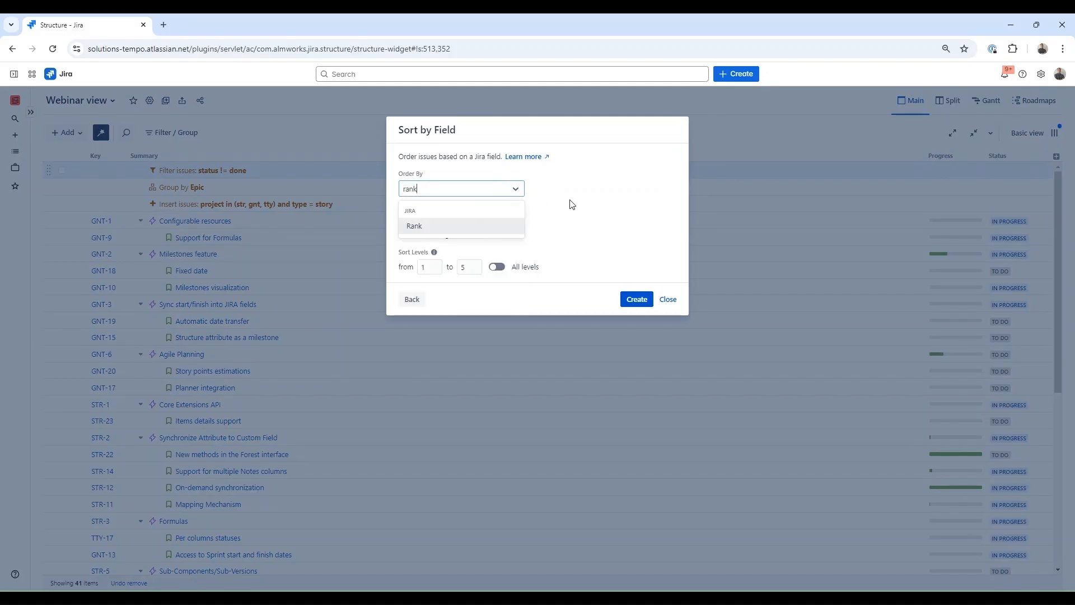
pyautogui.click(469, 225)
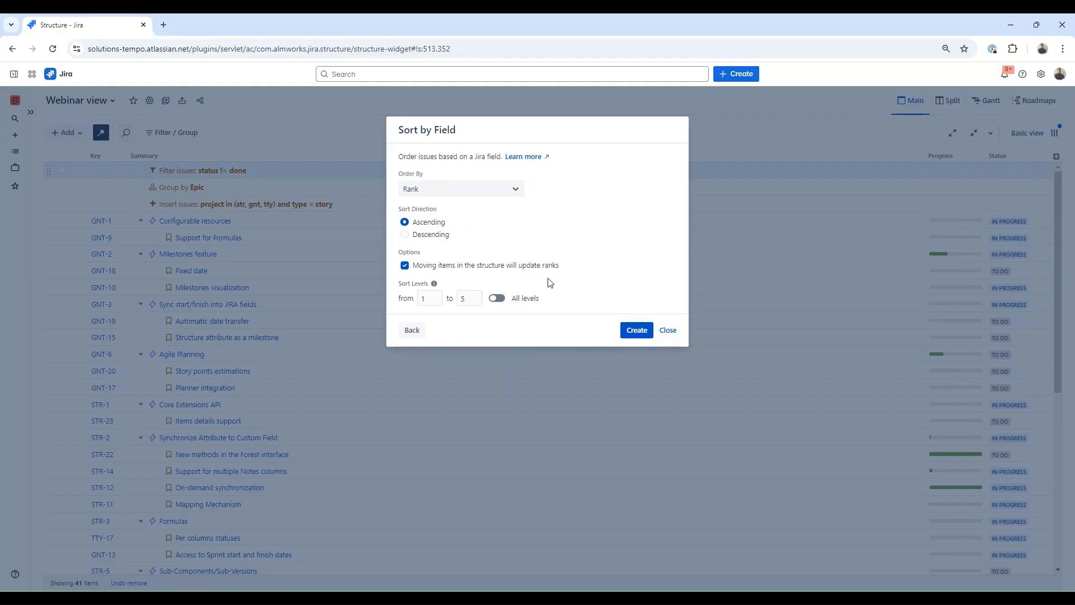
pyautogui.click(504, 300)
pyautogui.click(625, 329)
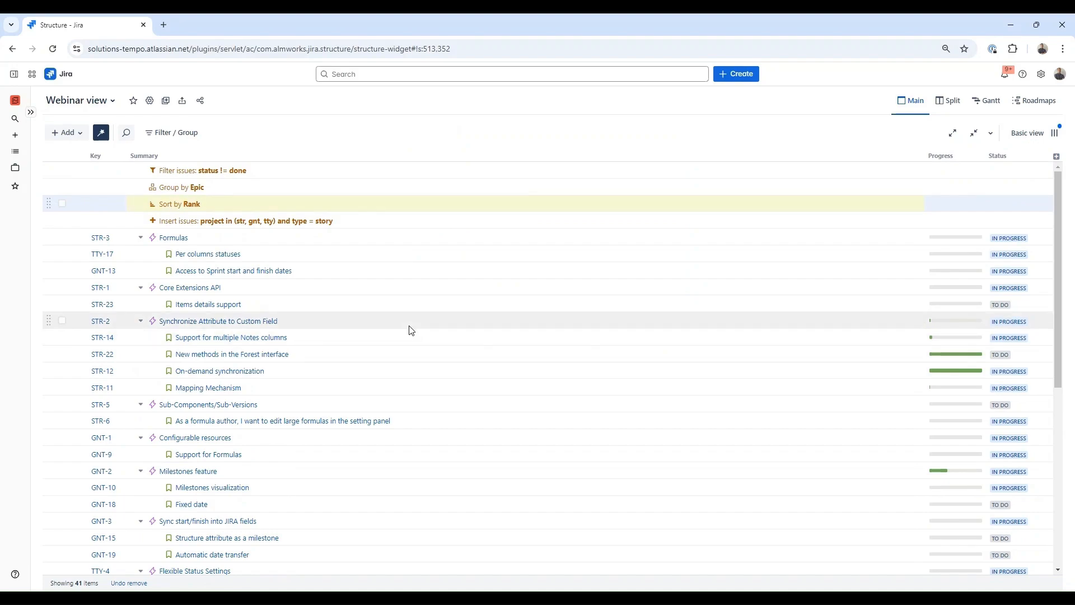
pyautogui.click(490, 324)
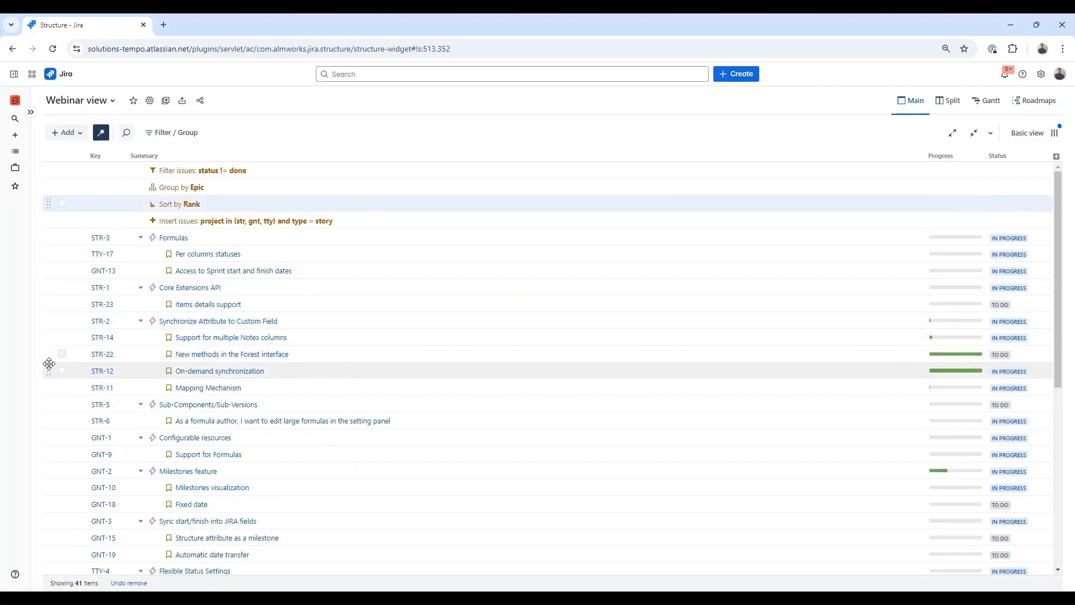
# - Drag story STR-12 up under the Core Extensions API epic (STR-1)
pyautogui.moveTo(49, 371)
pyautogui.mouseDown()
pyautogui.moveTo(53, 343)
pyautogui.moveTo(50, 354)
pyautogui.mouseUp()
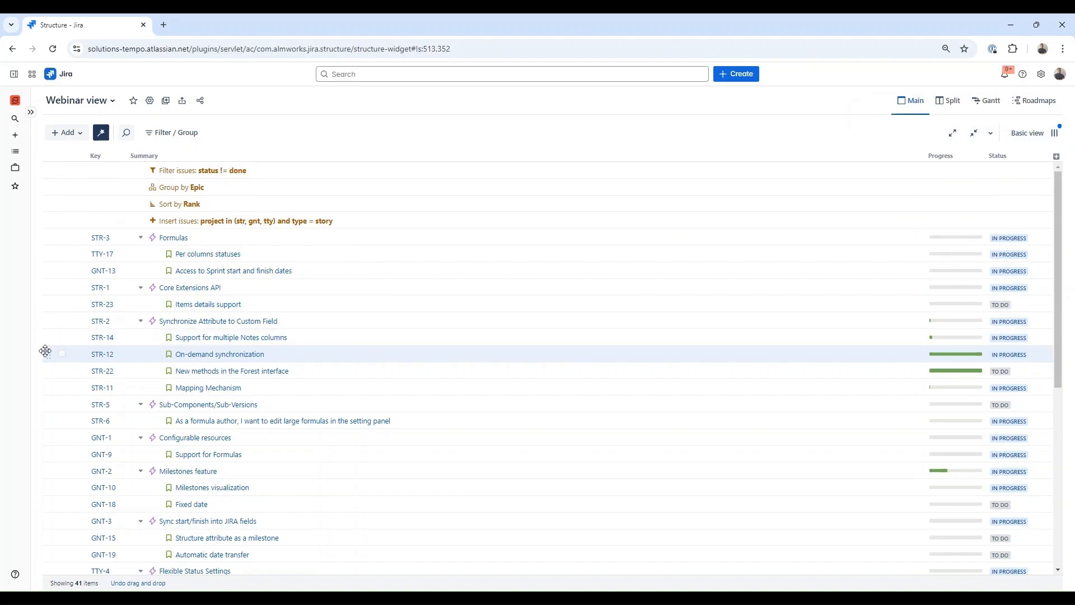
pyautogui.moveTo(49, 354); pyautogui.dragTo(49, 317)
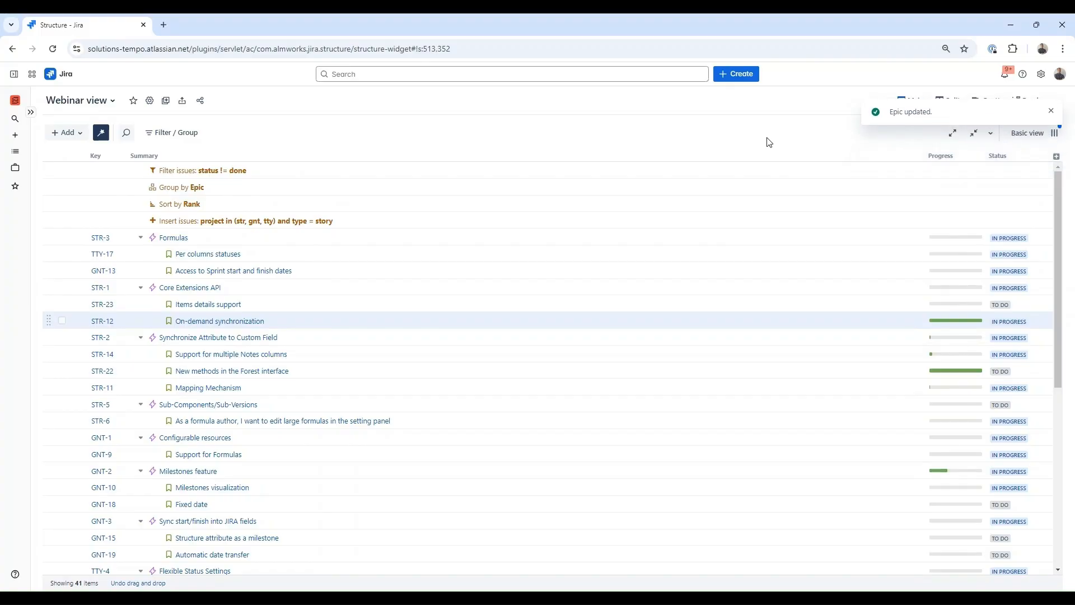
pyautogui.doubleClick(231, 196)
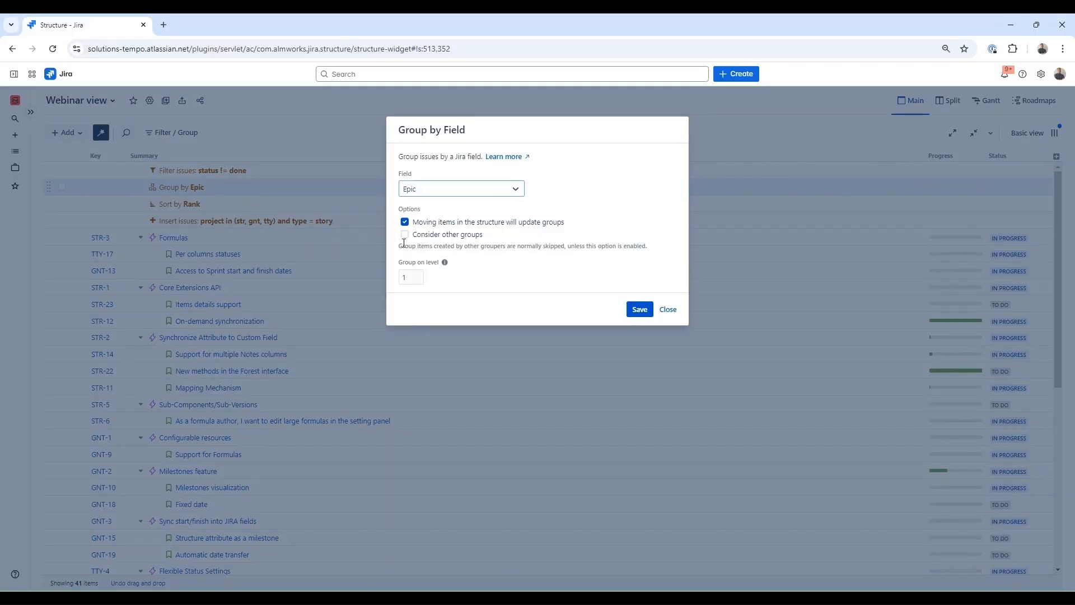
pyautogui.click(404, 223)
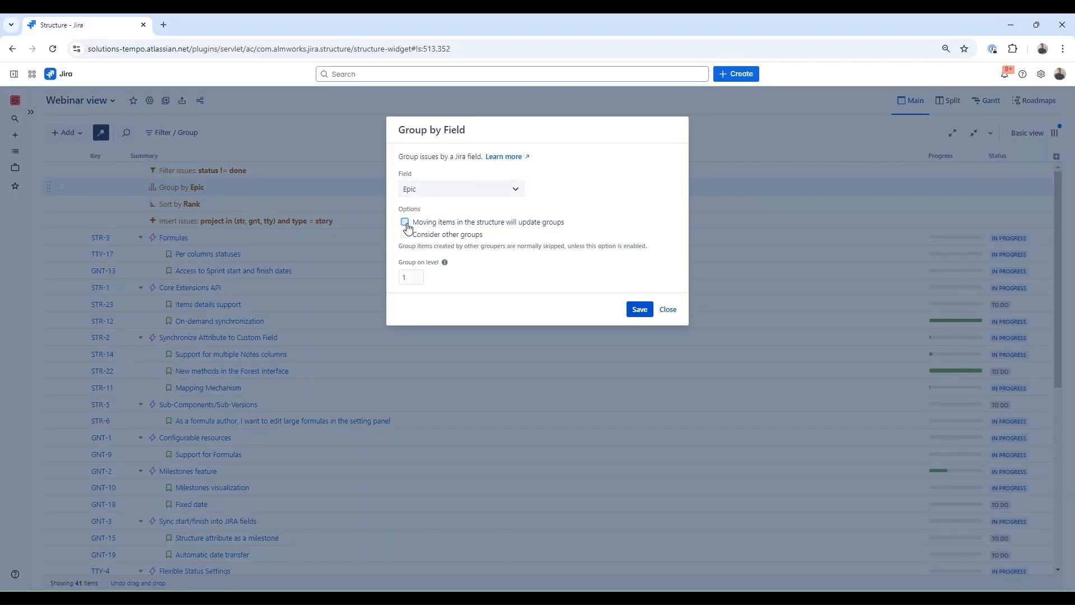
pyautogui.click(405, 223)
pyautogui.click(642, 311)
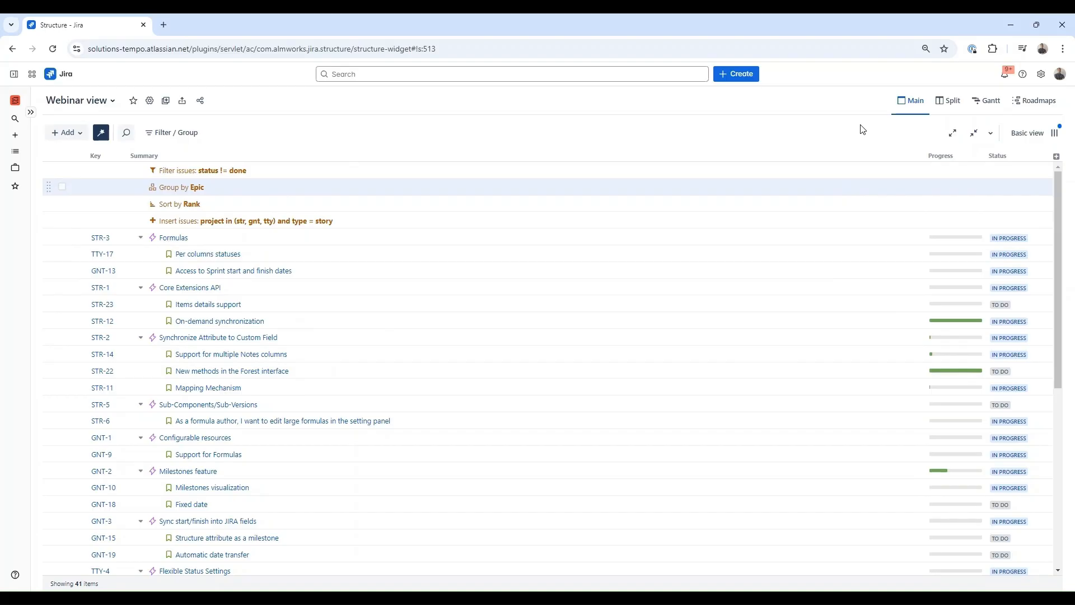
# - Enable horizontal scrolling in the view settings and widen the Summary column
pyautogui.click(1057, 157)
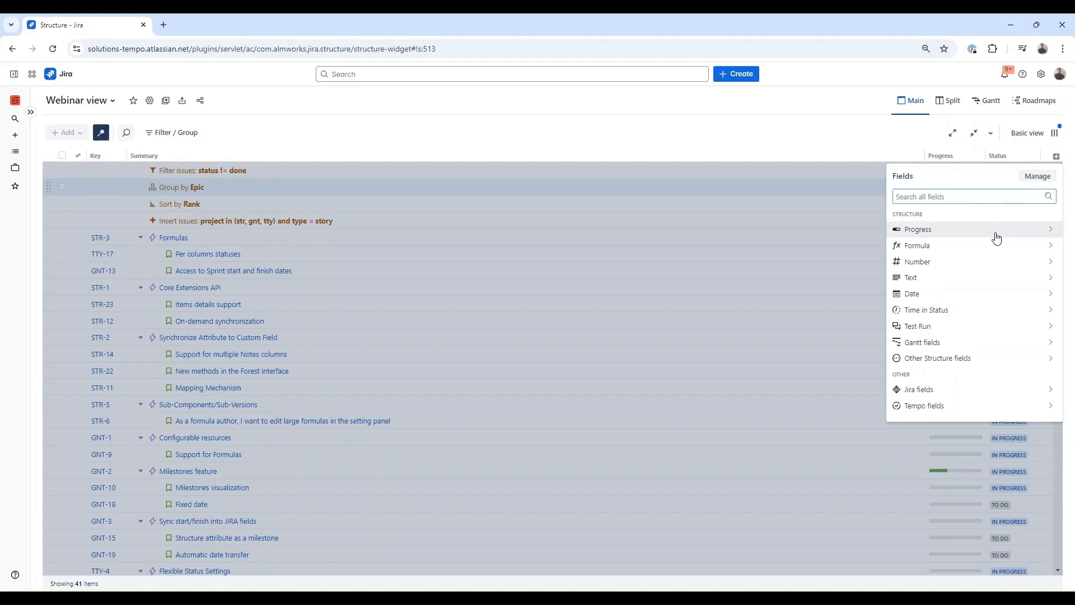
pyautogui.click(903, 133)
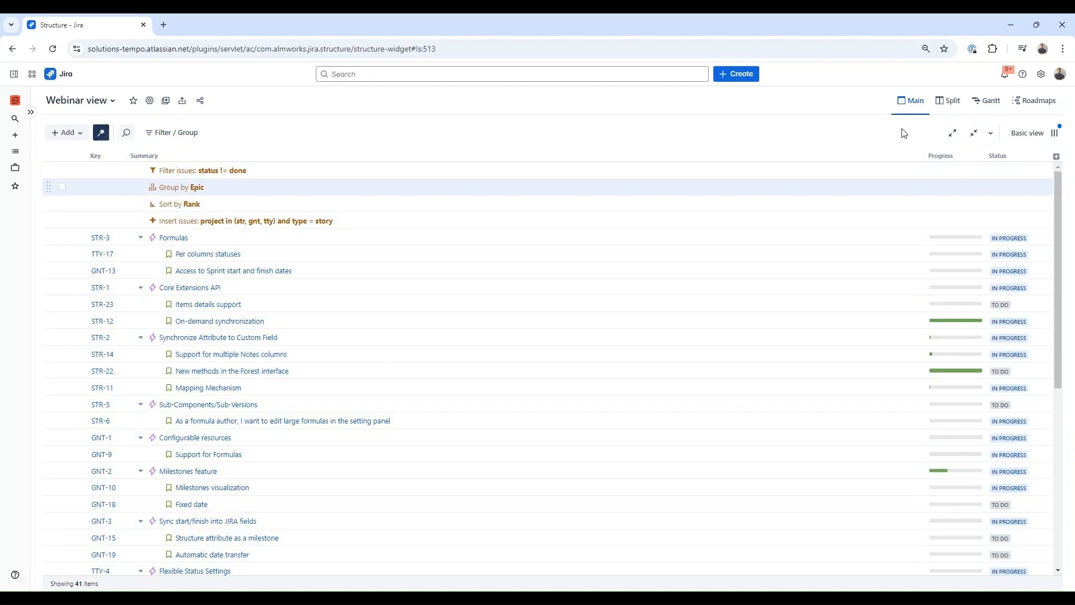
pyautogui.click(1054, 133)
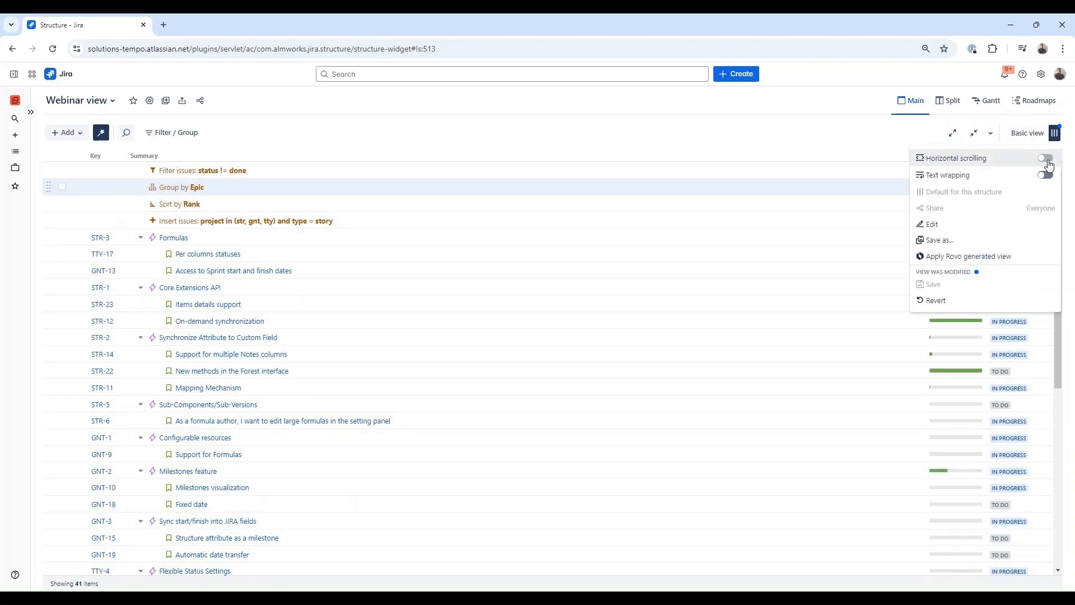
pyautogui.click(1047, 159)
pyautogui.click(773, 141)
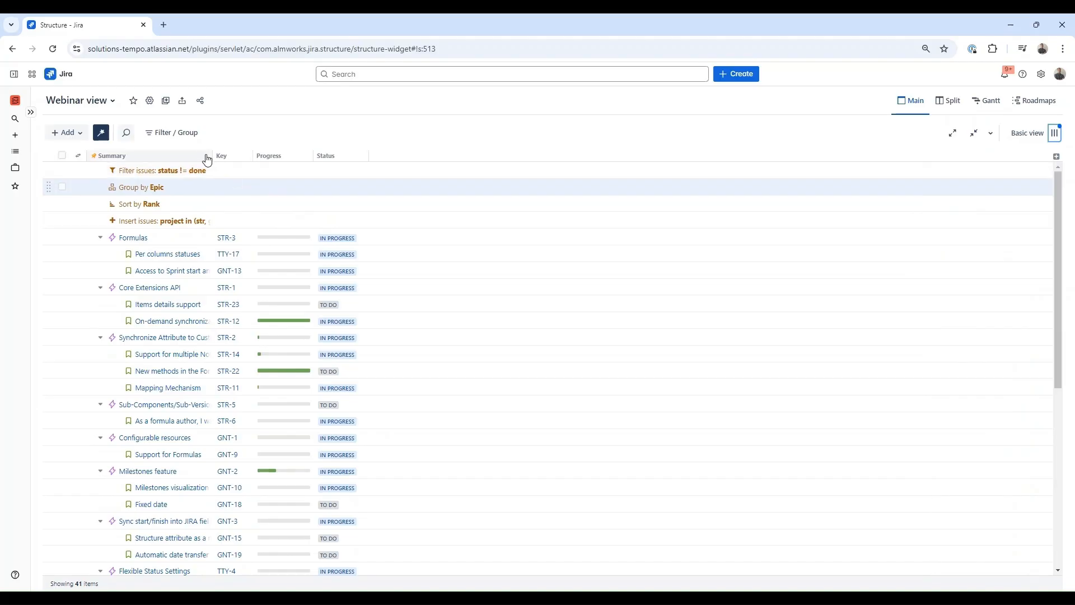
pyautogui.moveTo(211, 155)
pyautogui.mouseDown()
pyautogui.moveTo(343, 156)
pyautogui.moveTo(92, 156)
pyautogui.mouseUp()
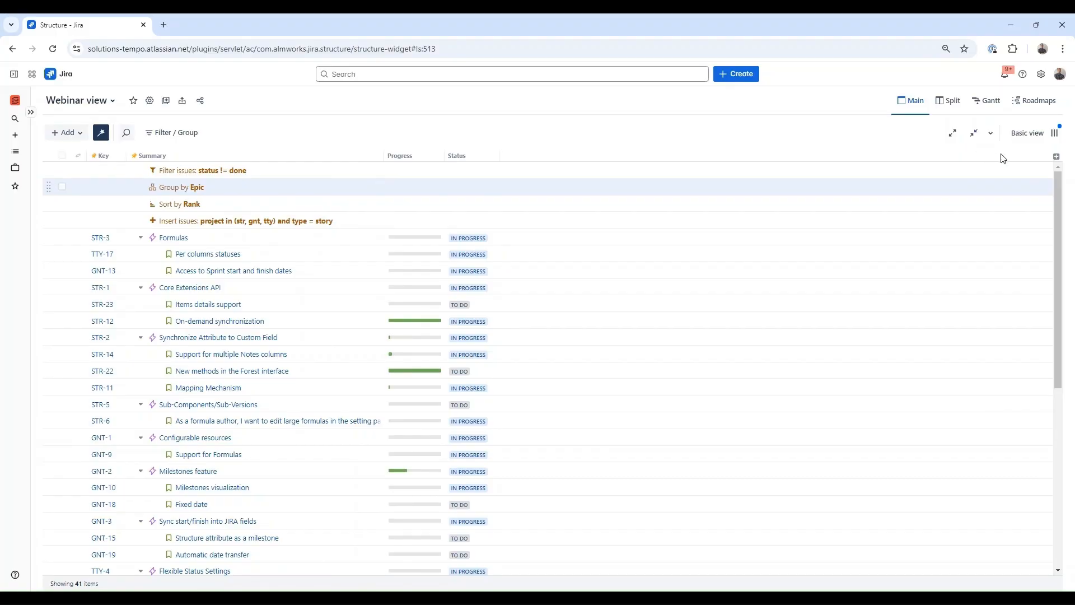
# - Add Assignee, Teams, Due date and Priority columns to the grid
pyautogui.click(1053, 163)
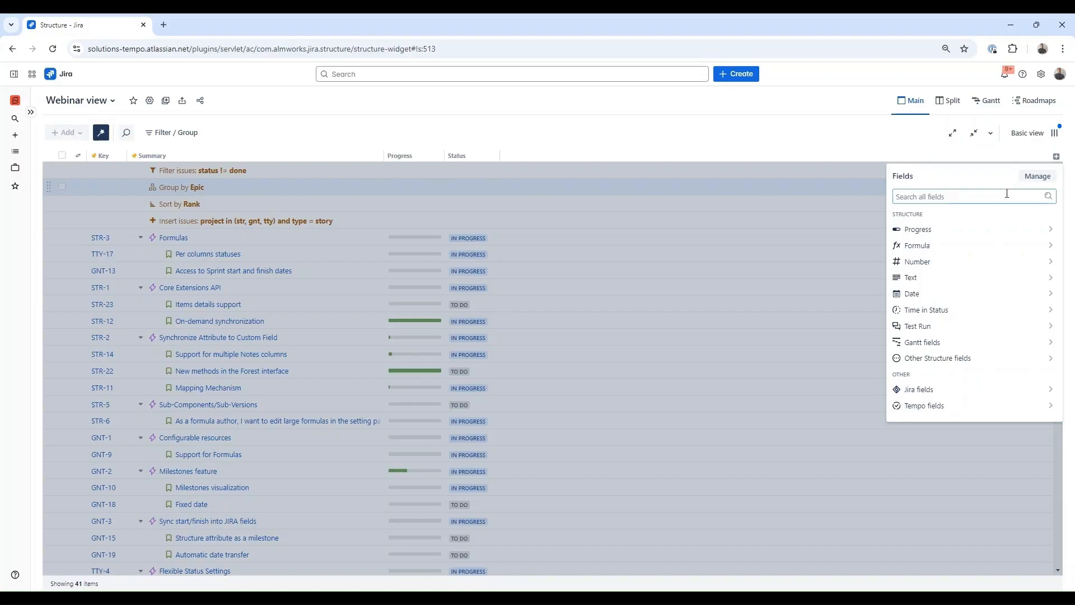
pyautogui.write('ass')
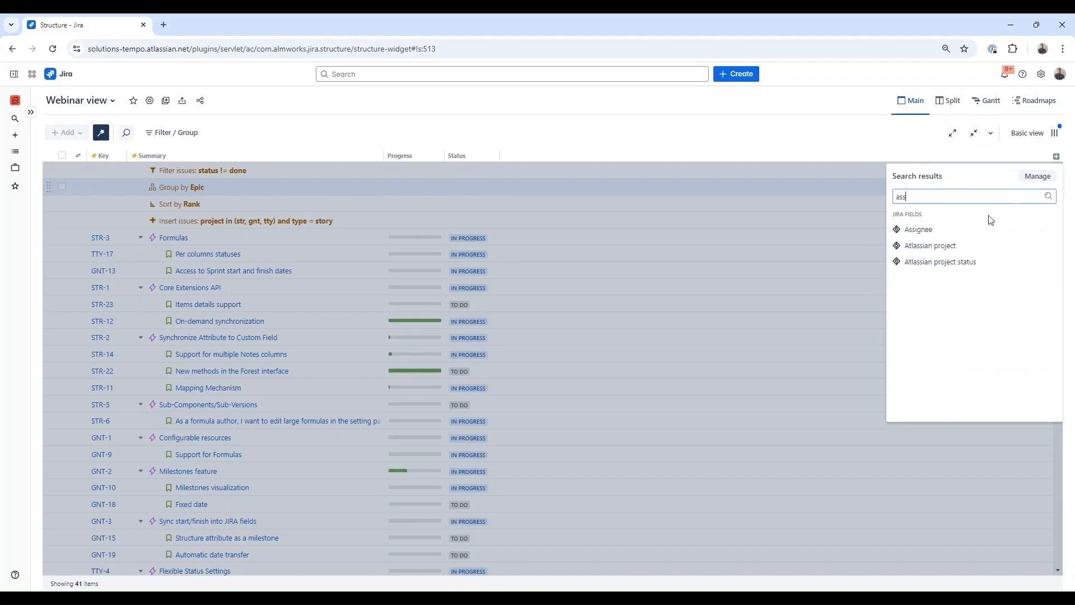
pyautogui.click(985, 230)
pyautogui.click(1057, 159)
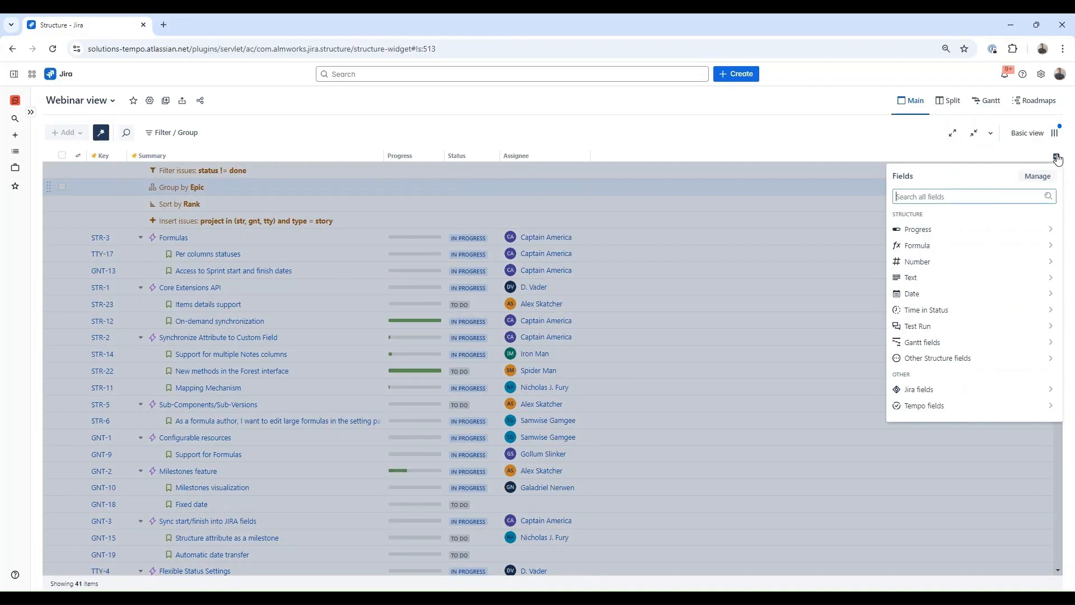
pyautogui.write('team')
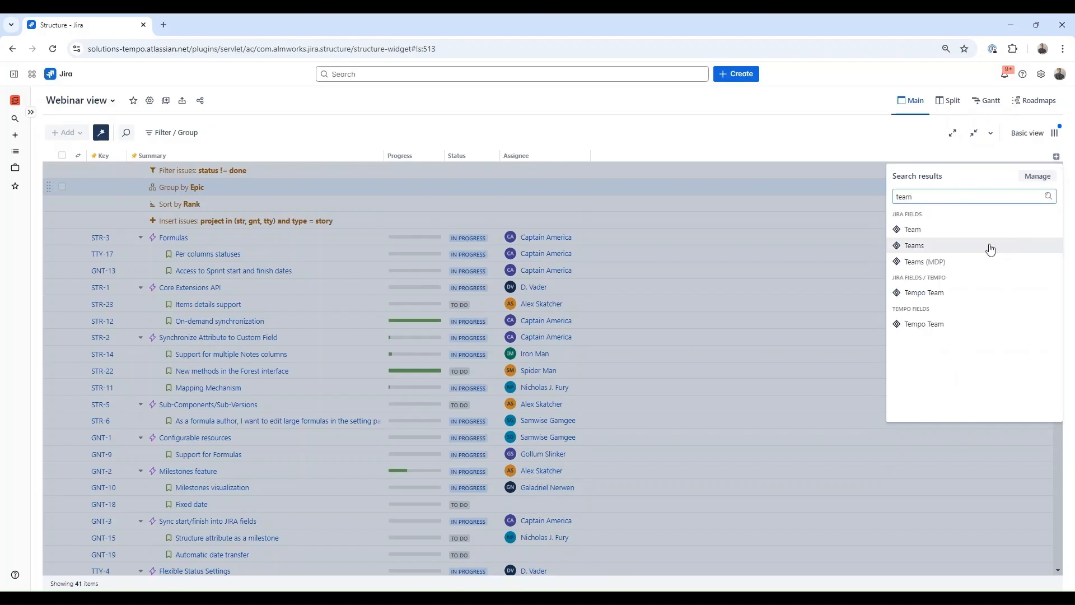
pyautogui.click(924, 246)
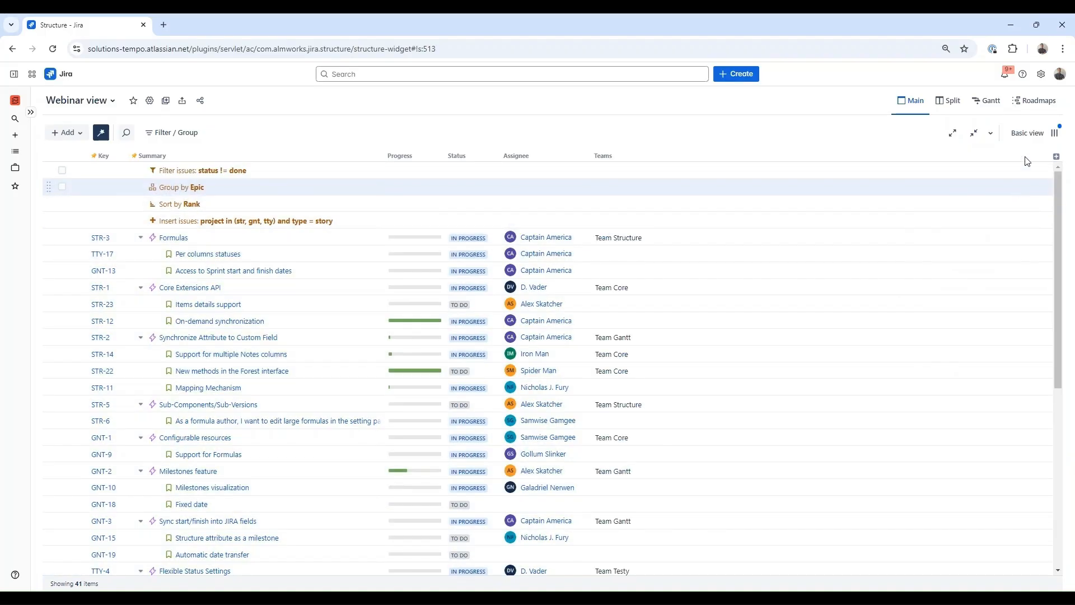
pyautogui.click(1057, 157)
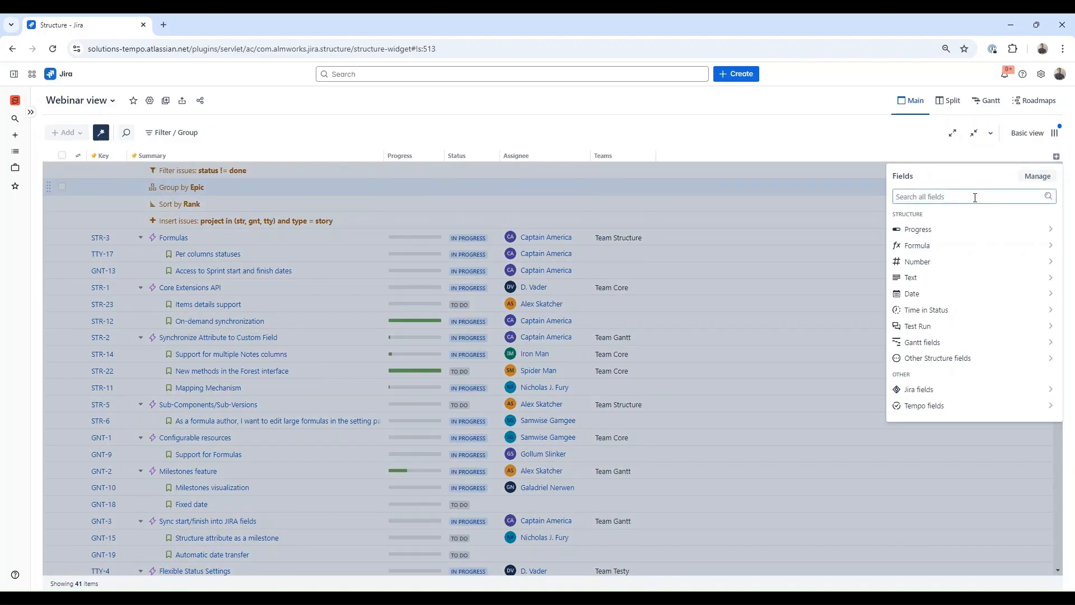
pyautogui.write('due')
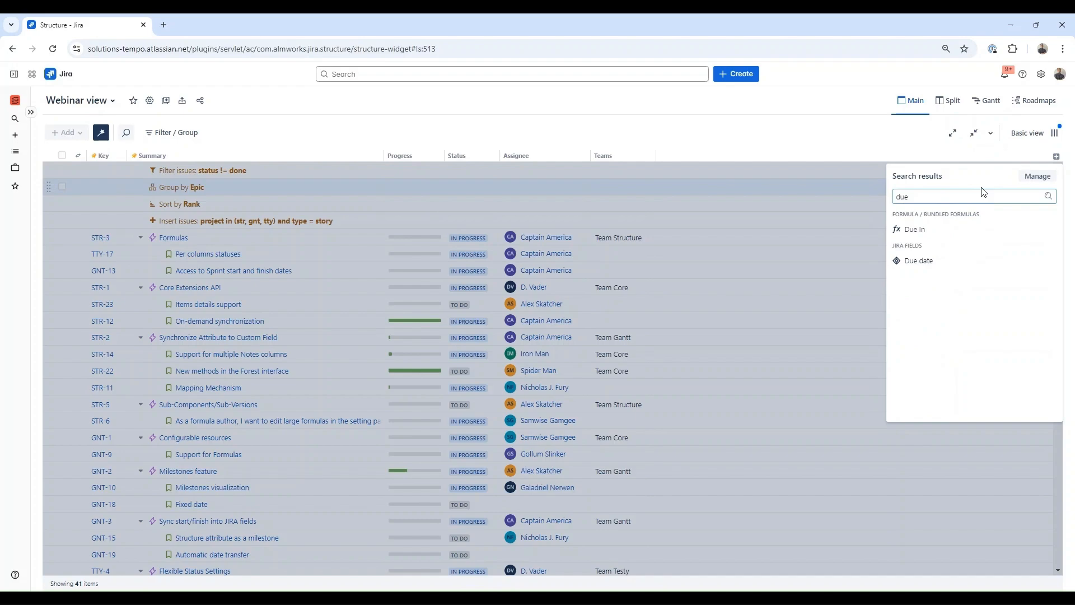
pyautogui.click(970, 261)
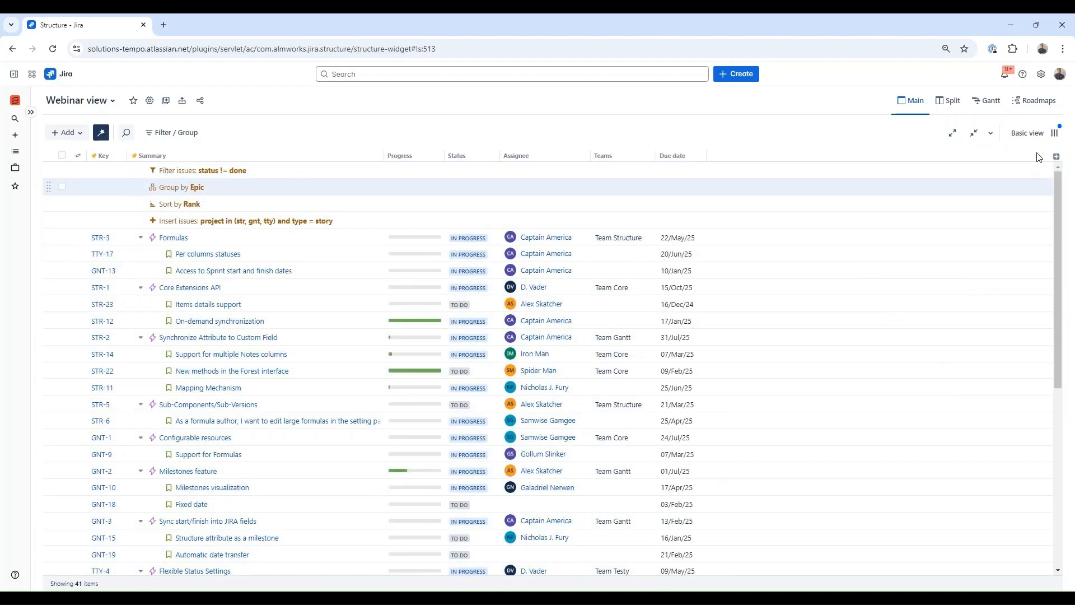
pyautogui.click(1056, 157)
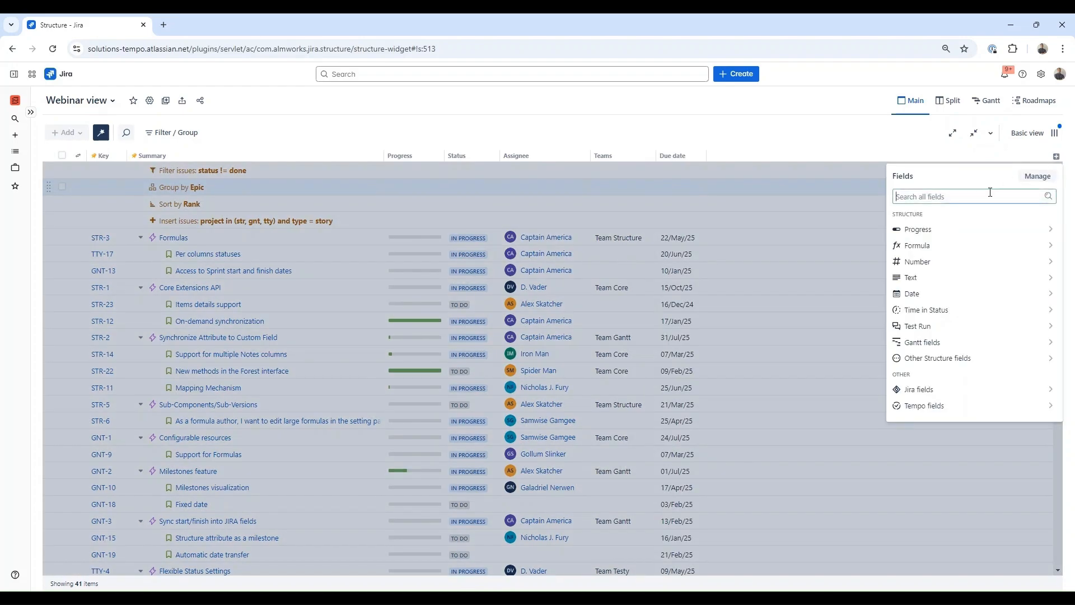
pyautogui.write('prio')
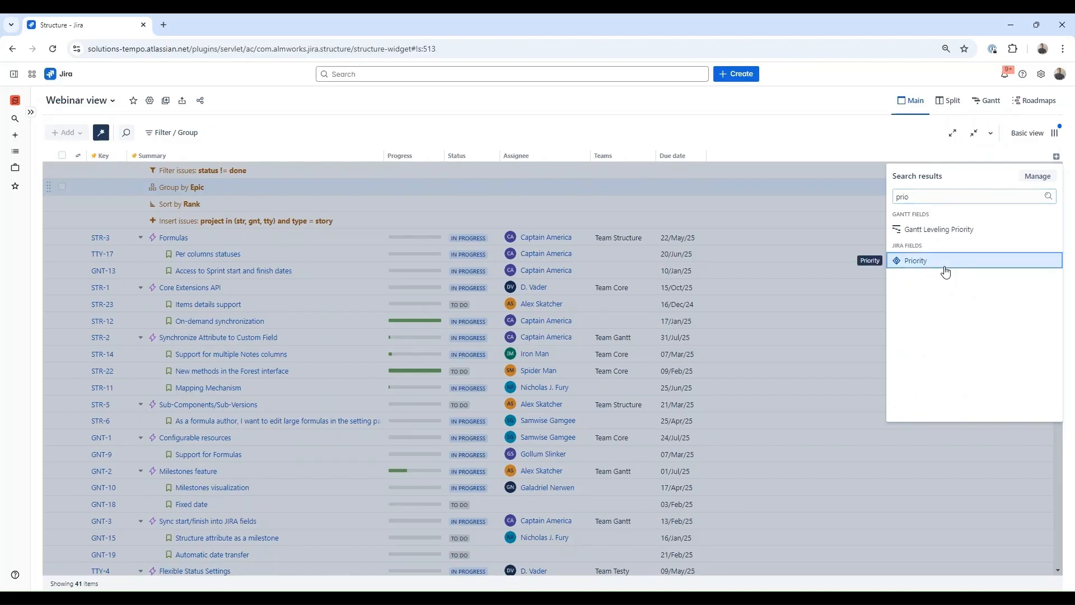
pyautogui.click(945, 261)
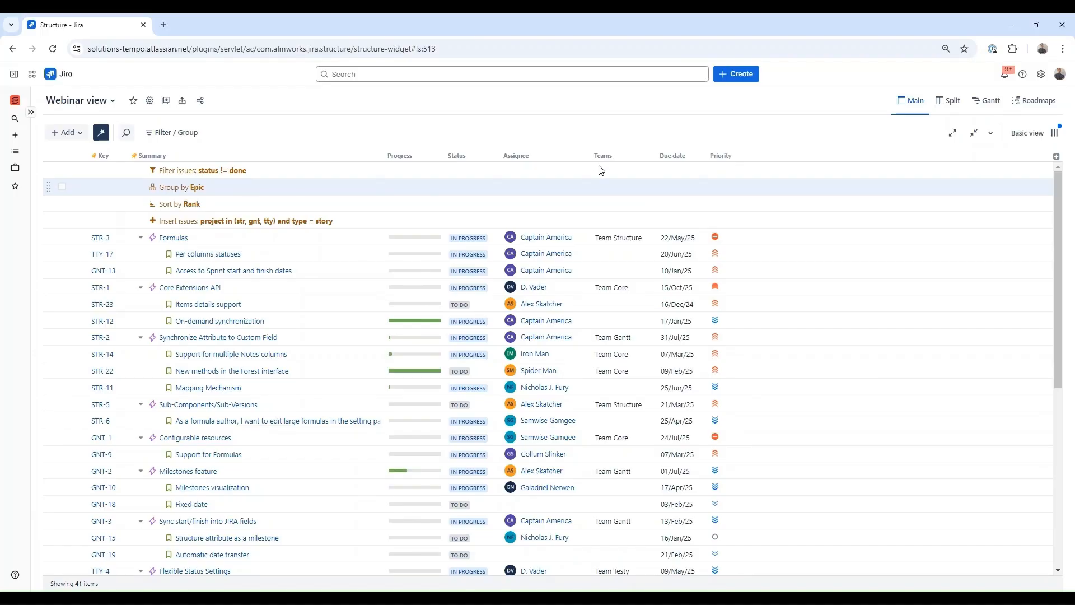
# - Change STR-14's assignee inline to a different user and save
pyautogui.click(568, 353)
pyautogui.click(589, 355)
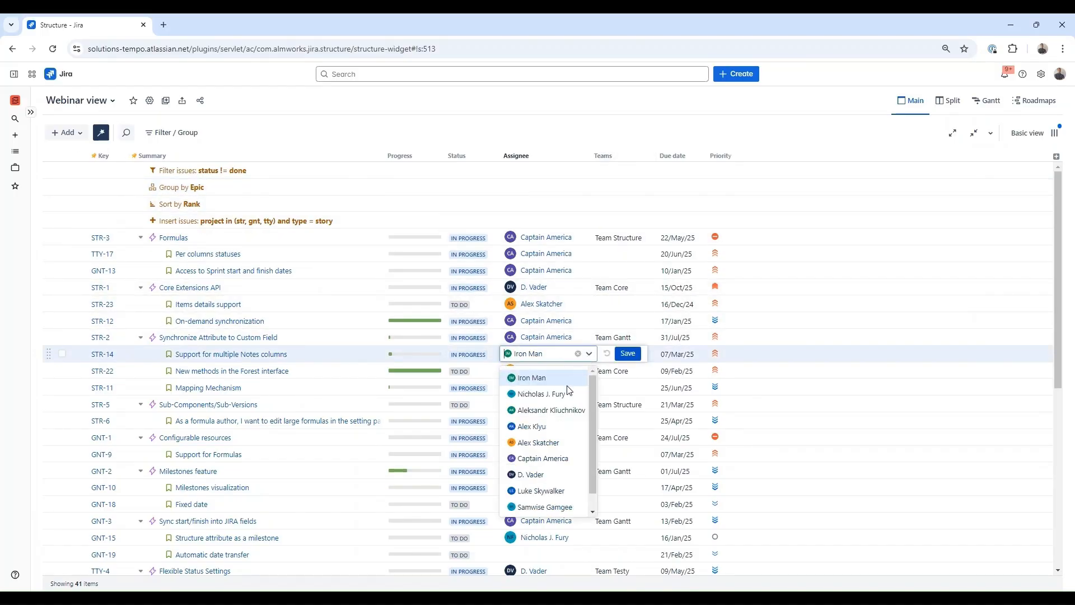
pyautogui.click(543, 458)
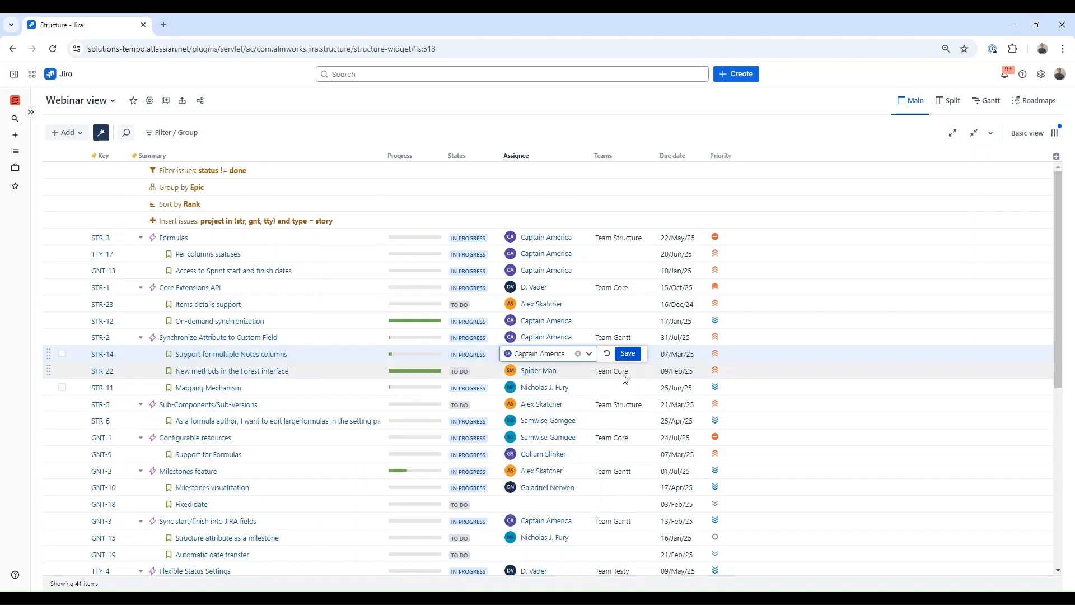
pyautogui.click(627, 353)
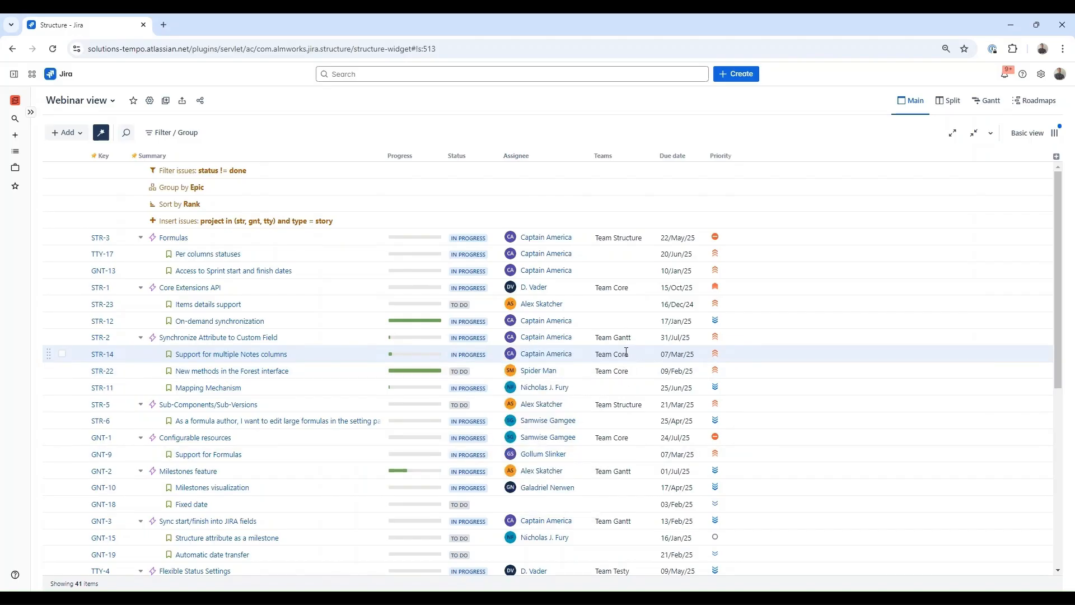
# - Set the Mapping Mechanism story STR-11's team to Team Core
pyautogui.click(231, 388)
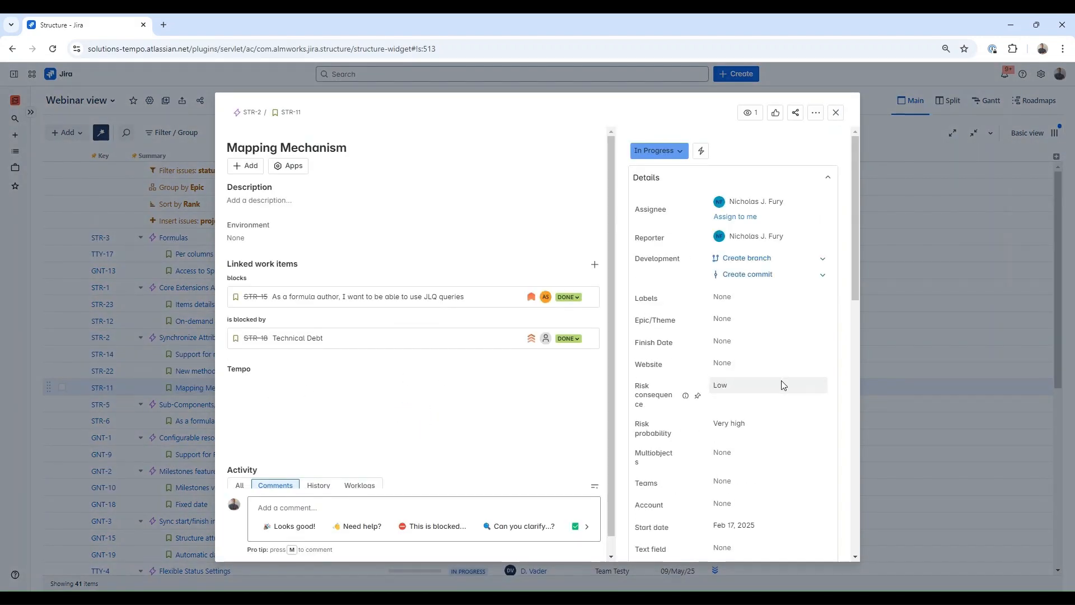
pyautogui.click(774, 481)
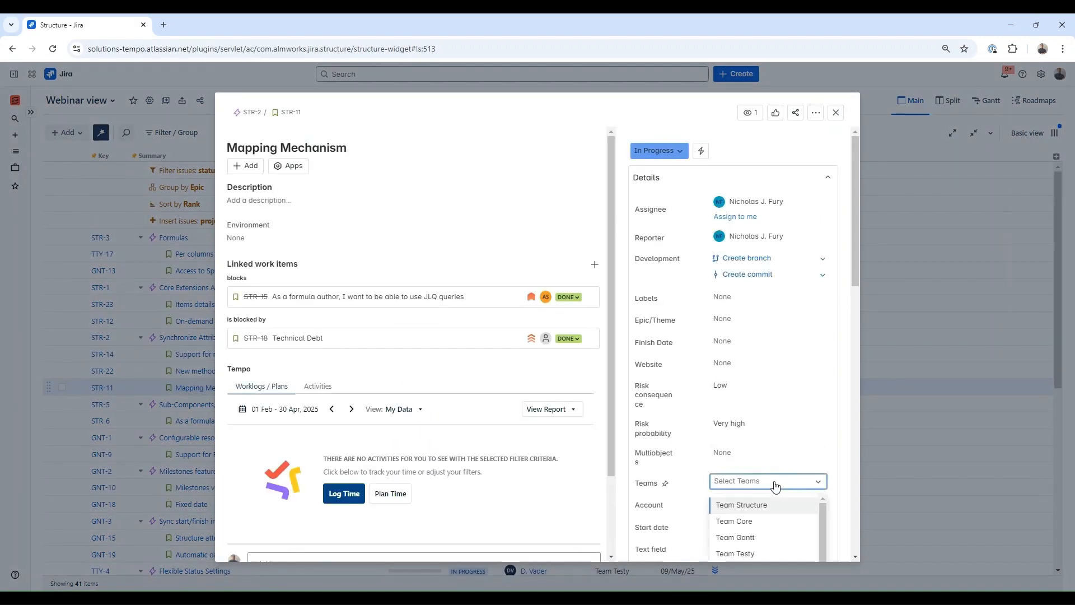
pyautogui.click(773, 520)
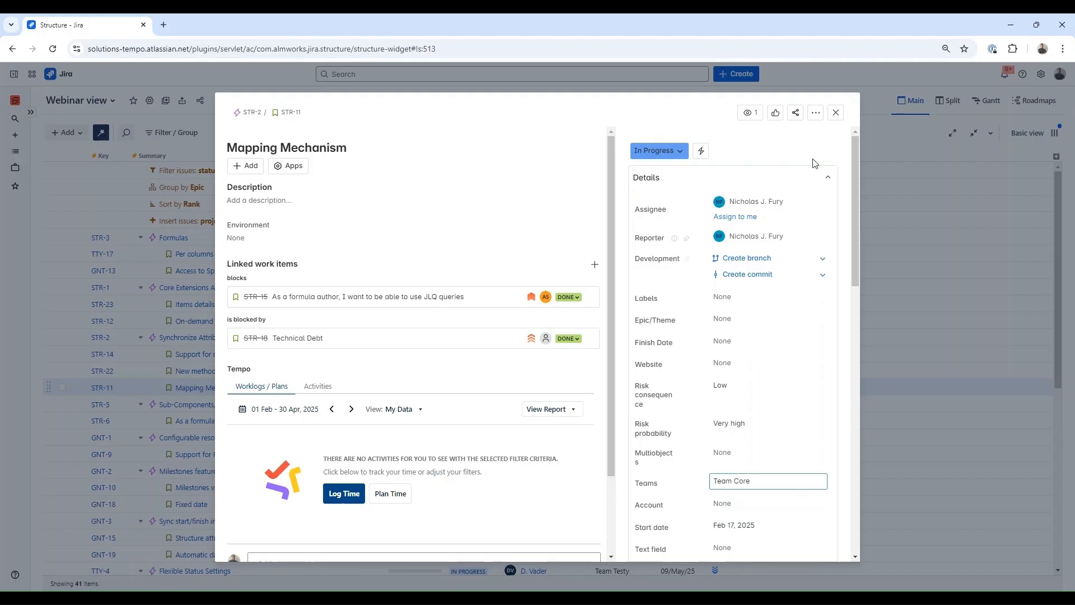
pyautogui.click(835, 114)
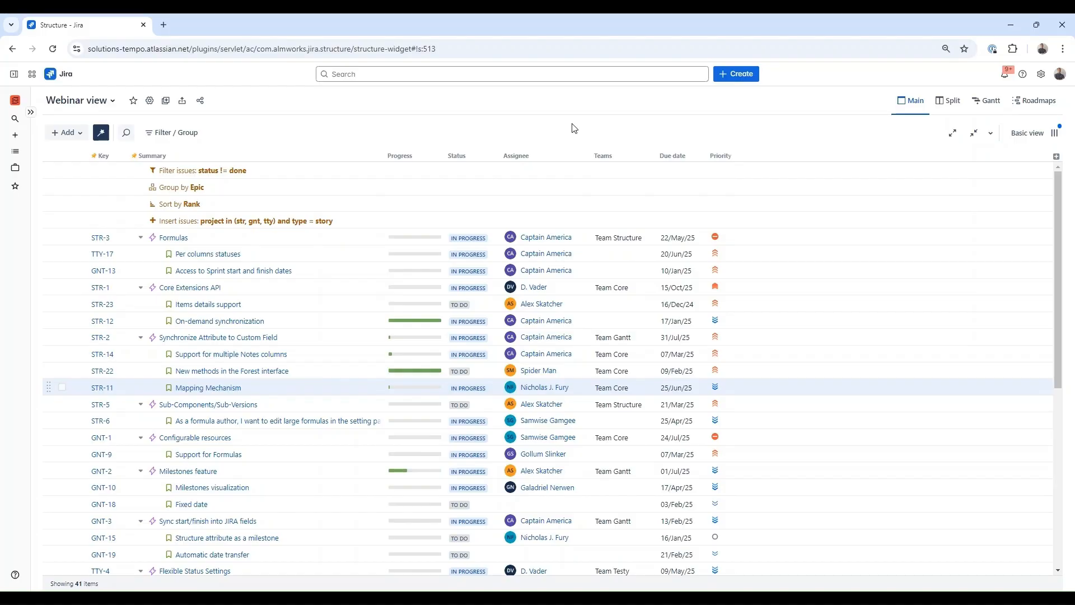
# - Try showing descriptions in the Summary column settings, then turn them back off
pyautogui.click(302, 156)
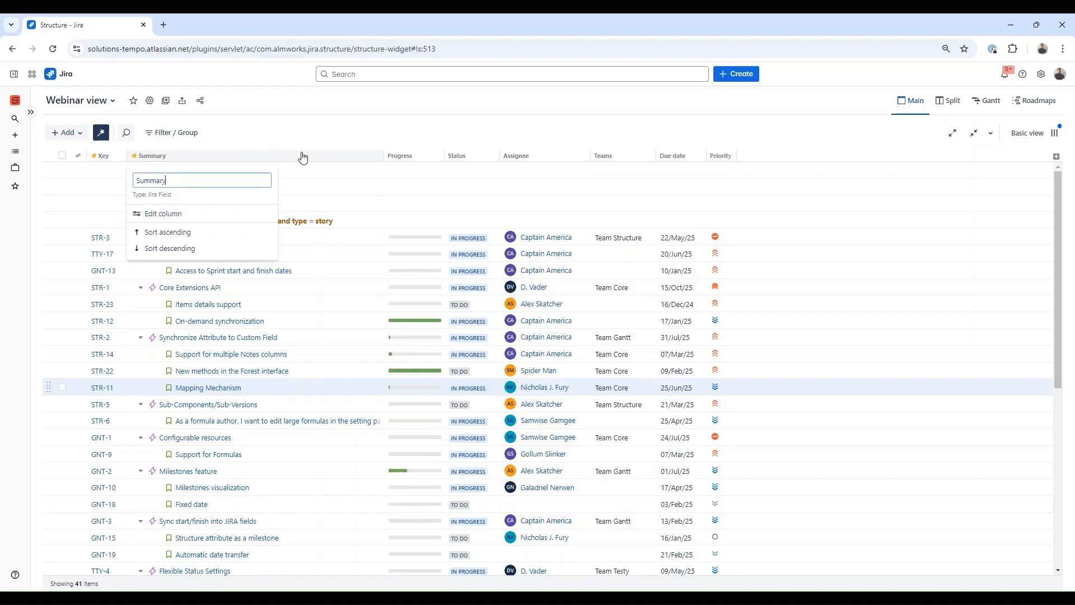
pyautogui.click(178, 215)
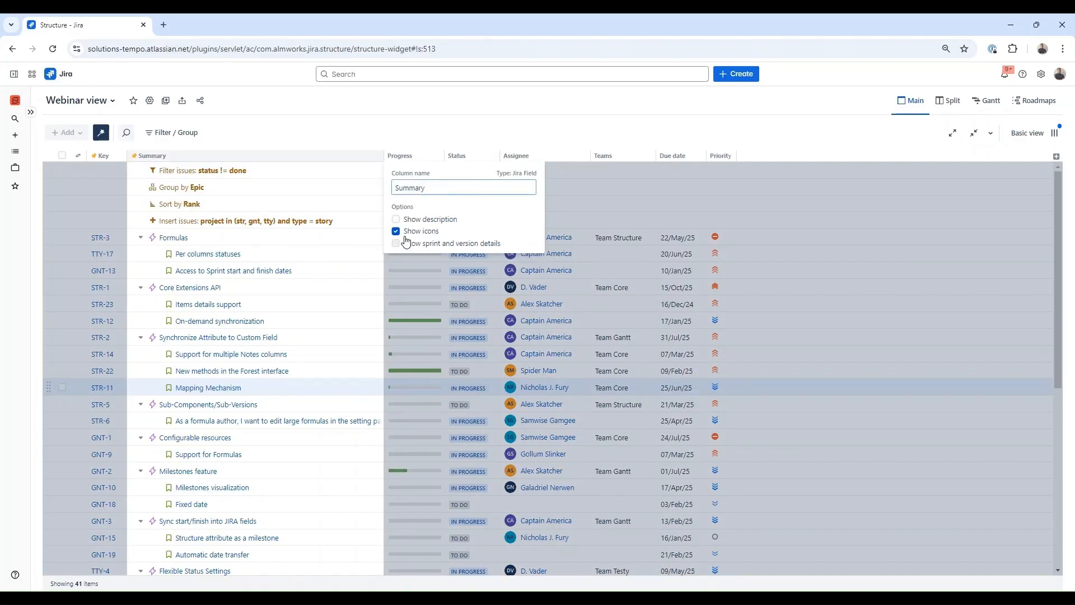
pyautogui.click(396, 220)
pyautogui.click(396, 220)
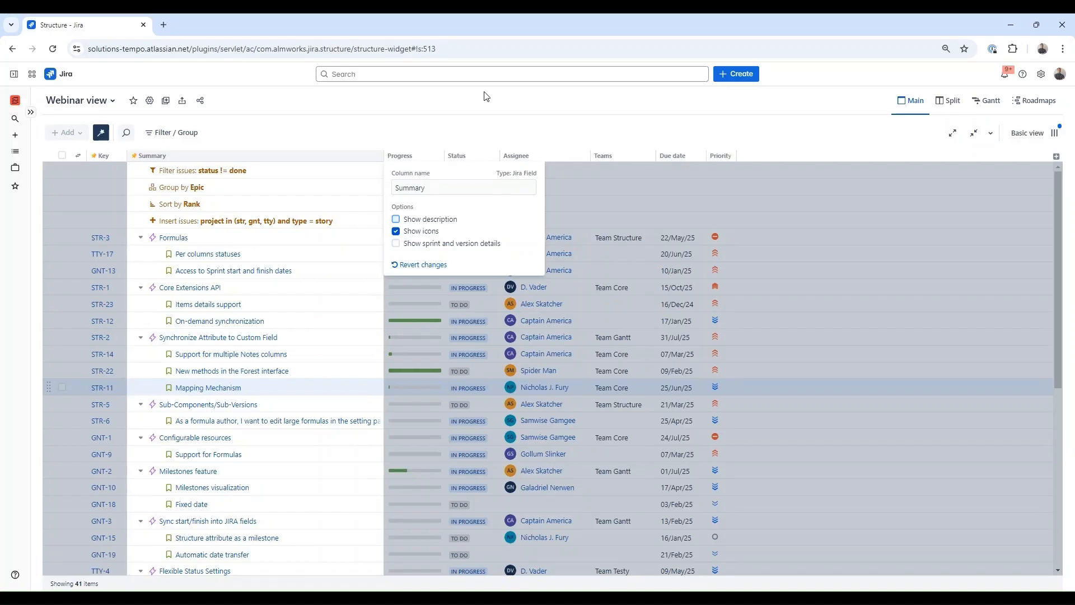
pyautogui.click(467, 128)
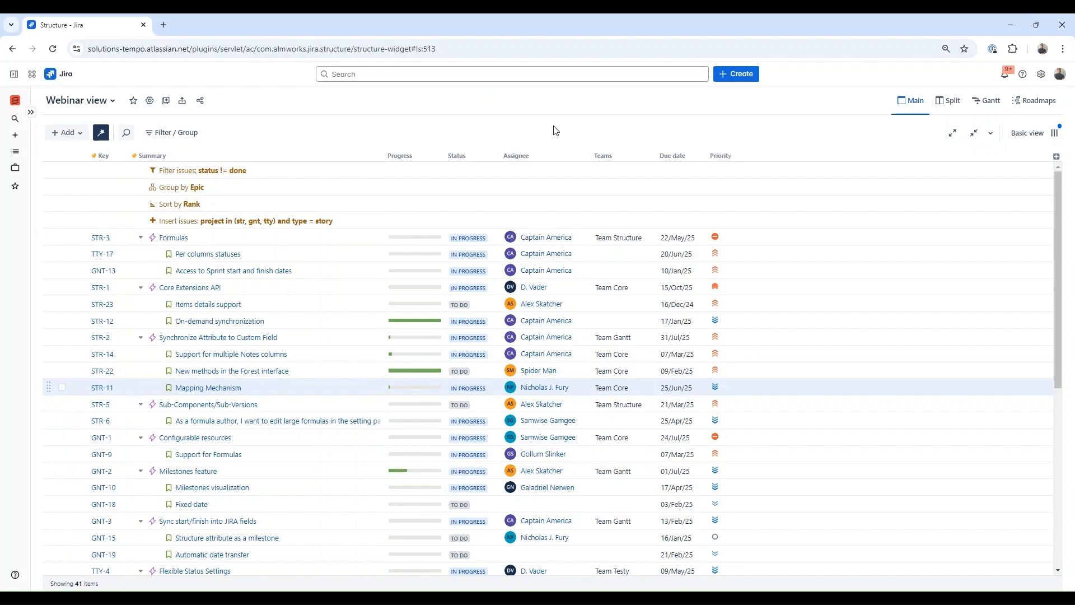
# - Add a Parent column that shows the parent's priority, summary and status
pyautogui.click(1055, 158)
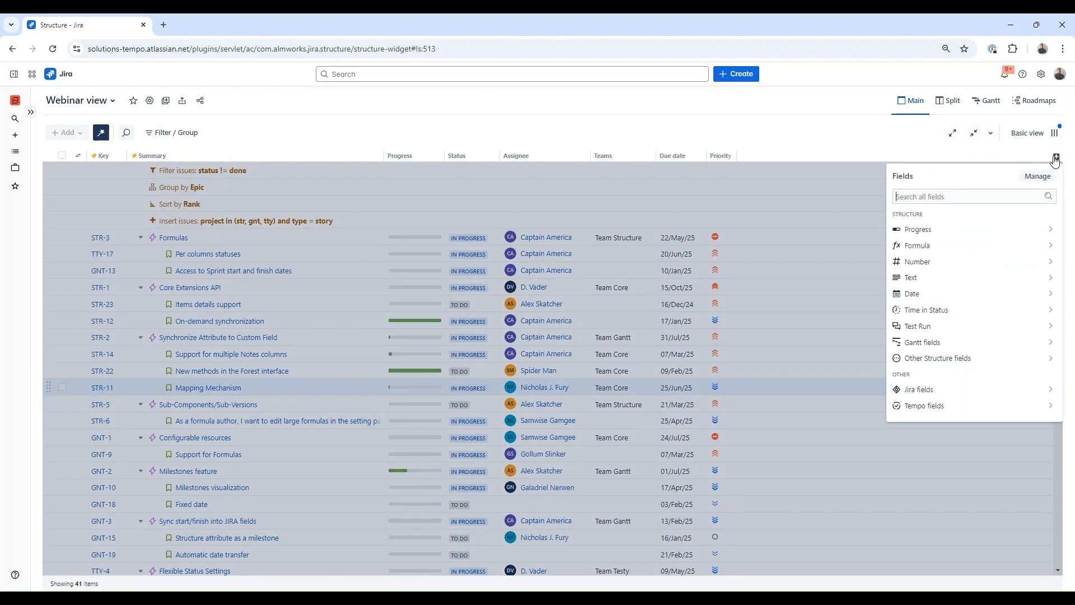
pyautogui.write('par')
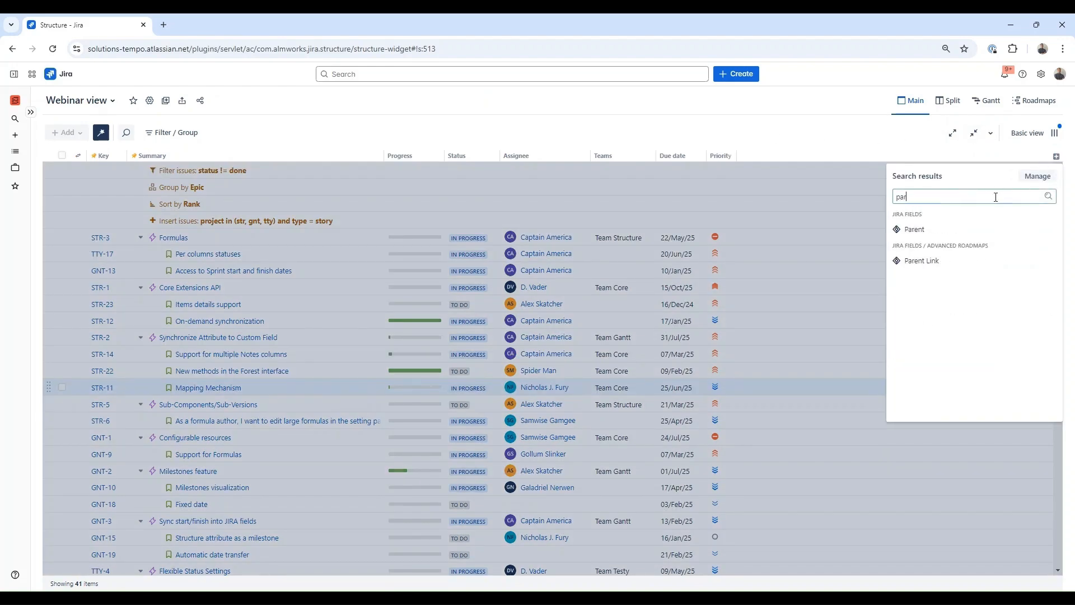
pyautogui.click(929, 231)
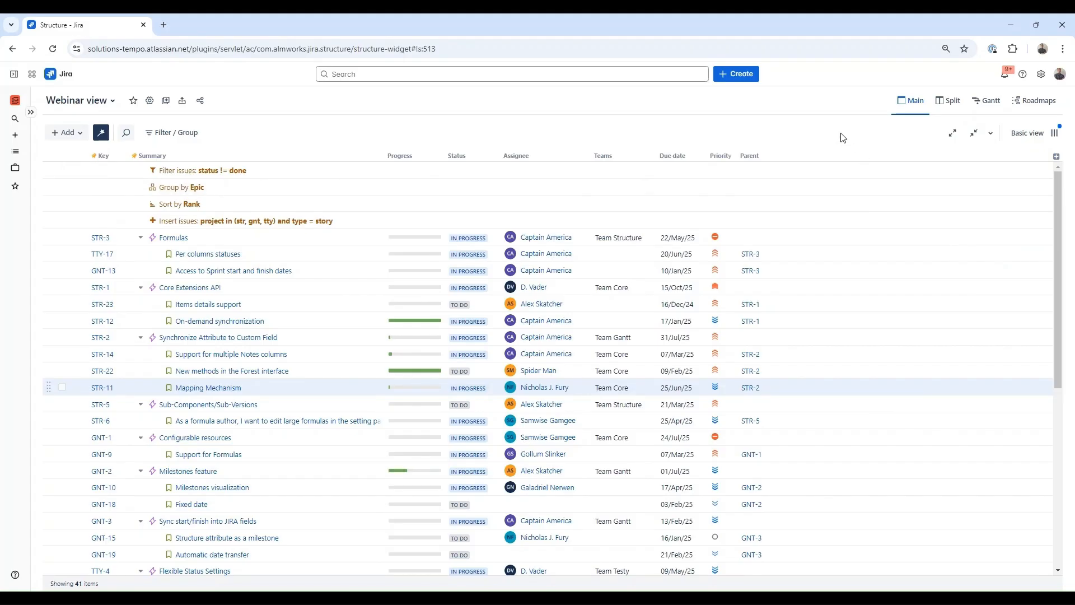
pyautogui.click(769, 157)
pyautogui.click(781, 211)
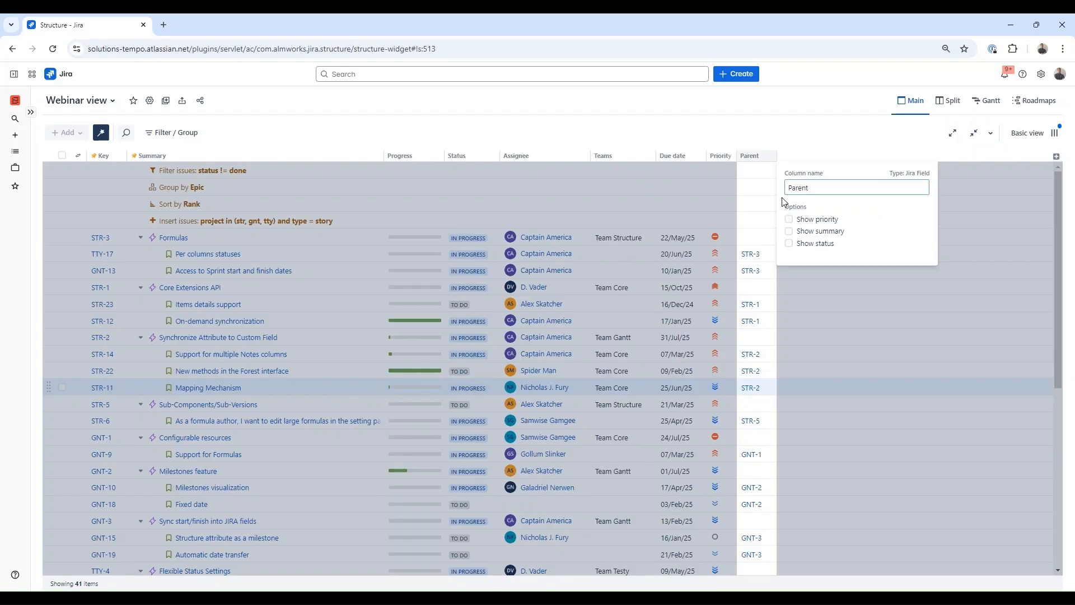
pyautogui.click(789, 218)
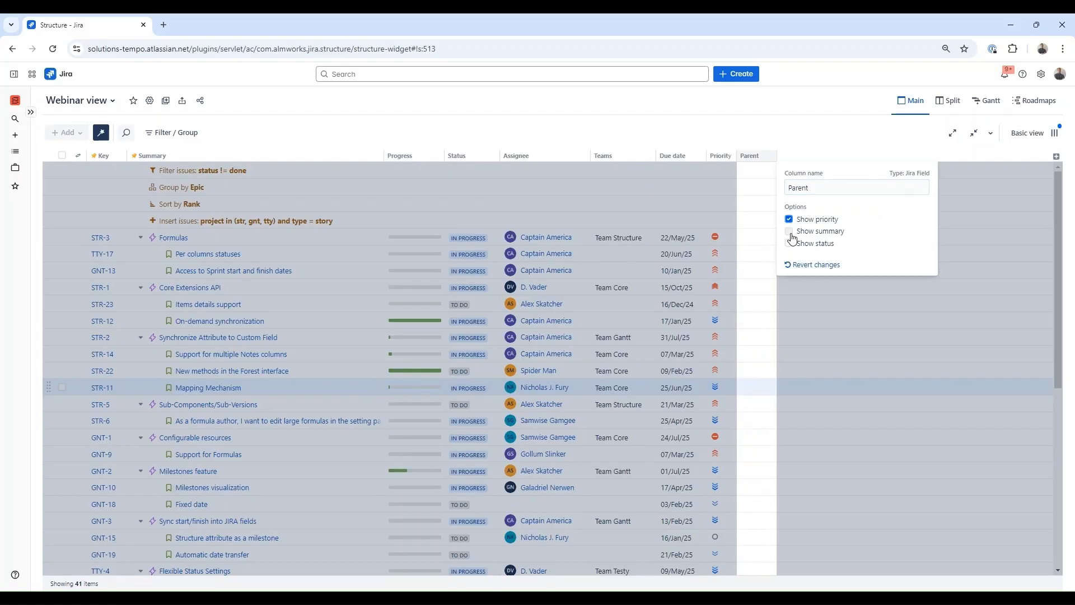
pyautogui.click(789, 231)
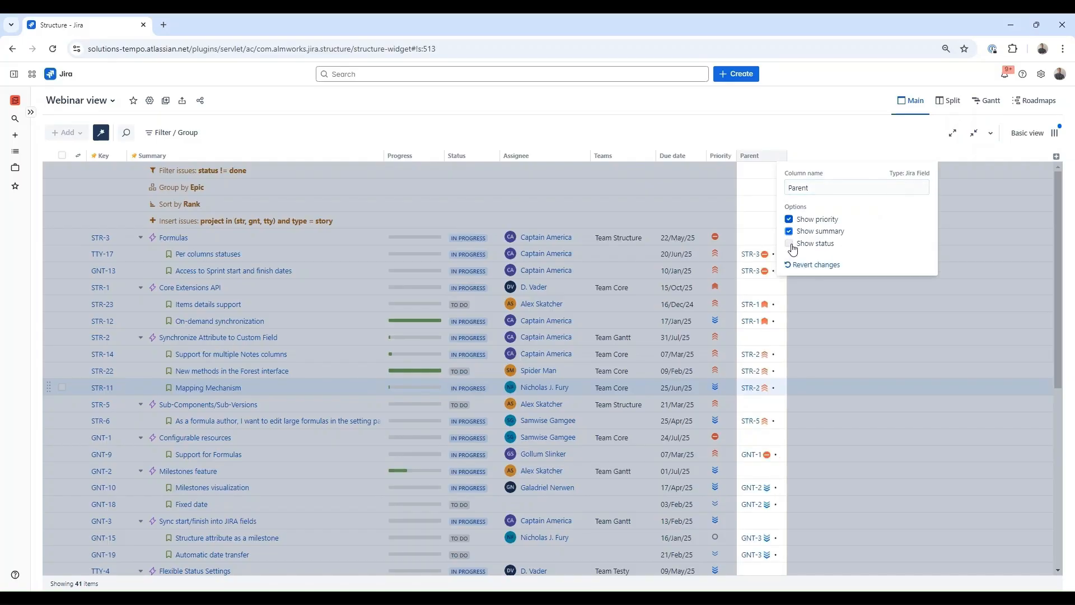
pyautogui.click(790, 244)
pyautogui.click(807, 128)
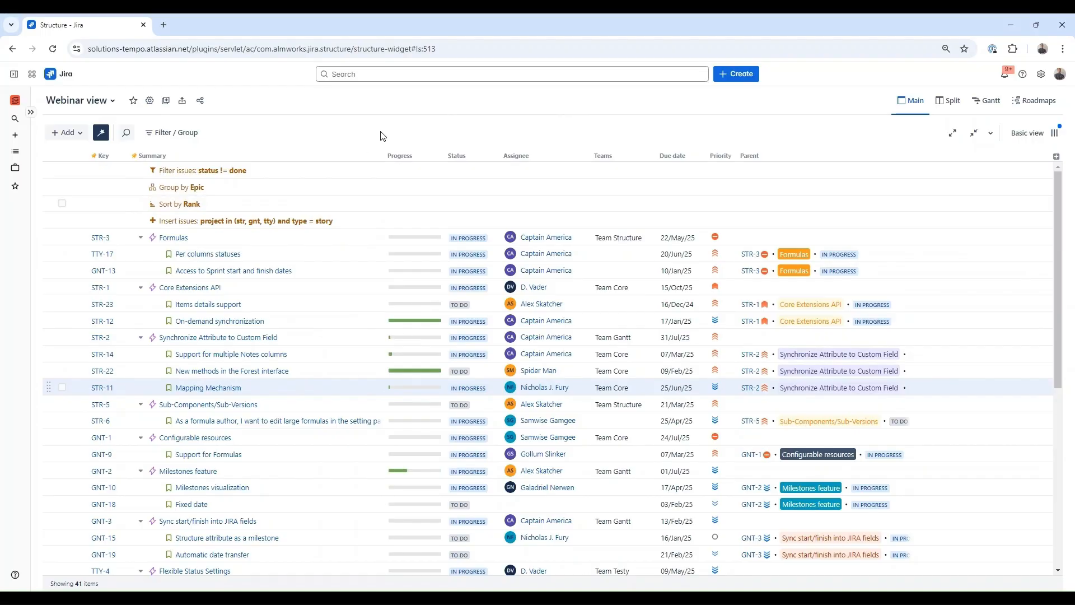
# - Delete the Sort by Rank rule and sort the items by Due date ascending
pyautogui.click(315, 210)
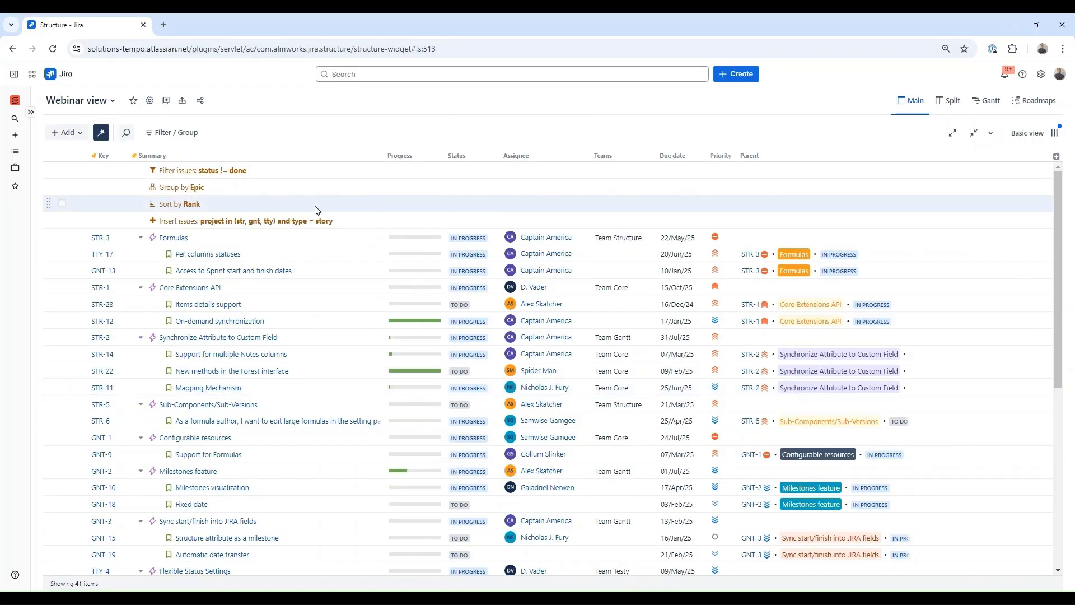
pyautogui.press('Delete')
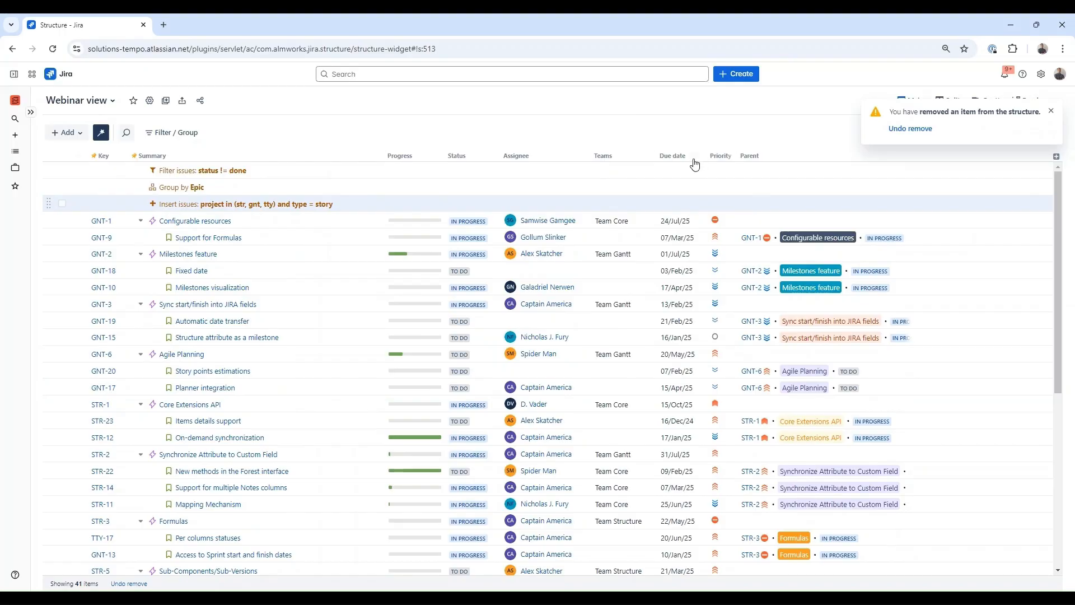
pyautogui.click(693, 159)
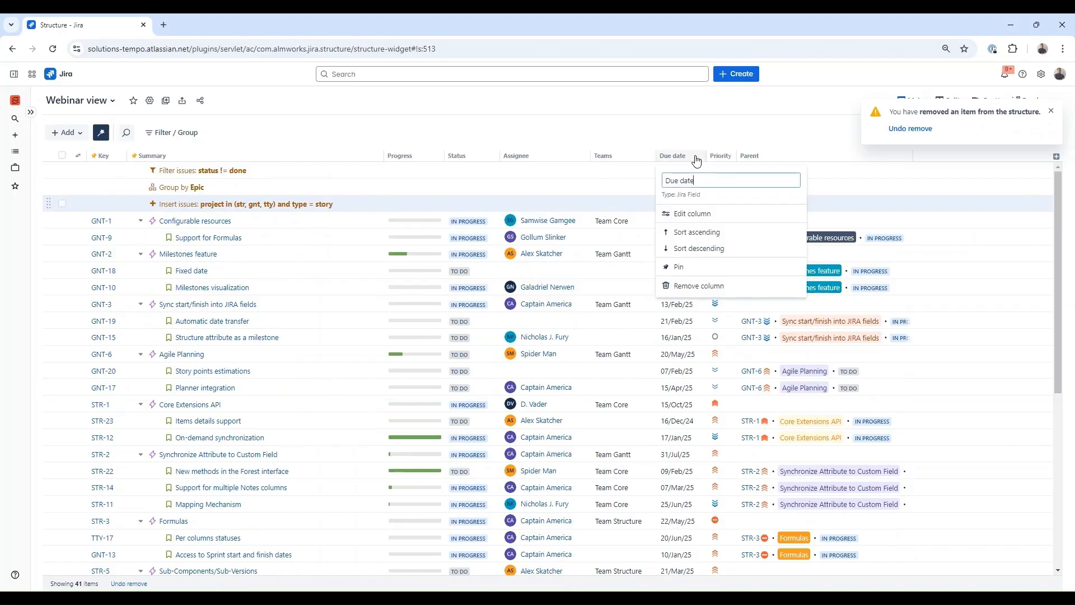
pyautogui.click(718, 233)
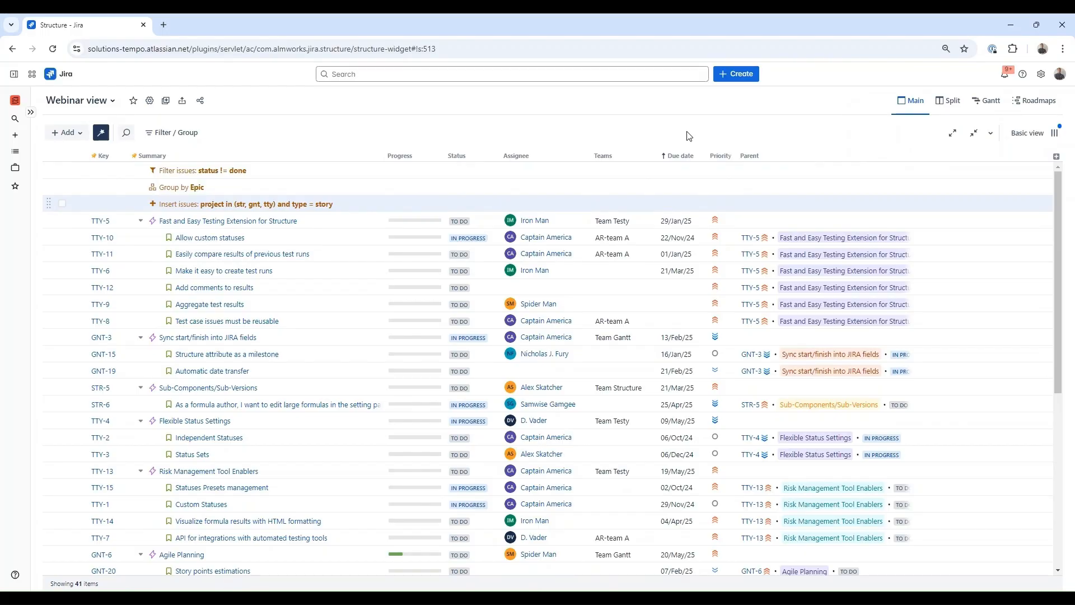
# - Sort the items by the Status column in ascending order
pyautogui.click(465, 156)
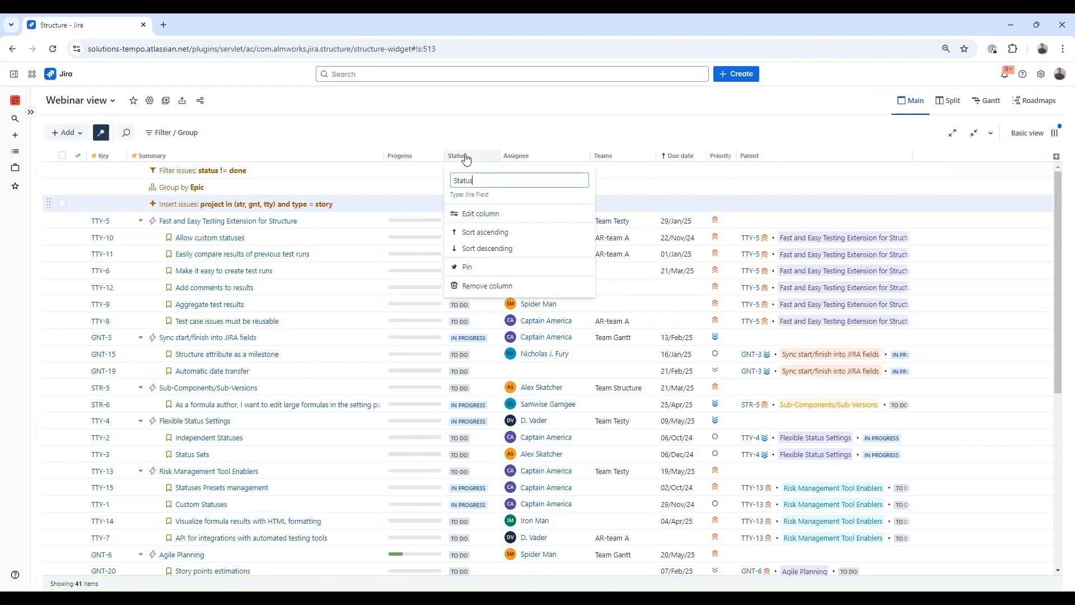
pyautogui.click(486, 232)
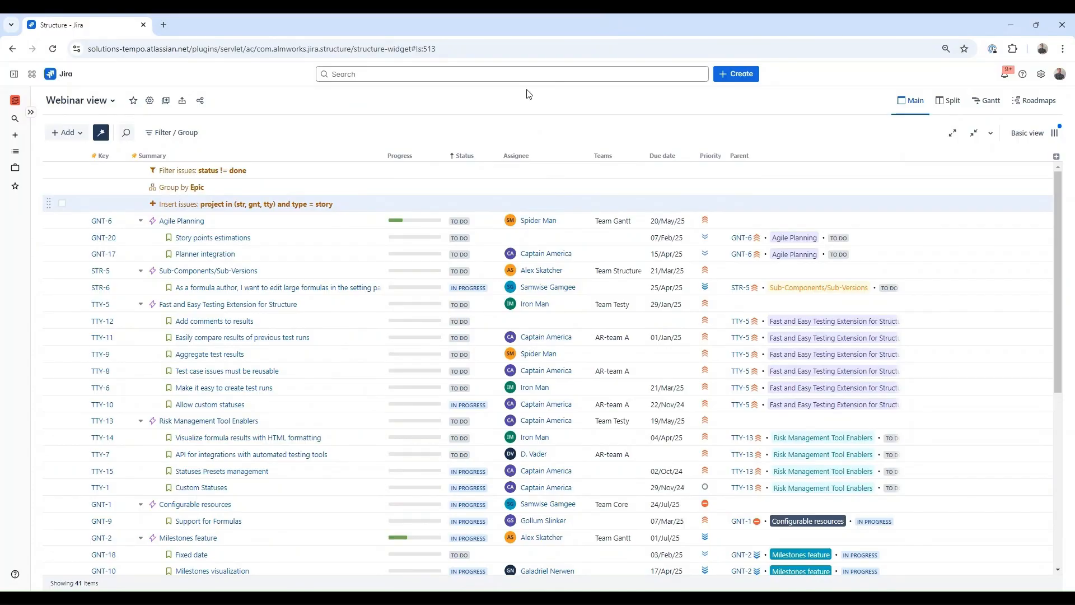
# - Set the Progress column's Issue Progress Based On option to Status
pyautogui.click(1056, 158)
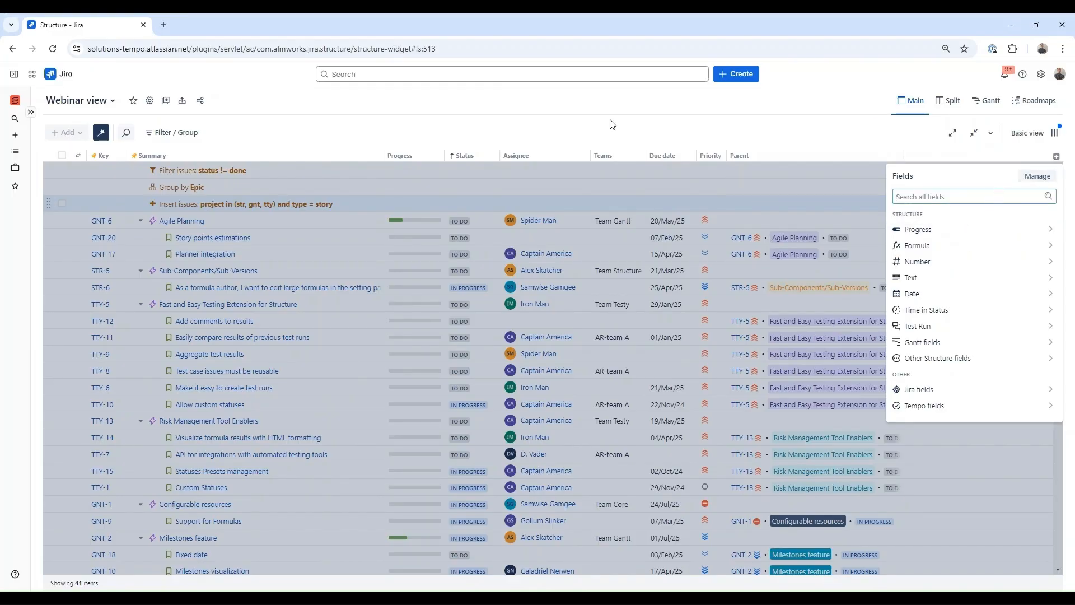
pyautogui.click(518, 134)
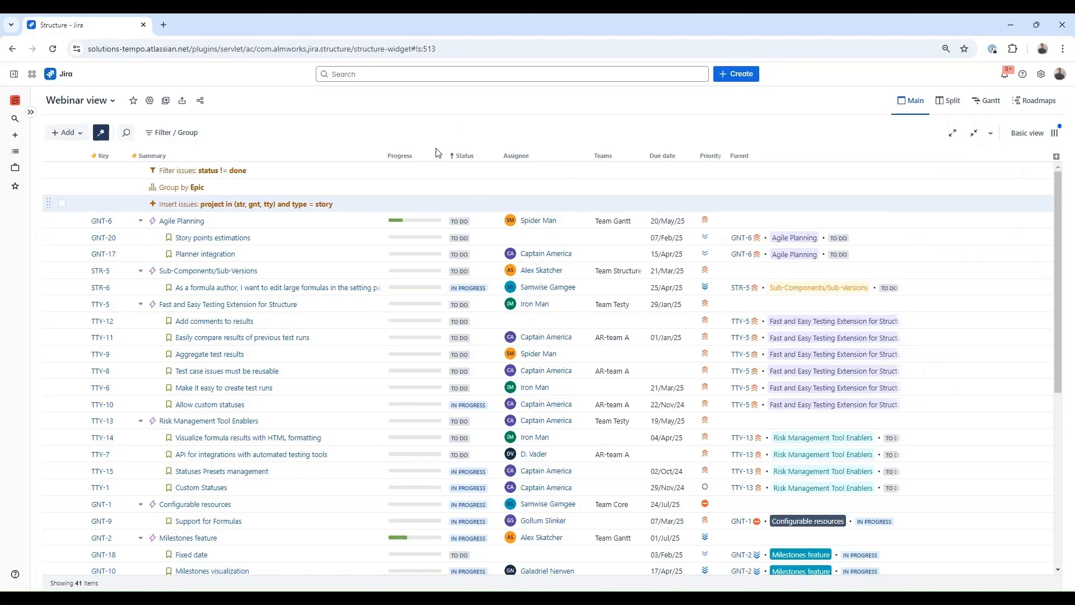
pyautogui.click(412, 157)
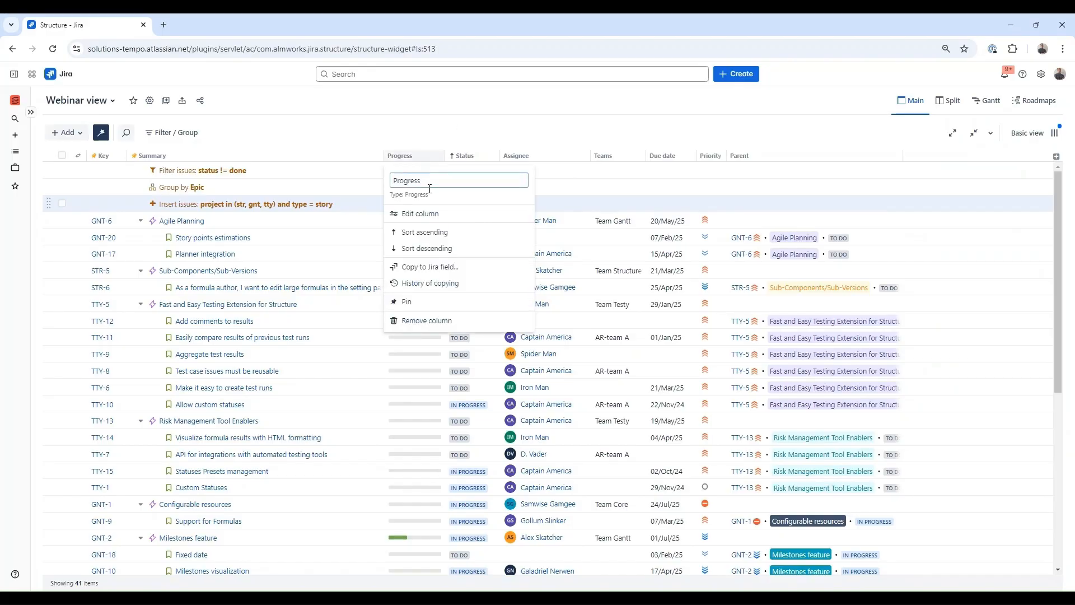
pyautogui.click(437, 215)
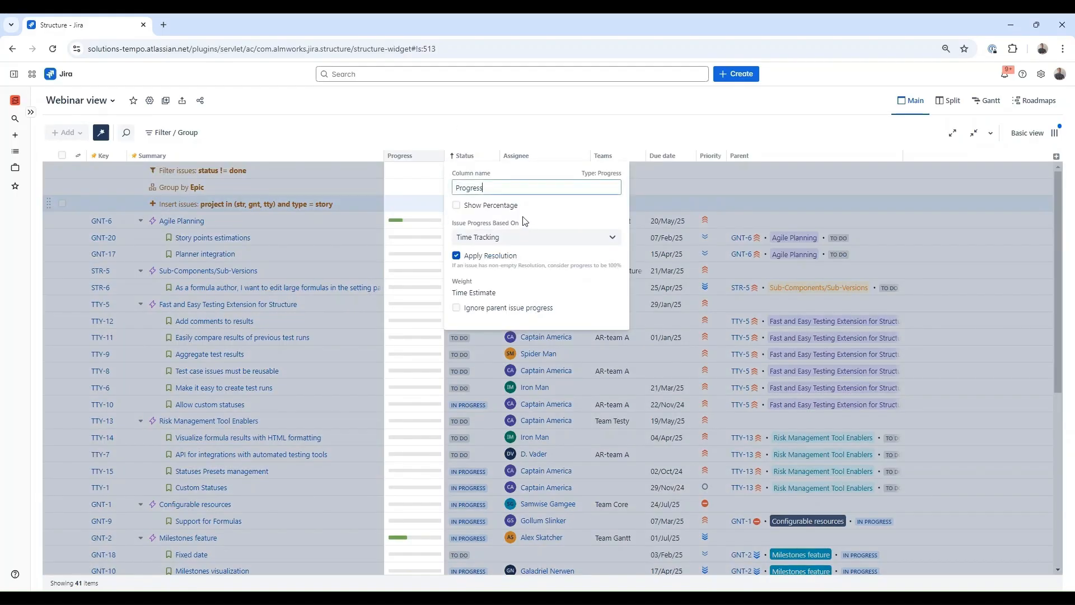
pyautogui.click(551, 240)
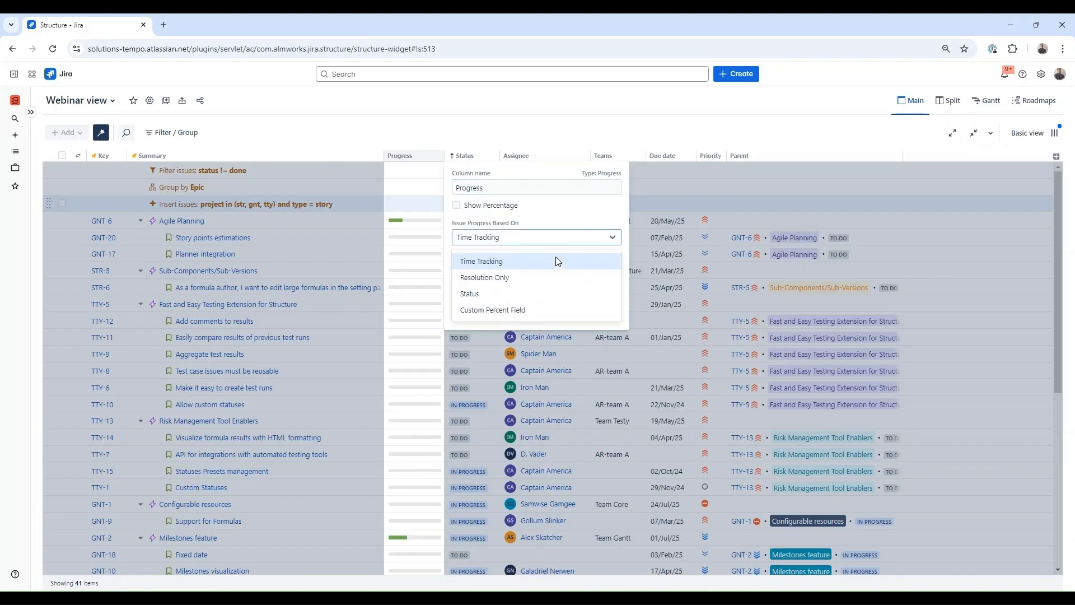
pyautogui.click(532, 294)
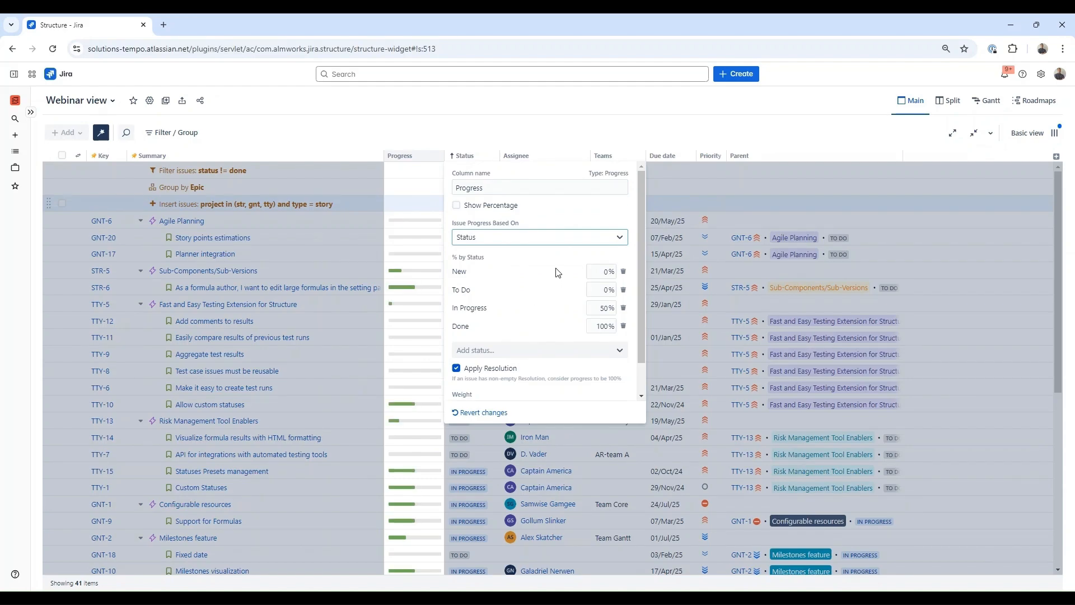
pyautogui.click(608, 108)
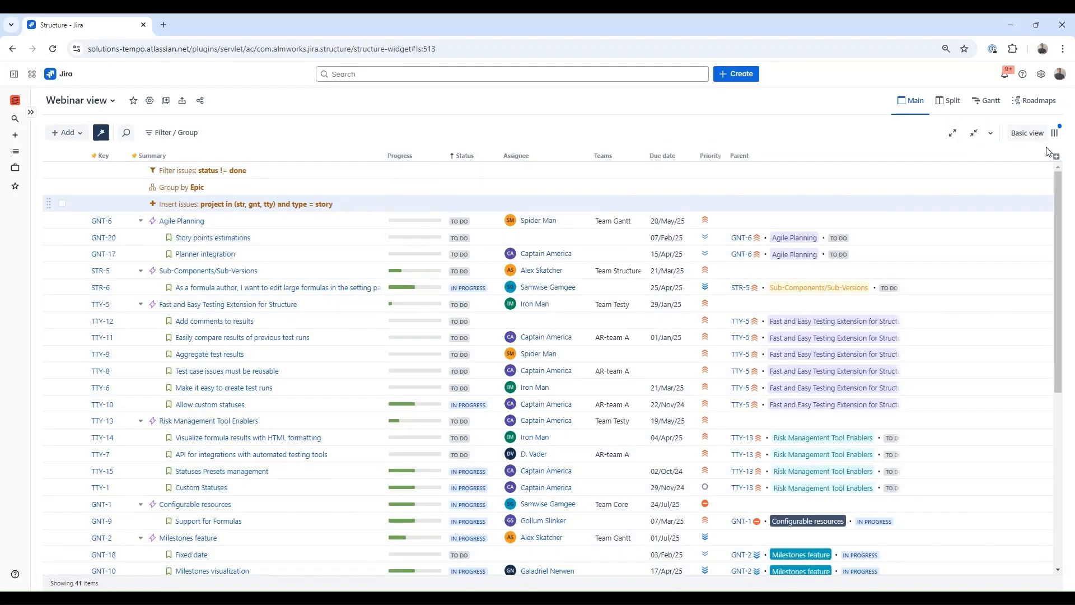
# - Add an Item Start Date column and set TTY-7's start date to 16/Apr/25
pyautogui.click(1056, 157)
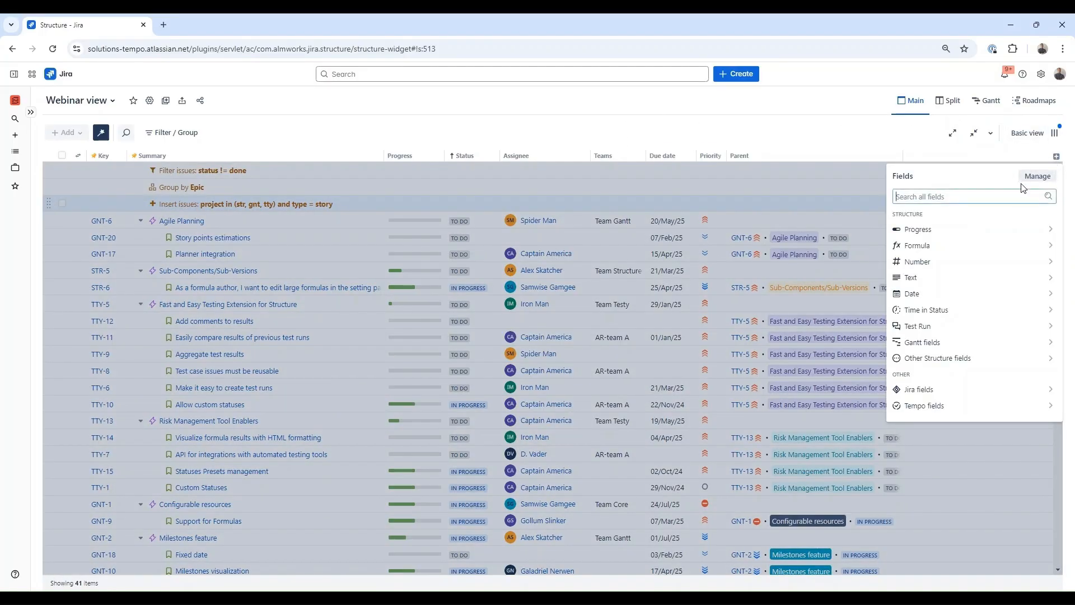
pyautogui.click(965, 300)
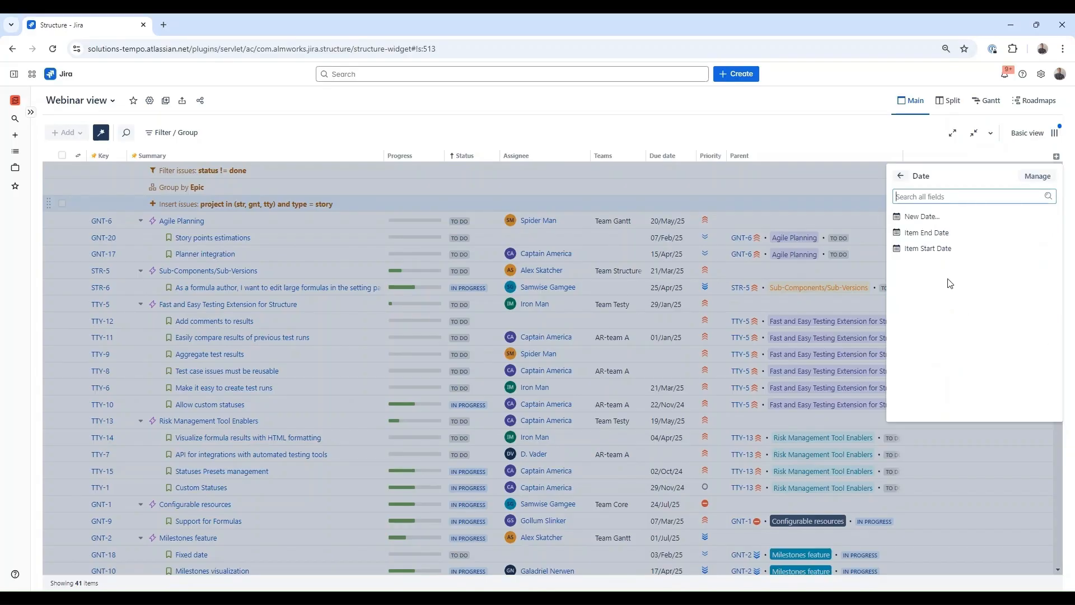
pyautogui.click(928, 248)
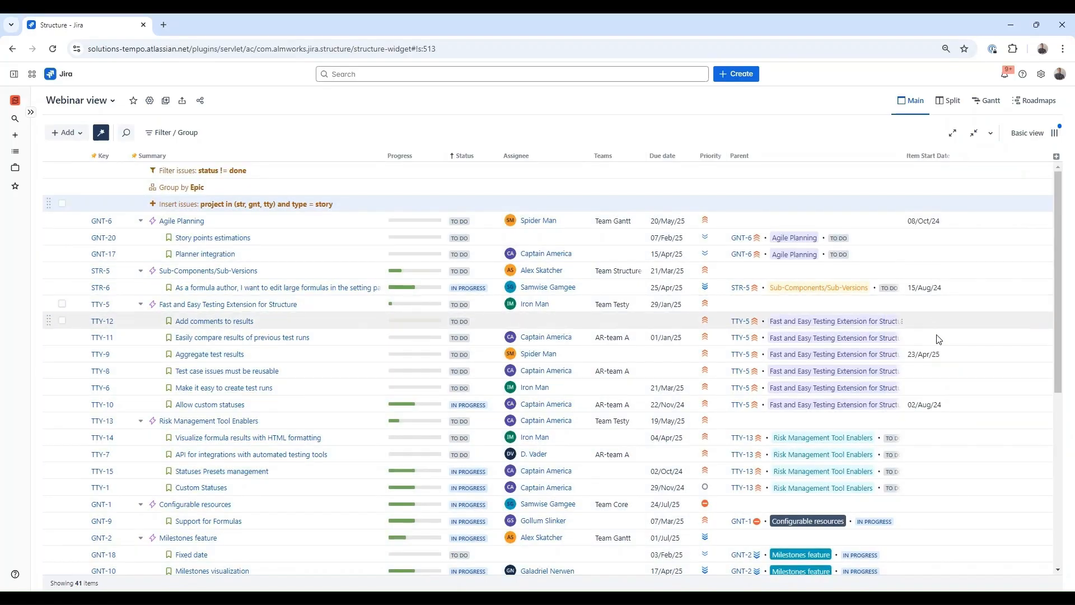
pyautogui.click(925, 458)
pyautogui.click(970, 543)
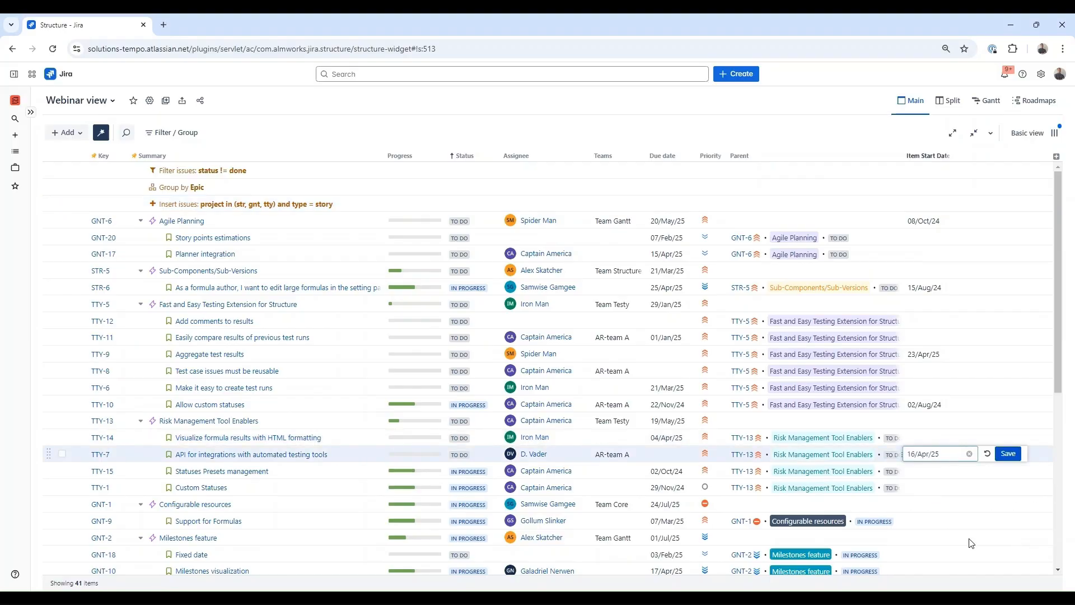
pyautogui.click(1006, 454)
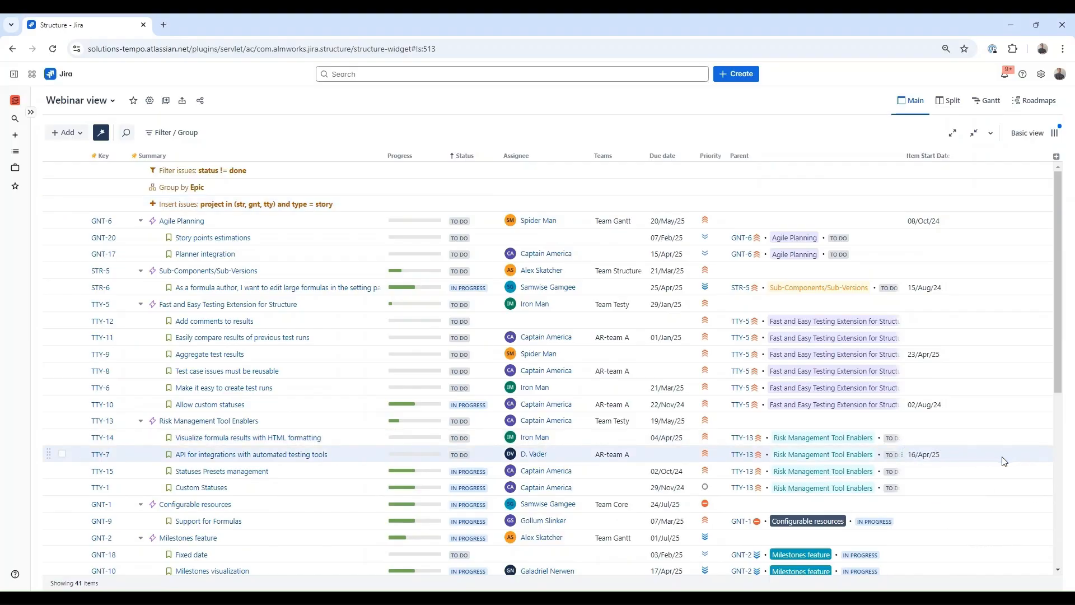
# - Set TTY-1's Item Start Date to 22/May/25
pyautogui.click(938, 494)
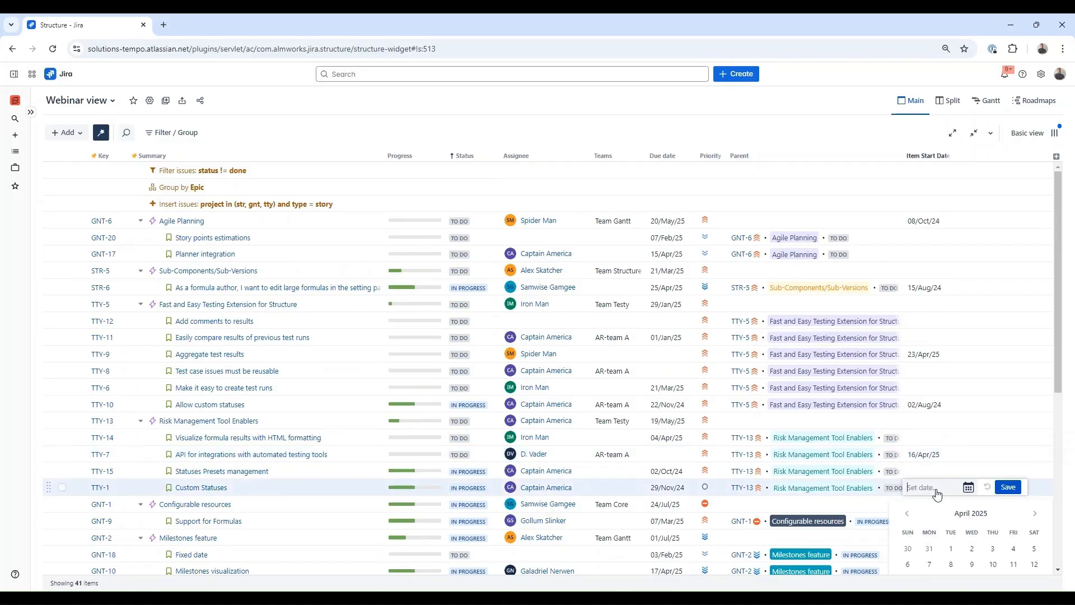
pyautogui.scroll(-1, 947, 521)
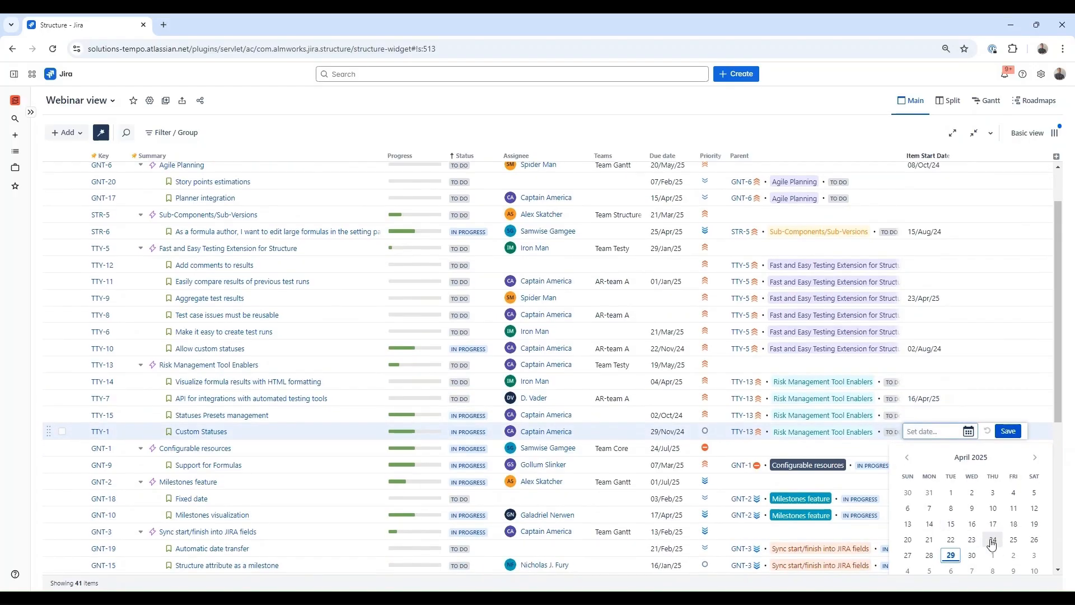
pyautogui.click(1036, 458)
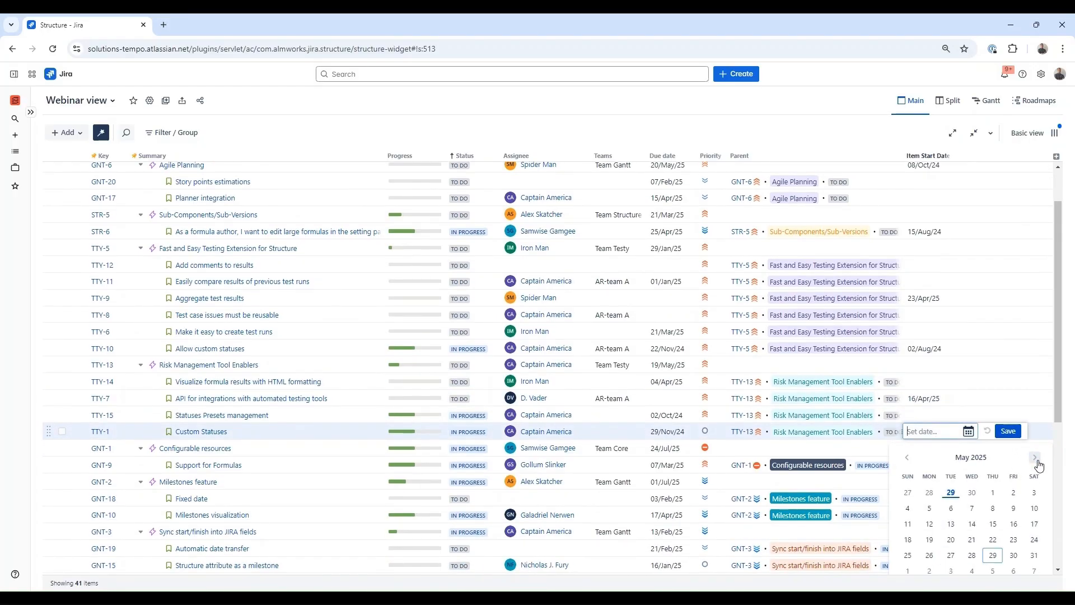
pyautogui.click(993, 539)
pyautogui.click(1008, 431)
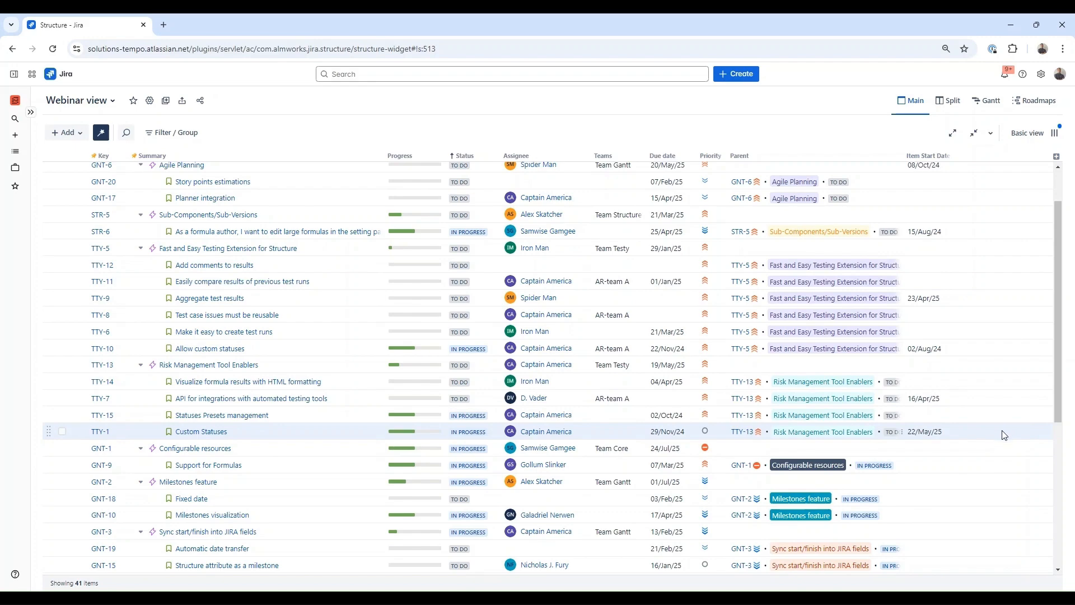
pyautogui.scroll(2, 1004, 435)
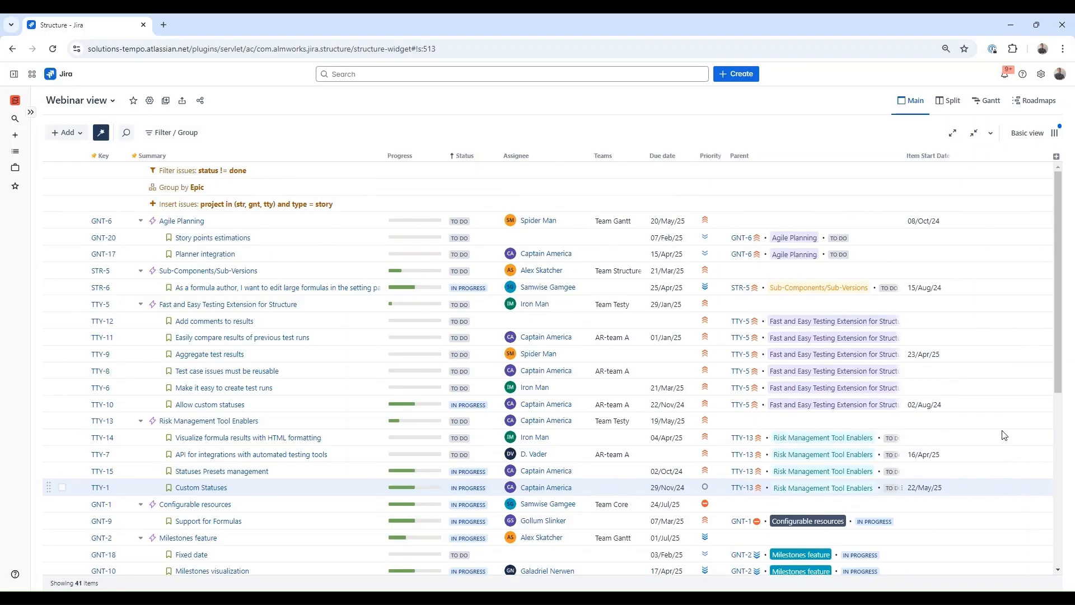
# - Add a Notes column, write 'Need to be tested' for TTY-10, and widen the column
pyautogui.click(1056, 157)
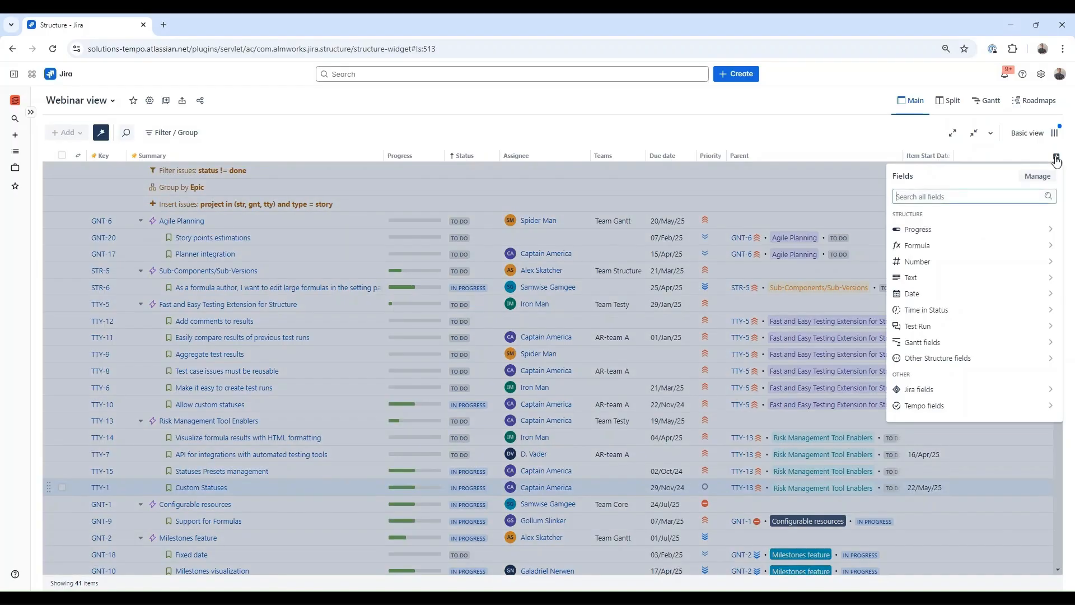
pyautogui.click(973, 283)
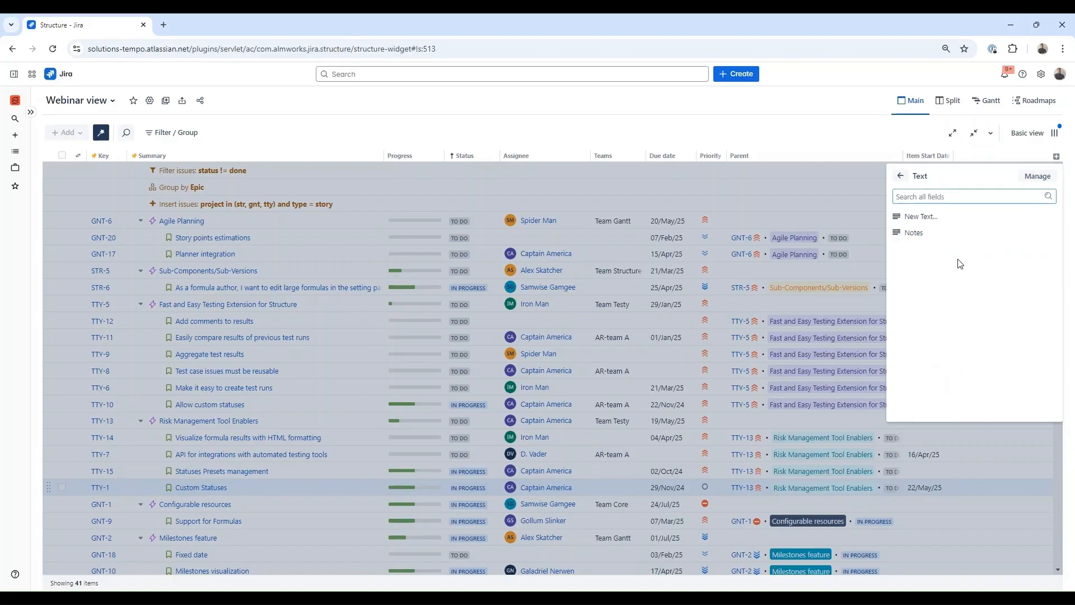
pyautogui.click(914, 232)
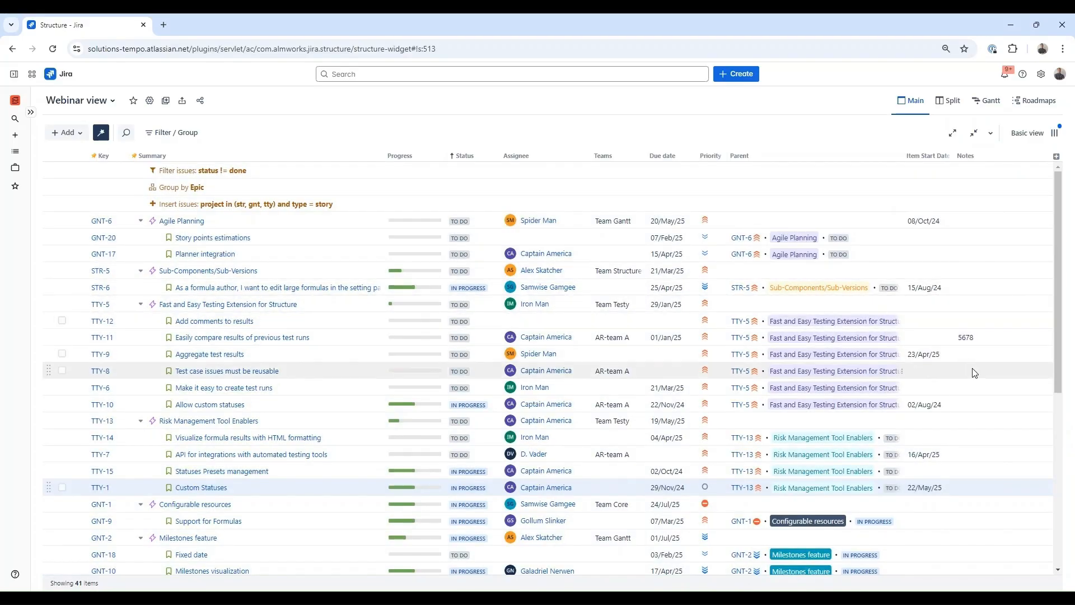
pyautogui.click(972, 404)
pyautogui.write('N')
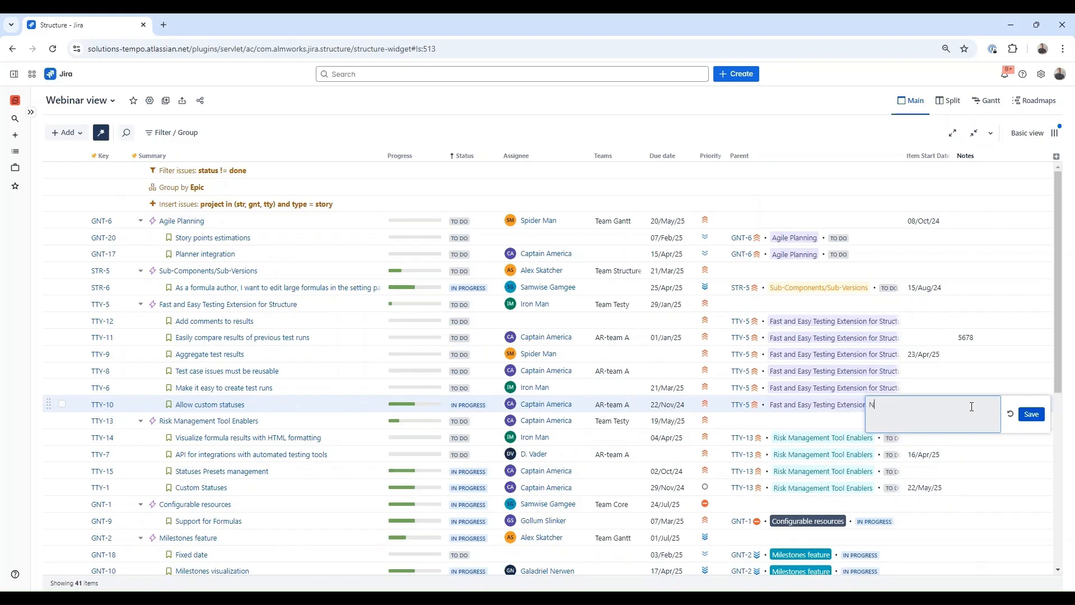
pyautogui.write('eed to be tested')
pyautogui.click(1033, 414)
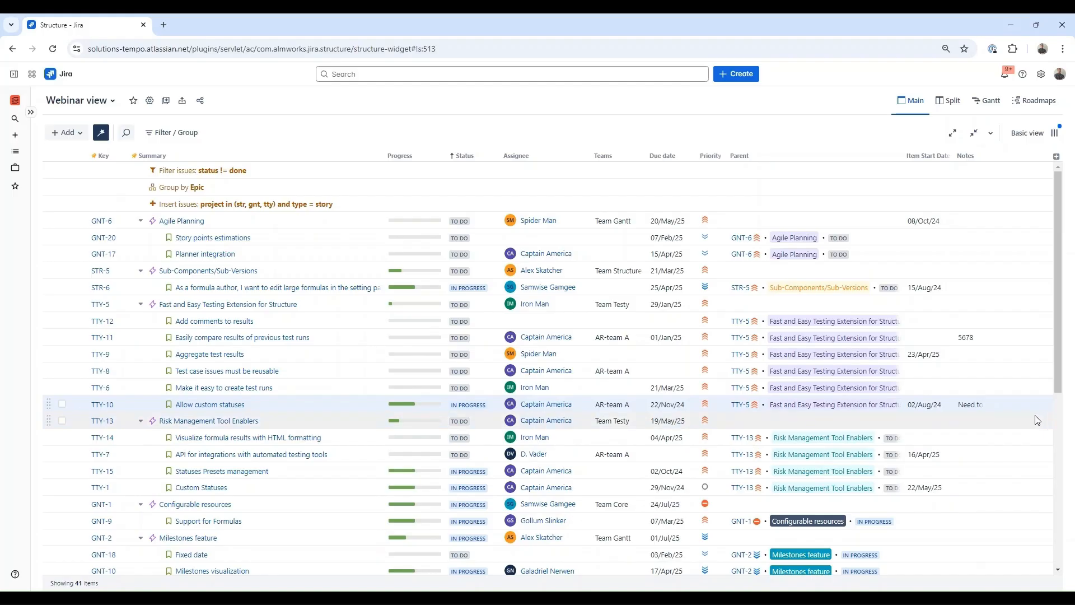
pyautogui.moveTo(985, 156); pyautogui.dragTo(1029, 153)
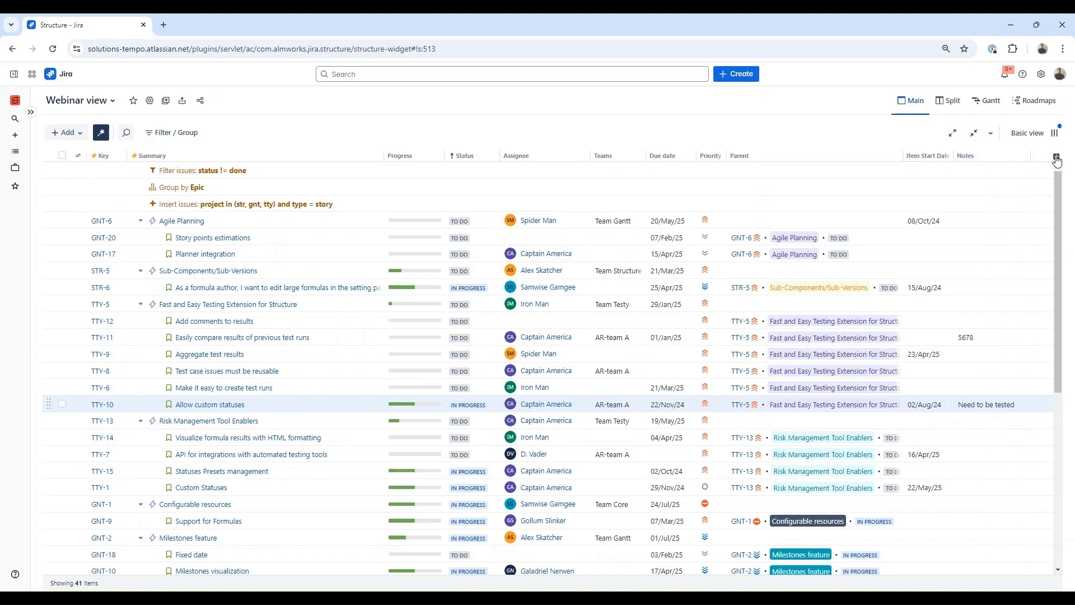
pyautogui.click(1056, 157)
pyautogui.click(991, 310)
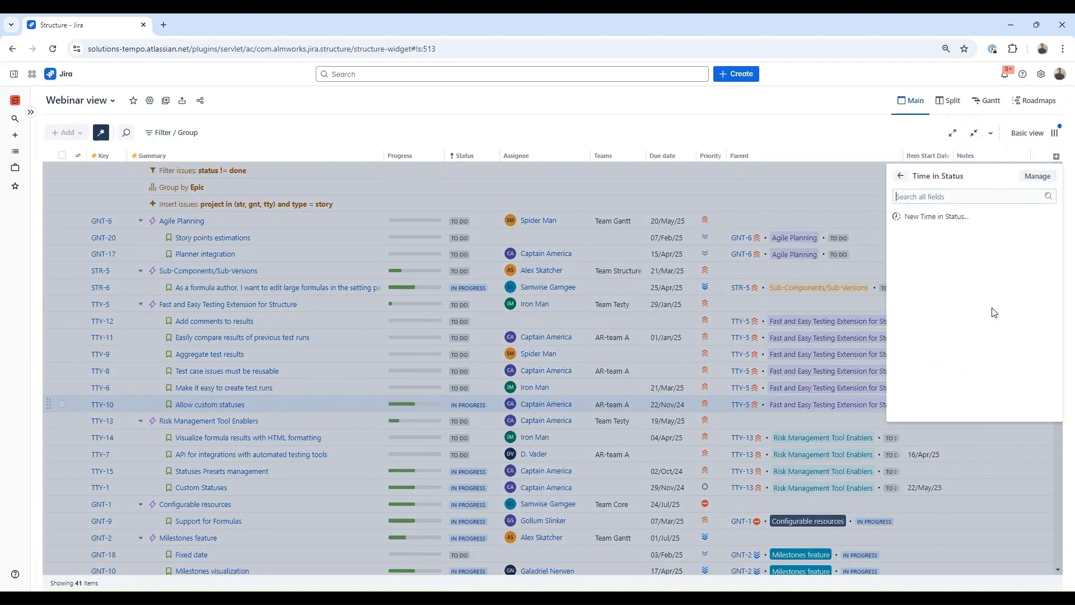
pyautogui.click(937, 217)
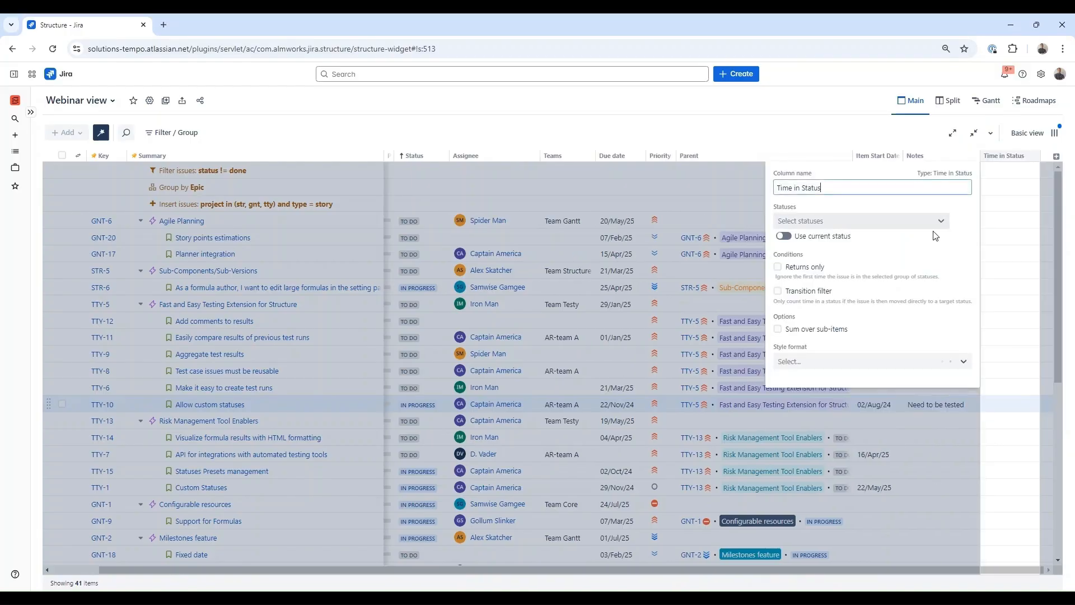
pyautogui.click(837, 235)
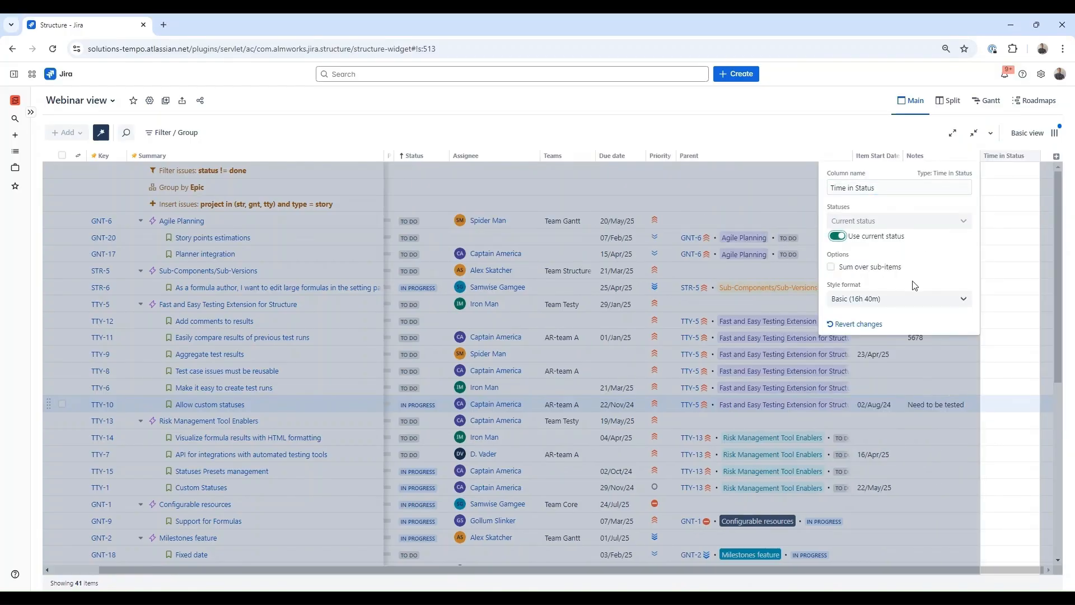
pyautogui.click(837, 236)
pyautogui.click(853, 223)
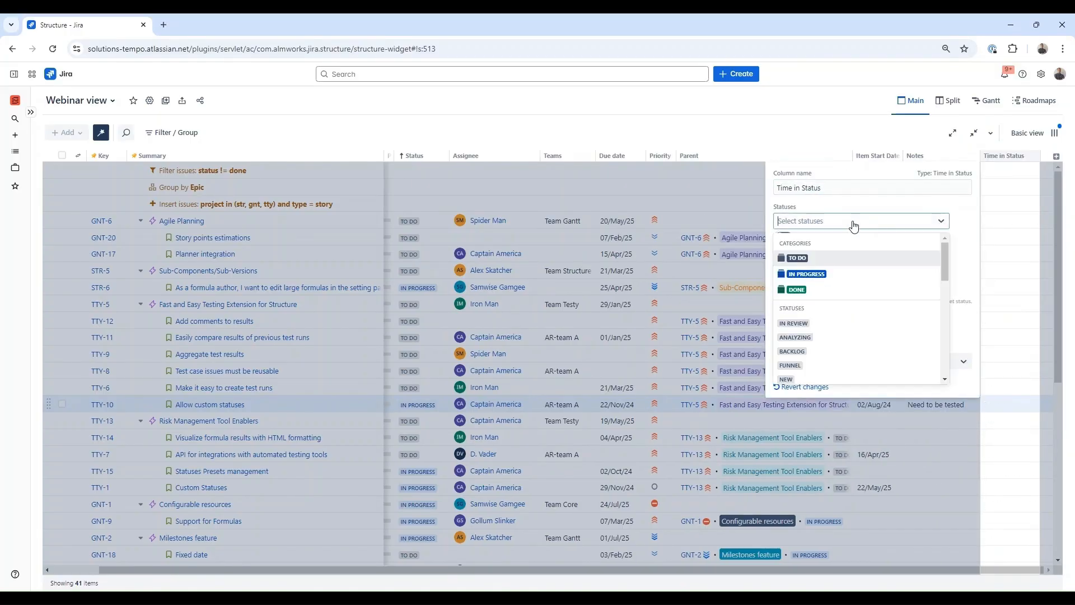
pyautogui.click(839, 275)
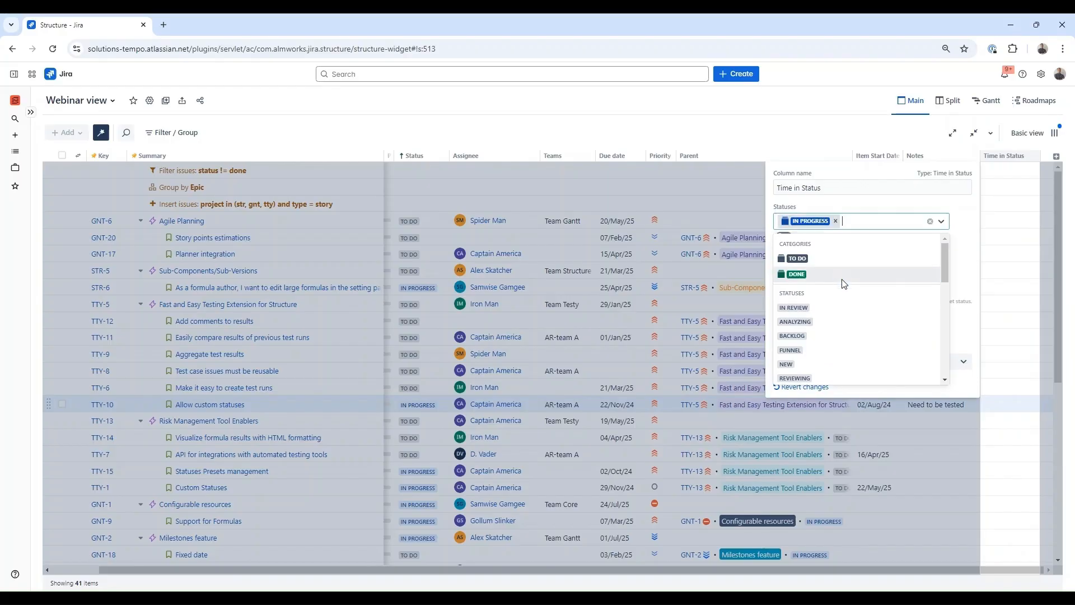
pyautogui.click(818, 258)
pyautogui.click(782, 141)
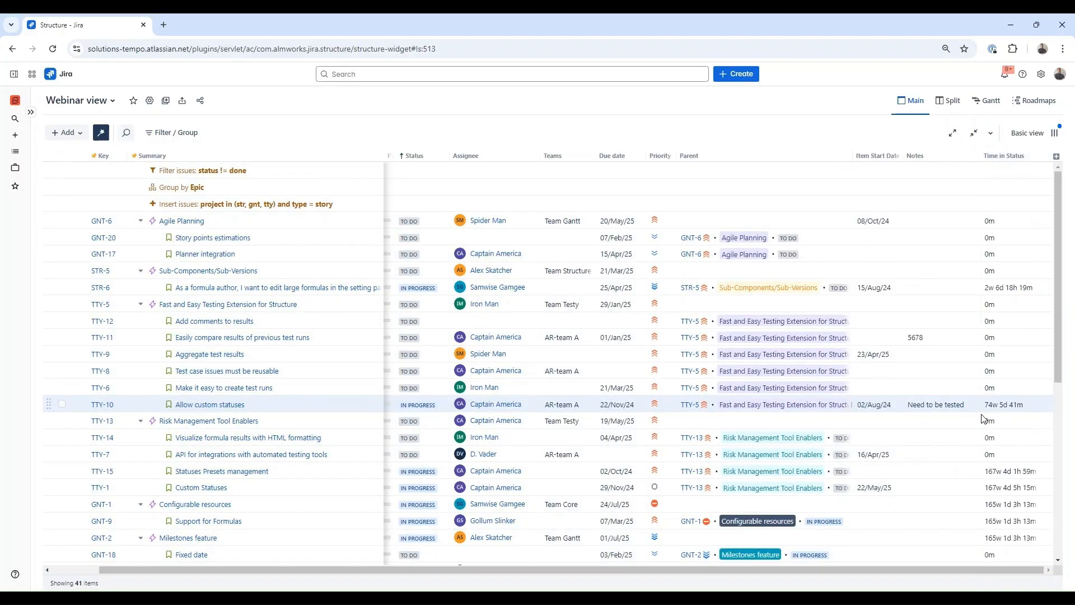
pyautogui.scroll(-2, 952, 433)
pyautogui.scroll(2, 979, 421)
pyautogui.click(1000, 157)
# - Remove the Time in Status, Notes and Item Start Date columns
pyautogui.click(928, 322)
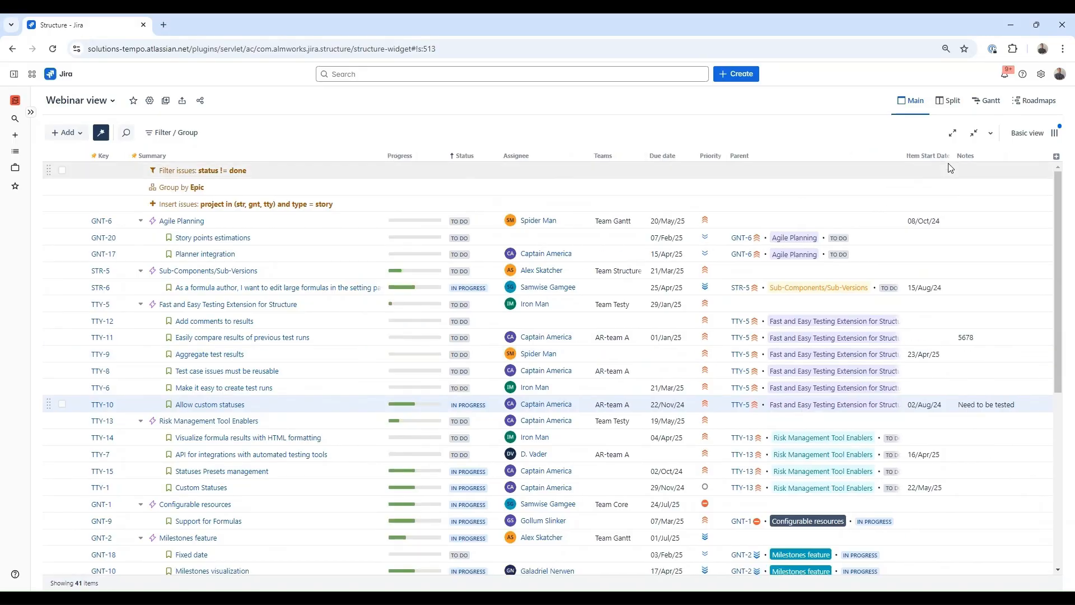
pyautogui.click(979, 156)
pyautogui.click(924, 286)
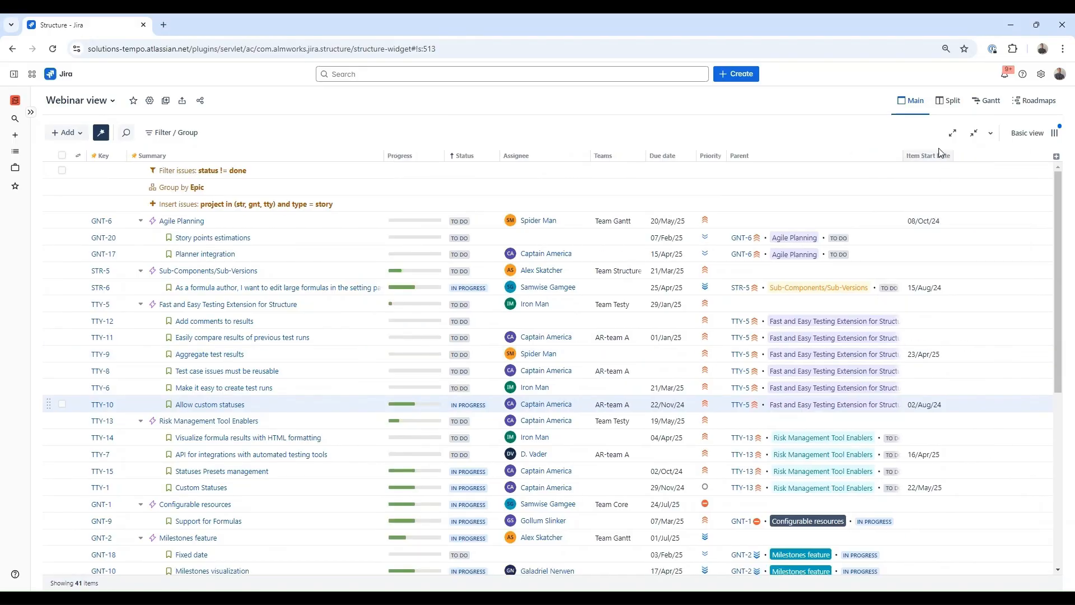
pyautogui.click(938, 156)
pyautogui.click(925, 288)
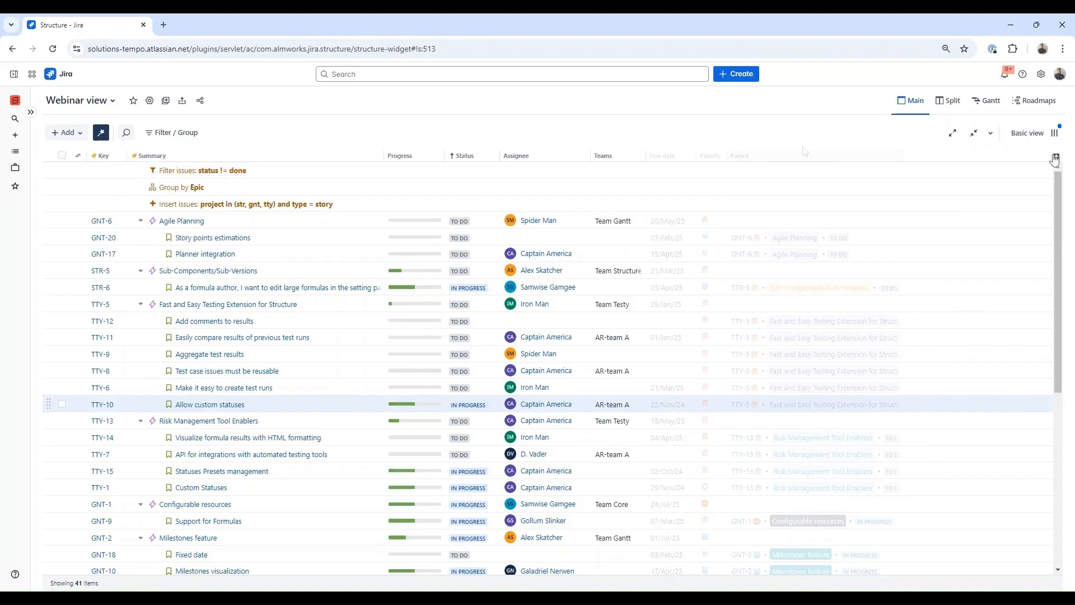
# - Add a new empty Formula column
pyautogui.click(1056, 156)
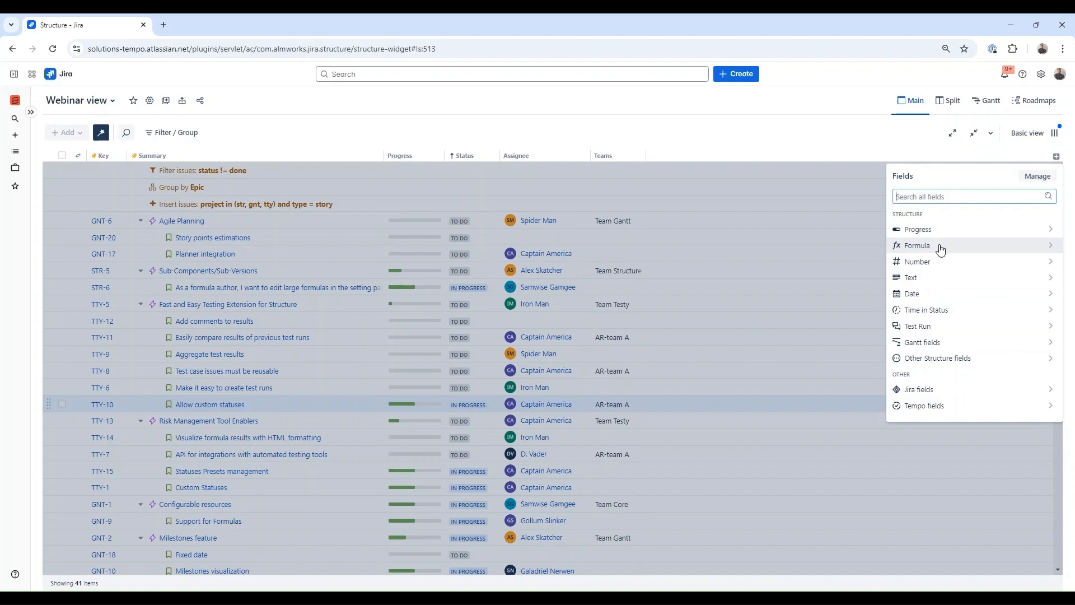
pyautogui.click(940, 247)
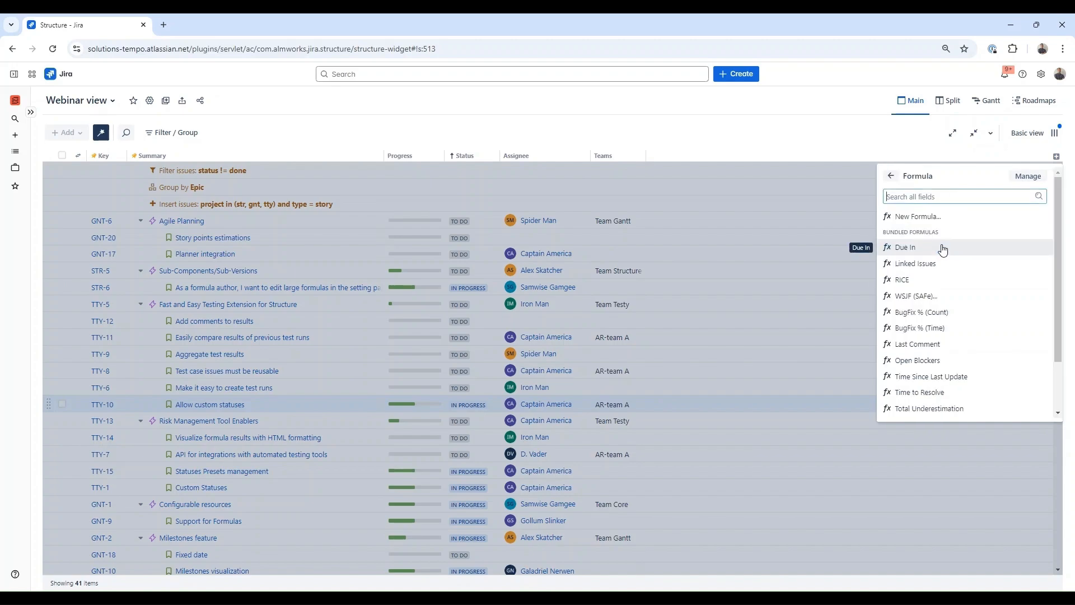
pyautogui.click(948, 217)
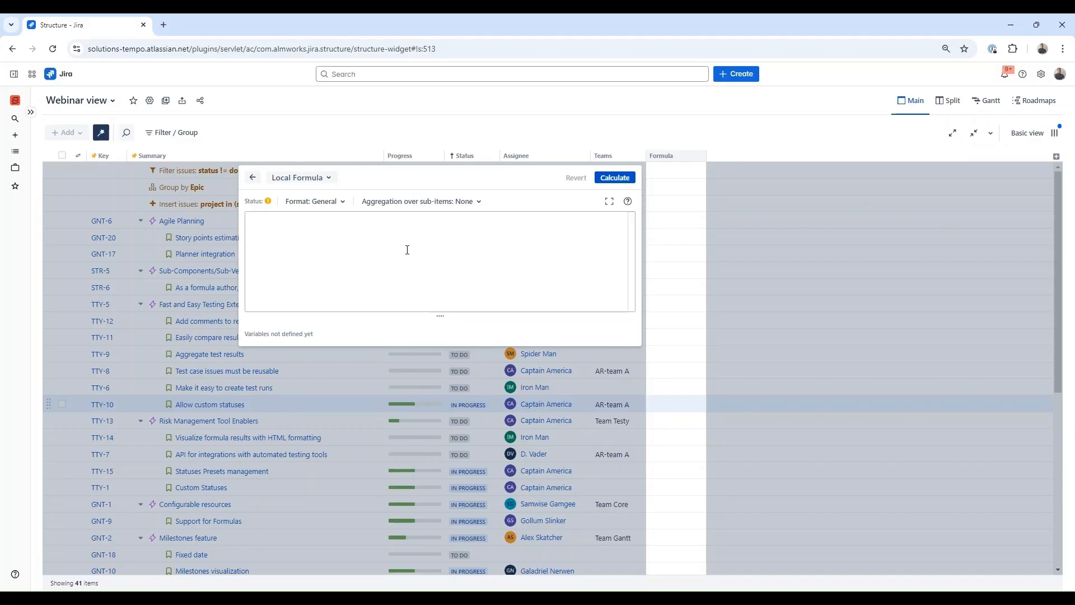
# - Enter the formula dueDate in the new column and calculate it for every row
pyautogui.click(407, 250)
pyautogui.write('due')
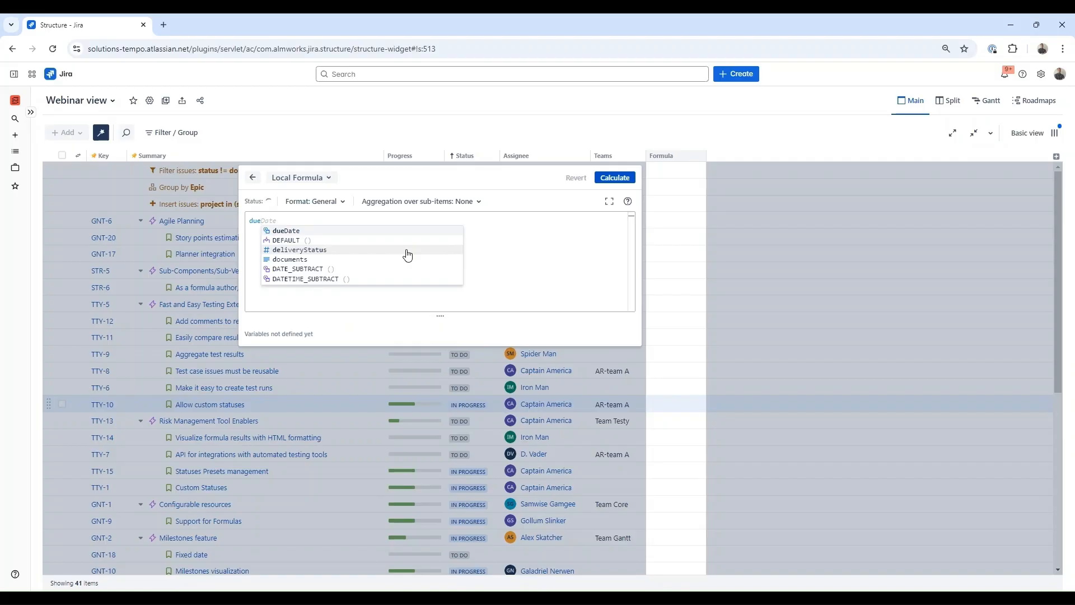
pyautogui.click(372, 231)
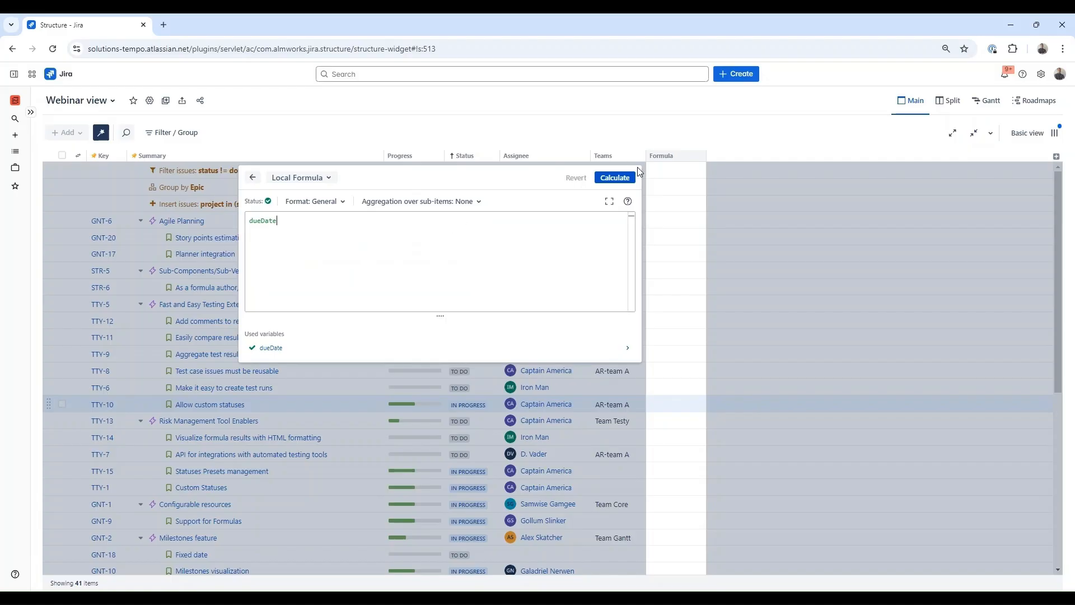
pyautogui.click(615, 178)
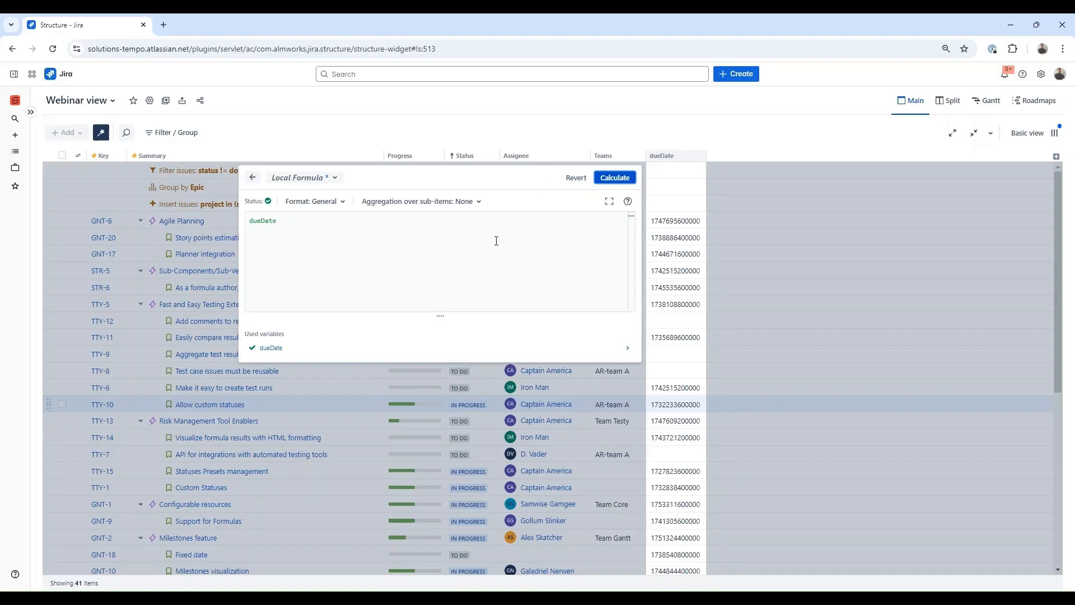
# - Set the formula column's output format to Date/Time
pyautogui.click(325, 202)
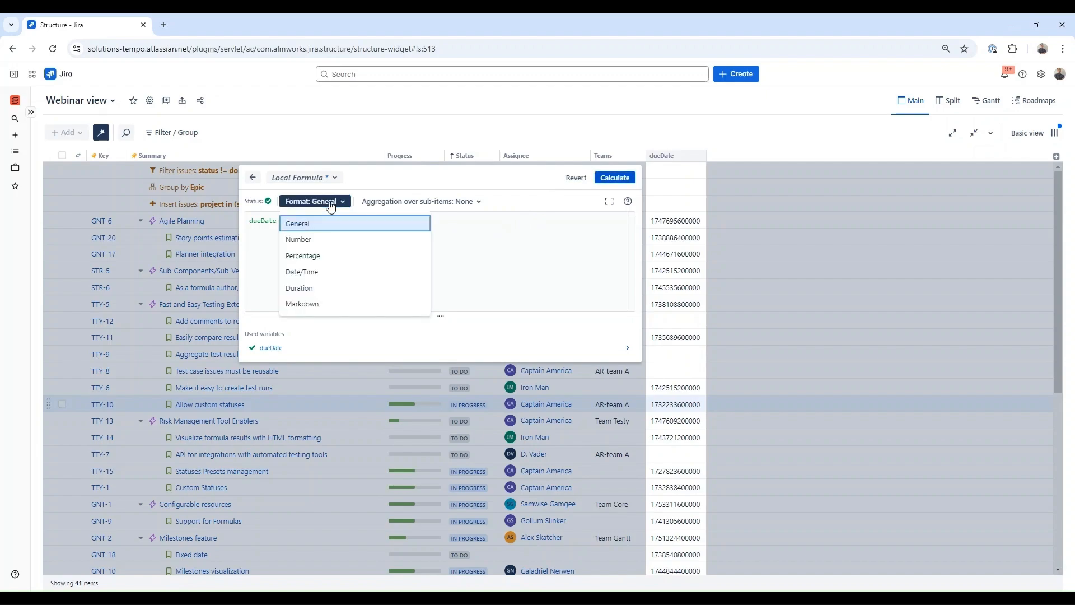
pyautogui.click(338, 280)
pyautogui.click(337, 280)
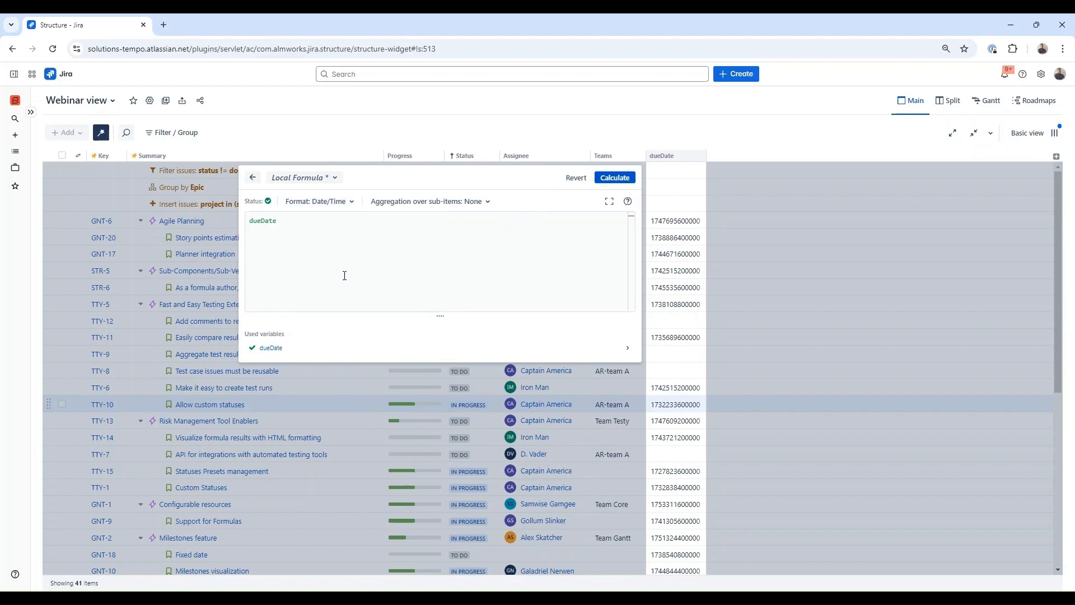
# - Rewrite the formula as IF dueDate < today(): "Overdue" and recalculate
pyautogui.click(409, 272)
pyautogui.hotkey('ctrl', 'a')
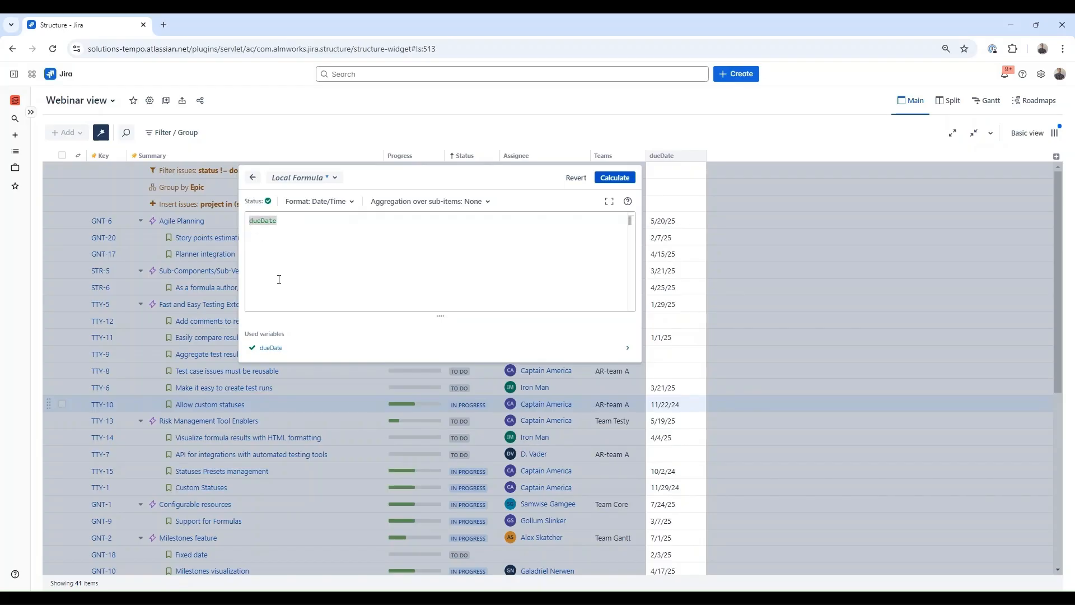
pyautogui.press('Home')
pyautogui.write('IF')
pyautogui.click(304, 229)
pyautogui.write('< todau')
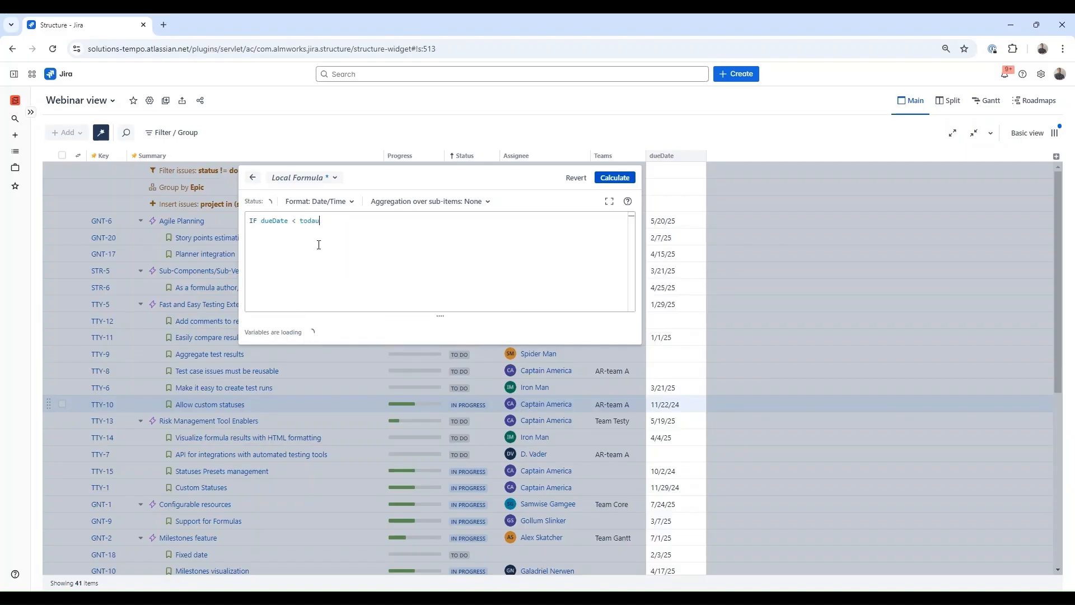
pyautogui.press('BackSpace')
pyautogui.write('y():')
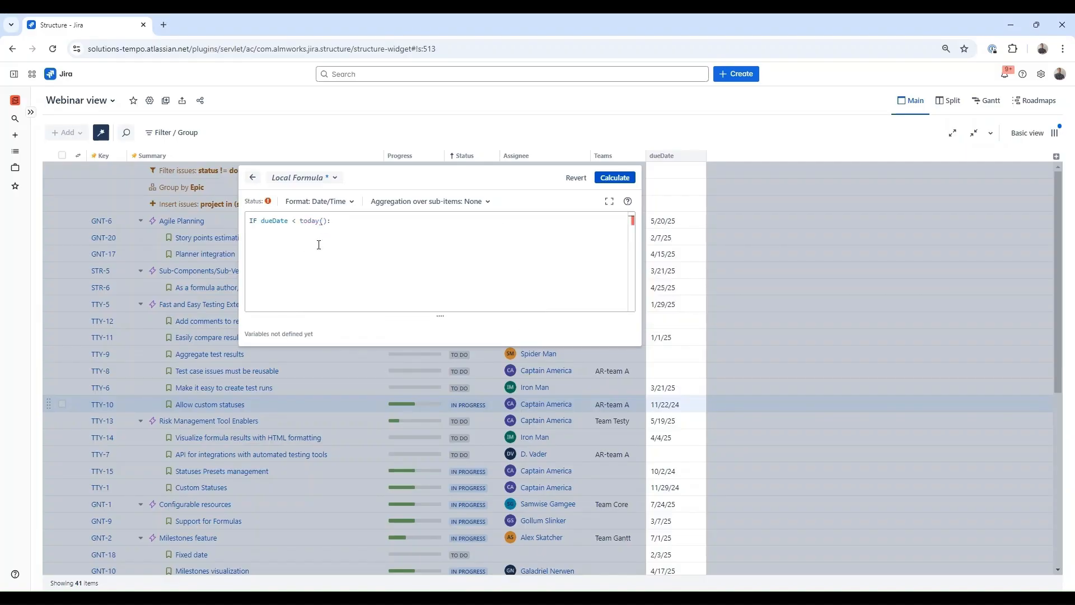
pyautogui.write(' "Overdue')
pyautogui.click(615, 177)
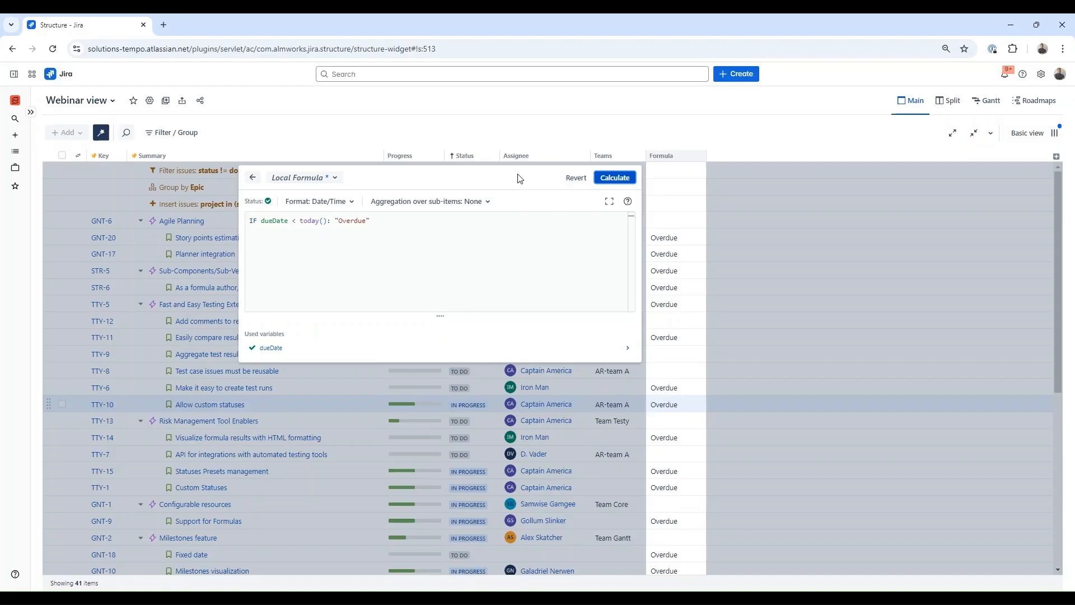
pyautogui.click(409, 219)
# - Replace the formula with storyPoints, calculate it, and set the format to General
pyautogui.hotkey('ctrl', 'a')
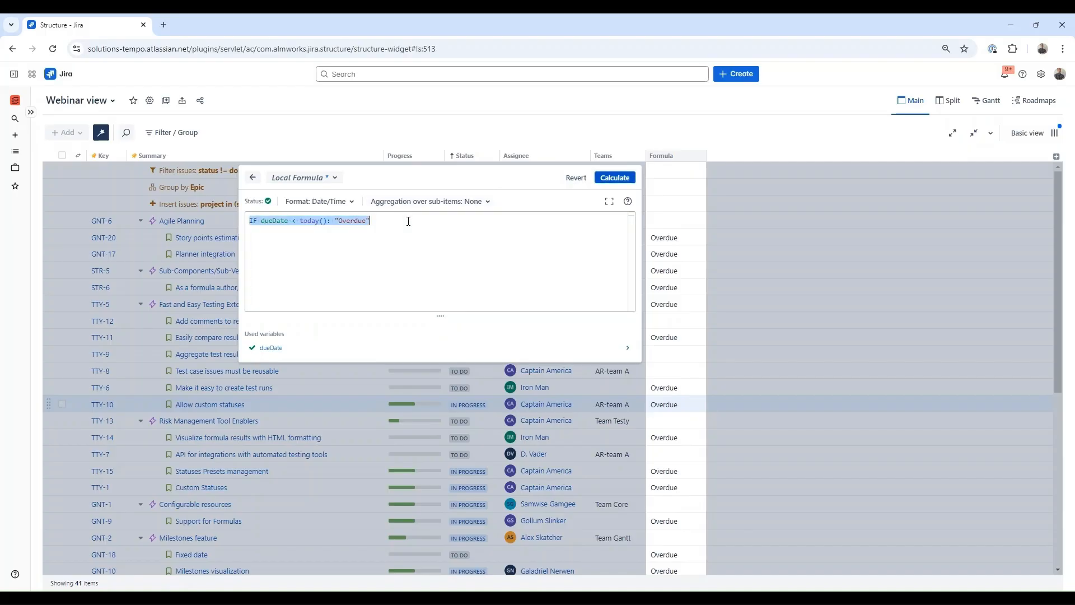
pyautogui.write('sto')
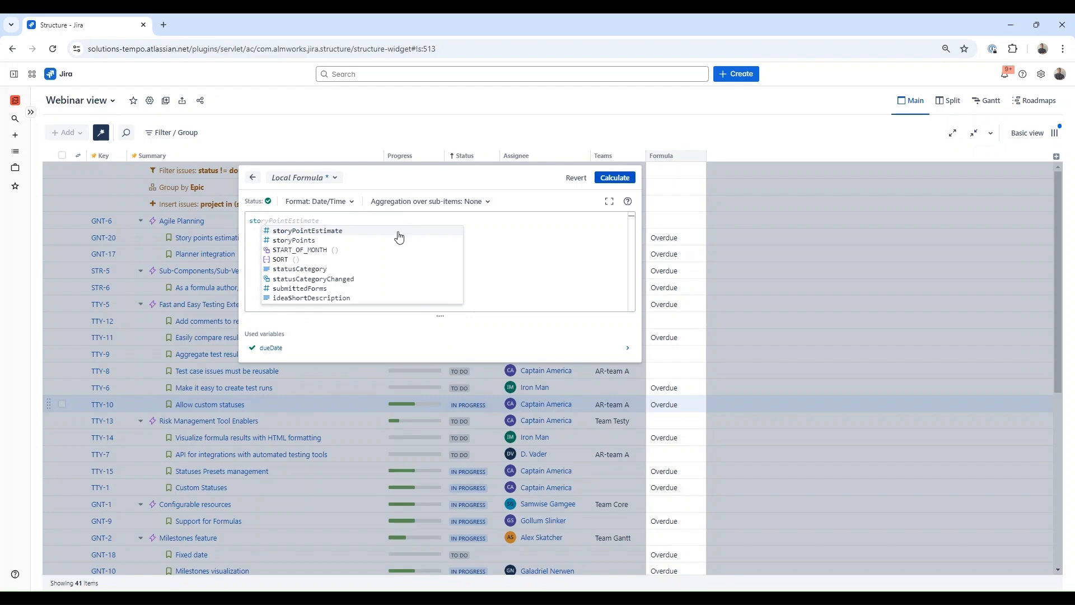
pyautogui.click(354, 240)
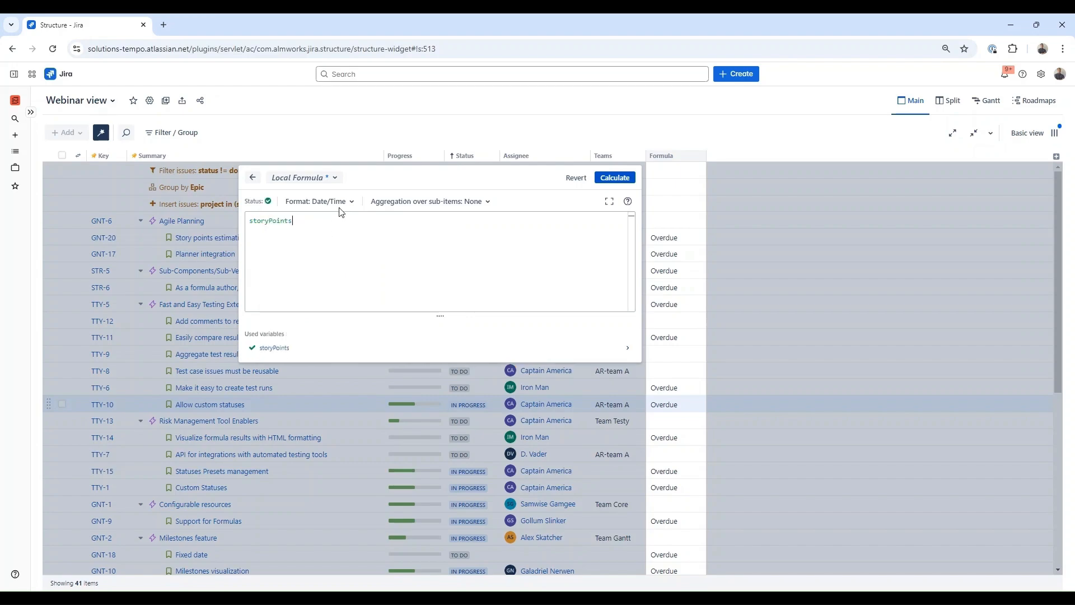
pyautogui.click(614, 178)
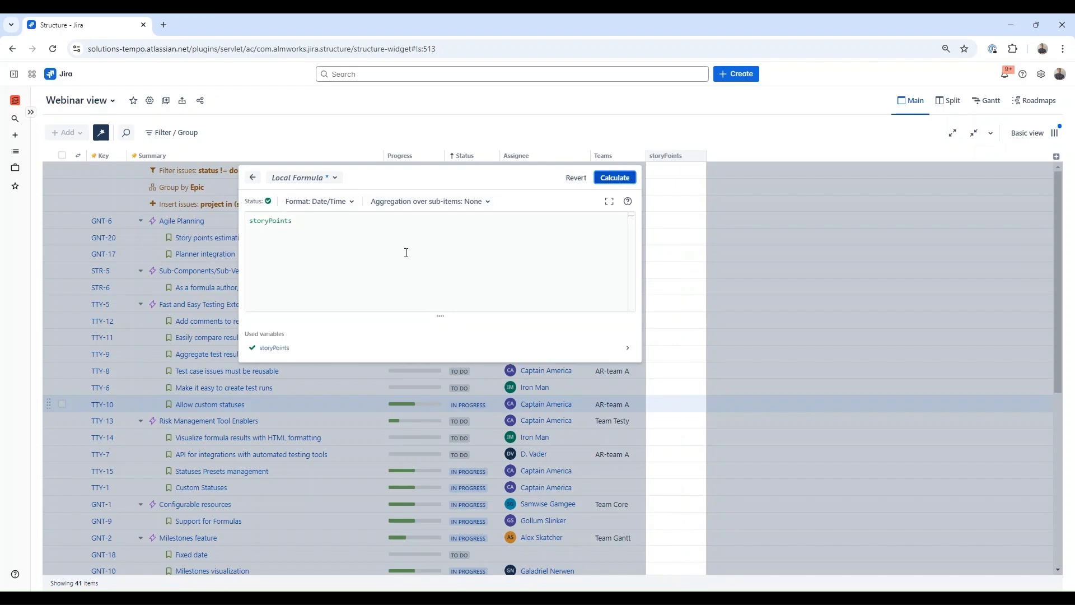
pyautogui.click(320, 201)
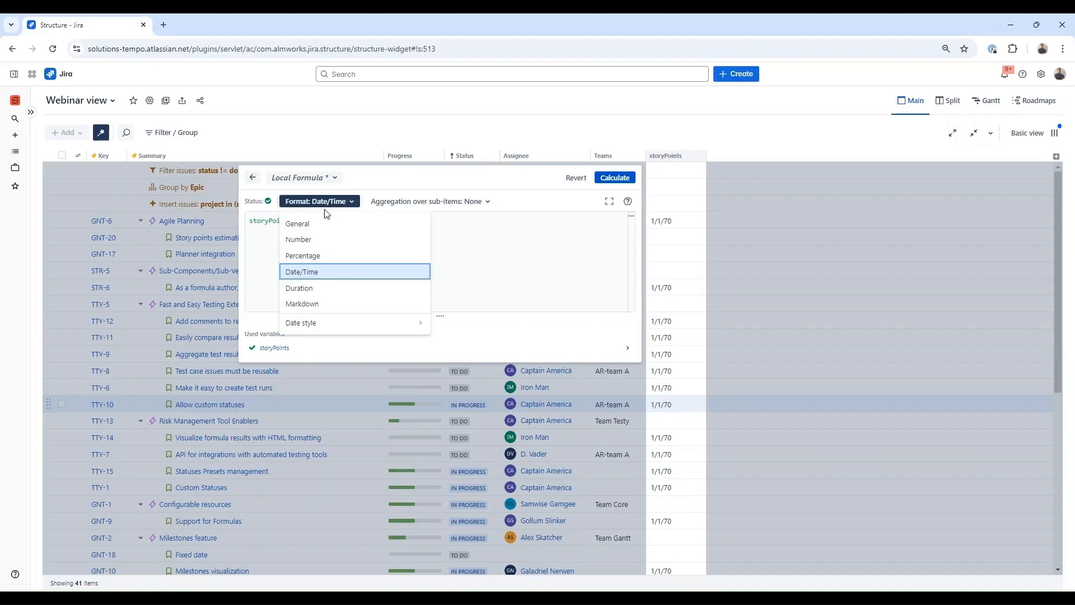
pyautogui.click(303, 221)
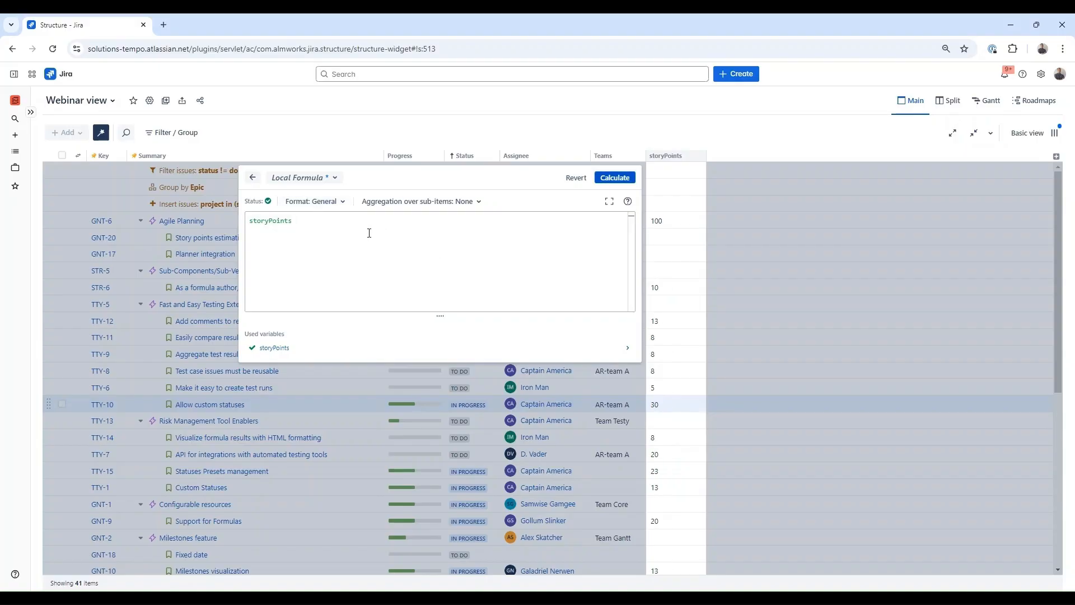
# - Change the formula to IF storyPoints: storypoints ELSE: "Need estimation" and recalculate
pyautogui.doubleClick(273, 226)
pyautogui.write('IF')
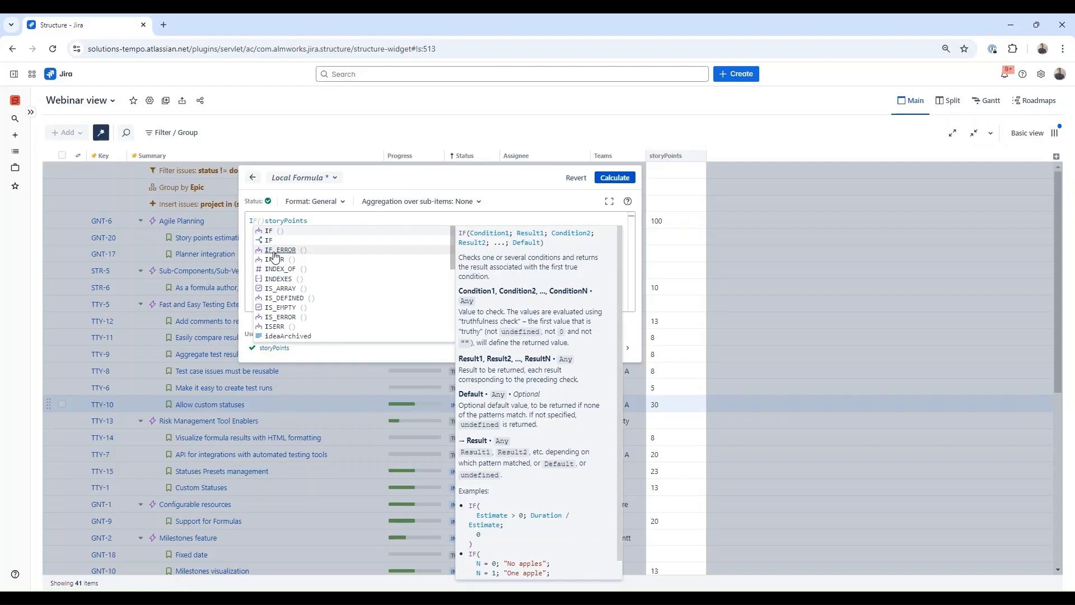
pyautogui.click(324, 223)
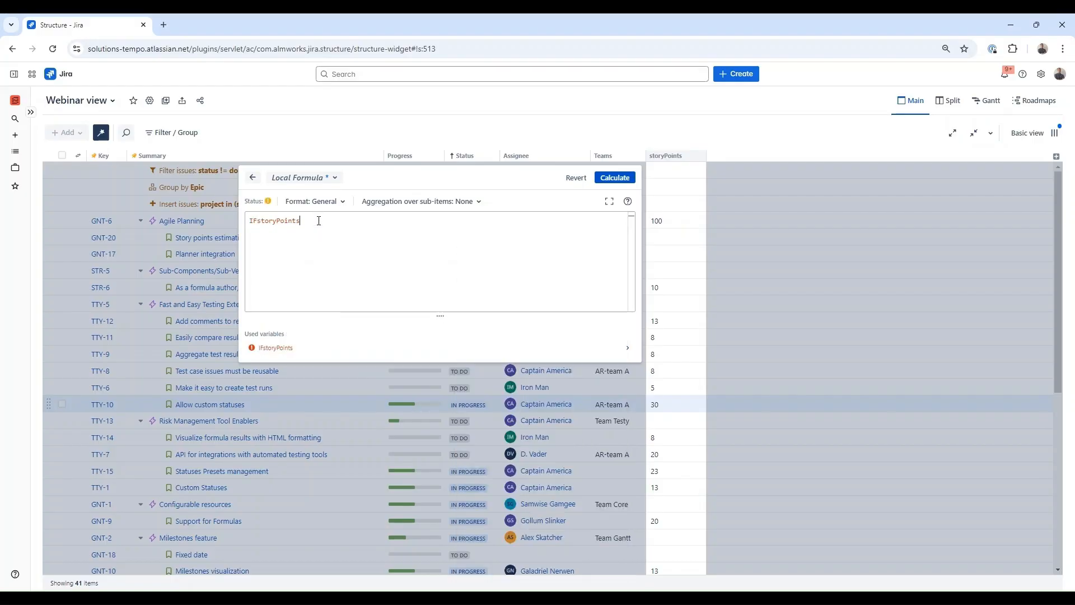
pyautogui.click(258, 220)
pyautogui.click(329, 220)
pyautogui.write(':')
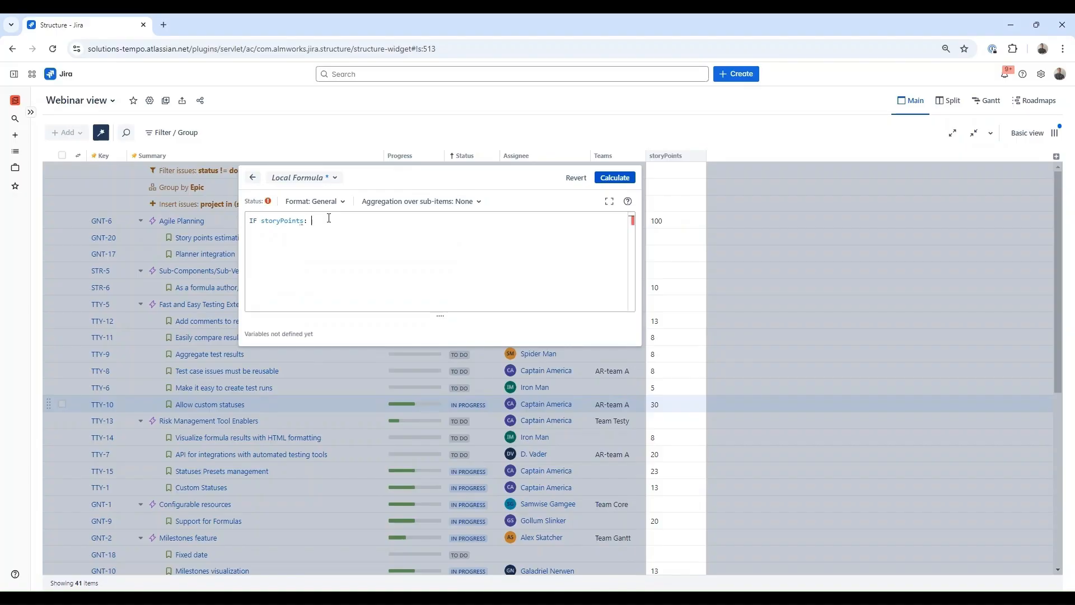
pyautogui.write(' storypoints')
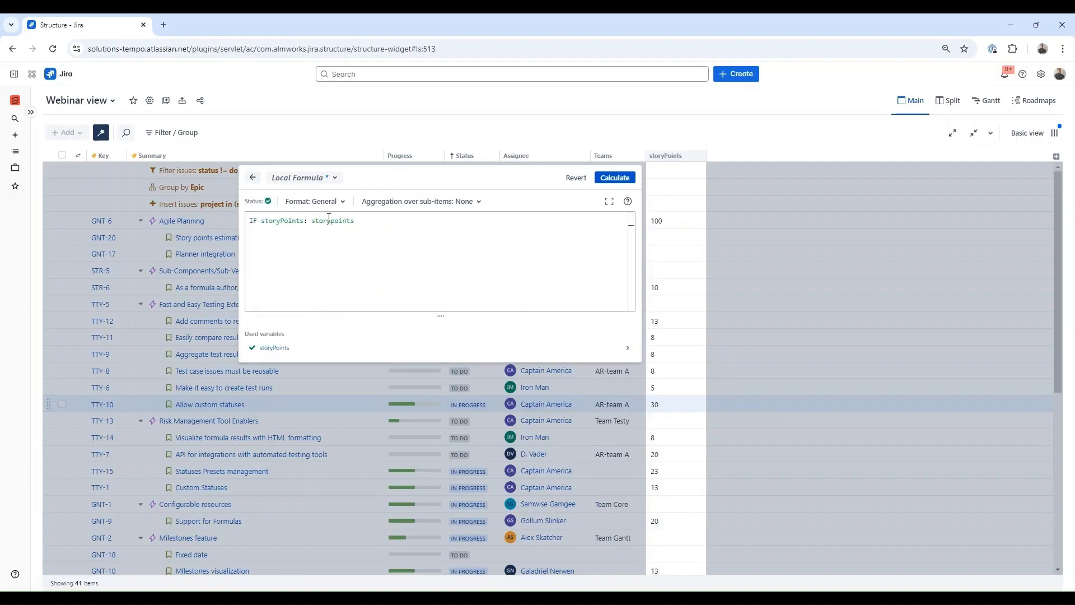
pyautogui.press('Return')
pyautogui.write('ELS')
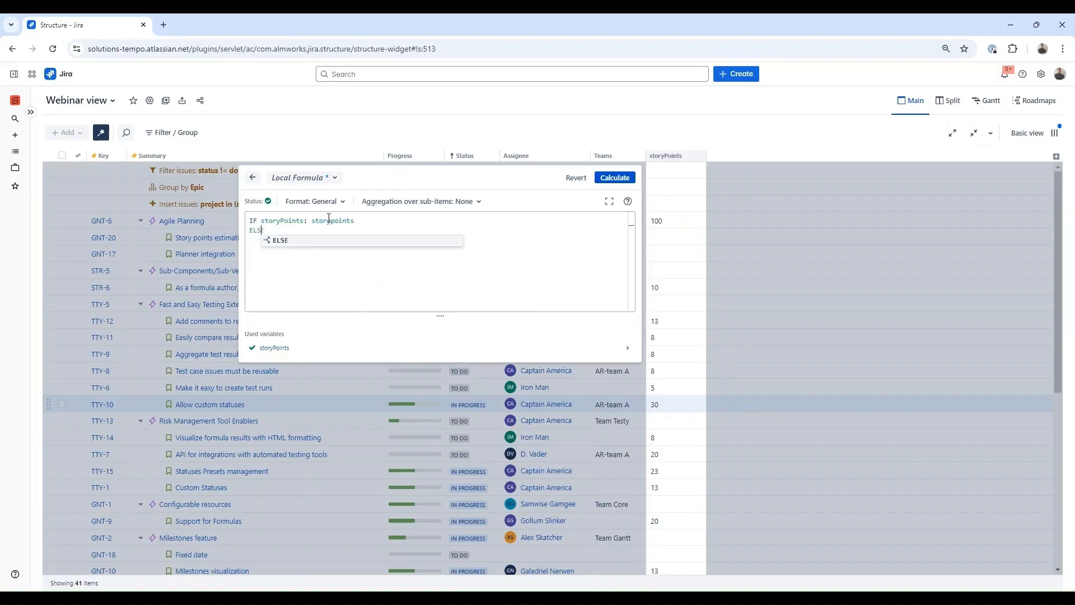
pyautogui.write('E: "Need es')
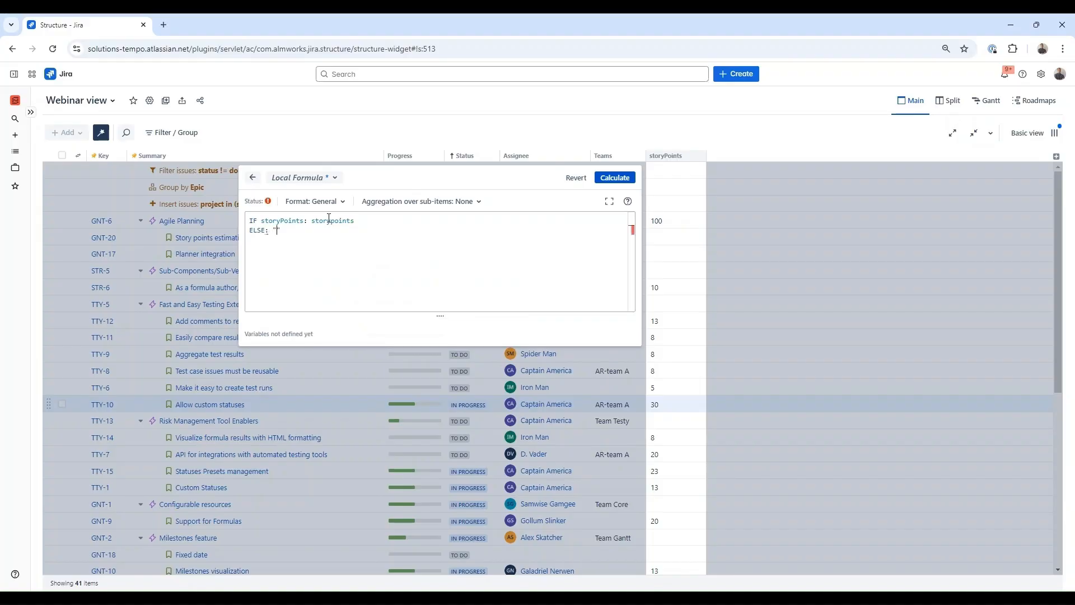
pyautogui.write('timation')
pyautogui.click(623, 181)
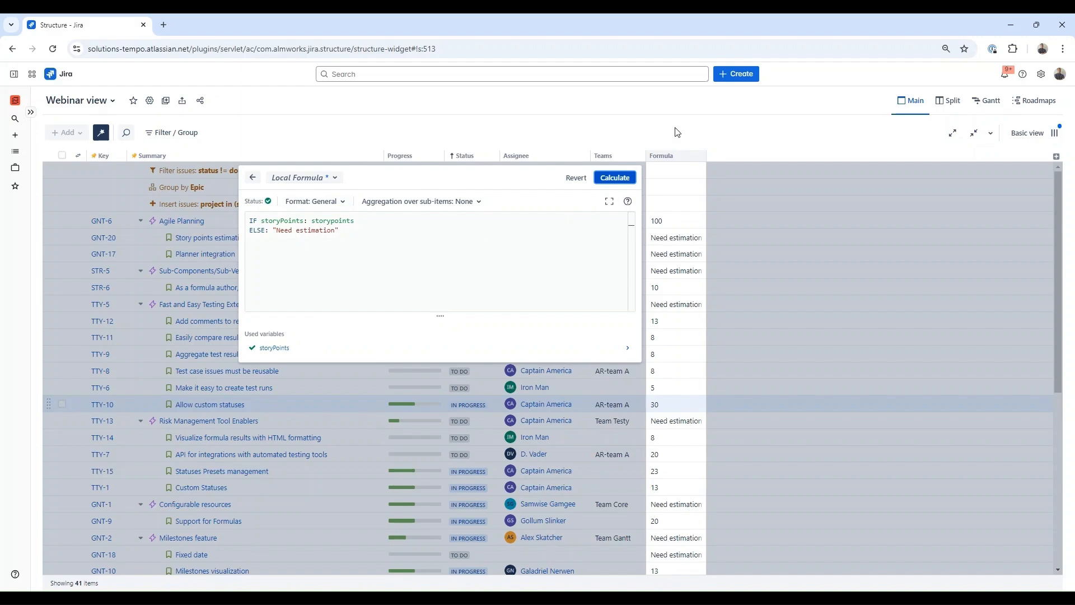
# - Widen the Formula column to fit its values and reopen its formula for editing
pyautogui.click(709, 146)
pyautogui.moveTo(706, 152); pyautogui.dragTo(737, 151)
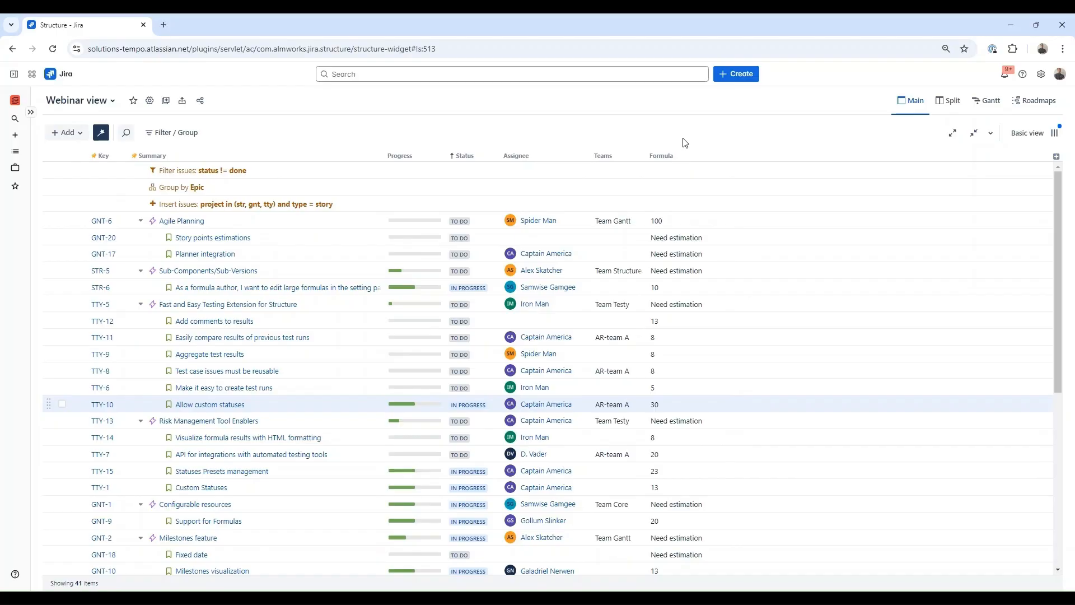
pyautogui.click(687, 157)
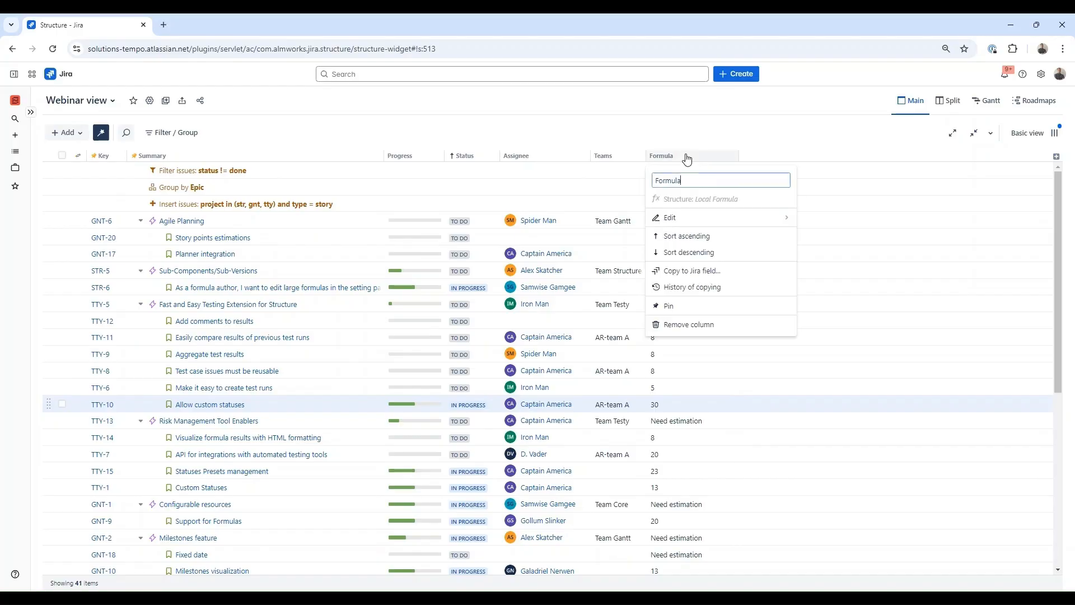
pyautogui.click(700, 221)
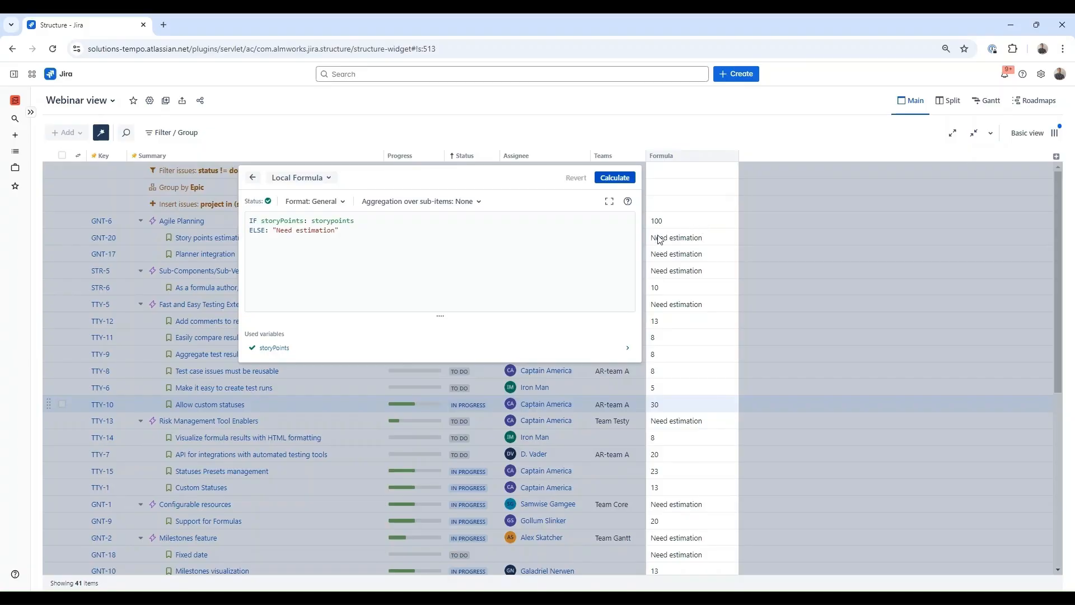
# - Copy the burn-down-the-backlog sample formula from the Structure Sample Formulas help page, then return to Jira
pyautogui.click(628, 202)
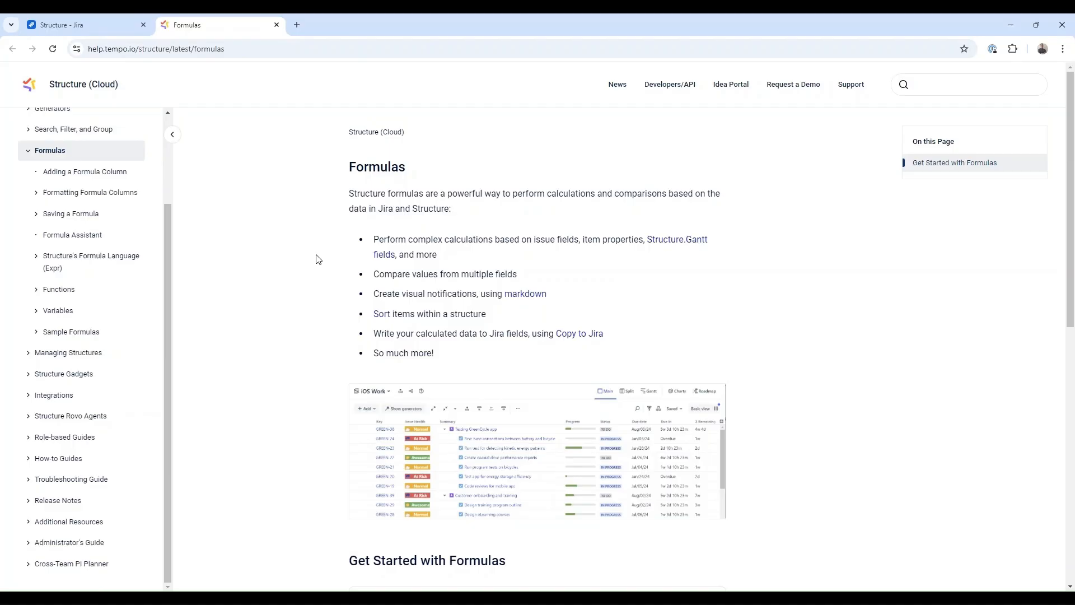
pyautogui.click(84, 336)
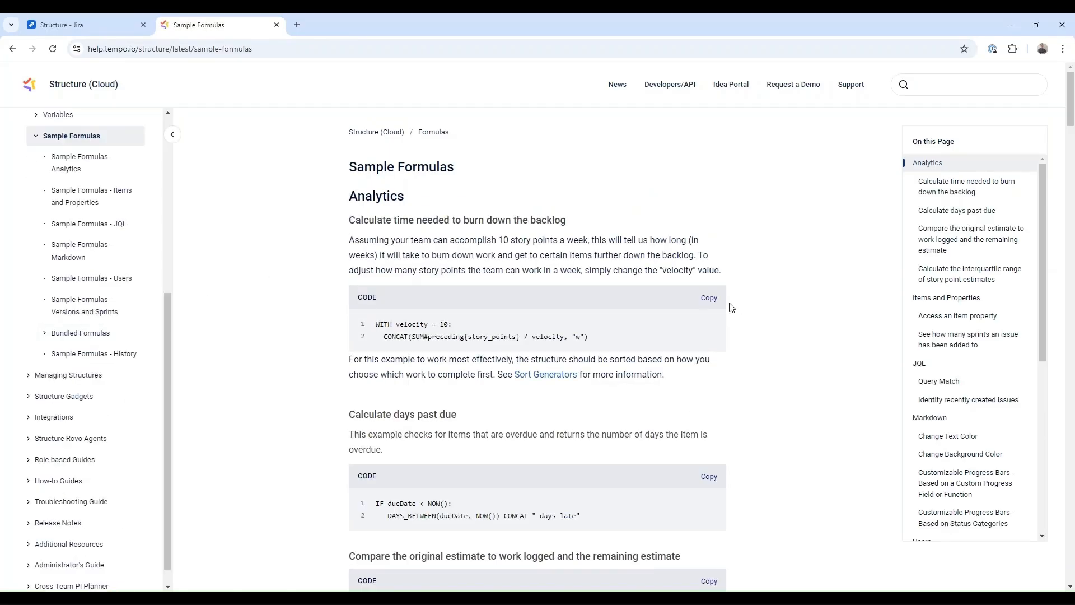
pyautogui.click(710, 300)
pyautogui.click(110, 26)
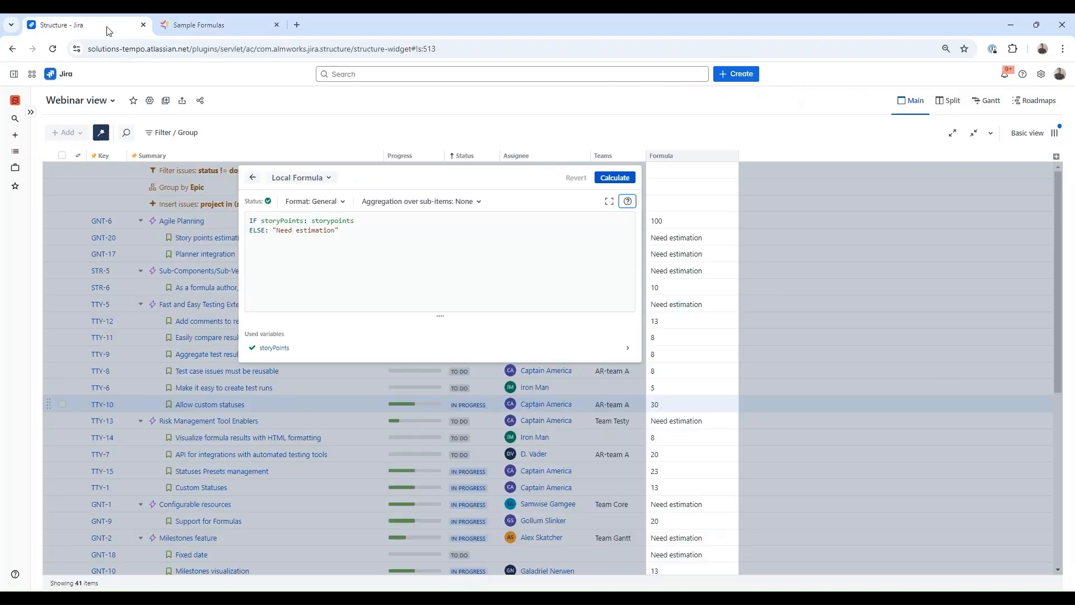
# - Replace the Formula column's formula with the pasted weeks-to-burn-down formula and calculate it
pyautogui.click(500, 217)
pyautogui.hotkey('ctrl', 'a')
pyautogui.hotkey('ctrl', 'v')
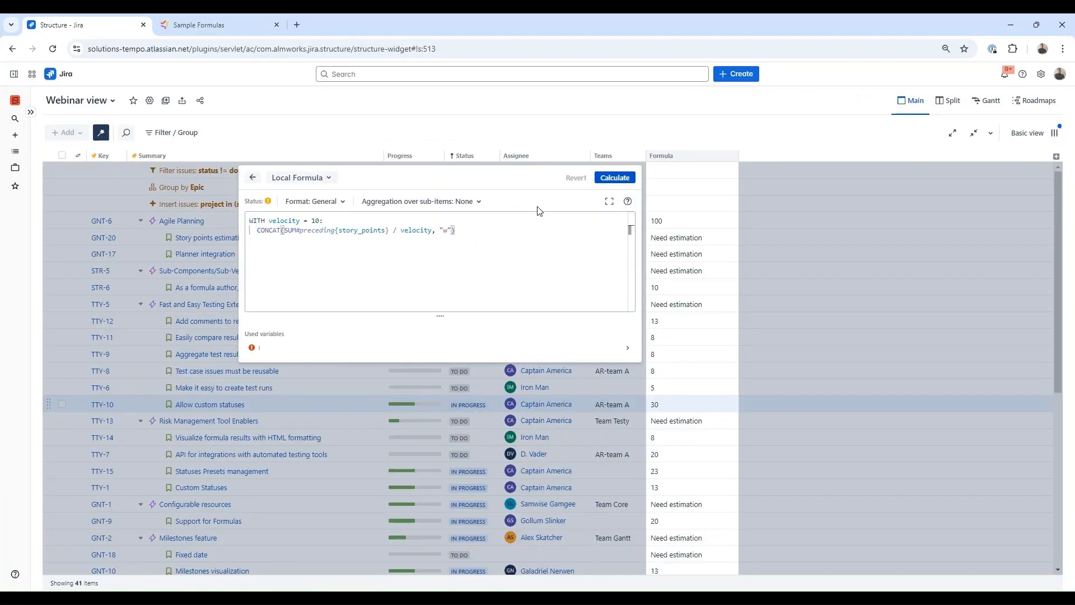
pyautogui.click(613, 177)
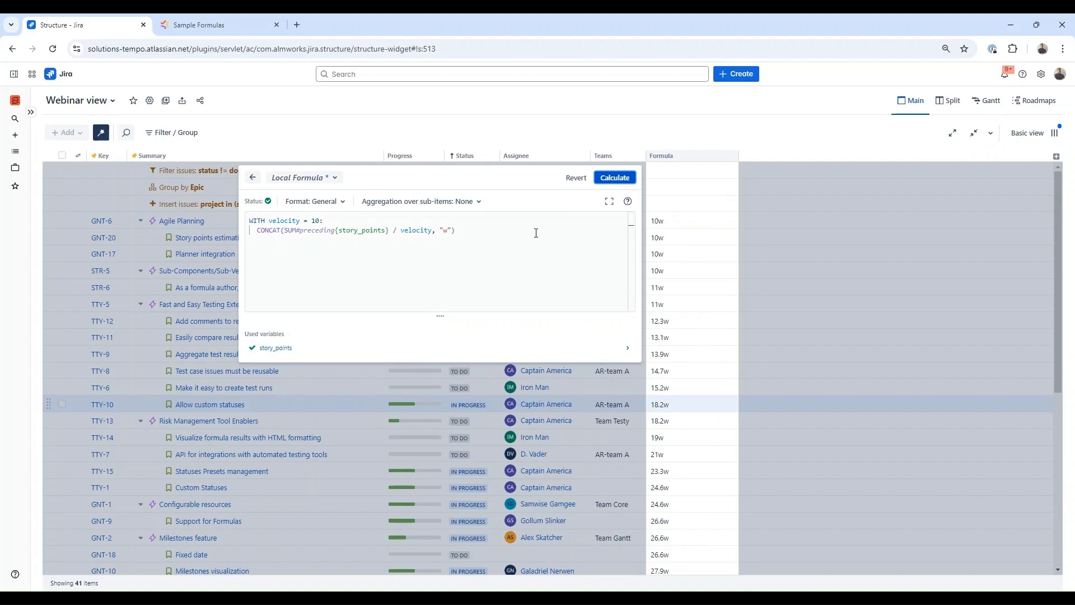
pyautogui.click(335, 204)
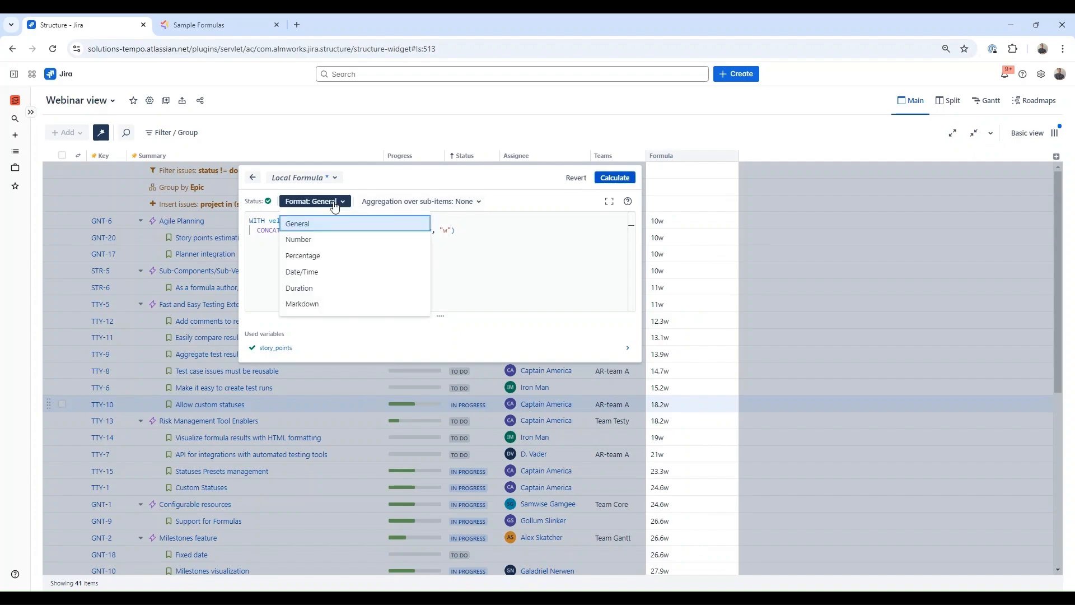
pyautogui.click(567, 130)
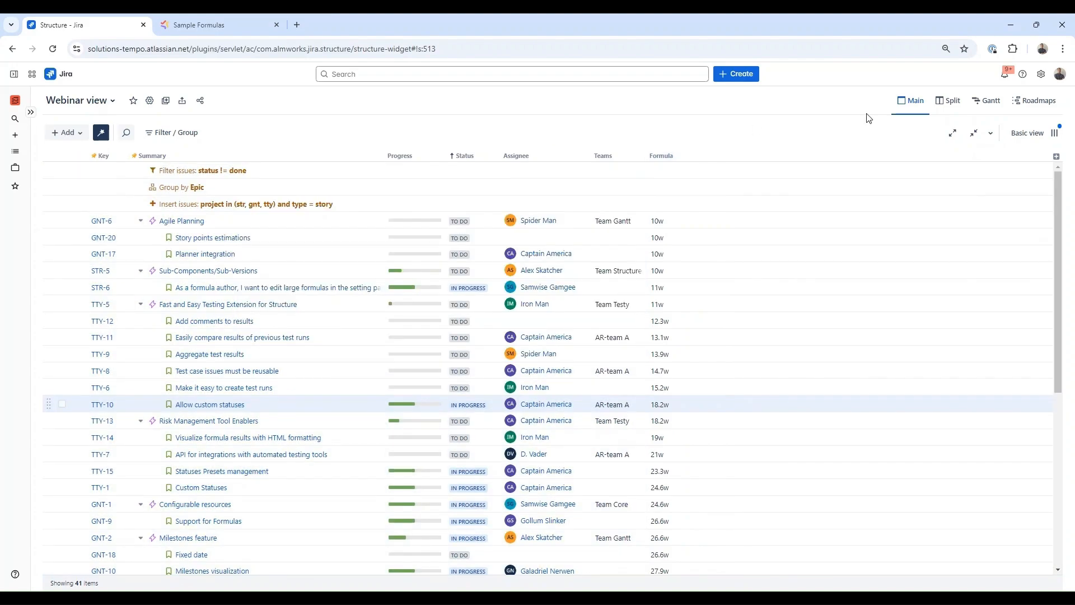
# - Add the bundled Due In formula column and inspect its formula without changing it
pyautogui.click(1056, 156)
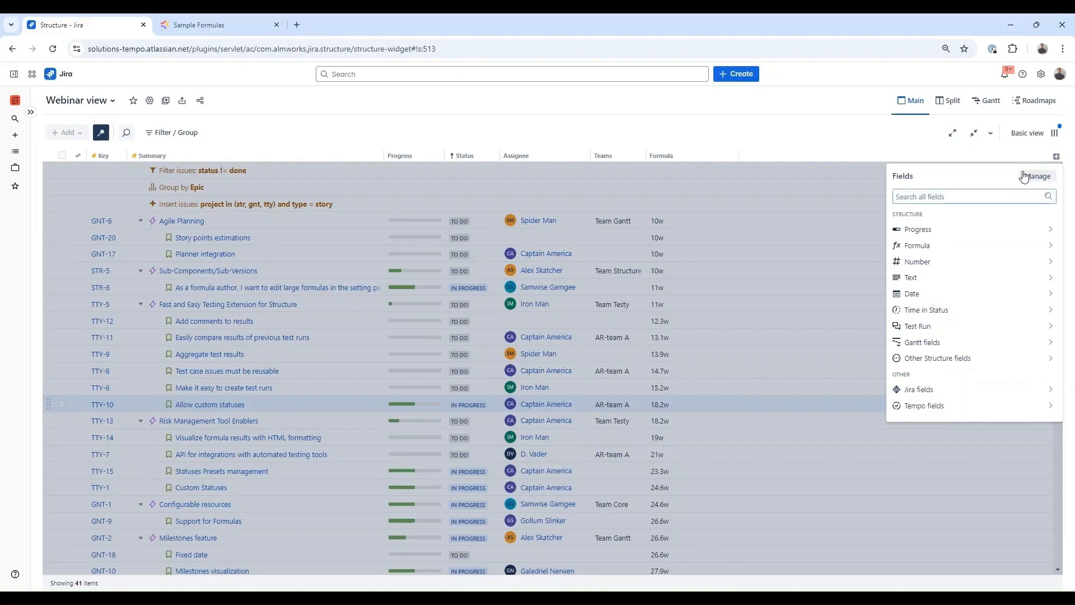
pyautogui.click(962, 246)
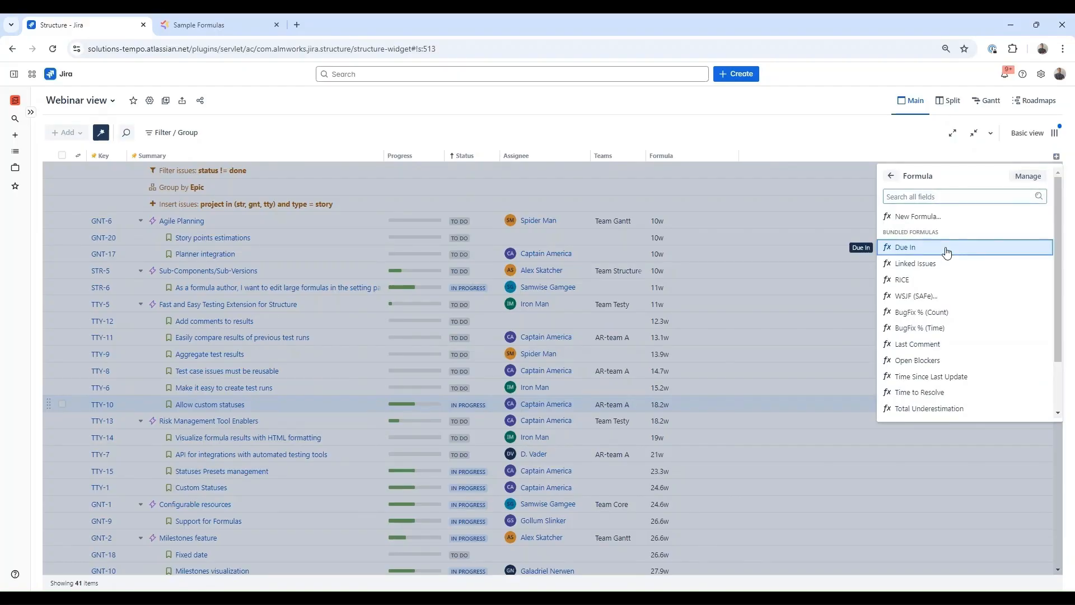
pyautogui.click(946, 253)
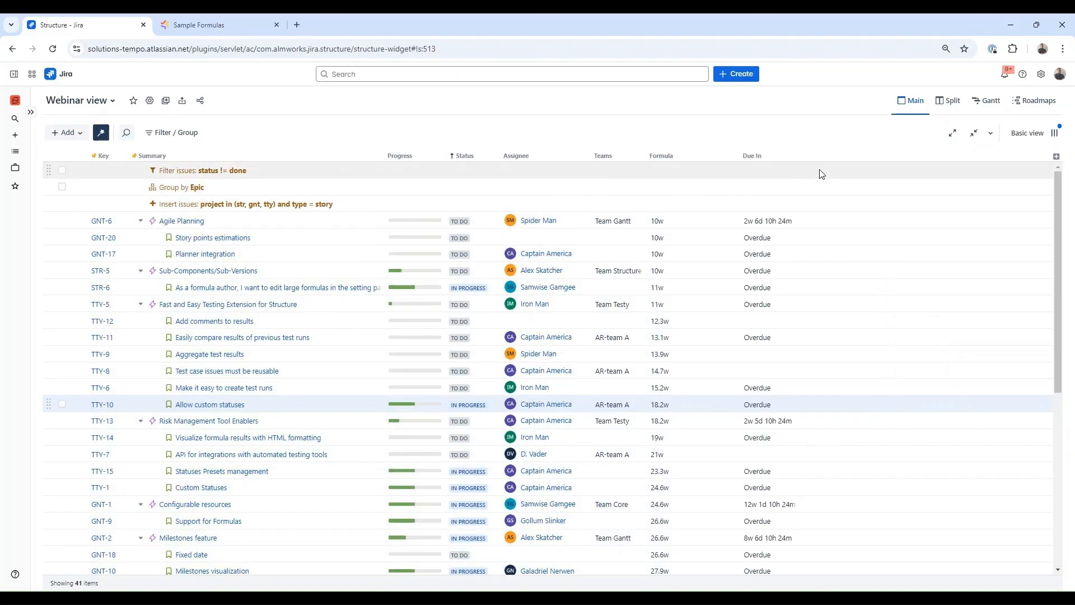
pyautogui.click(791, 157)
pyautogui.click(791, 219)
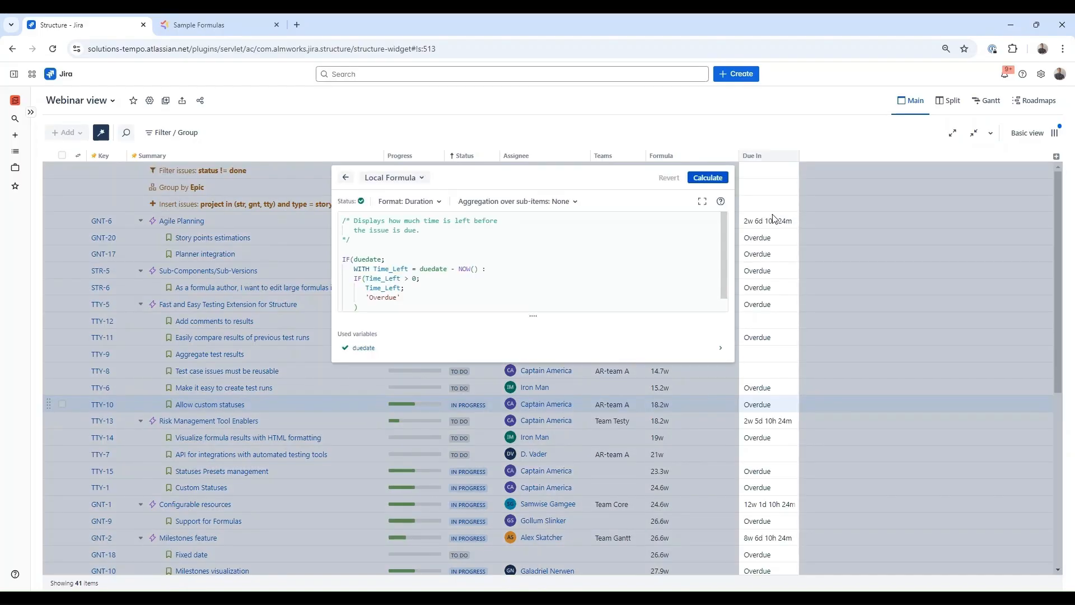
pyautogui.click(708, 144)
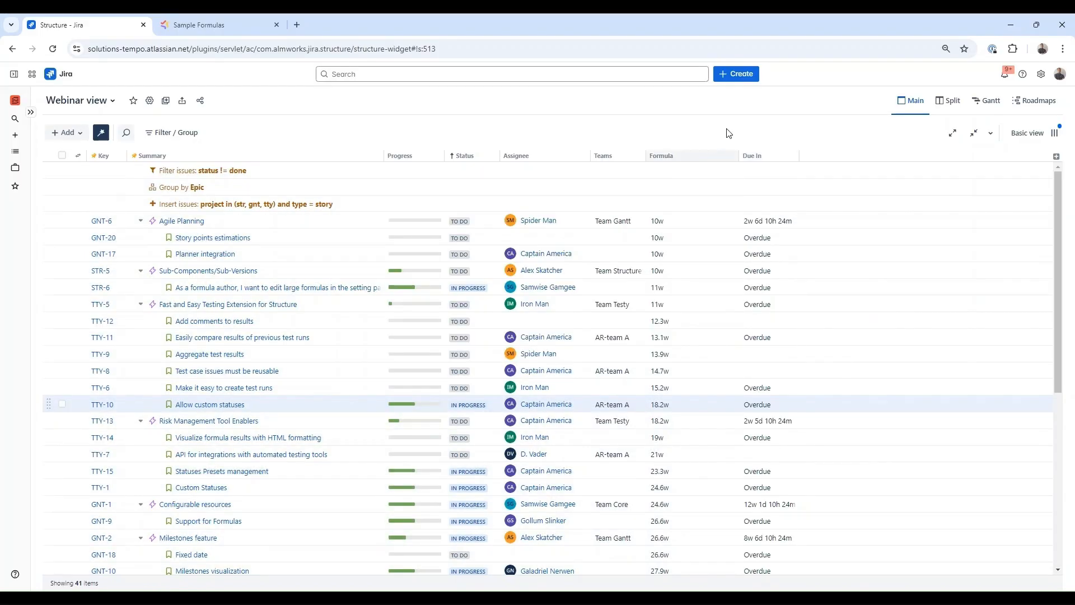
pyautogui.click(1057, 157)
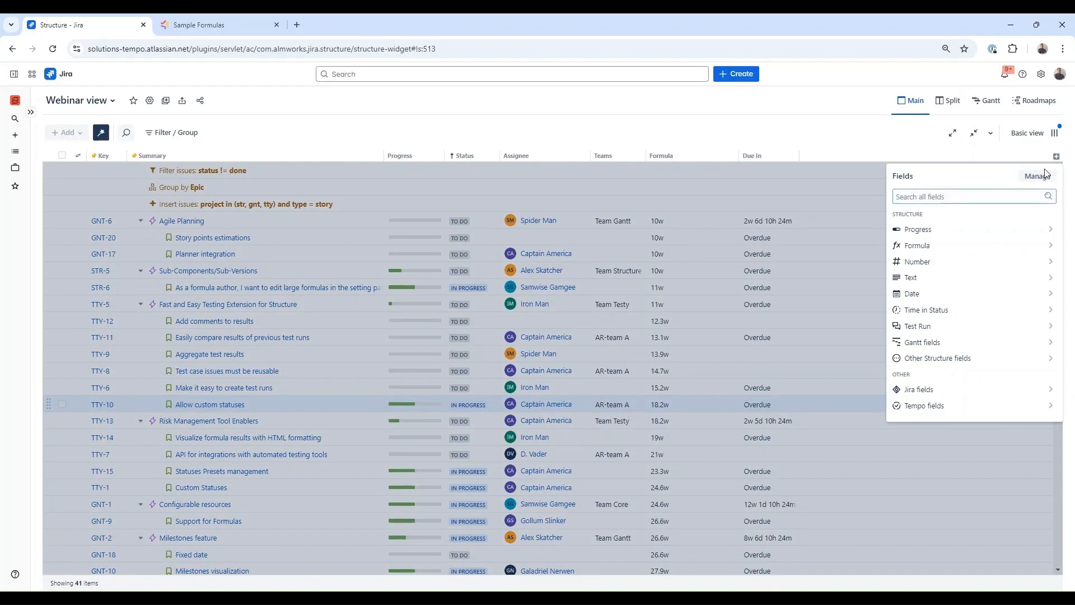
# - Add the Open Blockers and Linked Issues bundled formula columns, dragging Linked Issues wider
pyautogui.click(999, 245)
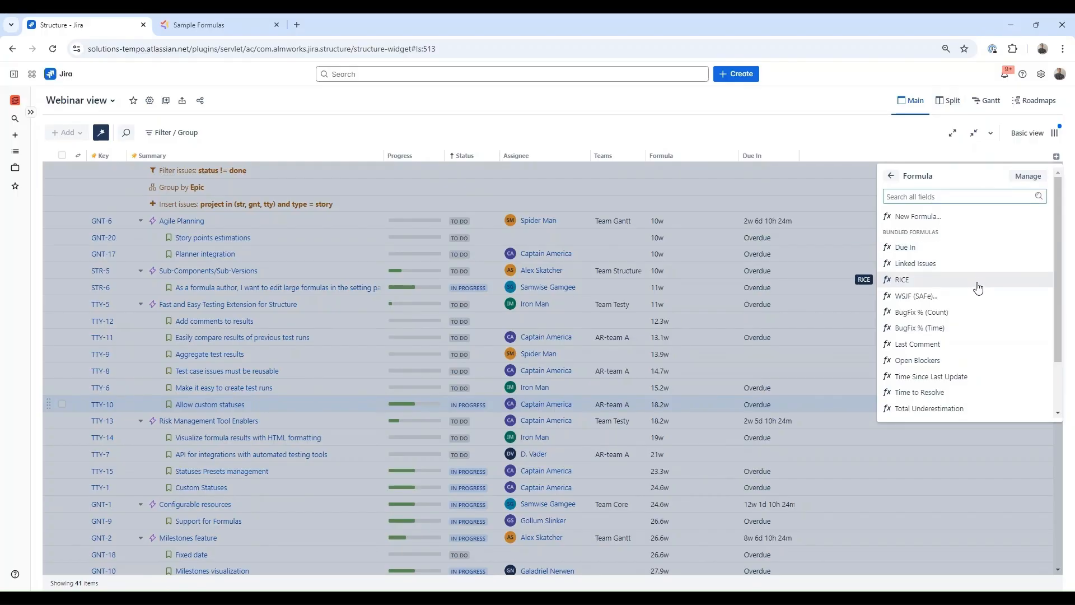
pyautogui.click(964, 360)
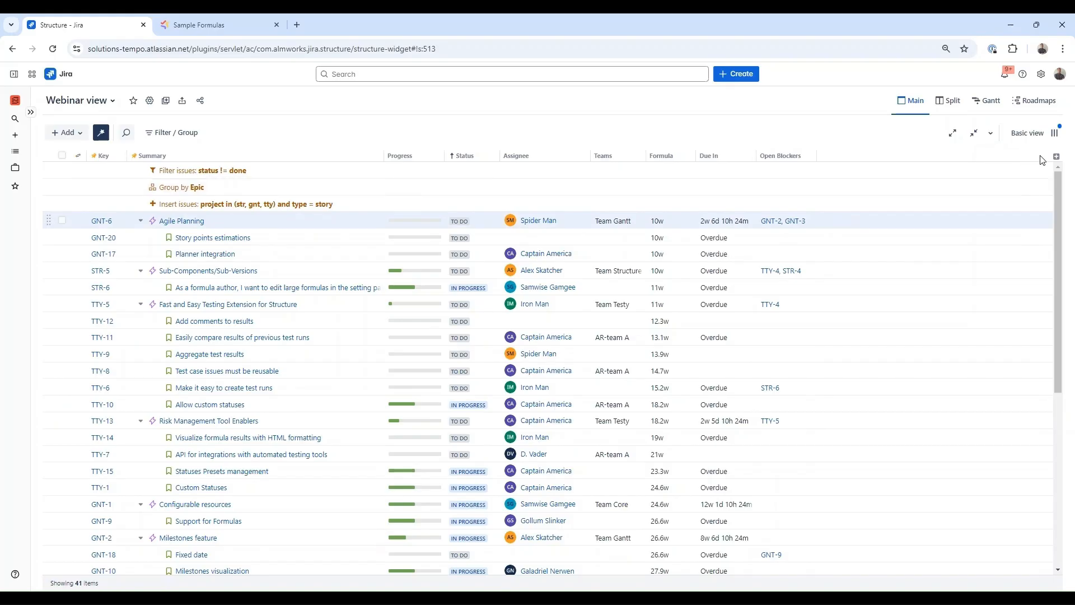
pyautogui.click(1056, 157)
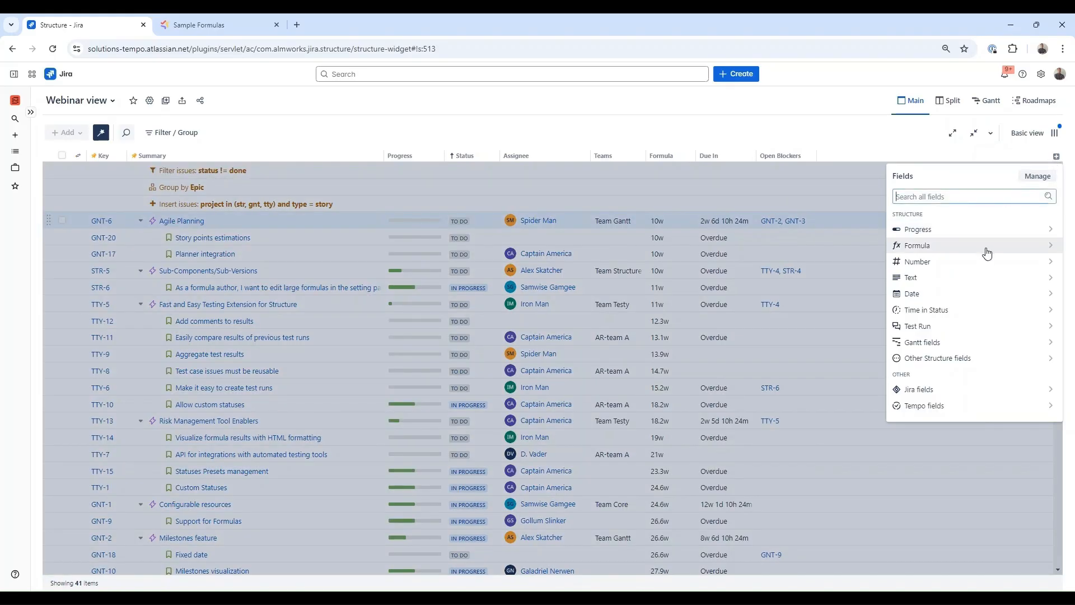
pyautogui.click(985, 247)
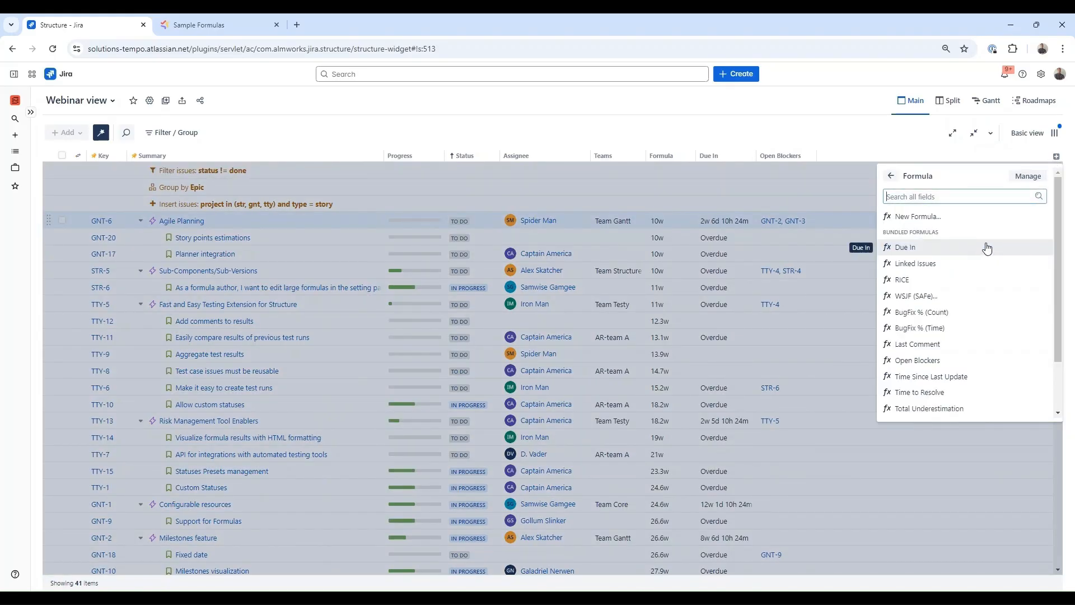
pyautogui.scroll(-1, 986, 247)
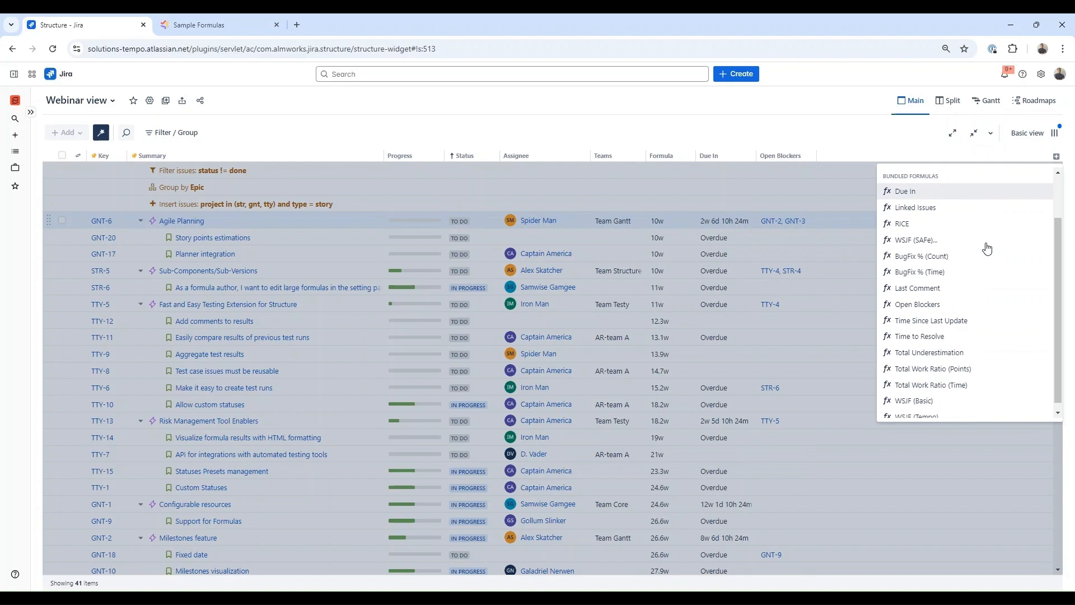
pyautogui.scroll(-1, 986, 248)
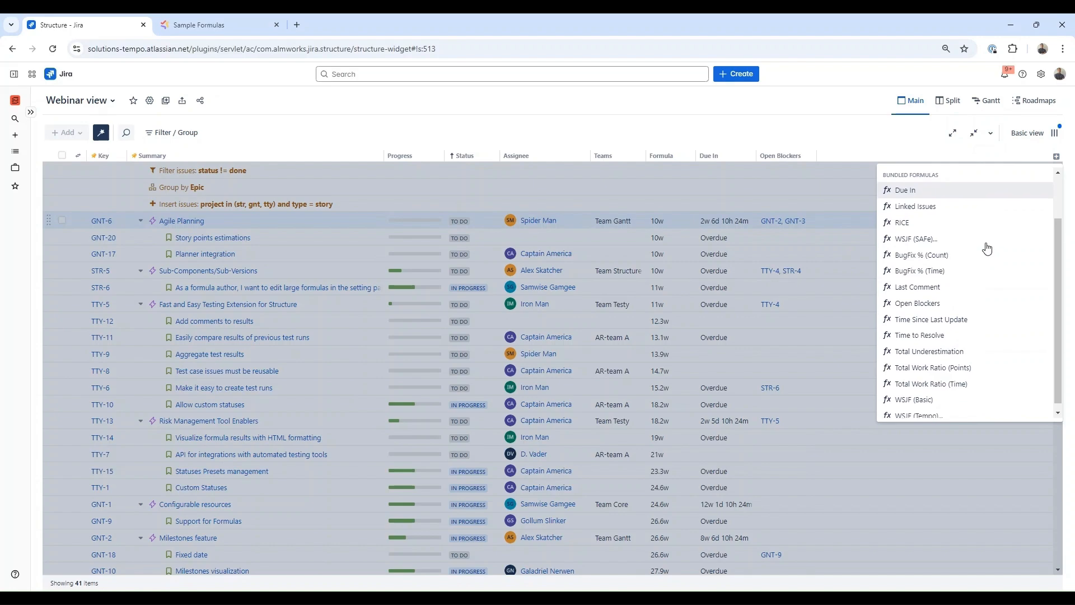
pyautogui.click(946, 206)
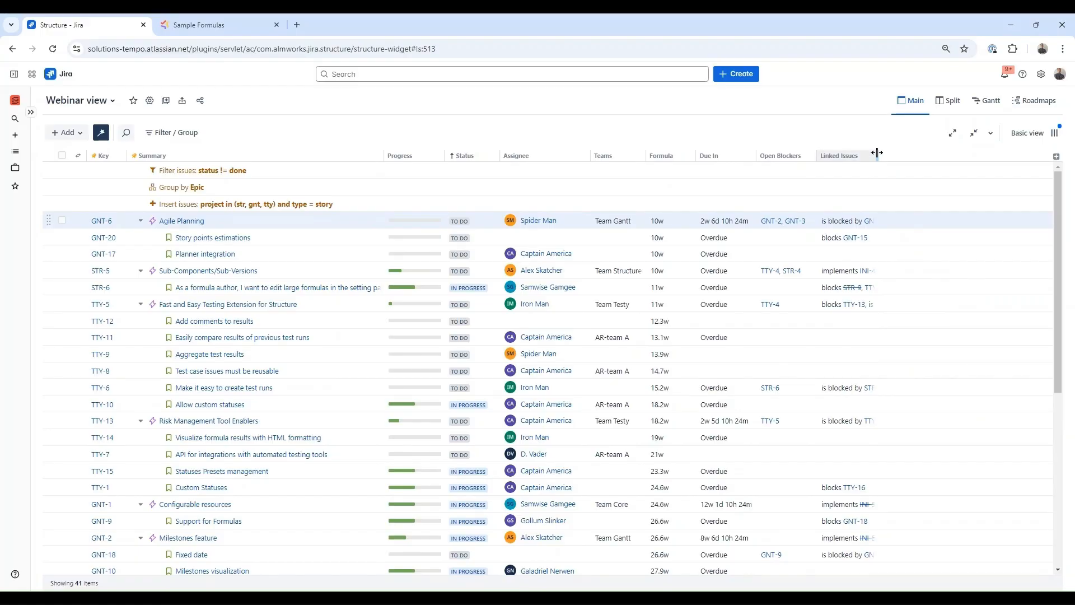
pyautogui.moveTo(875, 154); pyautogui.dragTo(980, 153)
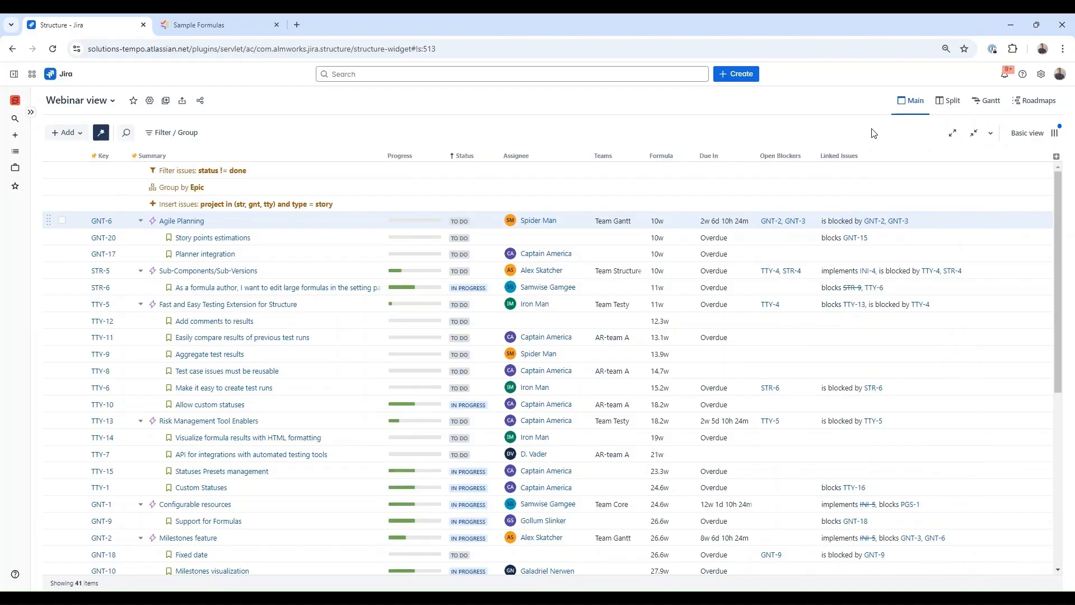
# - Replace the Formula column's formula with the pasted At Risk/OK status badge formula
pyautogui.click(695, 103)
pyautogui.click(688, 162)
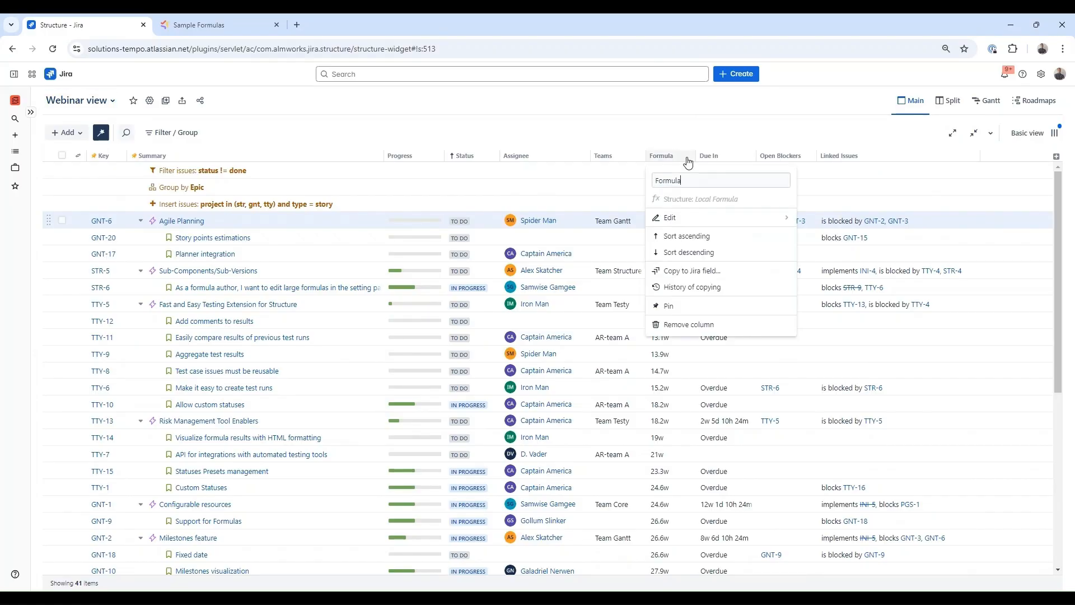
pyautogui.click(690, 217)
pyautogui.click(469, 249)
pyautogui.hotkey('ctrl', 'a')
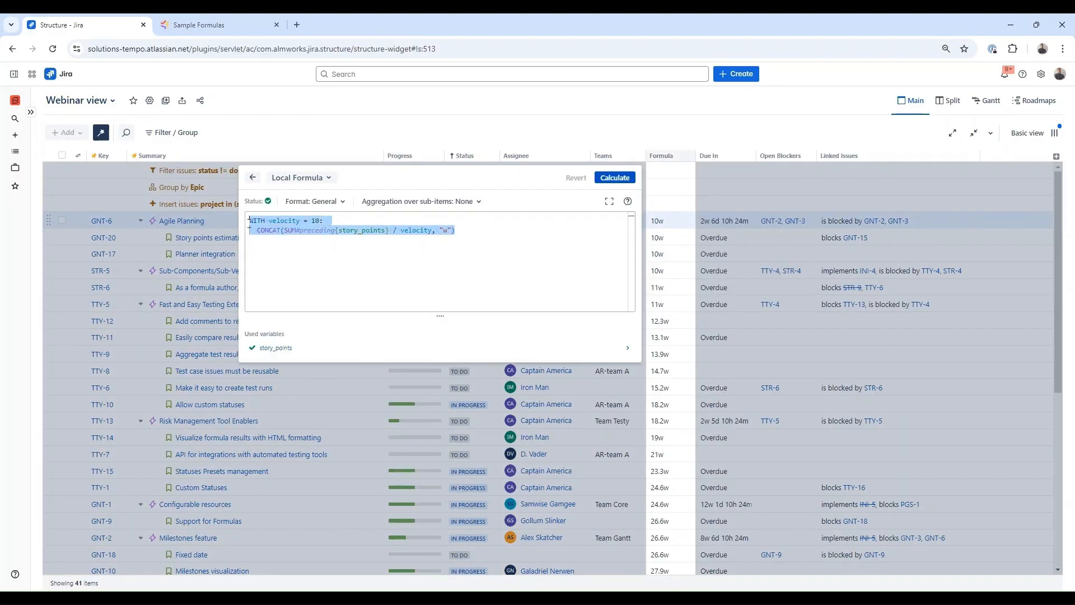
pyautogui.write('WITH format(text, color) = """:panel[${text}]{backgroundColor=${color} color = white}""" :  IF progress >= 0.7: format(":sunny: Great &nbsp; &nbsp;" , "green") ELSE IF progress <= 0.3: format(":zap: At Risk &nbsp;", "red") ELSE: format("&nbsp; :cloud: OK &nbsp; &nbsp; &nbsp;" , "orange")')
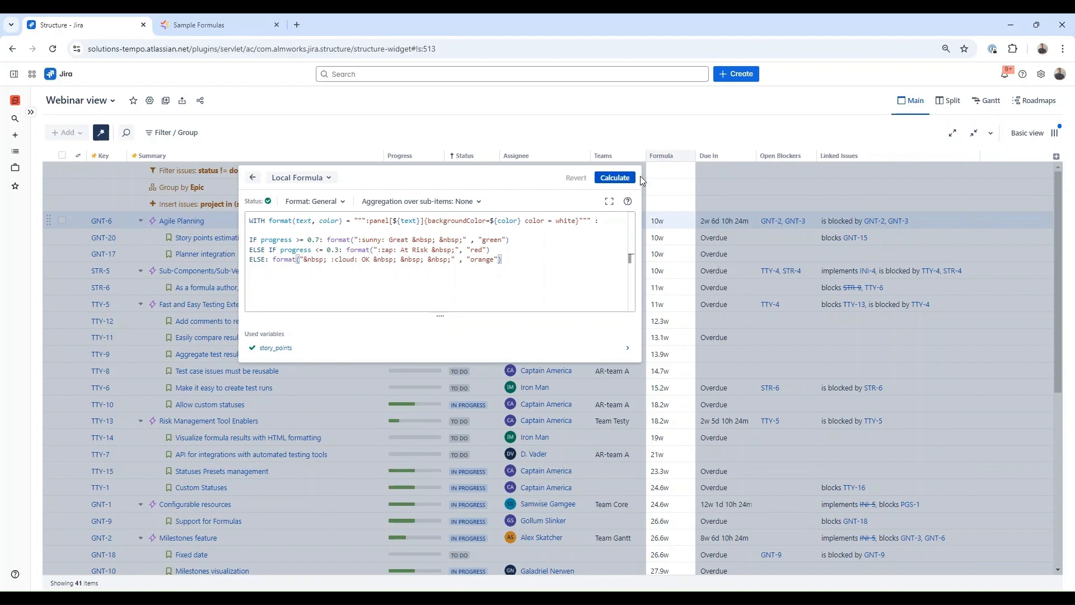
pyautogui.click(619, 179)
# - Set the badge formula's format to Markdown, map progress to the Progress column, and recalculate
pyautogui.click(342, 202)
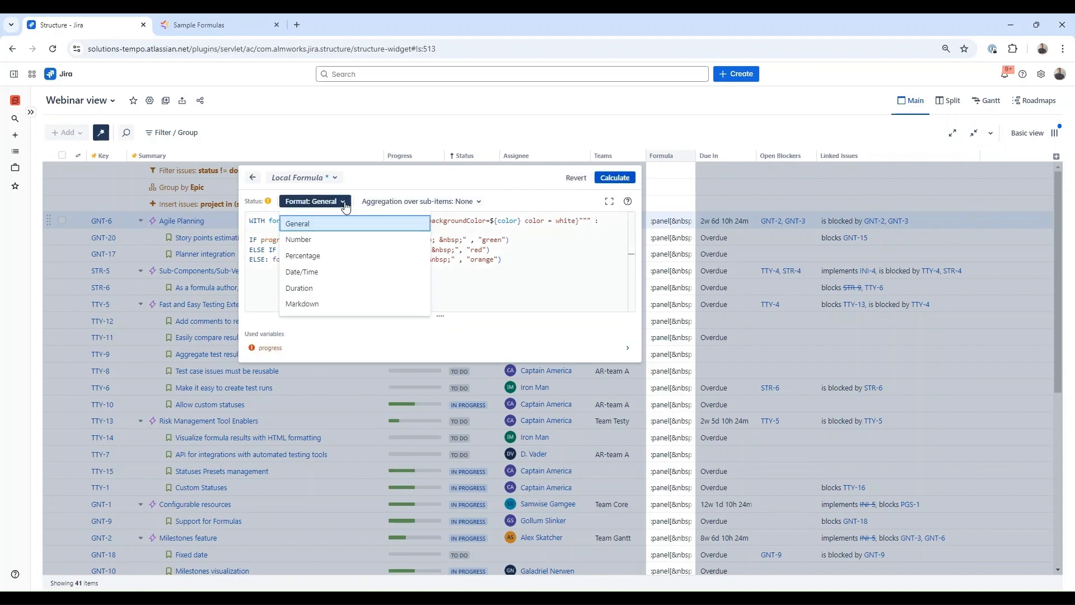
pyautogui.click(310, 302)
pyautogui.click(271, 347)
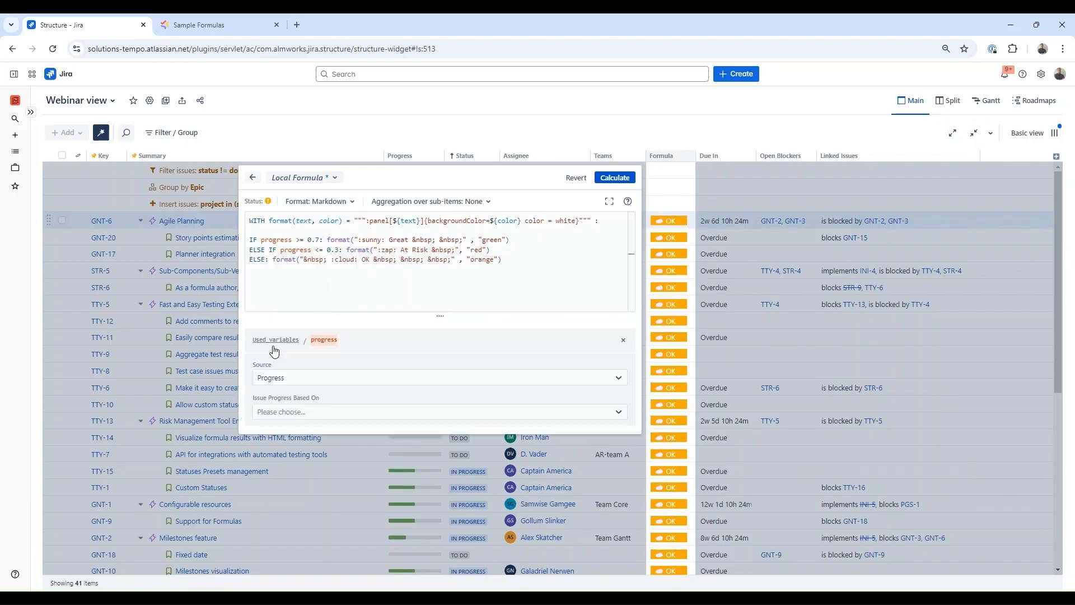
pyautogui.click(295, 378)
pyautogui.click(307, 430)
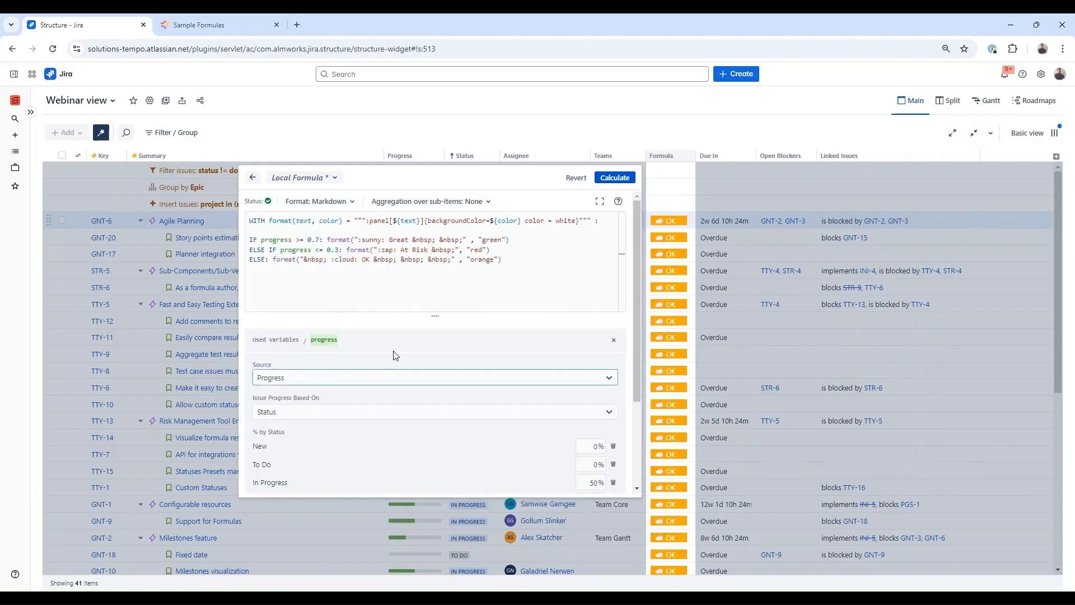
pyautogui.click(614, 178)
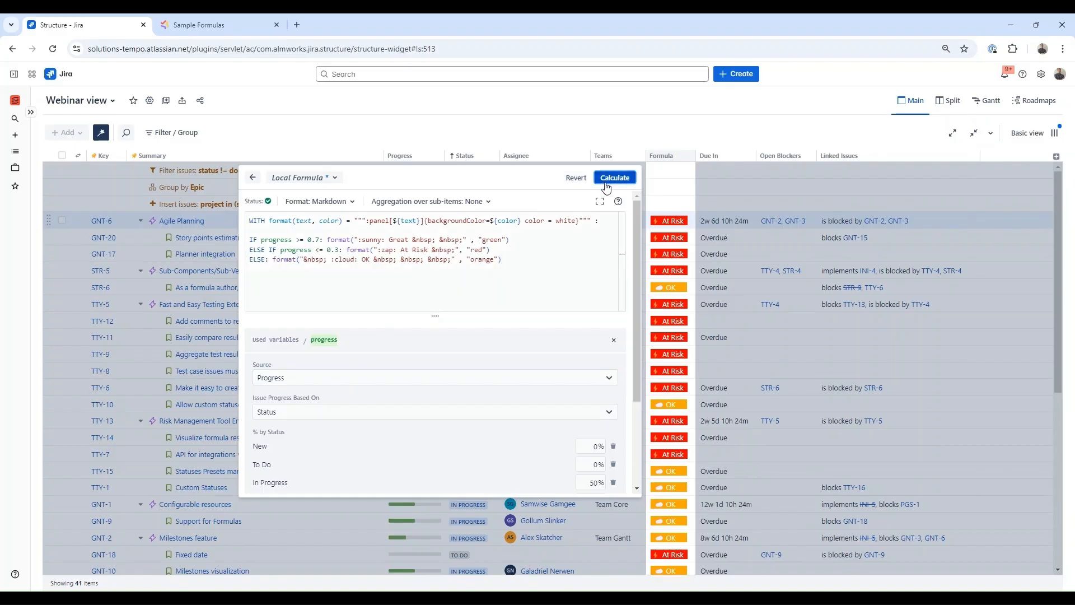
pyautogui.scroll(-5, 675, 315)
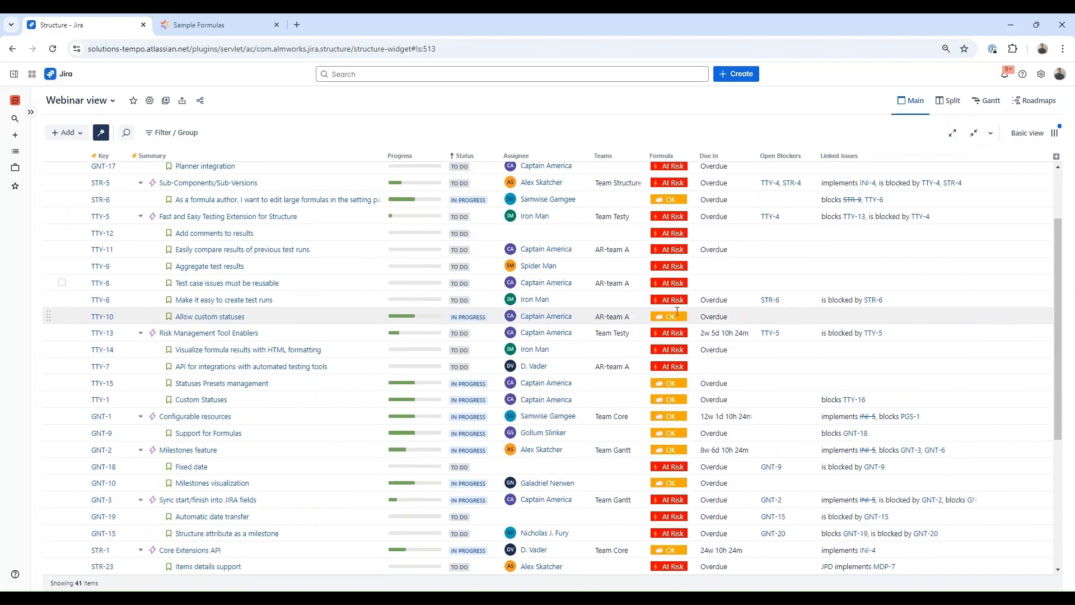
pyautogui.scroll(5, 675, 316)
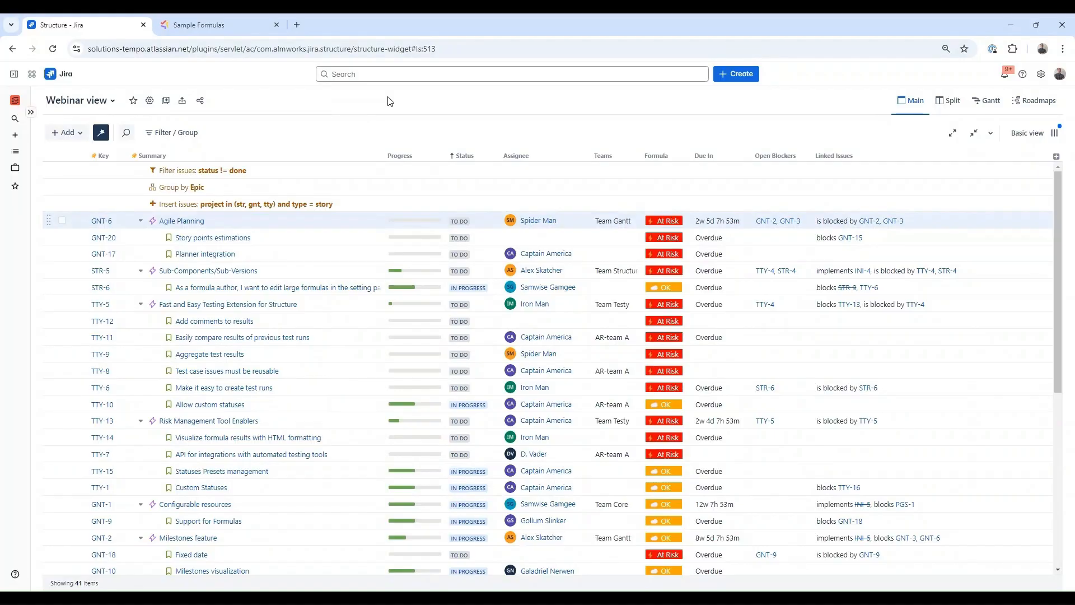
# - Delete the status != done filter and change the insert JQL to Updated > startOfMonth(-1)
pyautogui.click(274, 172)
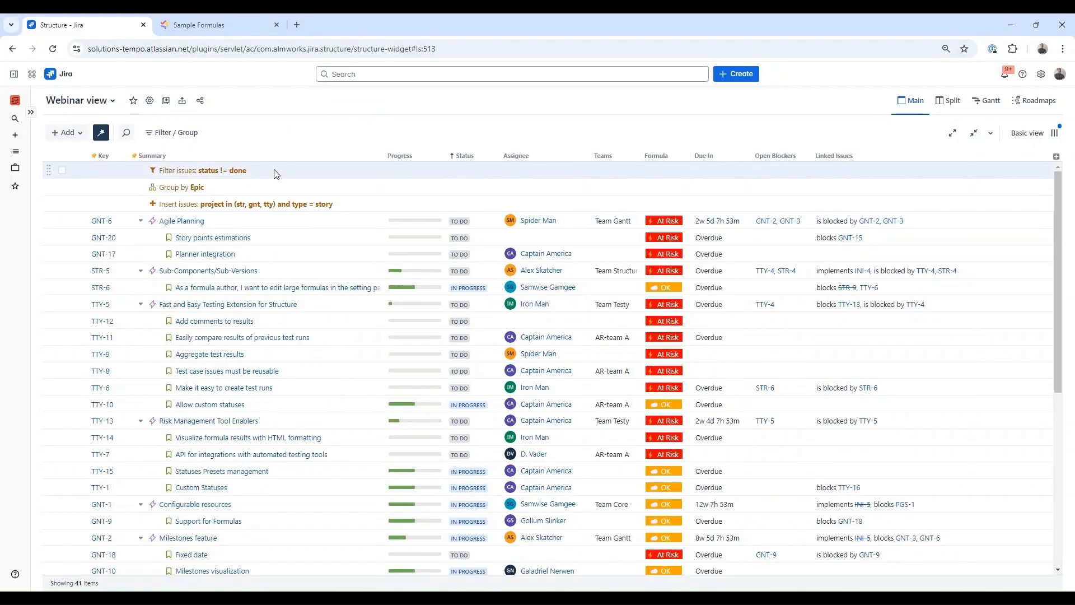
pyautogui.press('Delete')
pyautogui.press('Delete')
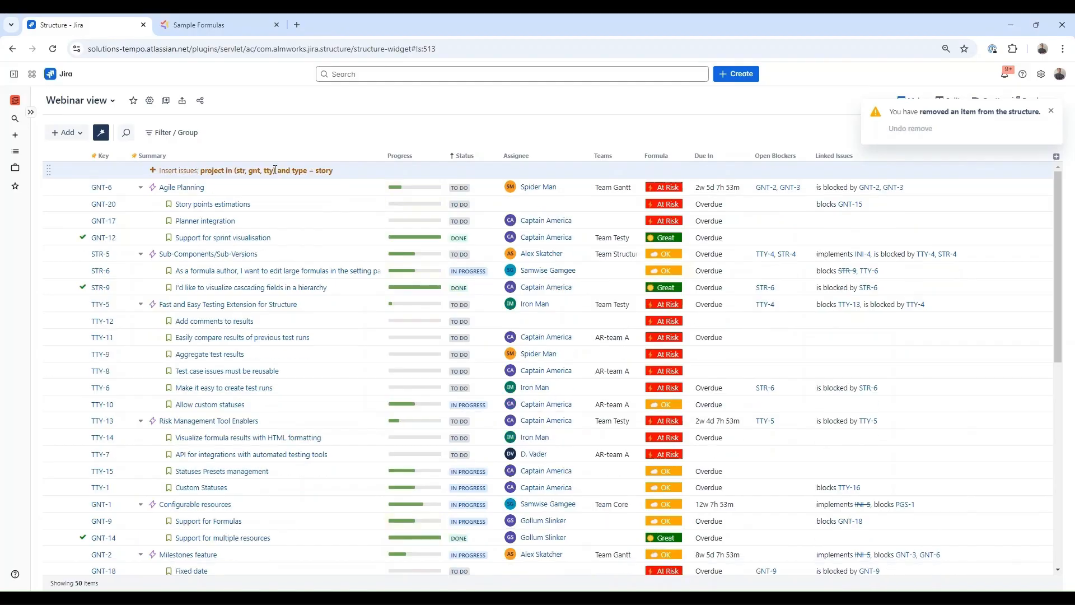
pyautogui.doubleClick(275, 169)
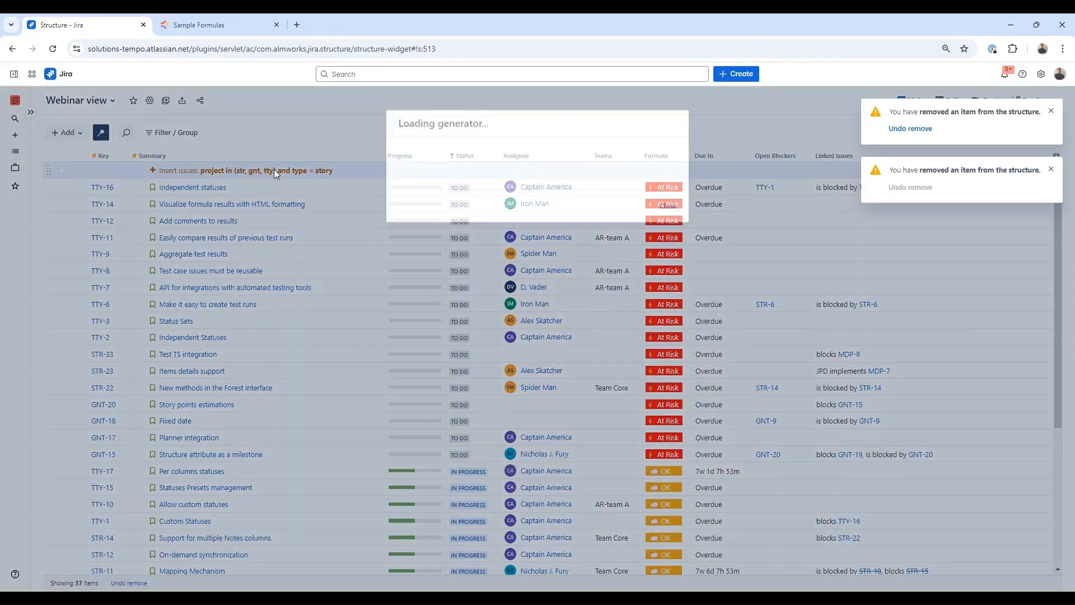
pyautogui.tripleClick(497, 191)
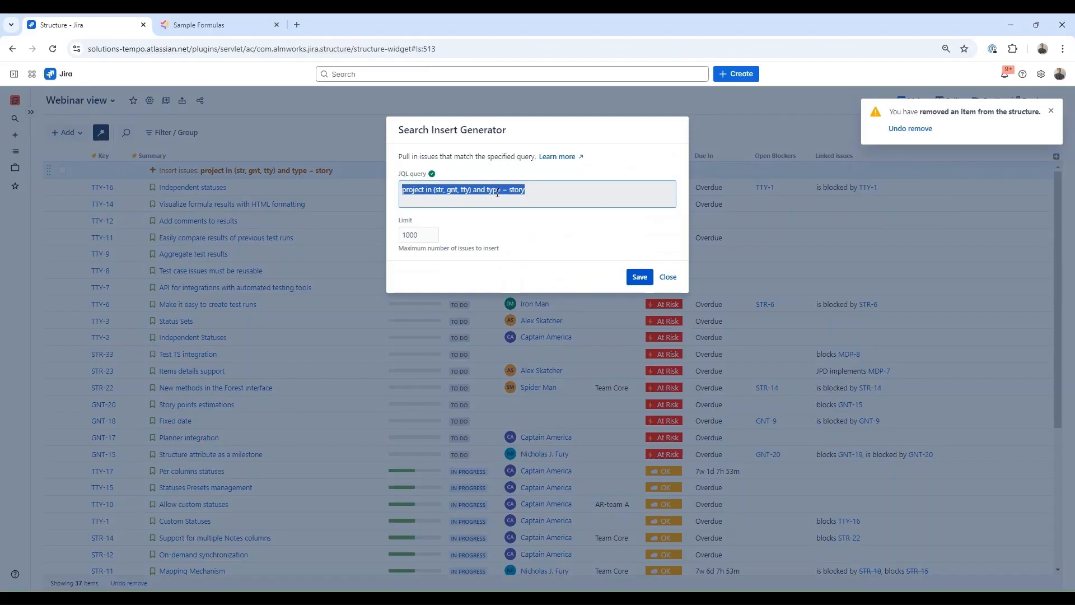
pyautogui.write('Updated > startOfMonth(-1)')
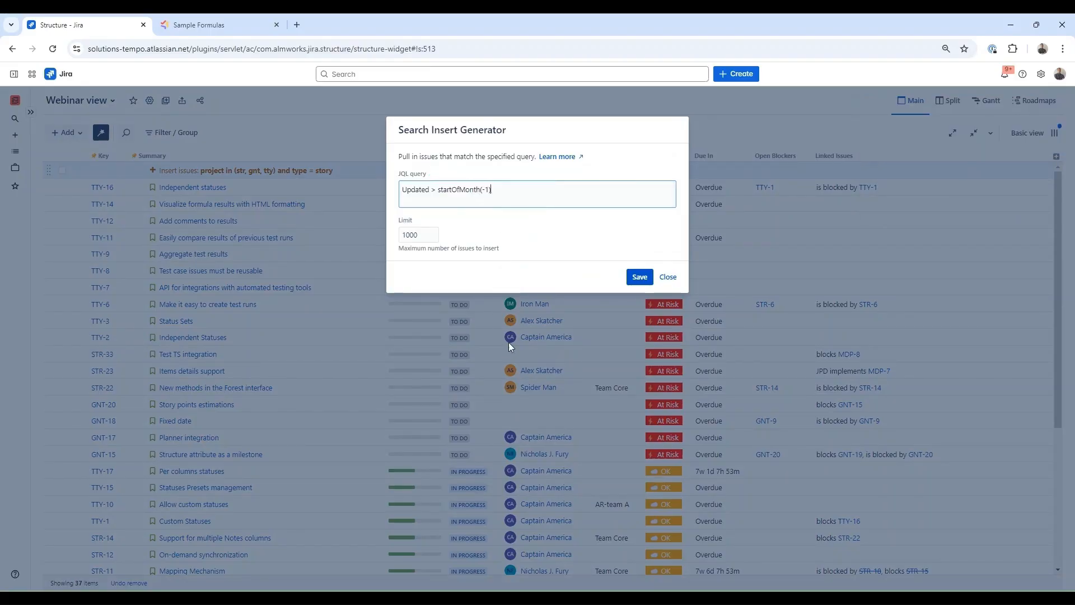
pyautogui.click(639, 276)
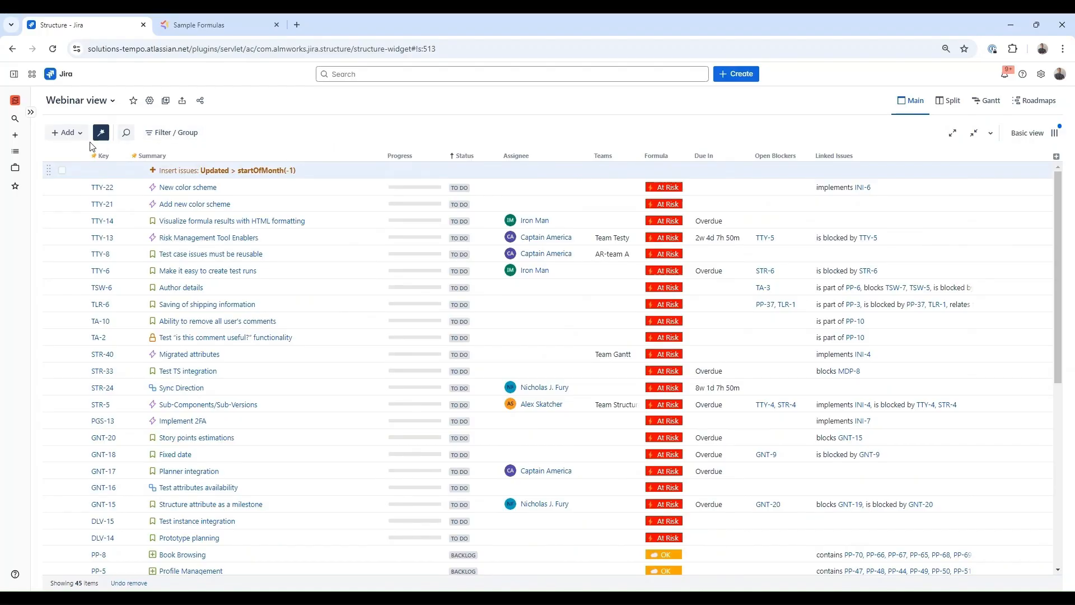
# - Add a Group by Formula rule using the pasted update-recency formula
pyautogui.click(68, 133)
pyautogui.click(97, 240)
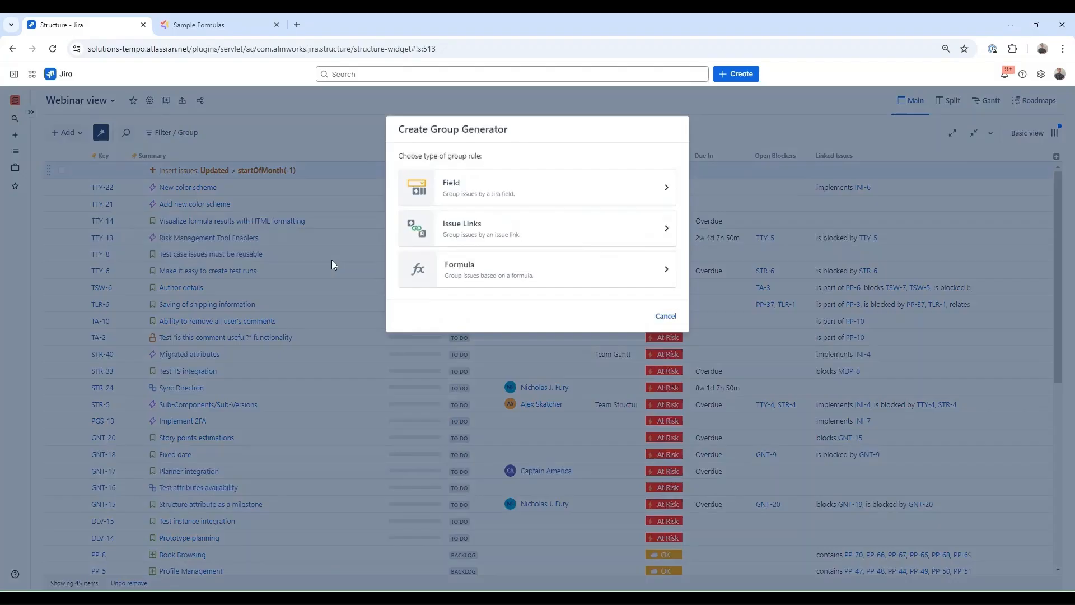
pyautogui.click(451, 276)
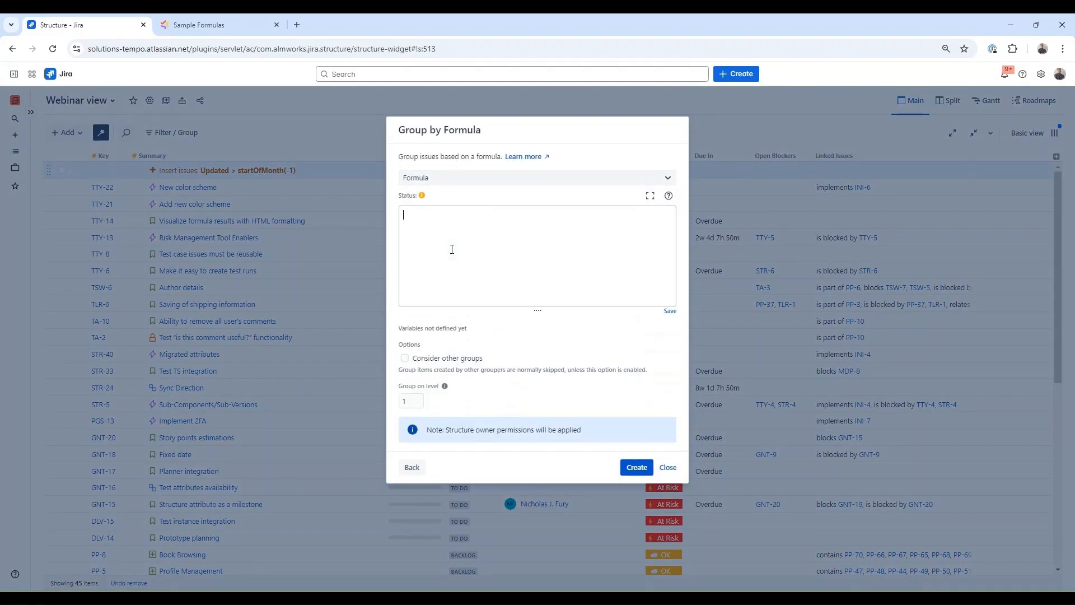
pyautogui.write('IF updated >= today() - DURATION("1w") : "1. Updated in the last 7 days" ELSE IF updated >= today() - DURATION("3w") and updated < today() - DURATION("1w"): "2. Updated in 2 weeks" ELSE IF updated < today() - DURATION("14d") : "3. Haven\'t been updated in the last 2 weeks"')
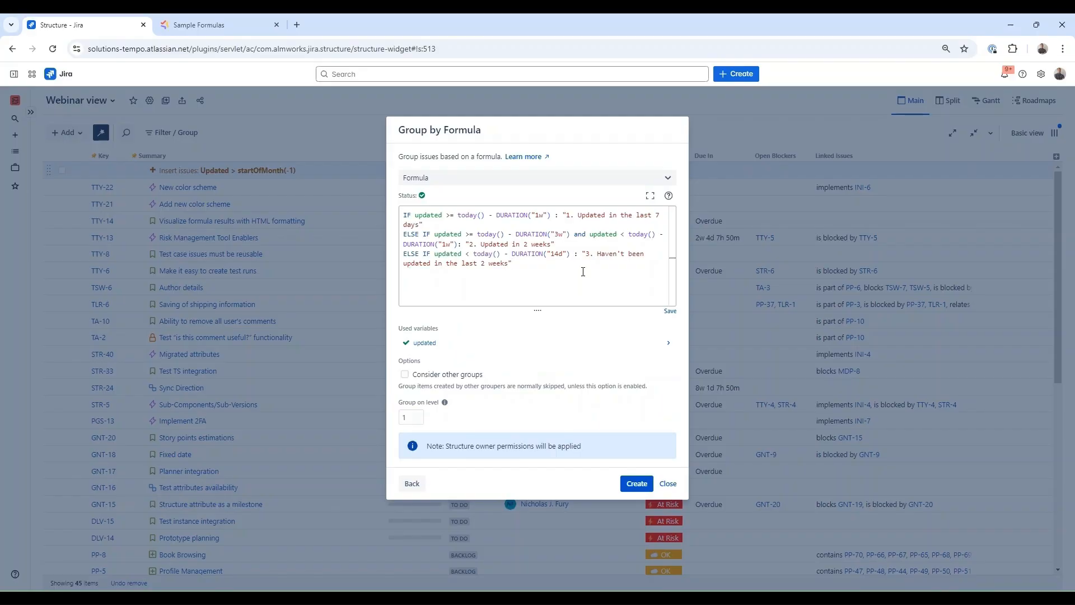
pyautogui.click(636, 483)
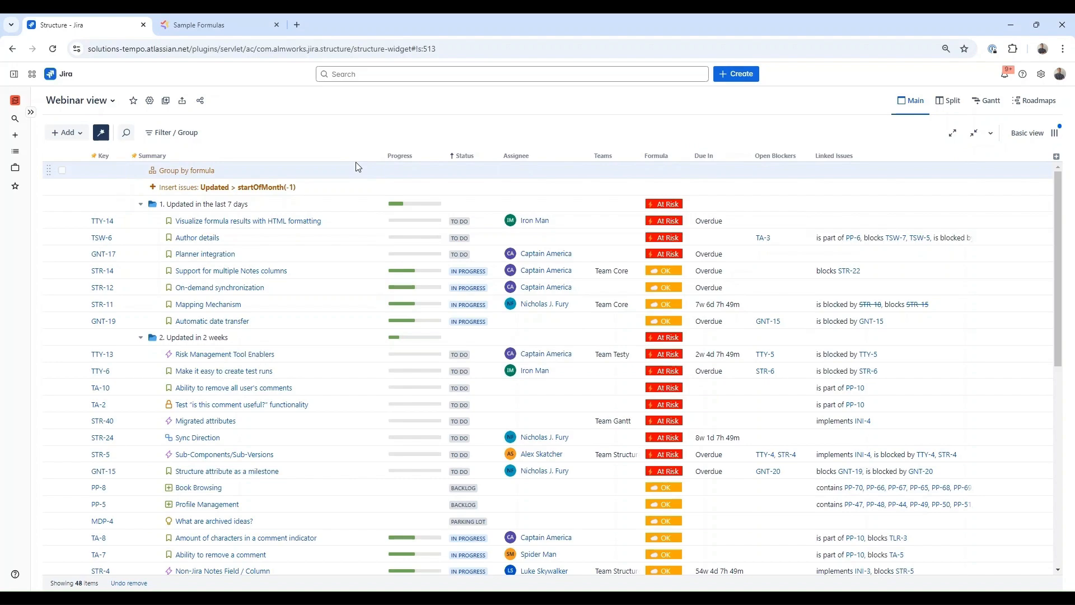
# - Change story TTY-6's status to In Progress
pyautogui.click(140, 337)
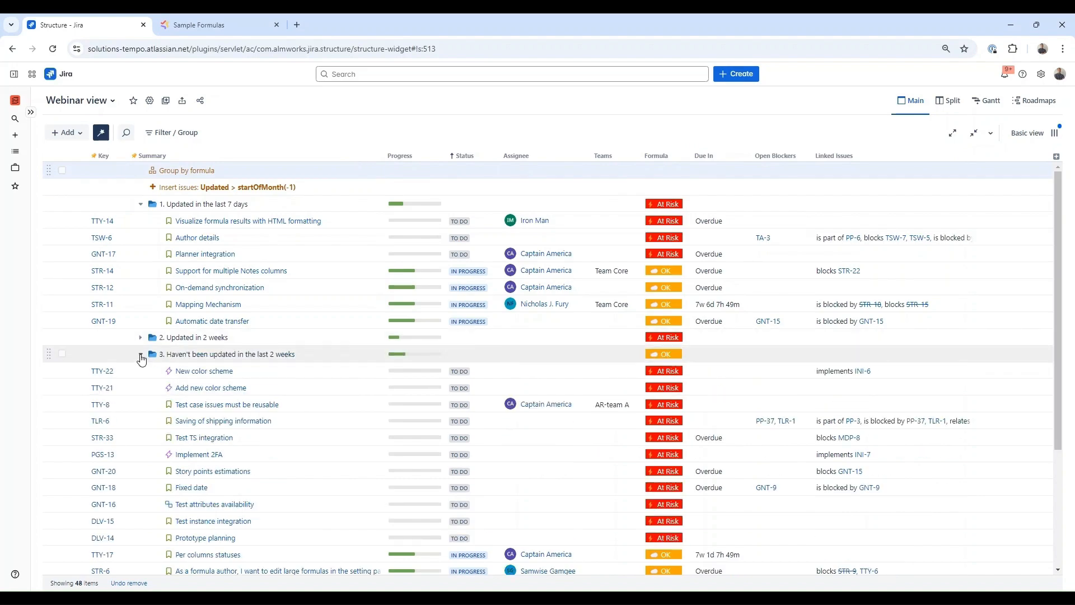
pyautogui.click(141, 354)
pyautogui.click(140, 338)
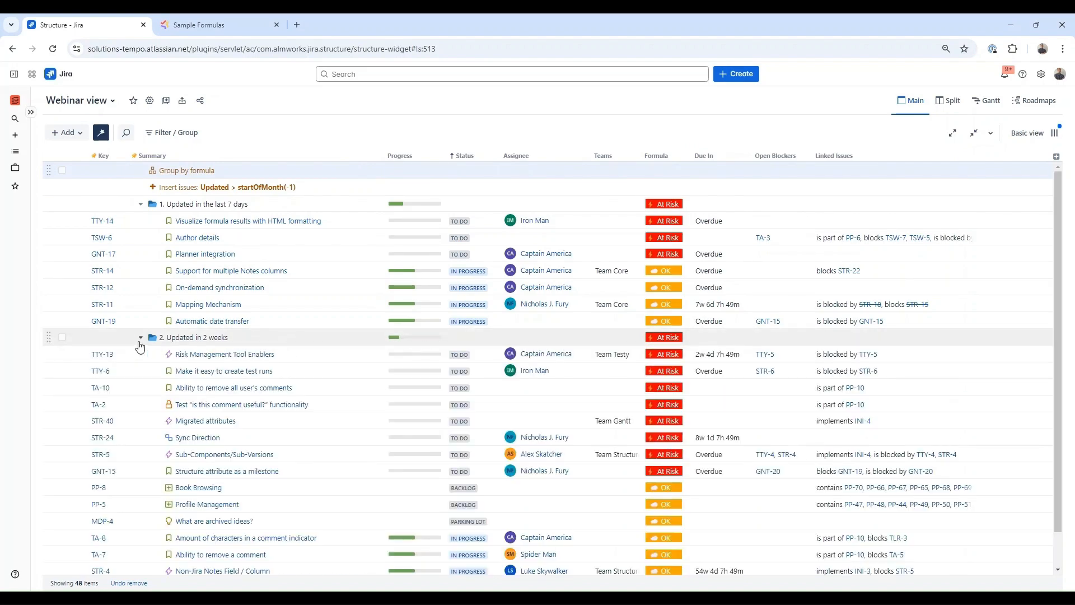
pyautogui.click(473, 373)
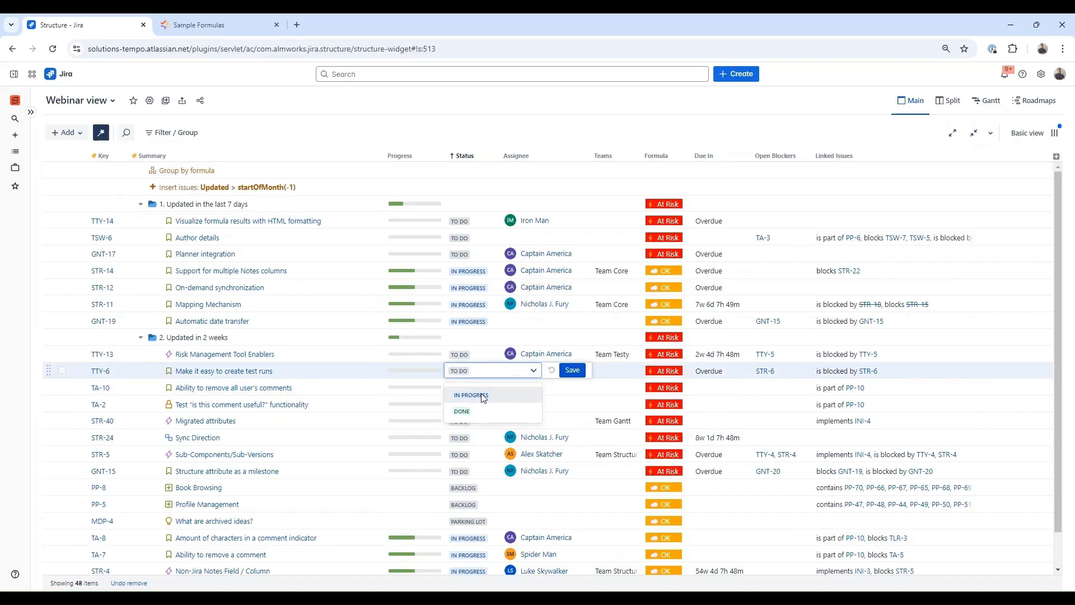
pyautogui.click(473, 394)
pyautogui.click(567, 372)
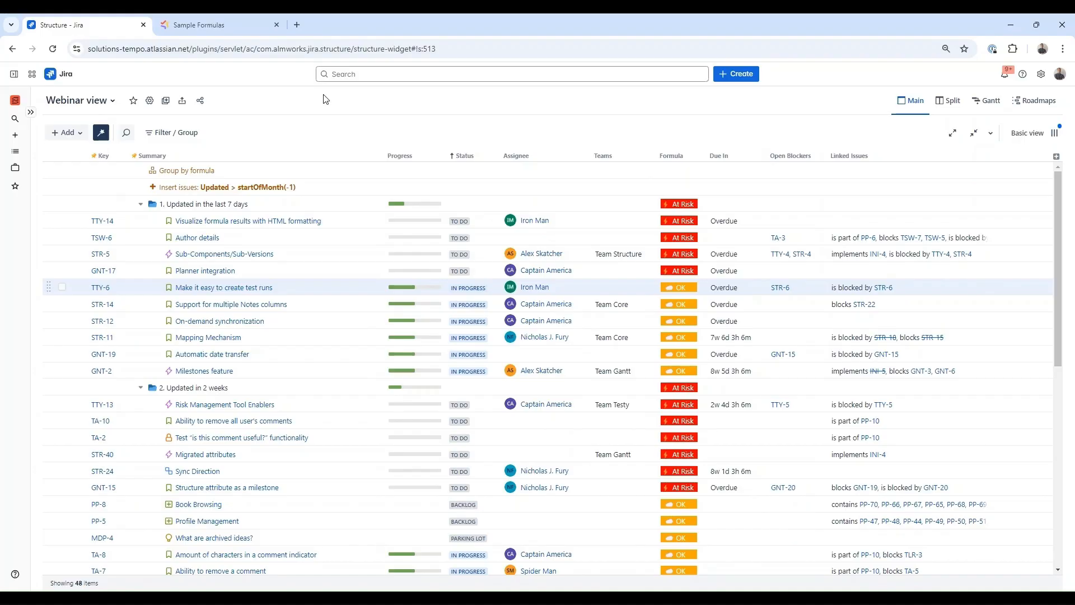
# - Append 'and type = epic' to the insert query's JQL and save it
pyautogui.doubleClick(228, 186)
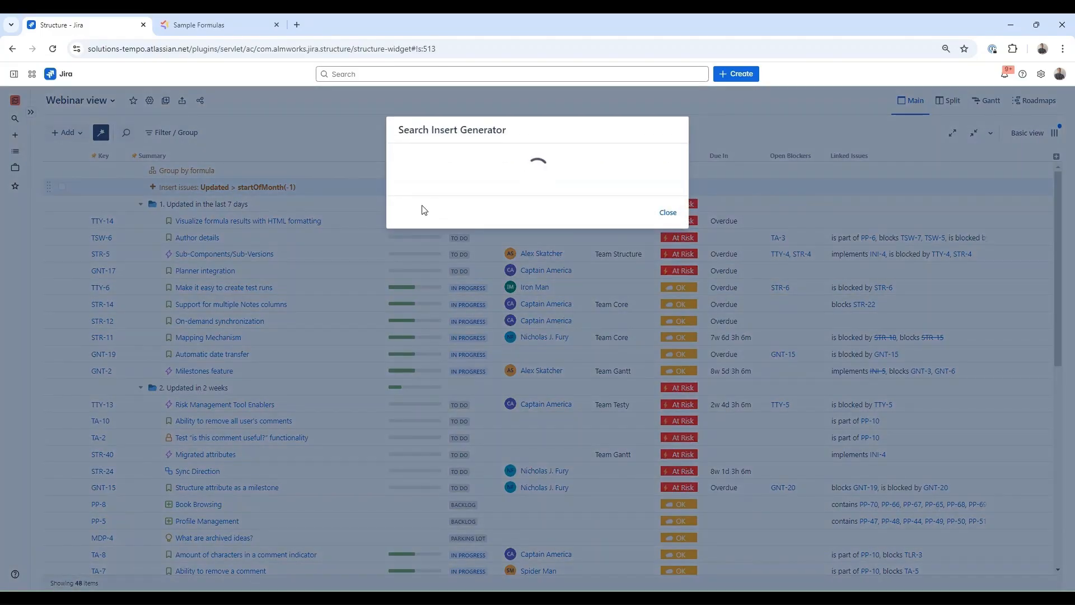
pyautogui.click(472, 191)
pyautogui.write('and ty')
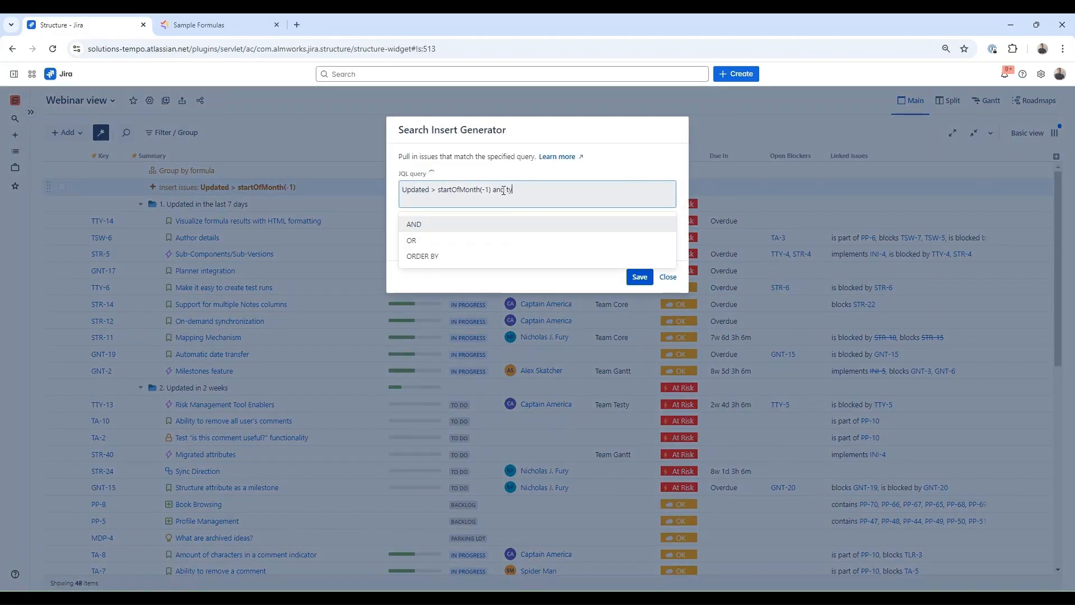
pyautogui.write('pe = epic')
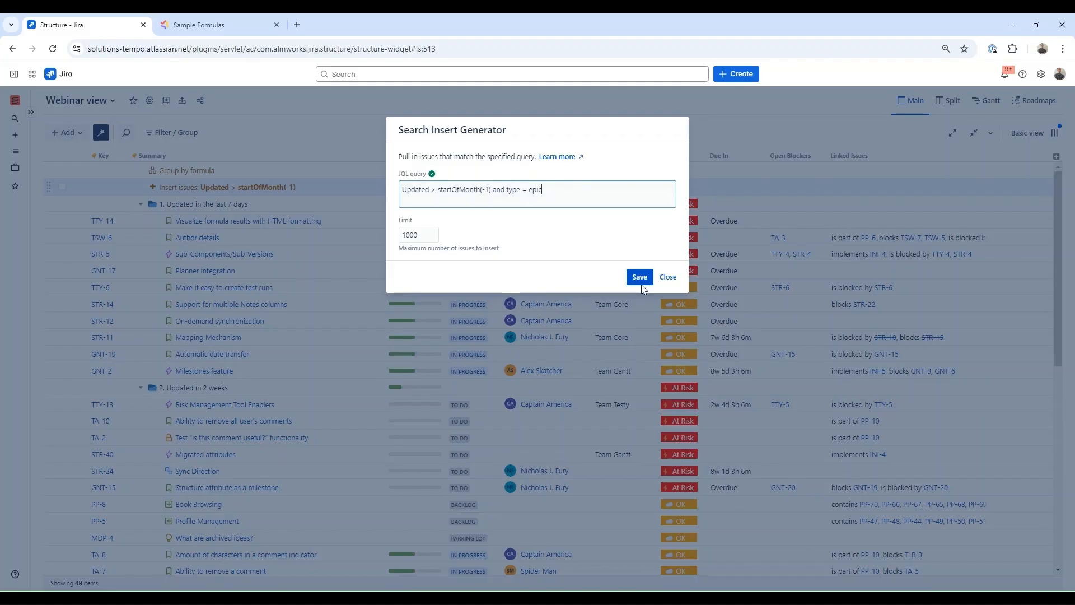
pyautogui.click(640, 277)
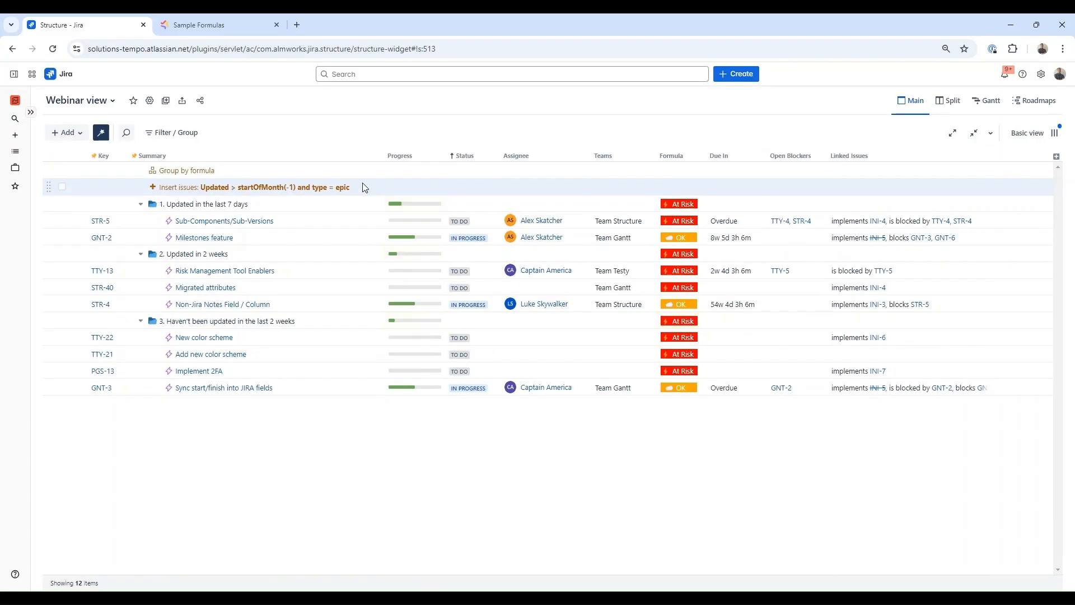
# - Extend the inserted epics with their child issues via the Parent field
pyautogui.click(67, 132)
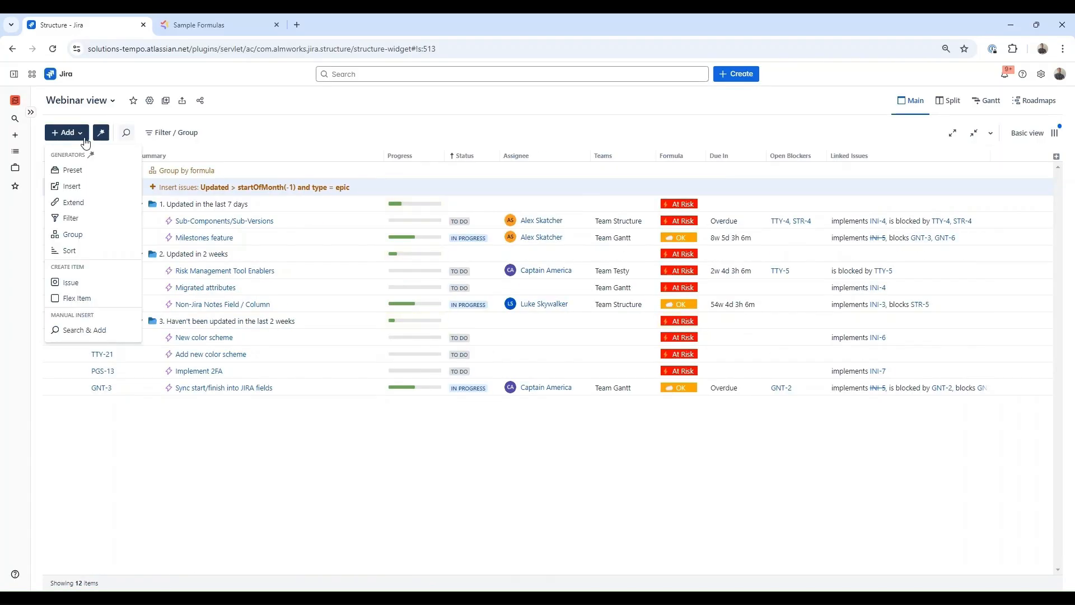
pyautogui.click(95, 209)
pyautogui.click(469, 182)
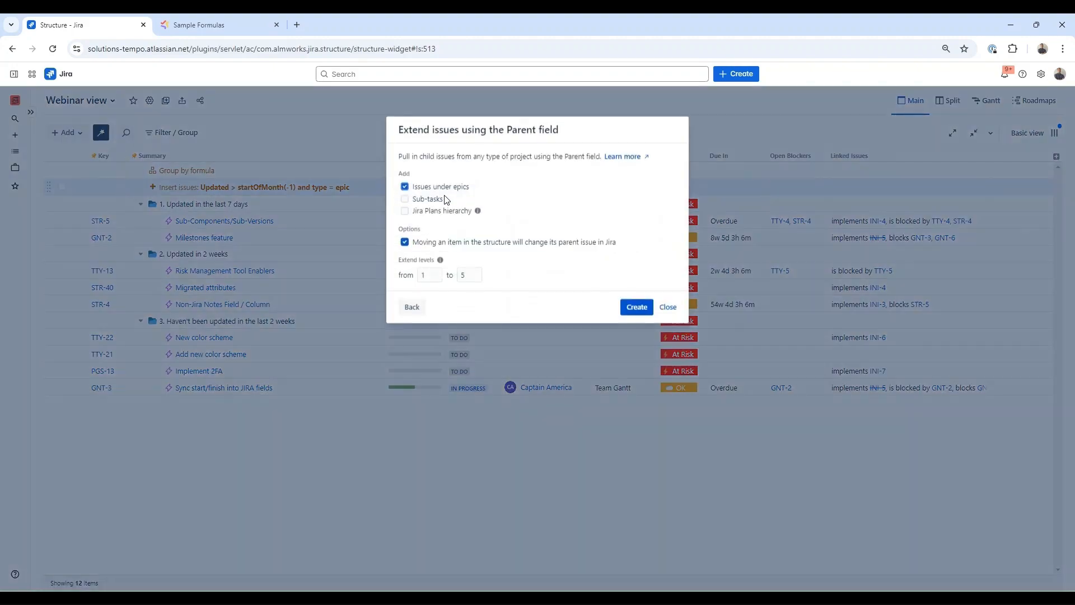
pyautogui.click(628, 305)
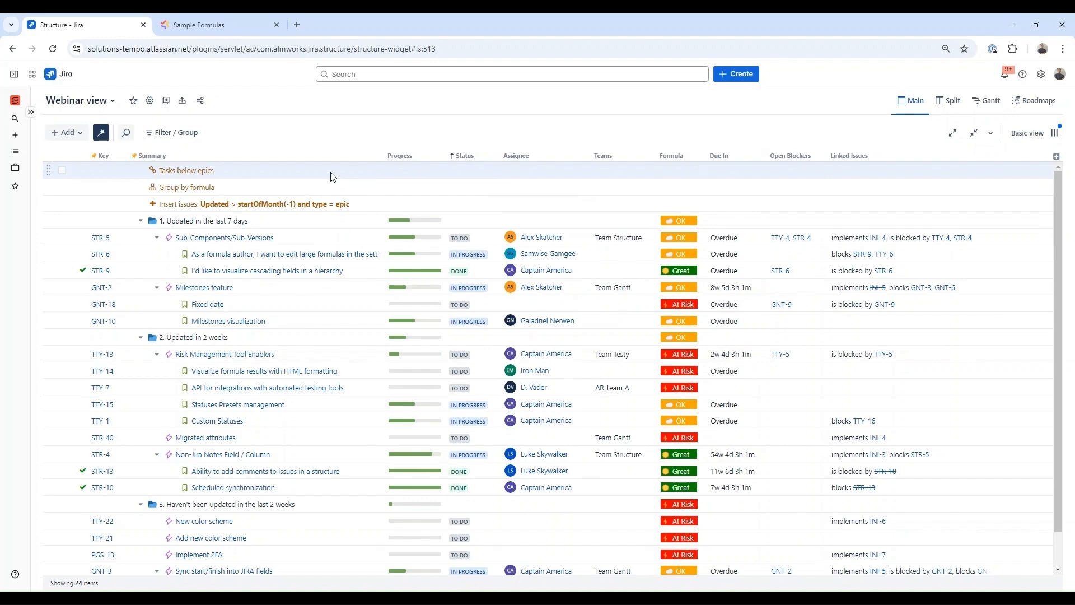
# - Add a level-1 formula filter from the pasted epic/status formula, restoring the word 'type'
pyautogui.click(66, 132)
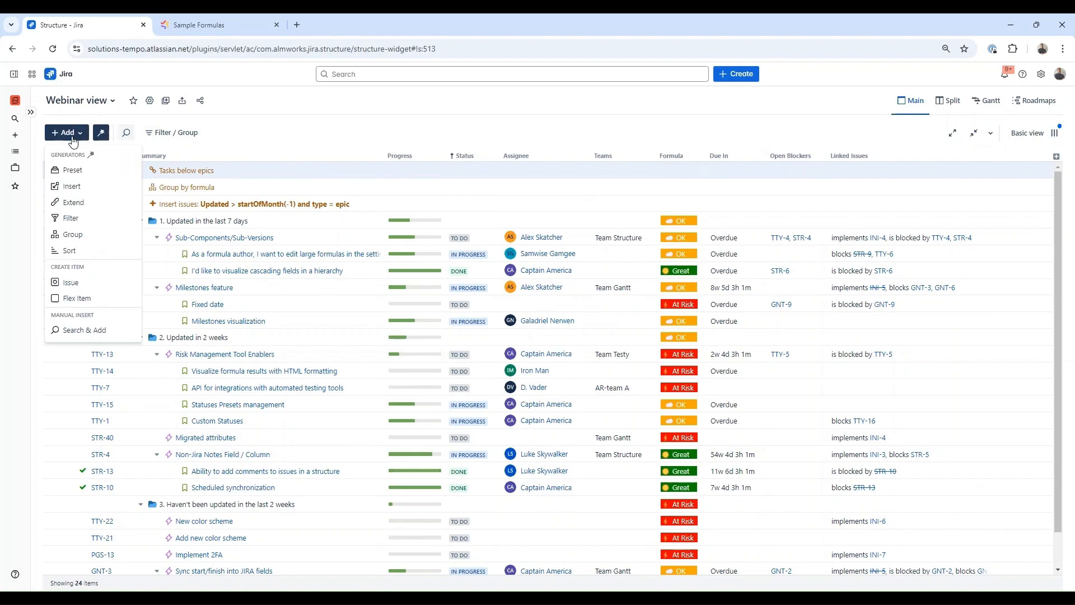
pyautogui.click(79, 219)
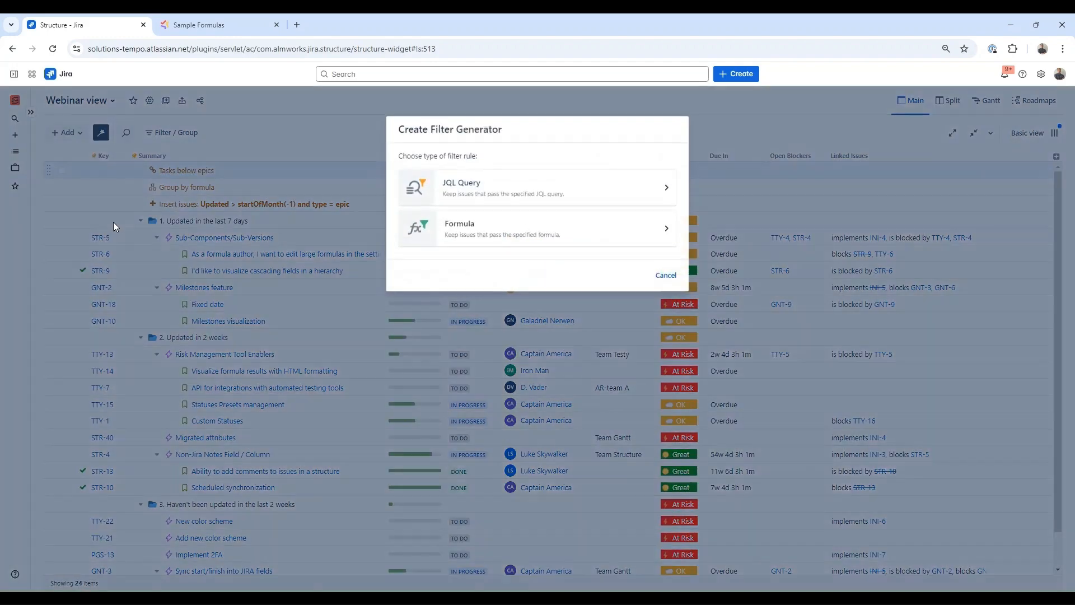
pyautogui.click(488, 231)
pyautogui.write('type = "epic" and status = "to do" and CONTAINS(ARRAY#children{status}, "In Progress")')
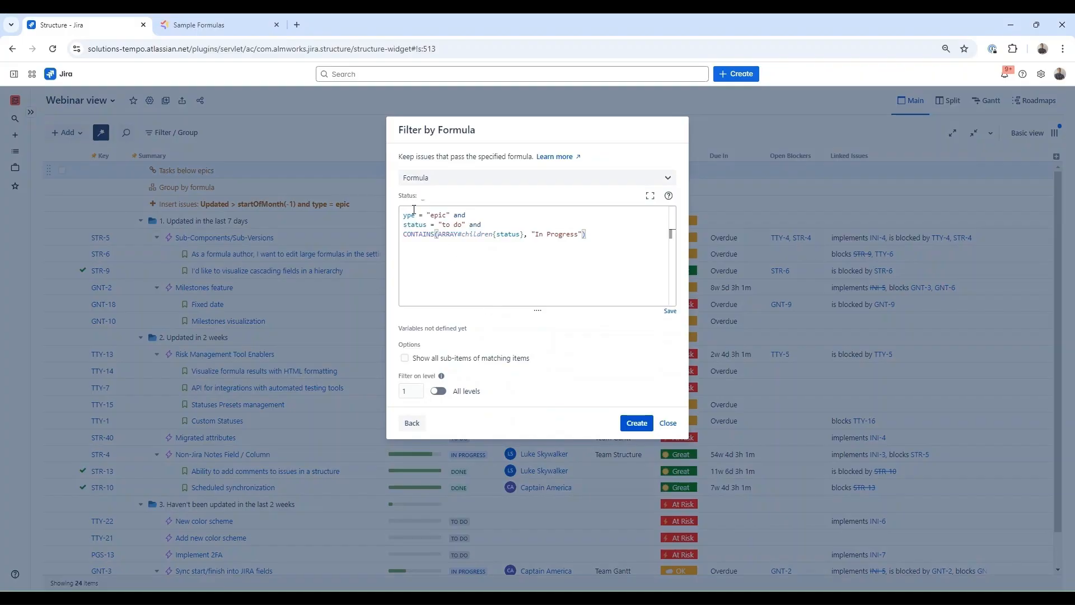
pyautogui.click(404, 215)
pyautogui.write('t')
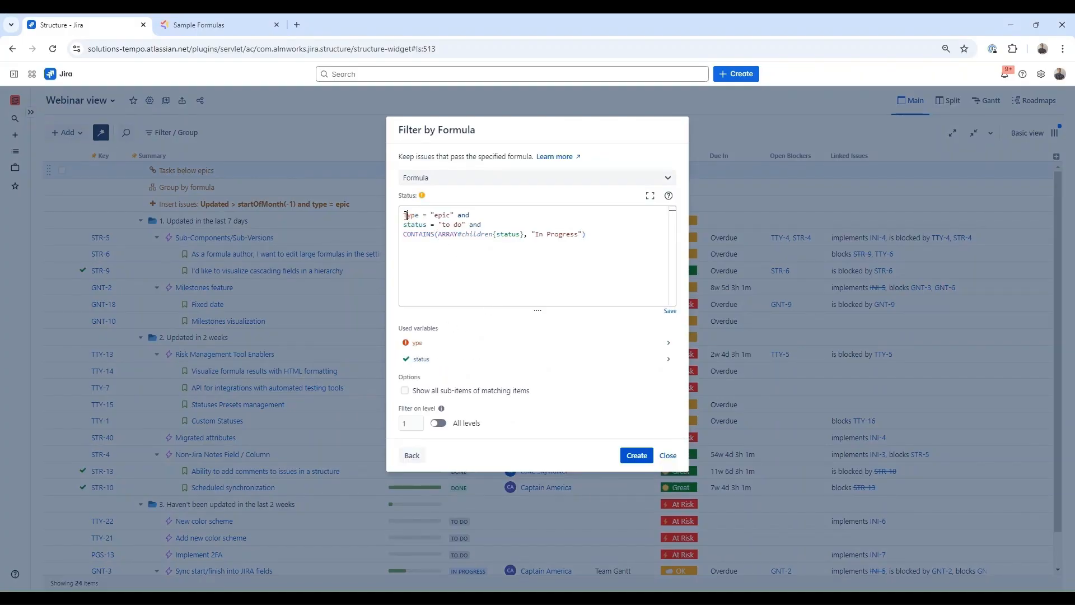
pyautogui.click(542, 215)
pyautogui.click(636, 455)
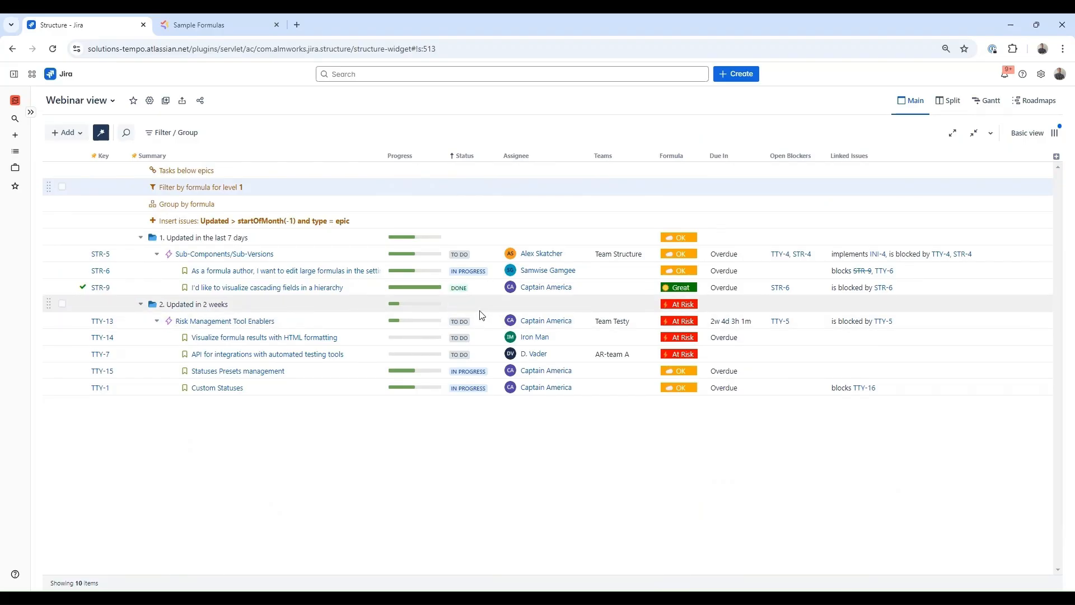
# - Set TTY-13's status to In Progress
pyautogui.click(481, 326)
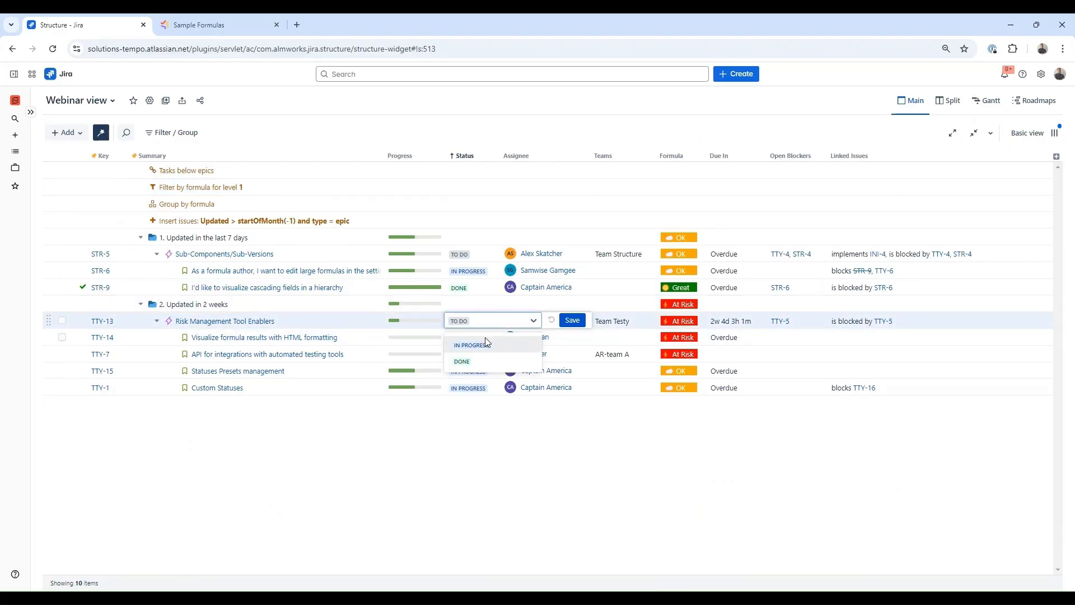
pyautogui.click(485, 344)
pyautogui.click(573, 320)
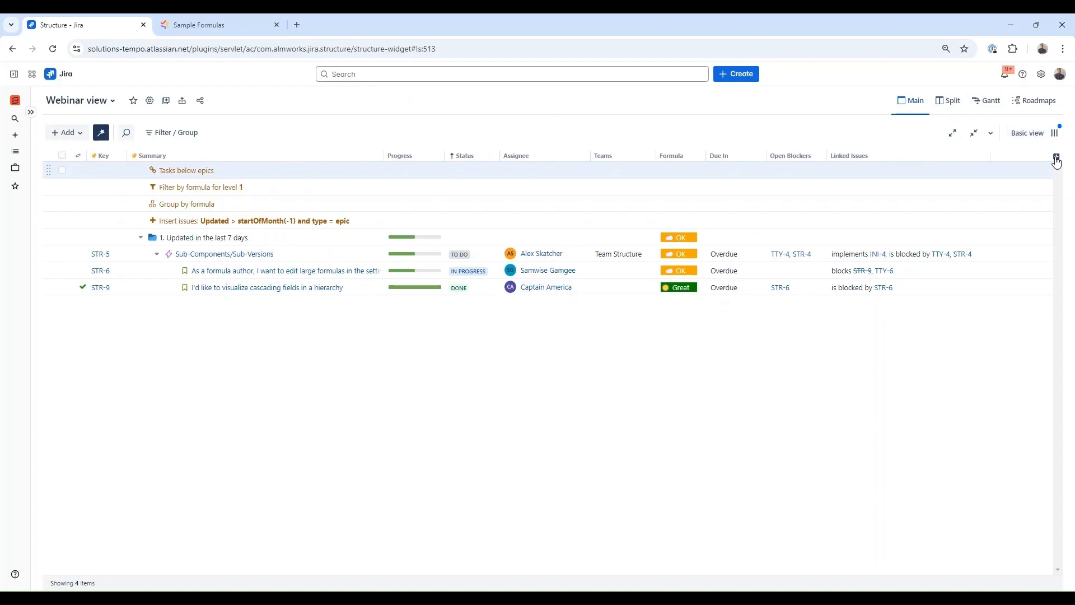
pyautogui.click(1055, 133)
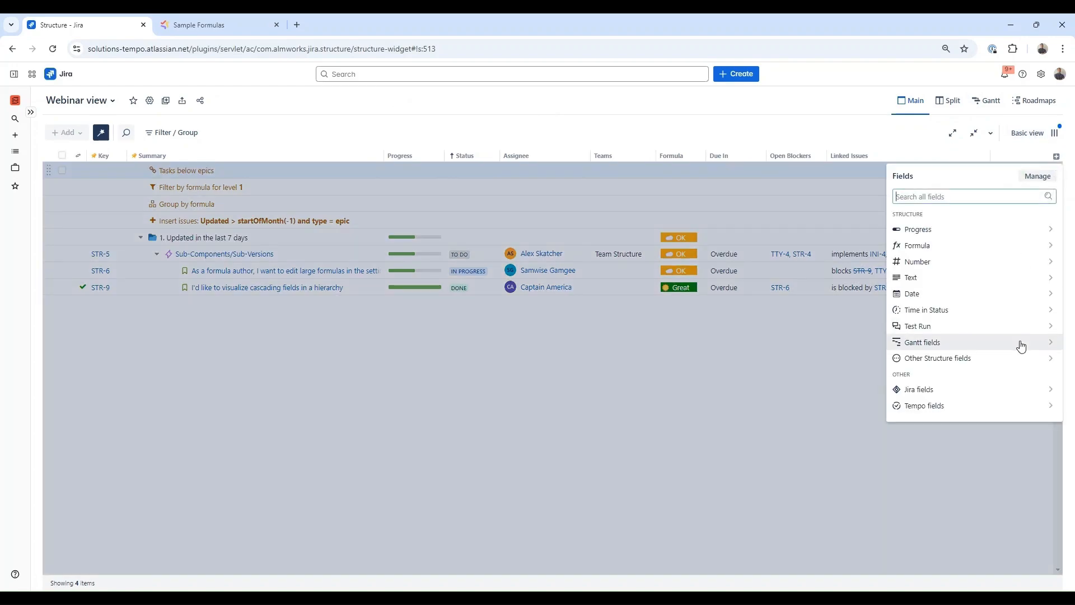
pyautogui.click(997, 406)
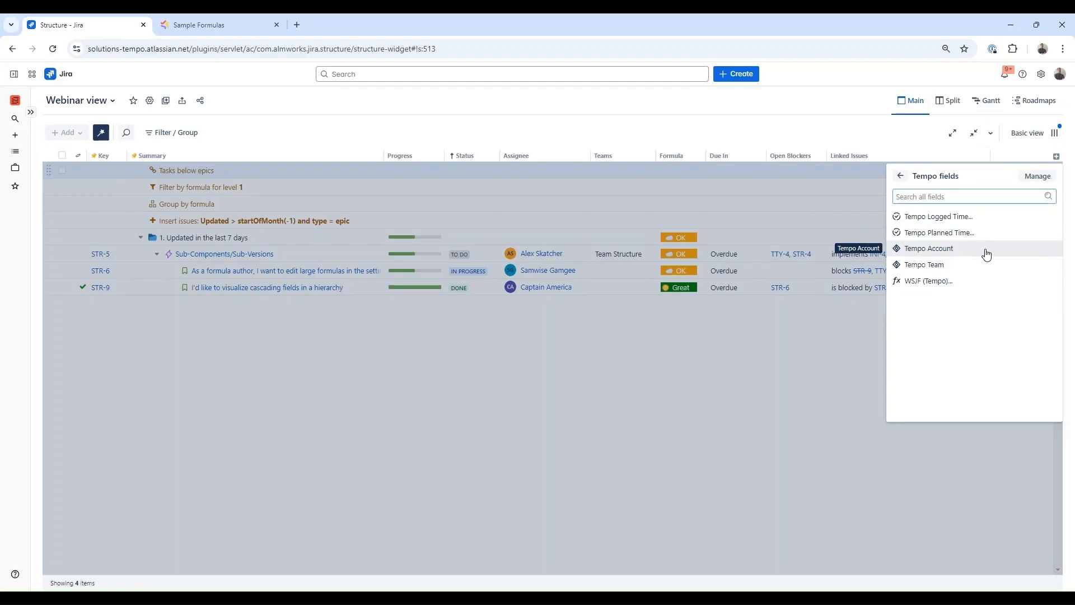
pyautogui.click(599, 107)
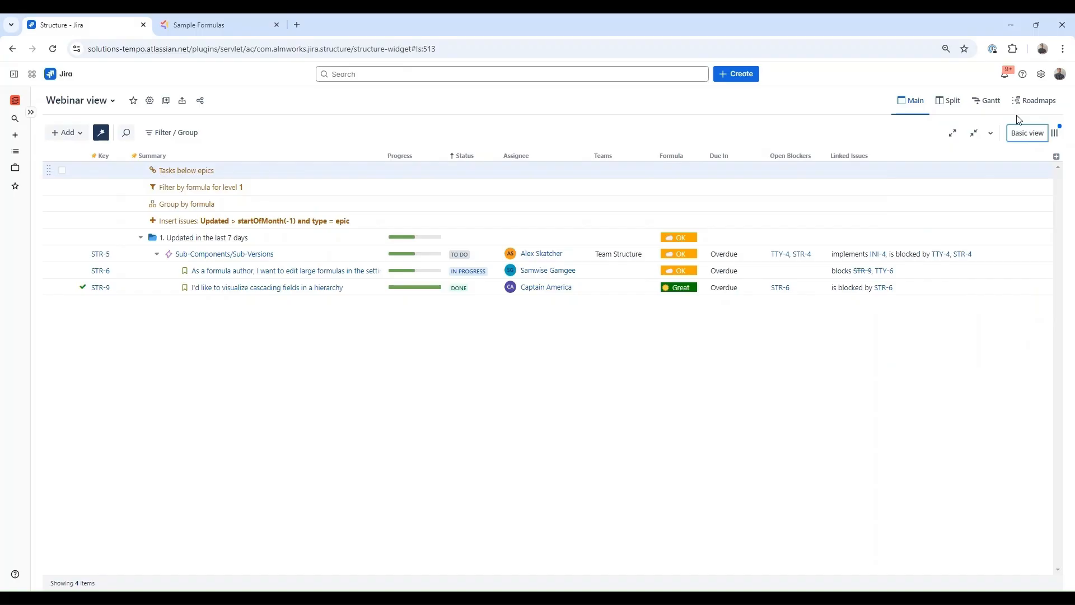
# - Save the layout as 'Webinar view', ticking Default view and unticking Make Public
pyautogui.click(1056, 133)
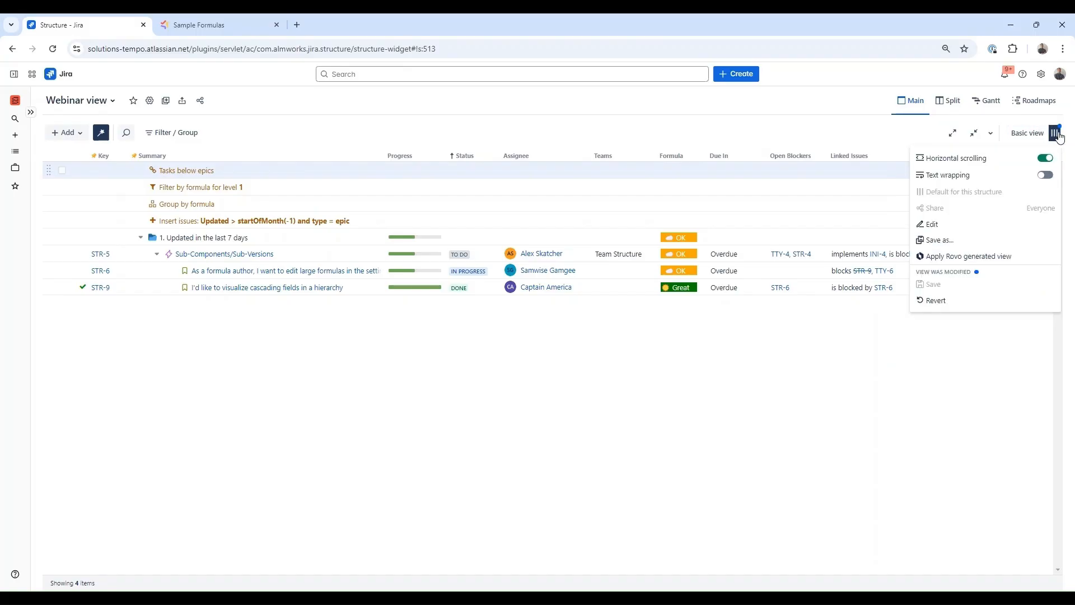
pyautogui.click(980, 240)
pyautogui.write('Webinar view')
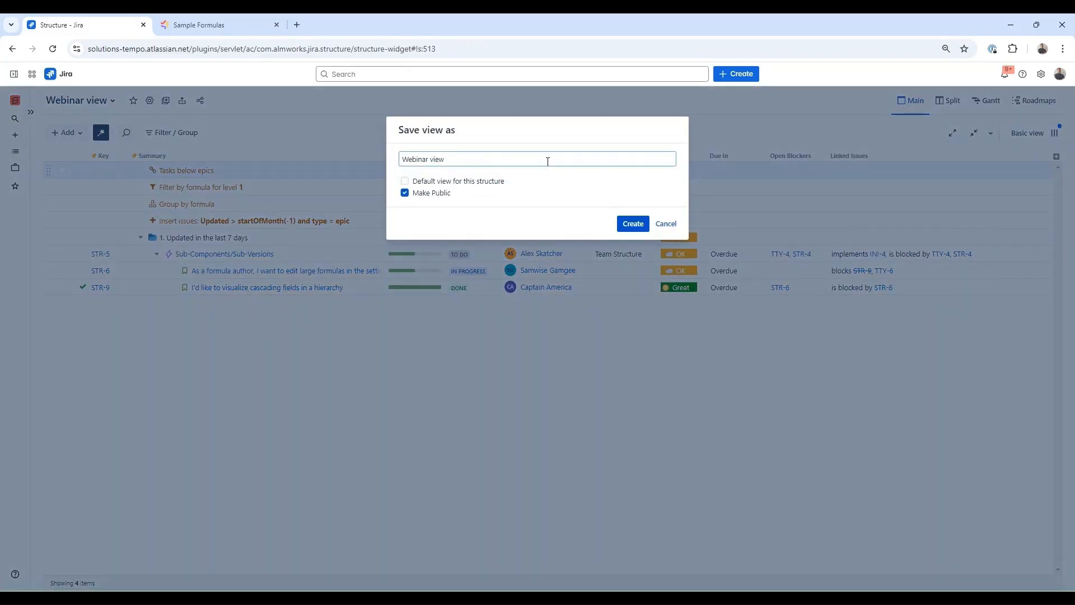
pyautogui.click(459, 184)
pyautogui.click(439, 195)
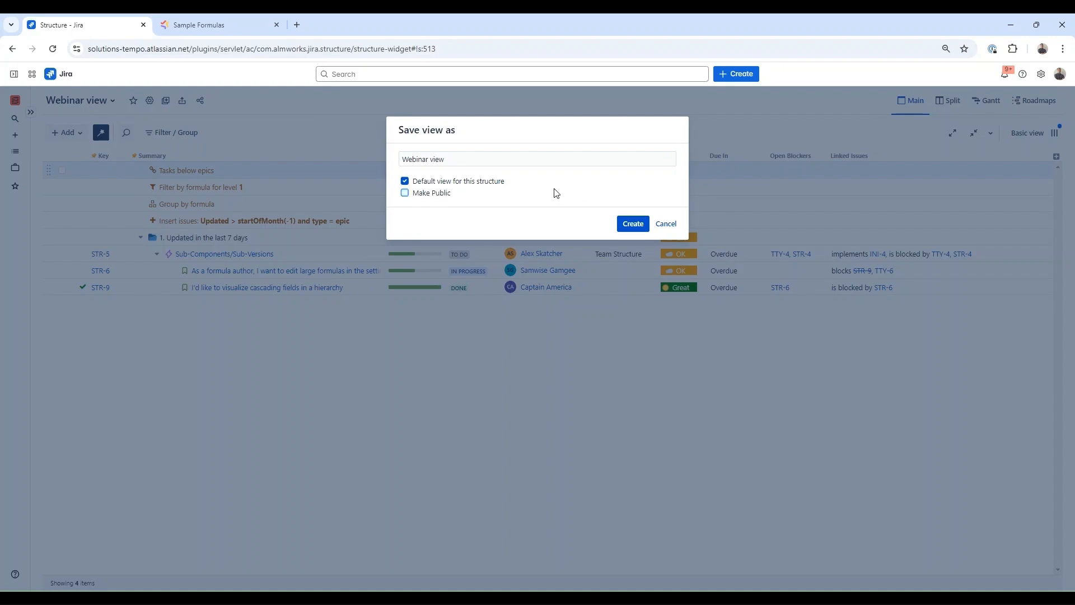
pyautogui.click(633, 224)
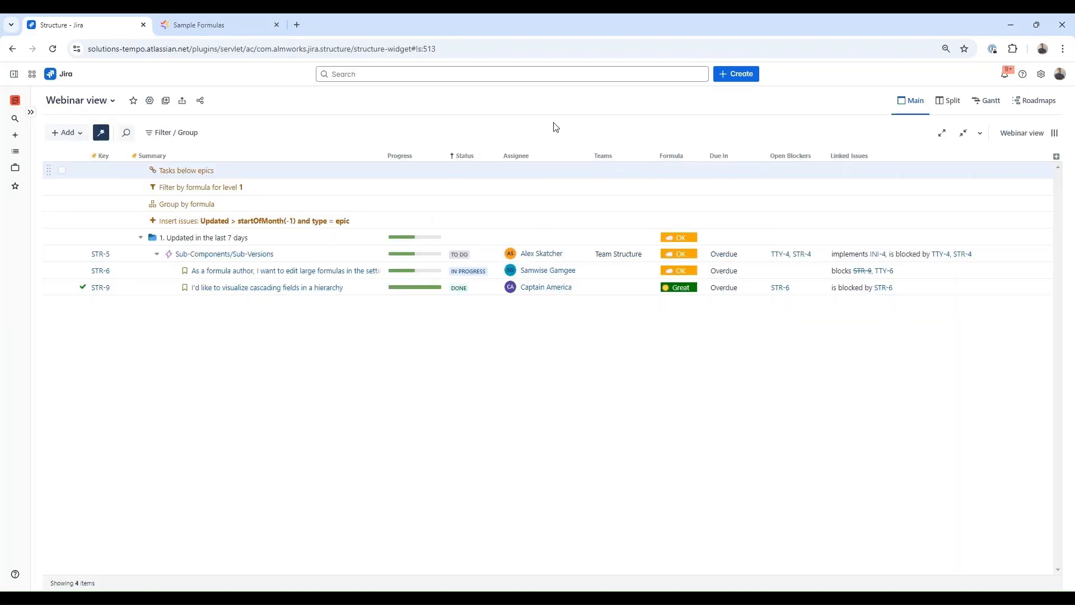
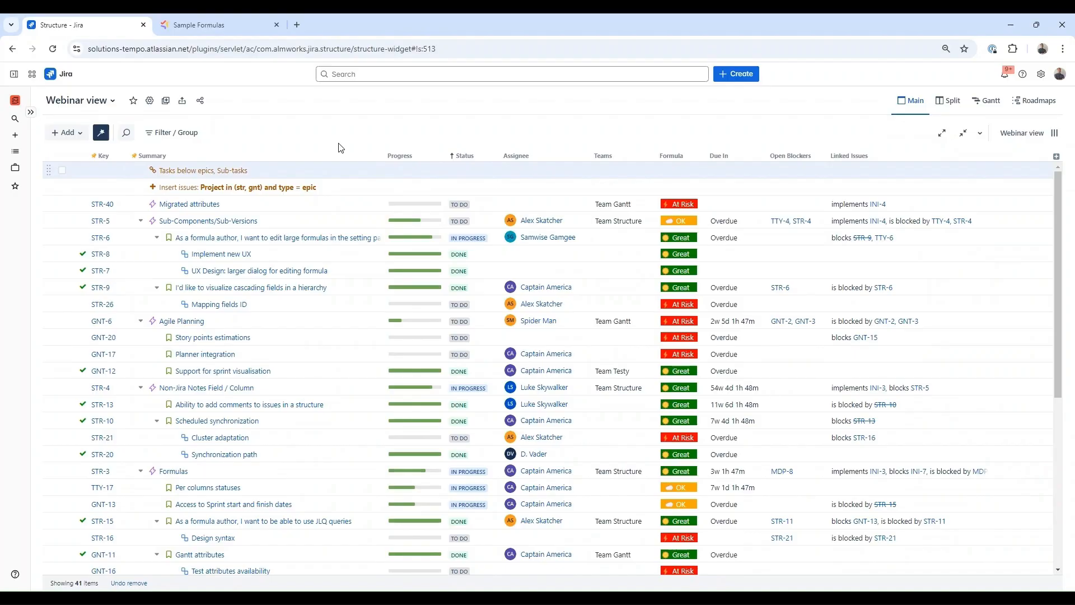
# - Group the Webinar view's issues by assignee, then by status under each assignee
pyautogui.click(185, 136)
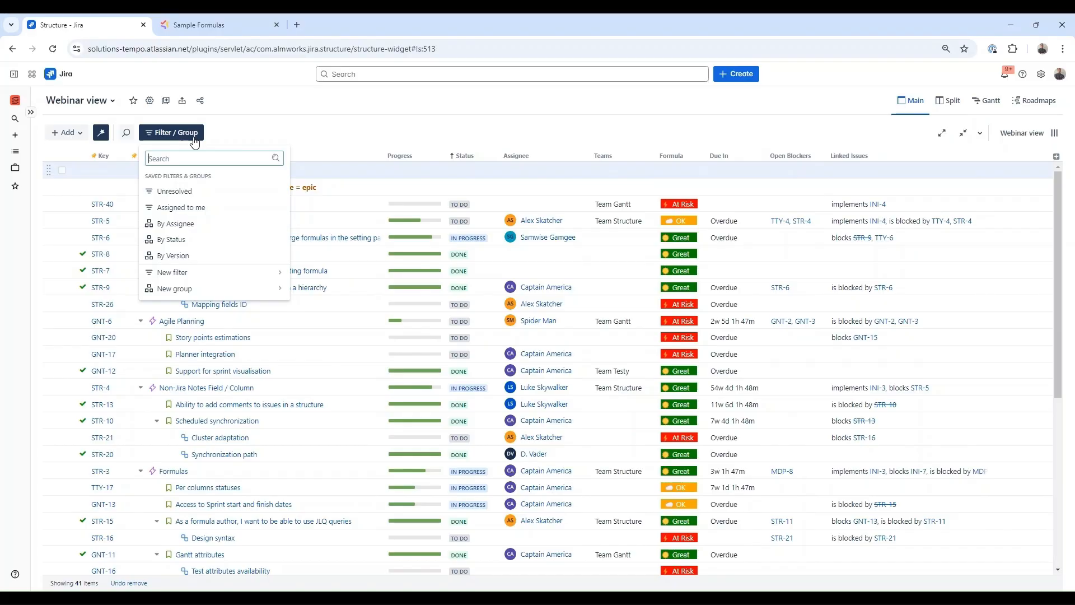
pyautogui.click(198, 225)
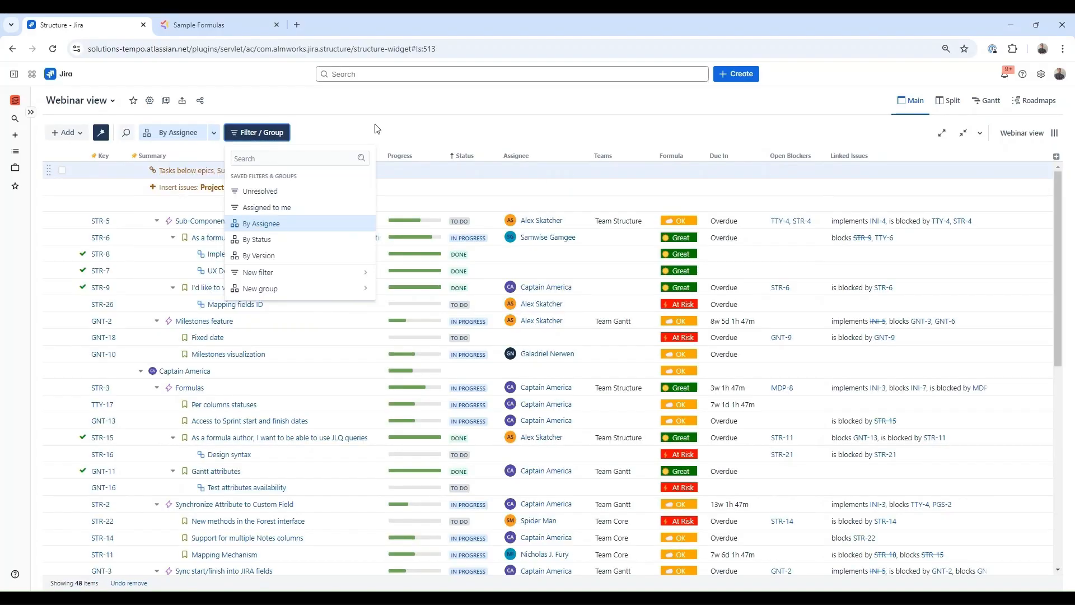
pyautogui.click(313, 93)
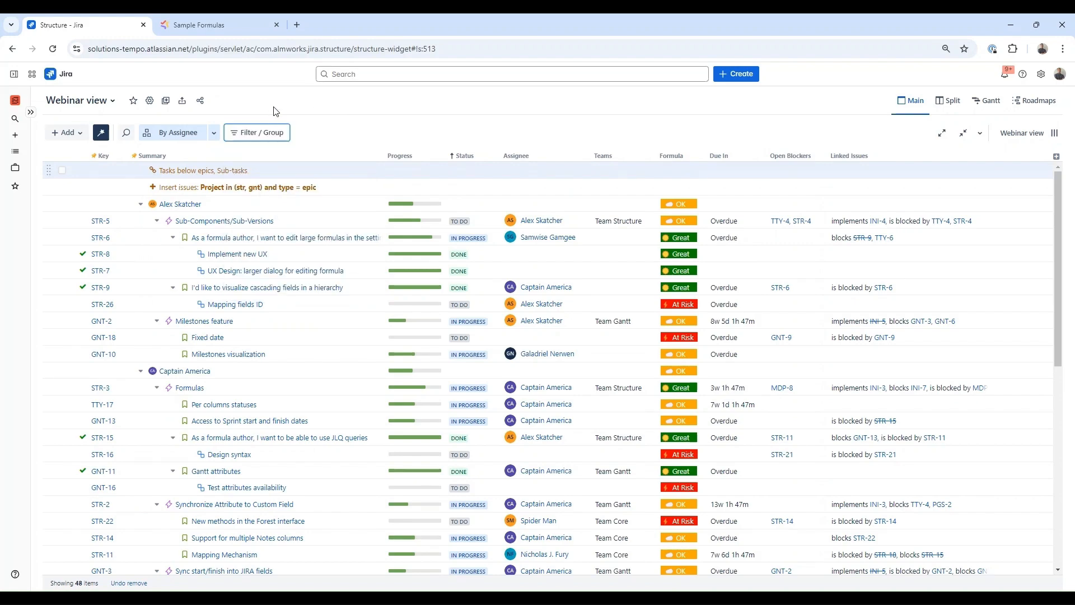
pyautogui.click(283, 131)
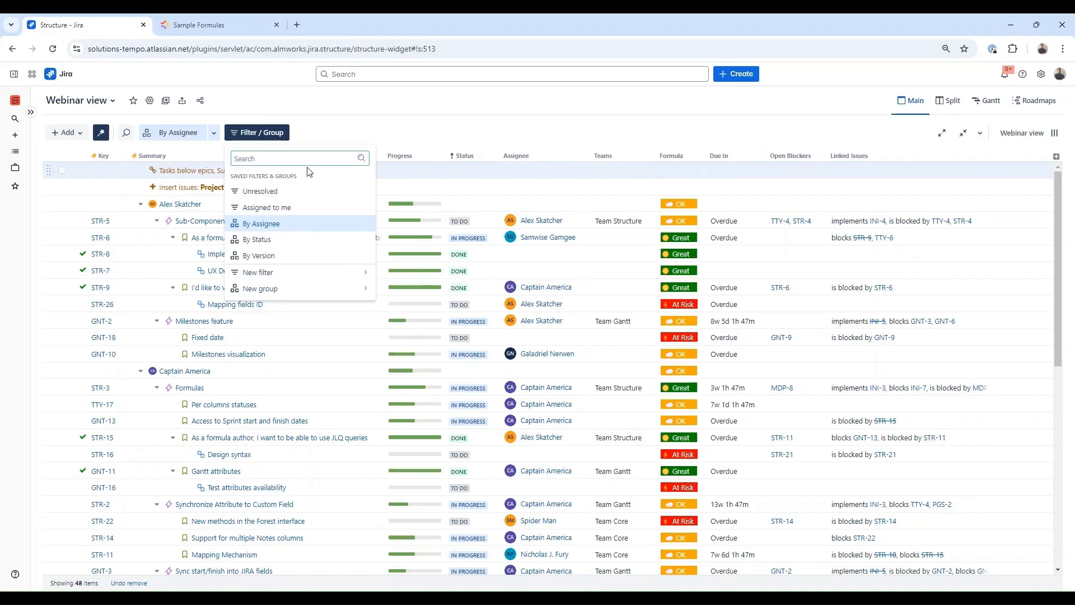
pyautogui.click(293, 237)
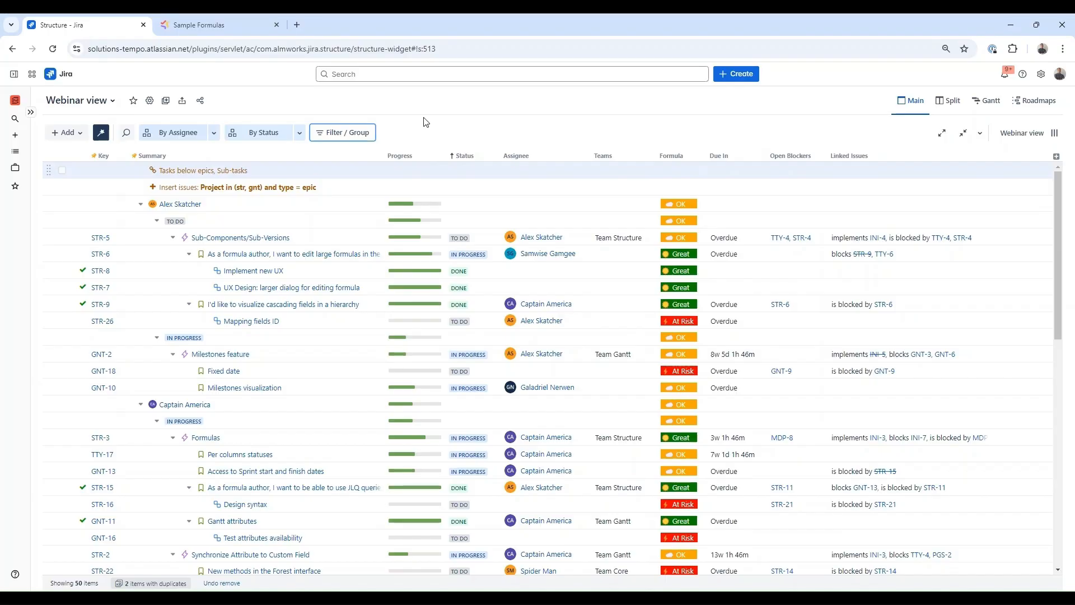
pyautogui.click(261, 138)
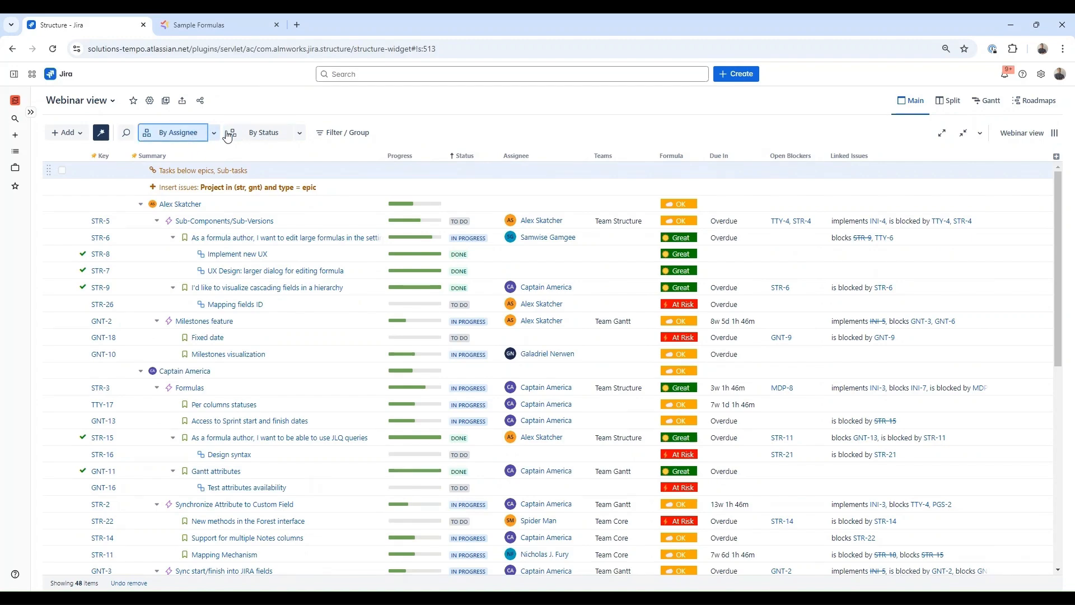
pyautogui.click(261, 136)
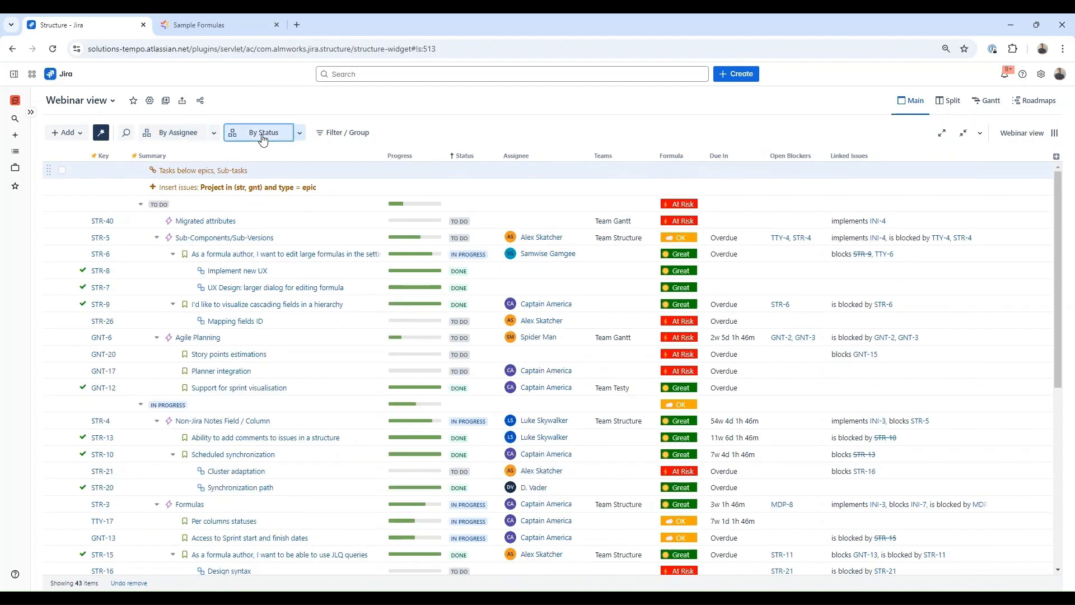
# - Apply the Unresolved saved filter so only unresolved issues show
pyautogui.click(347, 135)
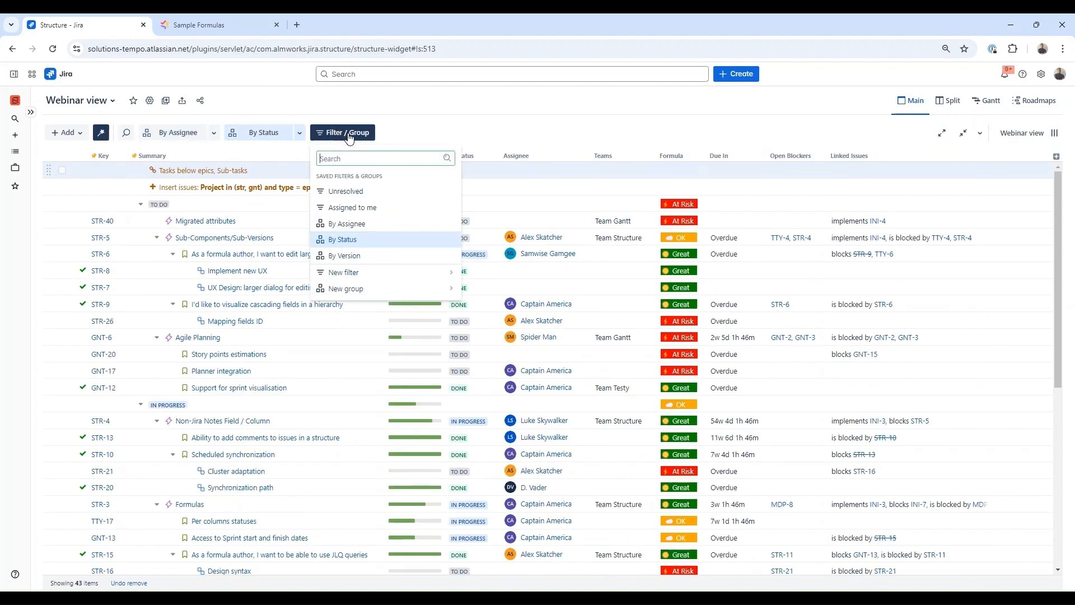
pyautogui.click(352, 192)
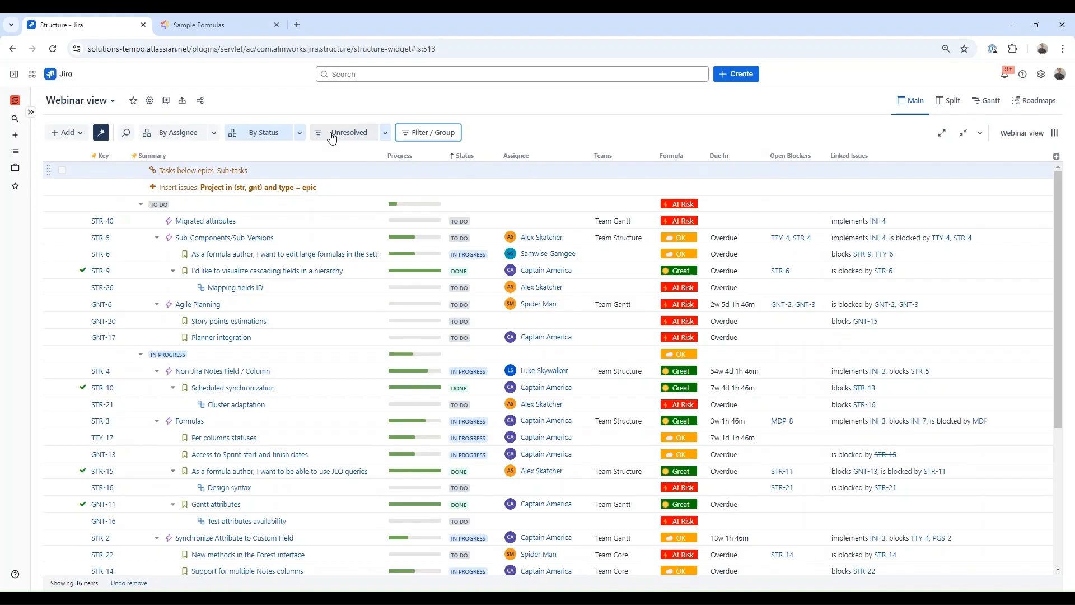
pyautogui.click(424, 135)
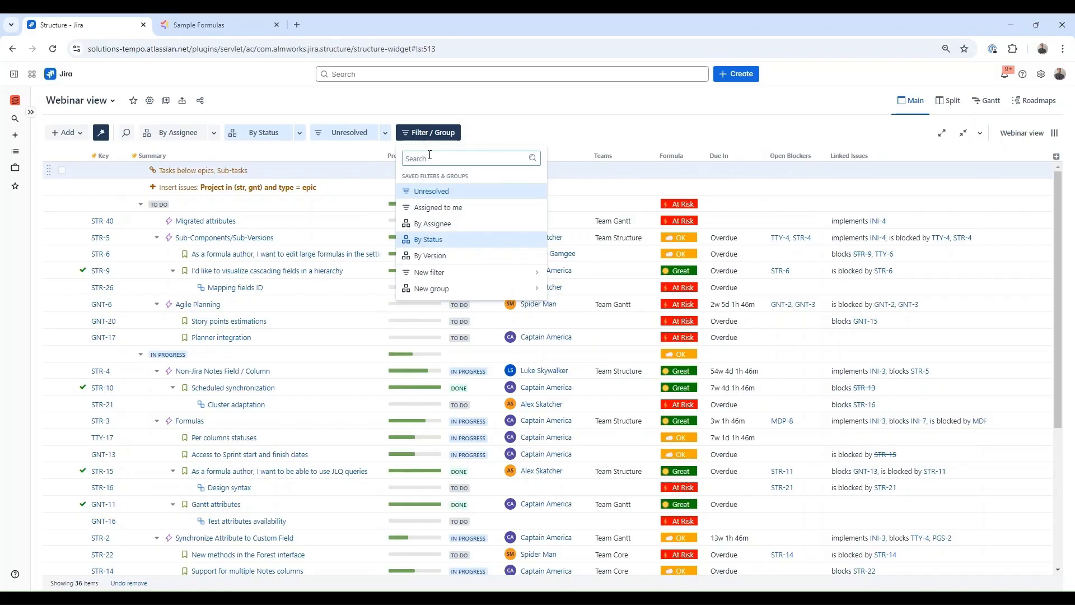
# - Add a Teams filter limited to Team Structure and switch off the status grouping
pyautogui.click(478, 274)
pyautogui.write('t')
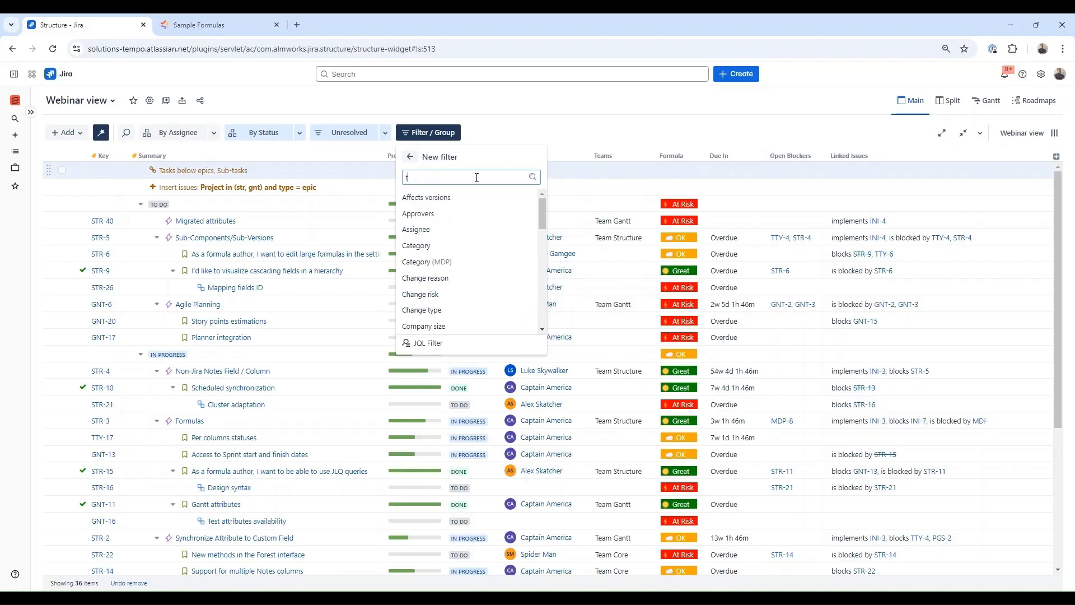
pyautogui.write('eams')
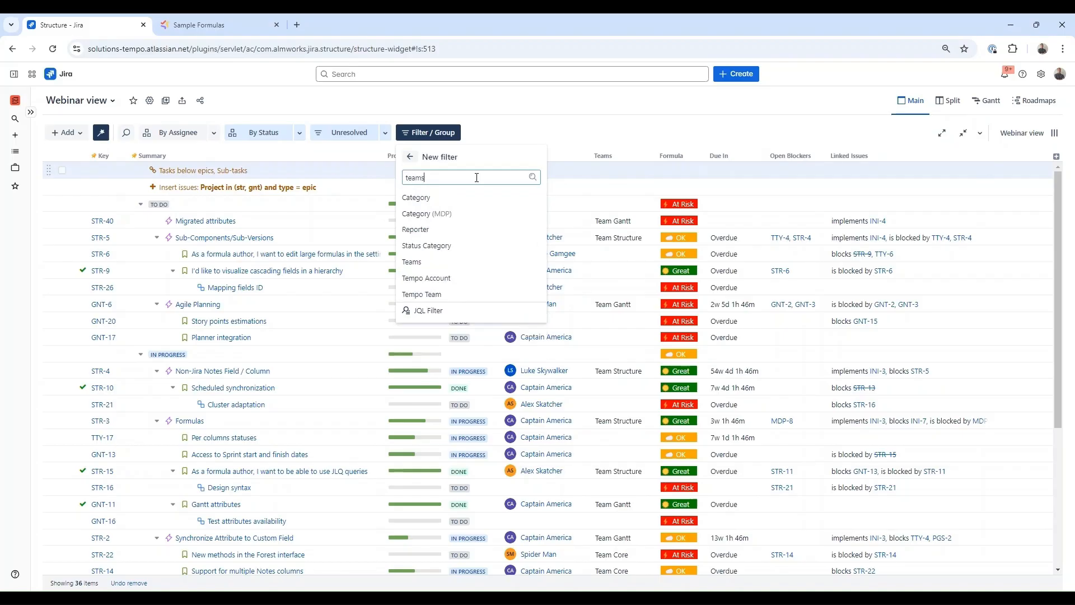
pyautogui.click(473, 199)
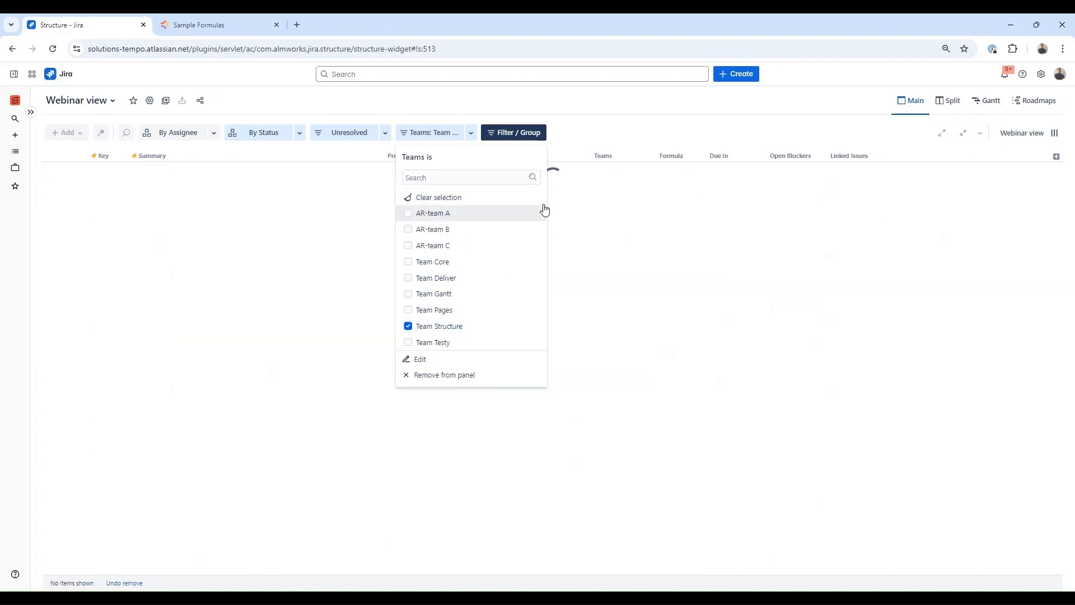
pyautogui.click(569, 101)
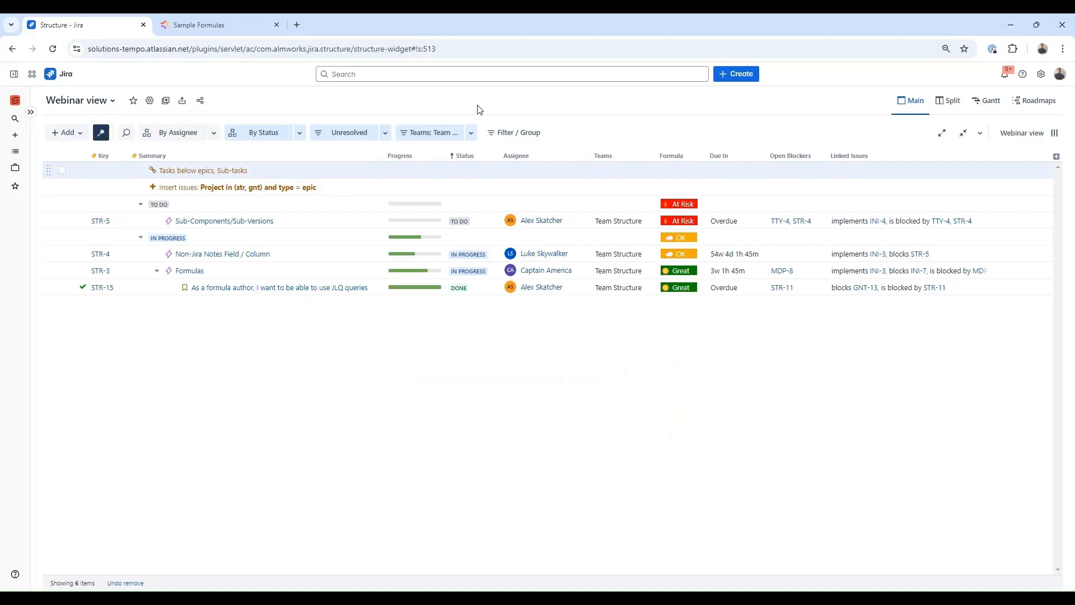
pyautogui.click(258, 133)
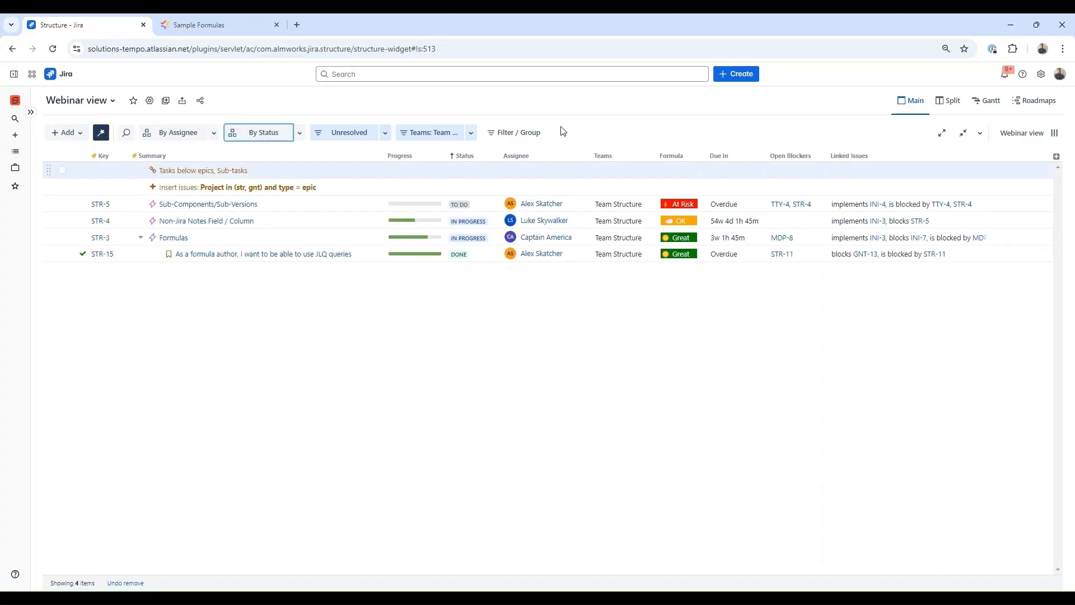
# - Add a second Teams filter for Team Gantt, leaving the Team Structure filter switched off
pyautogui.click(525, 133)
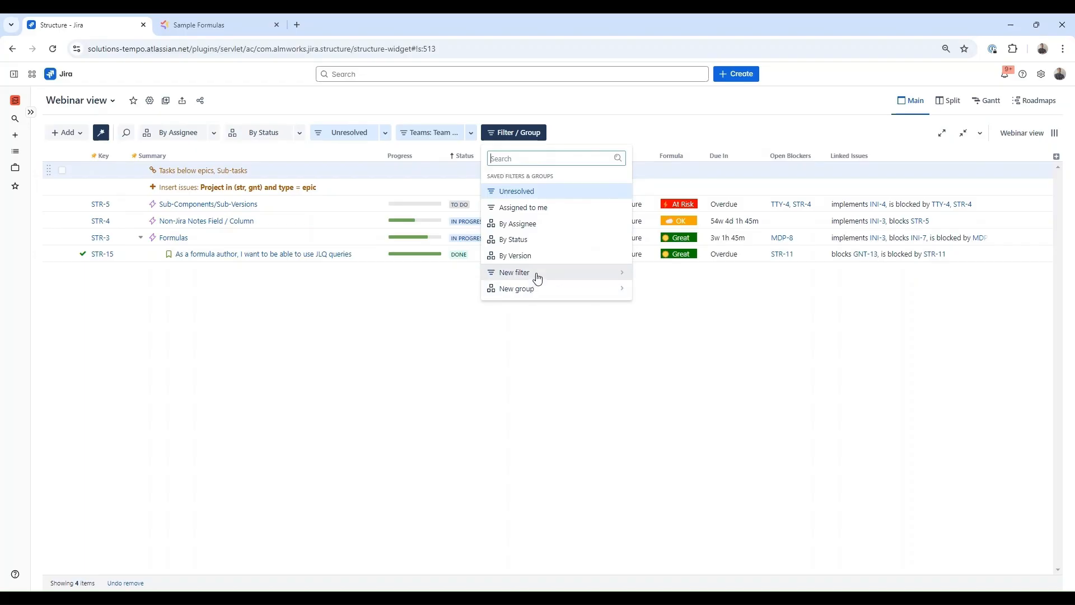
pyautogui.click(514, 273)
pyautogui.write('teams')
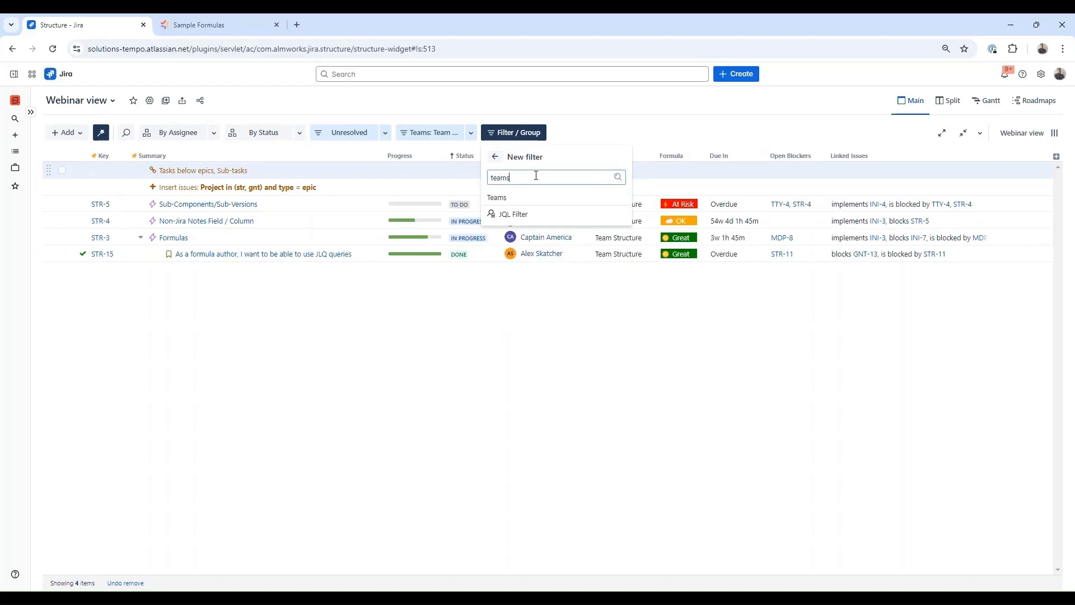
pyautogui.click(530, 197)
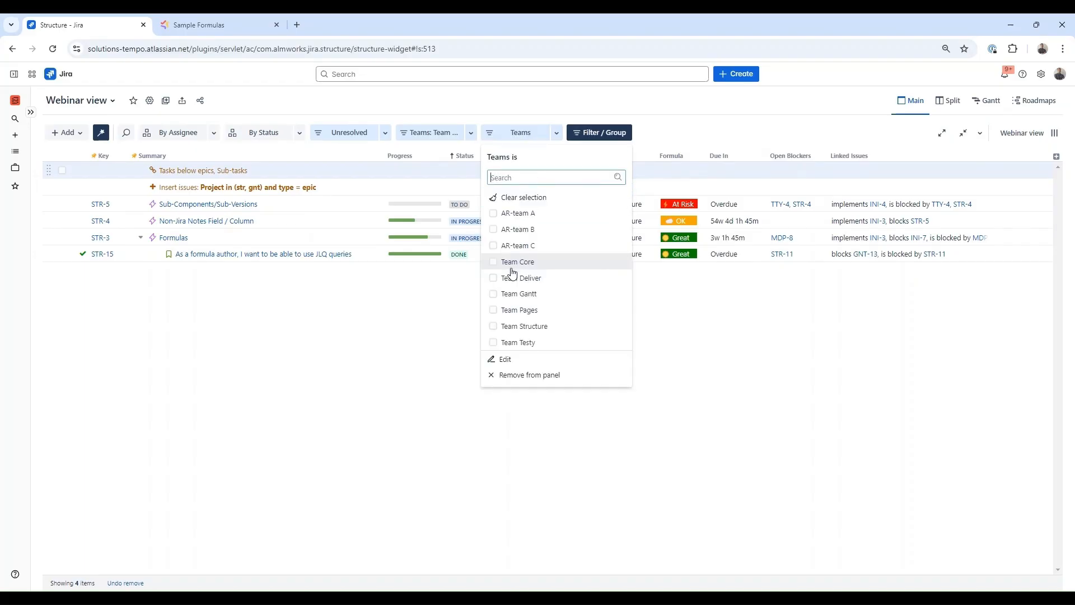
pyautogui.click(494, 293)
pyautogui.click(700, 140)
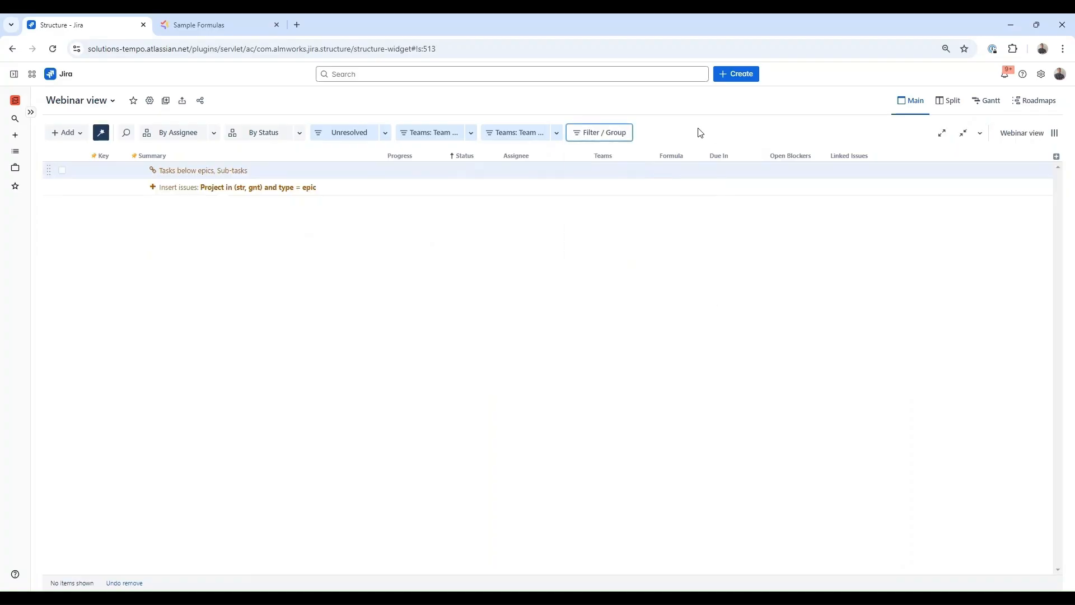
pyautogui.click(412, 136)
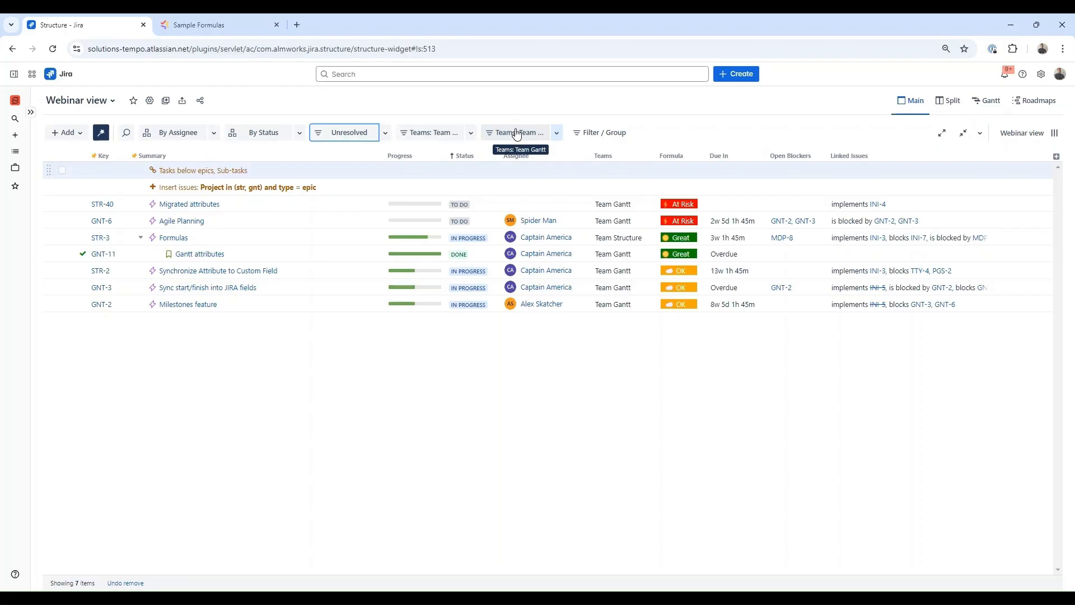
pyautogui.click(439, 134)
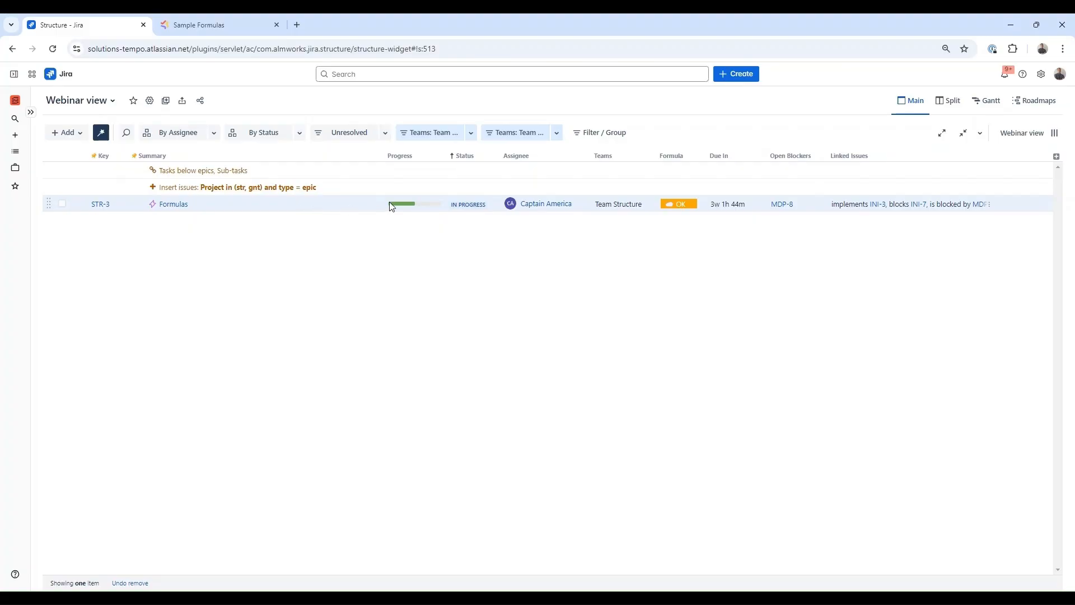
pyautogui.click(424, 135)
# - Switch off the Team Gantt filter chip
pyautogui.click(520, 135)
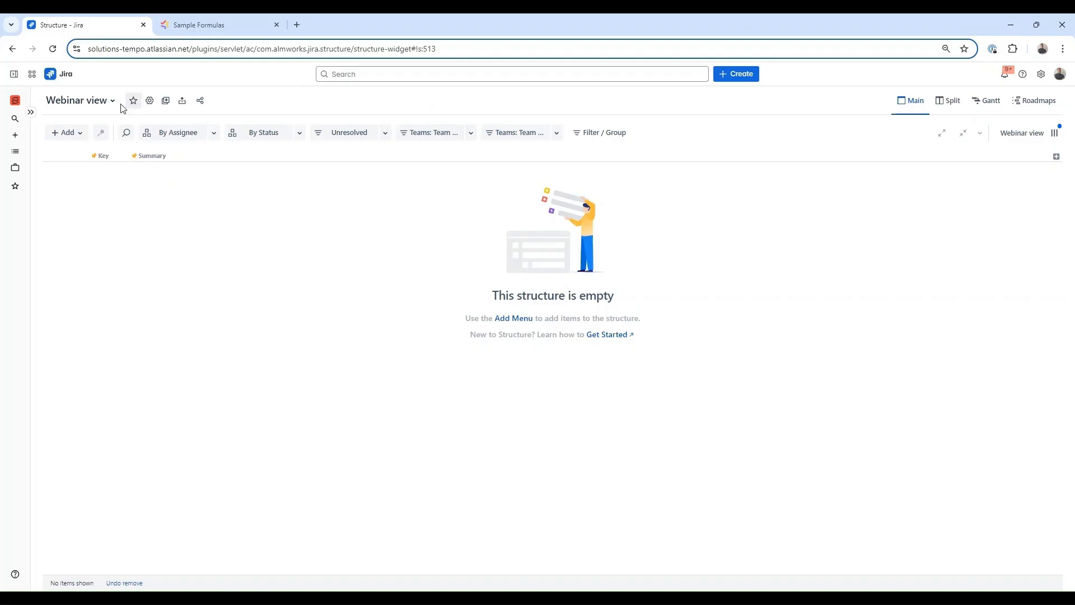
# - Start a Basic Insert Generator pulling issues from the Sprint planning project
pyautogui.click(66, 138)
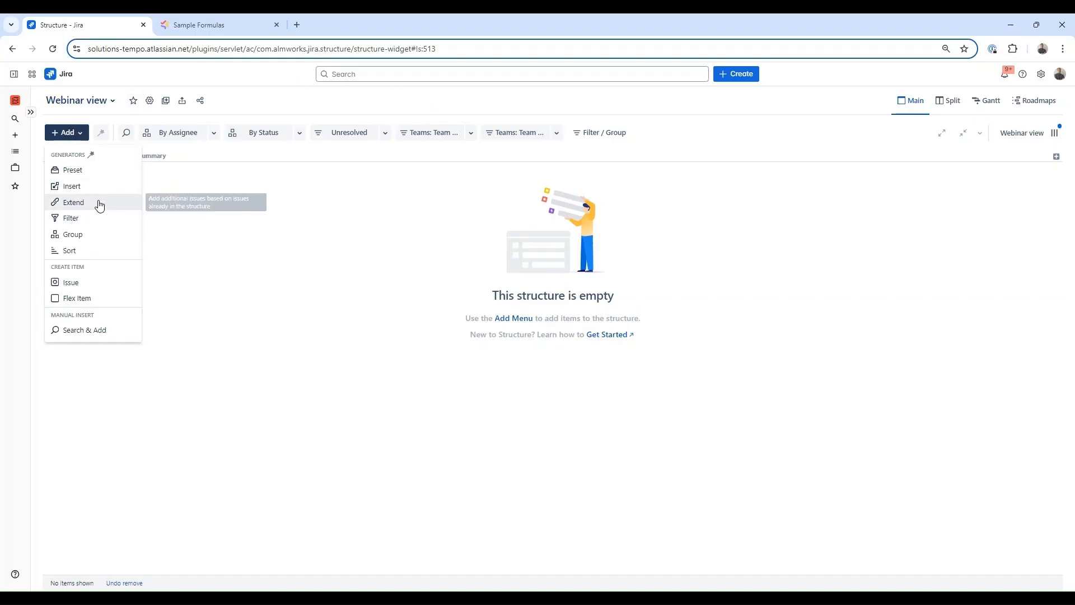
pyautogui.click(99, 188)
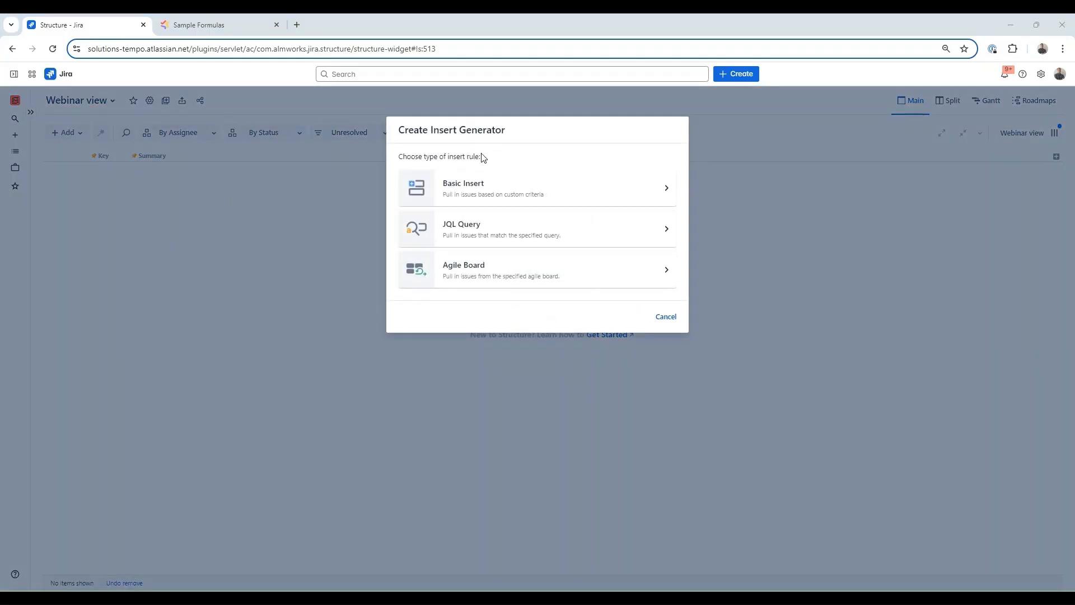
pyautogui.click(491, 186)
pyautogui.click(474, 189)
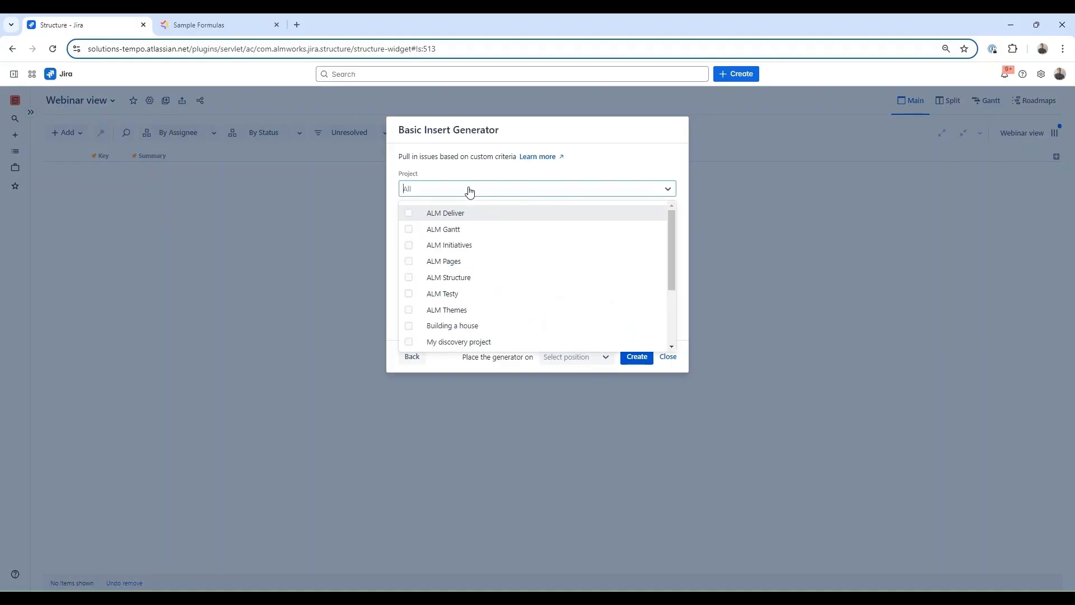
pyautogui.write('sp')
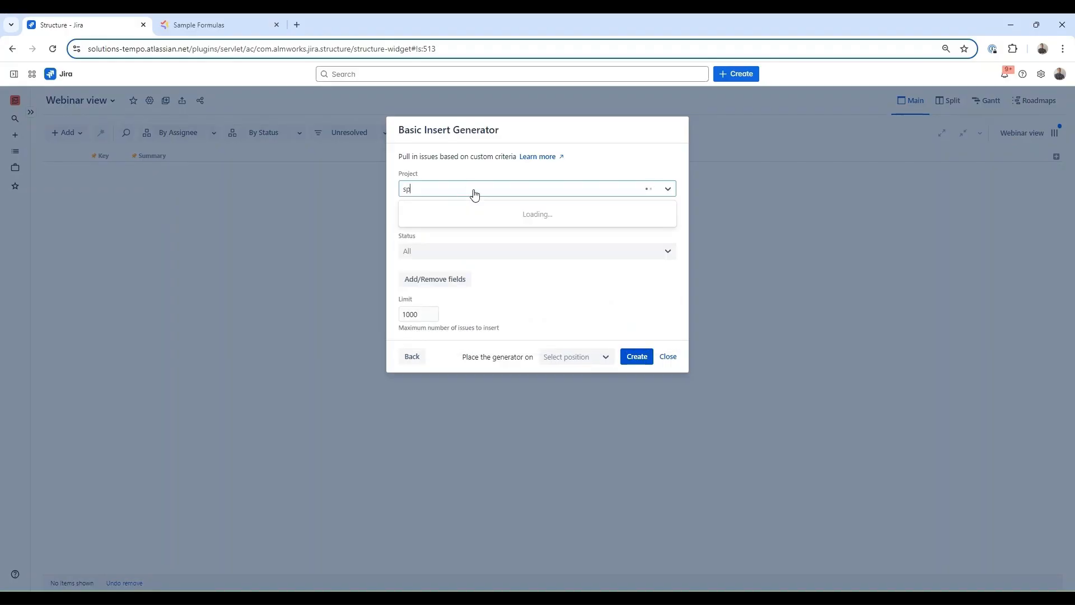
pyautogui.write('ri')
pyautogui.click(431, 214)
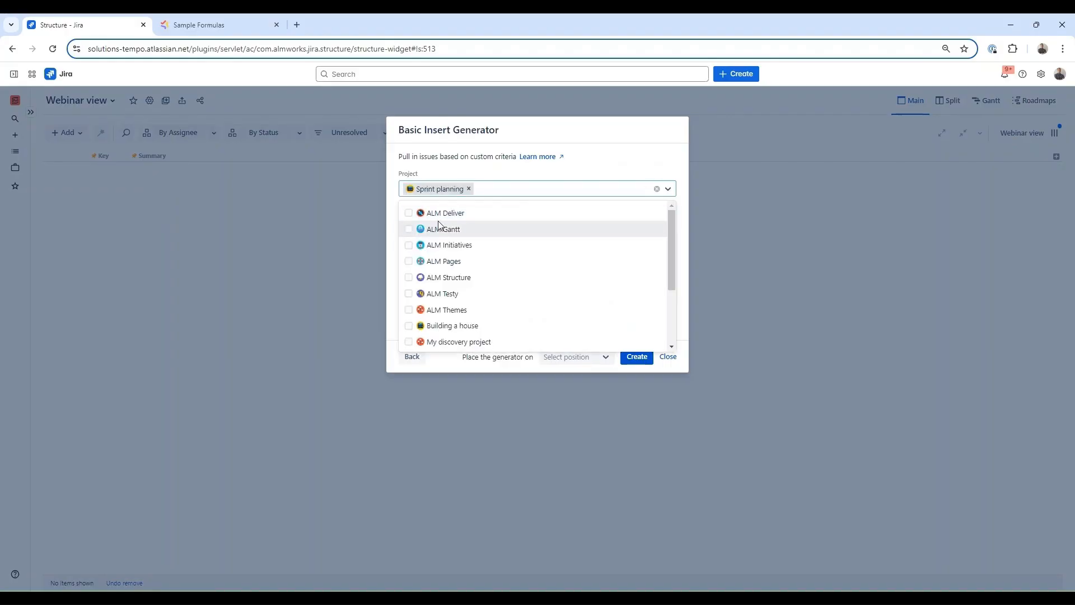
pyautogui.click(524, 176)
# - Limit the generator to Story and Bug issue types and create it, loading 28 items
pyautogui.click(483, 224)
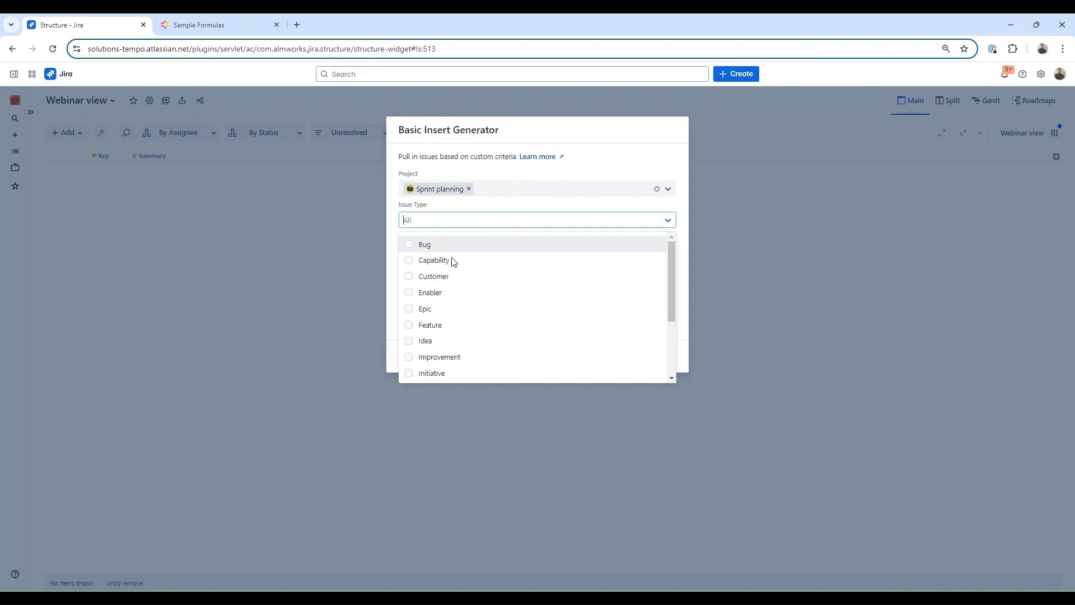
pyautogui.scroll(-3, 427, 324)
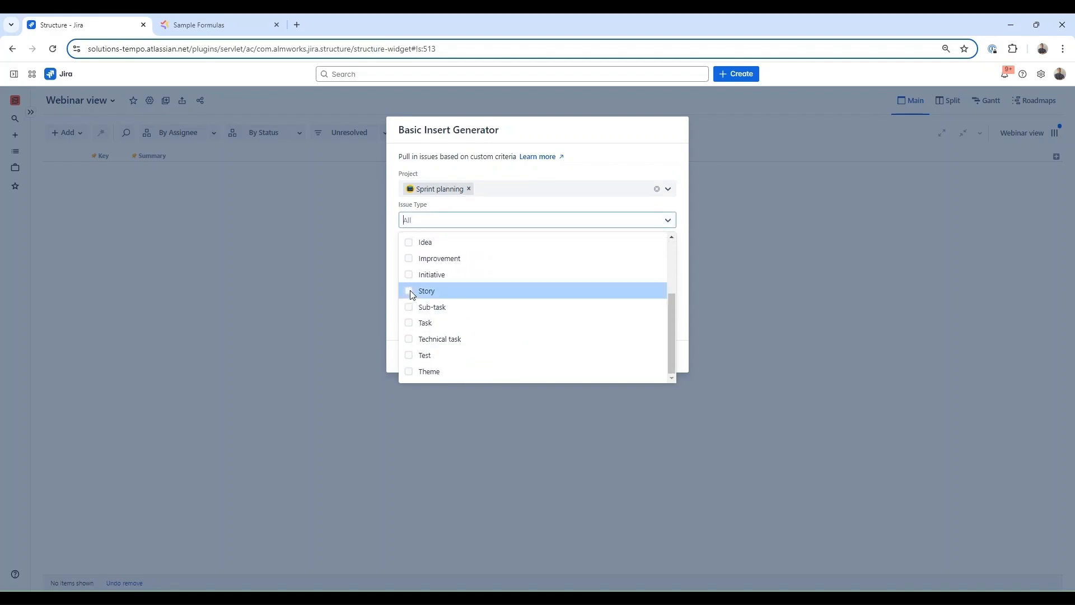
pyautogui.click(414, 290)
pyautogui.scroll(3, 412, 305)
pyautogui.click(408, 245)
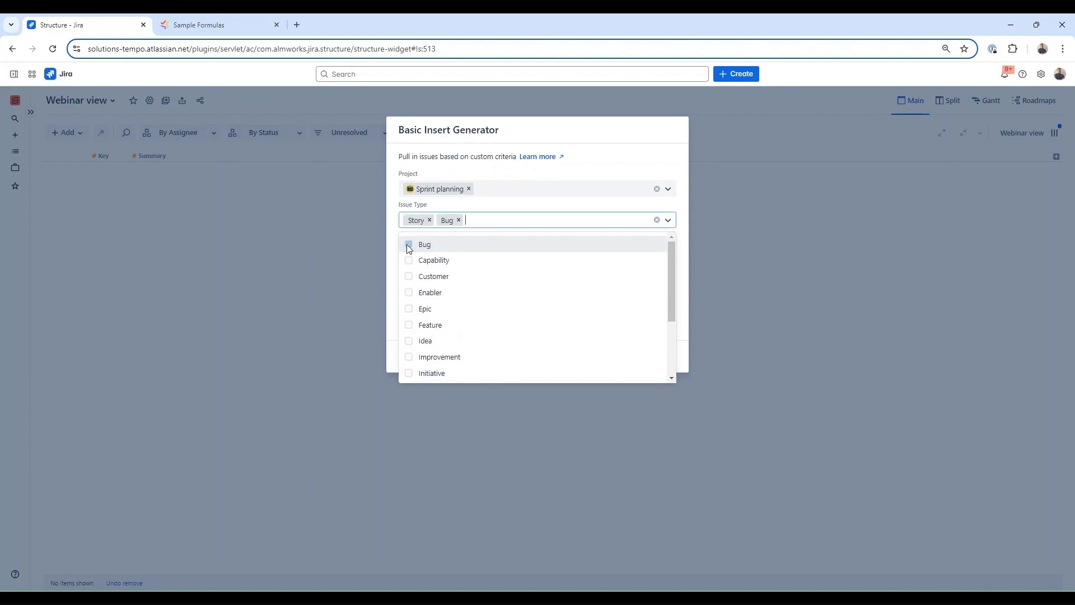
pyautogui.click(517, 173)
pyautogui.click(632, 360)
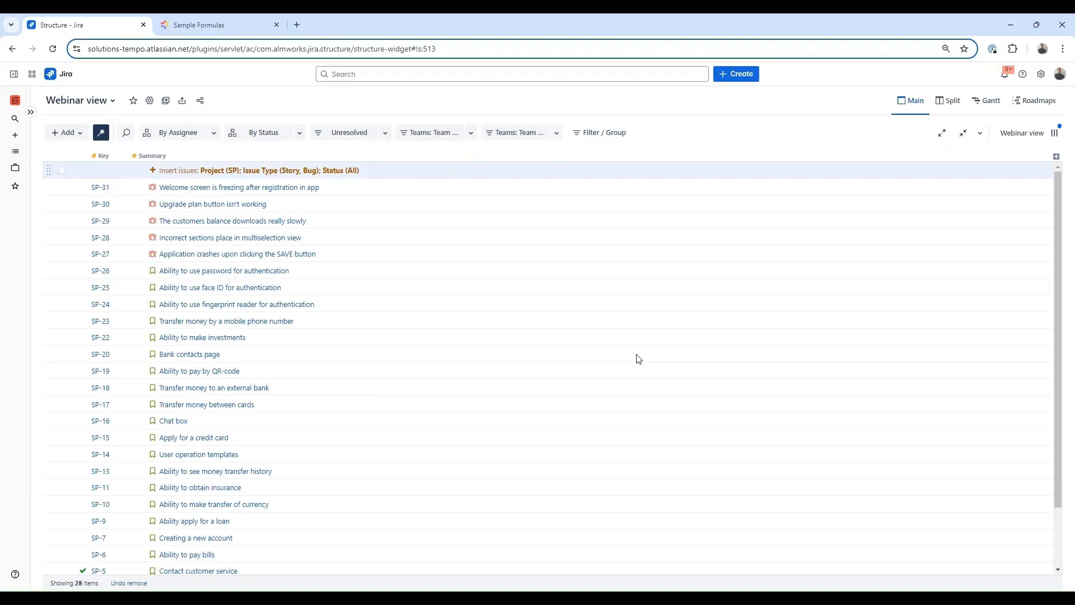
# - Add a field grouping by Sprint
pyautogui.click(78, 132)
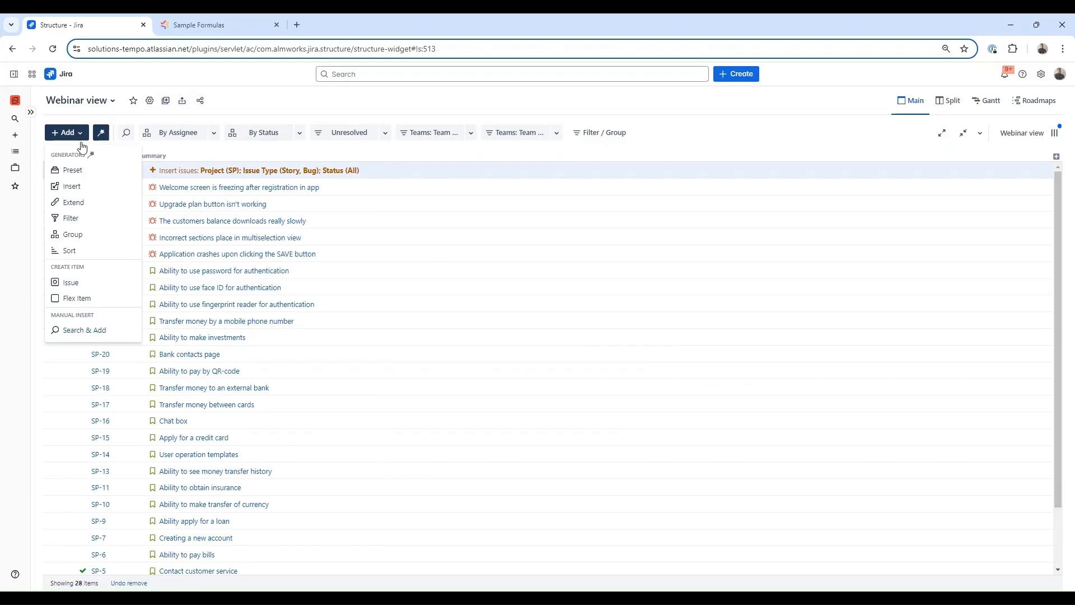
pyautogui.click(87, 234)
pyautogui.click(542, 192)
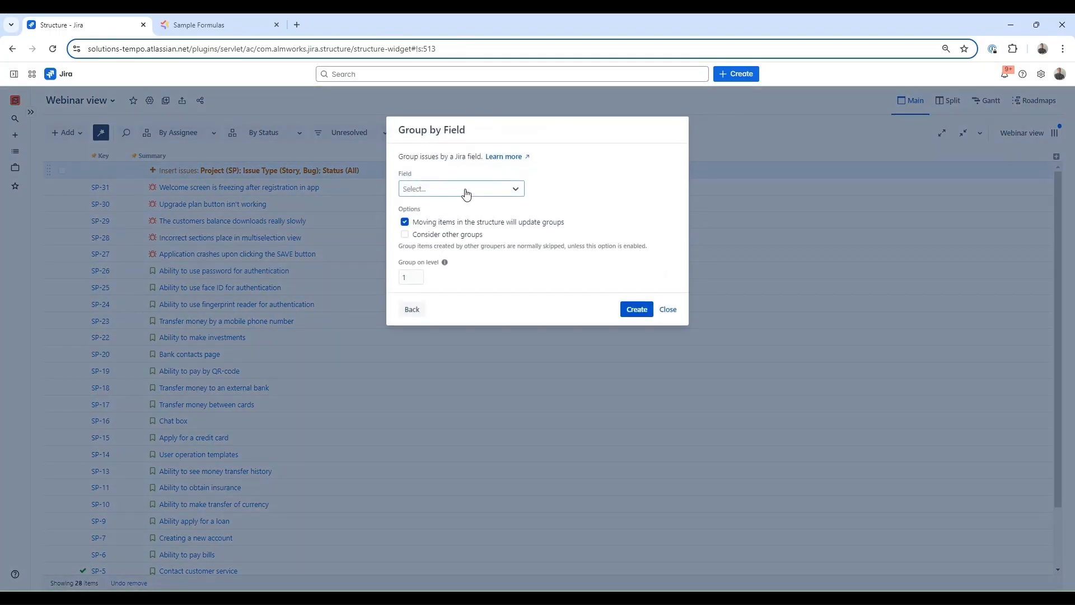
pyautogui.click(466, 194)
pyautogui.write('spri')
pyautogui.click(471, 225)
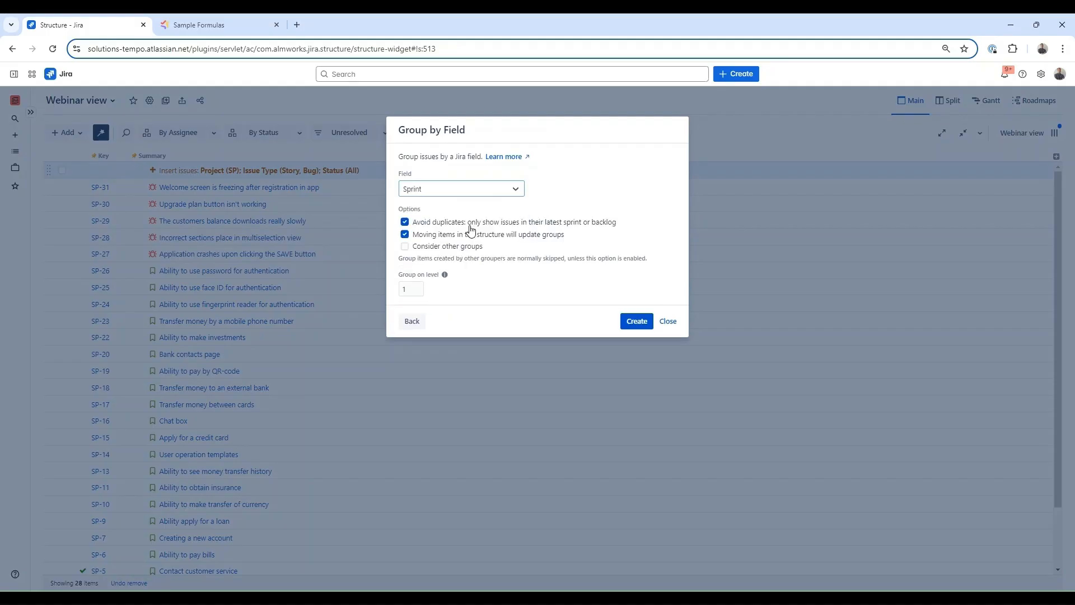
pyautogui.click(627, 320)
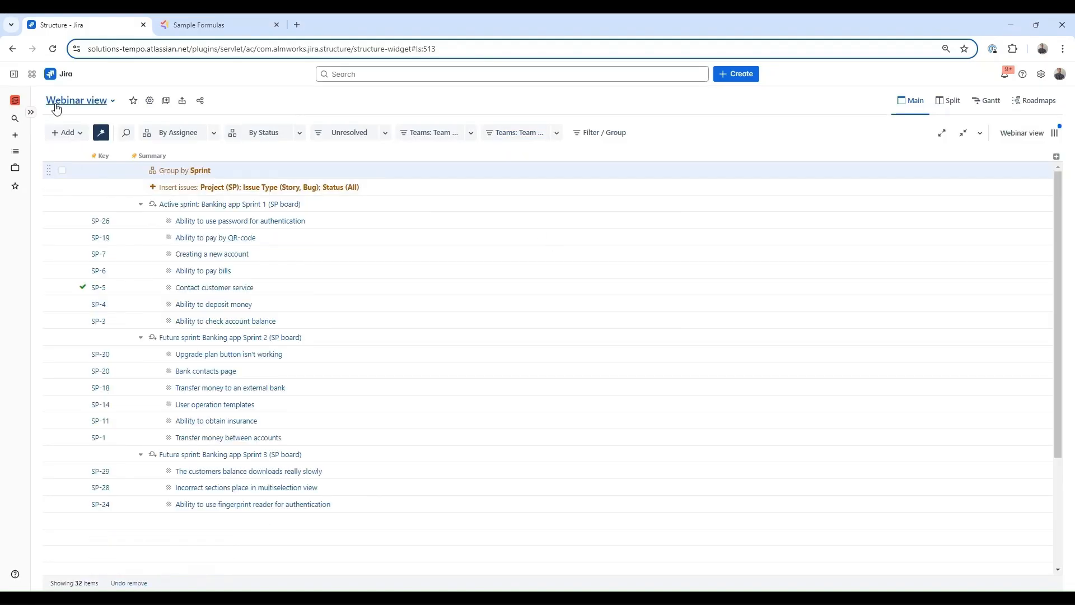
# - Add a field sort by Rank ascending, applied to all levels
pyautogui.click(67, 133)
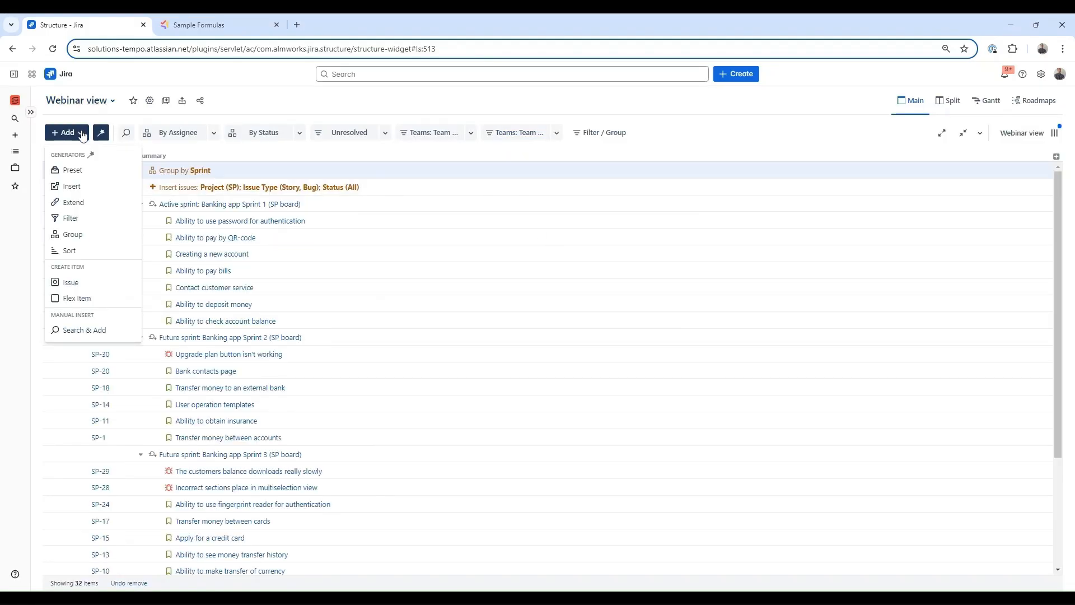
pyautogui.click(70, 251)
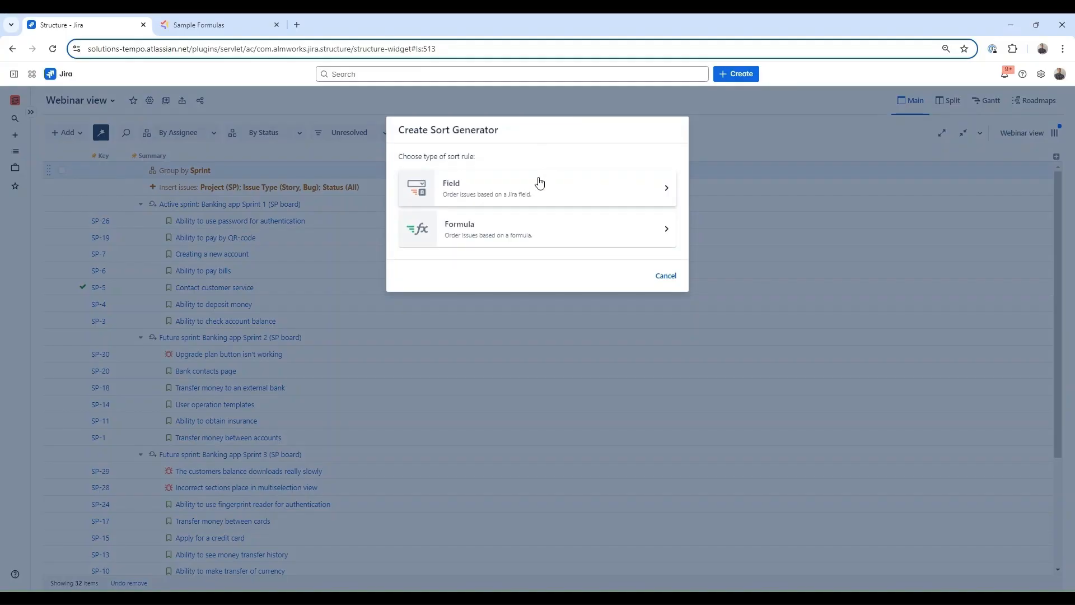
pyautogui.click(523, 176)
pyautogui.click(469, 188)
pyautogui.write('ran')
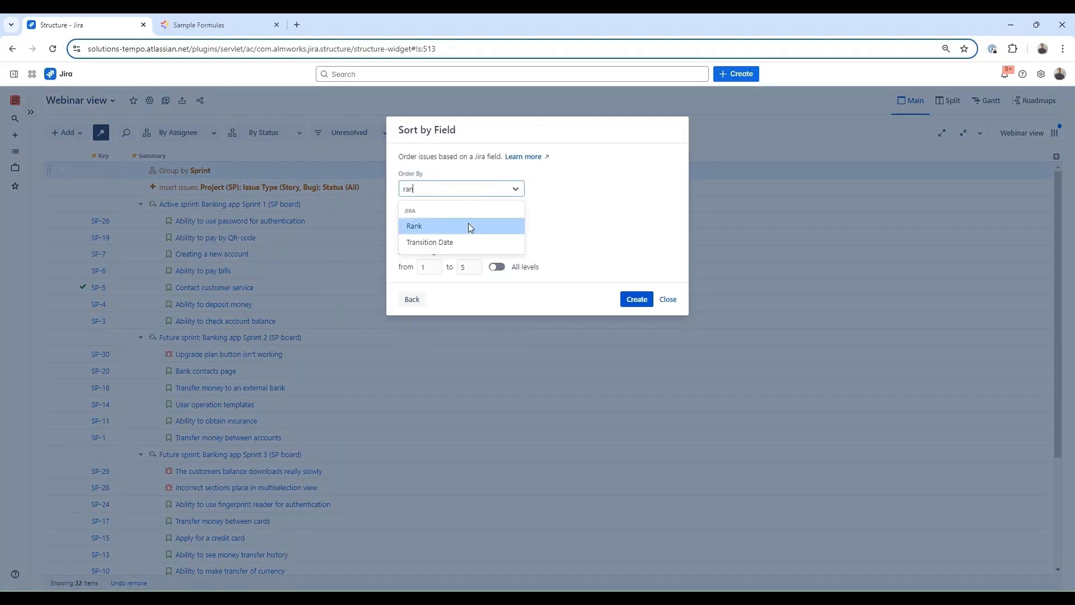
pyautogui.click(468, 223)
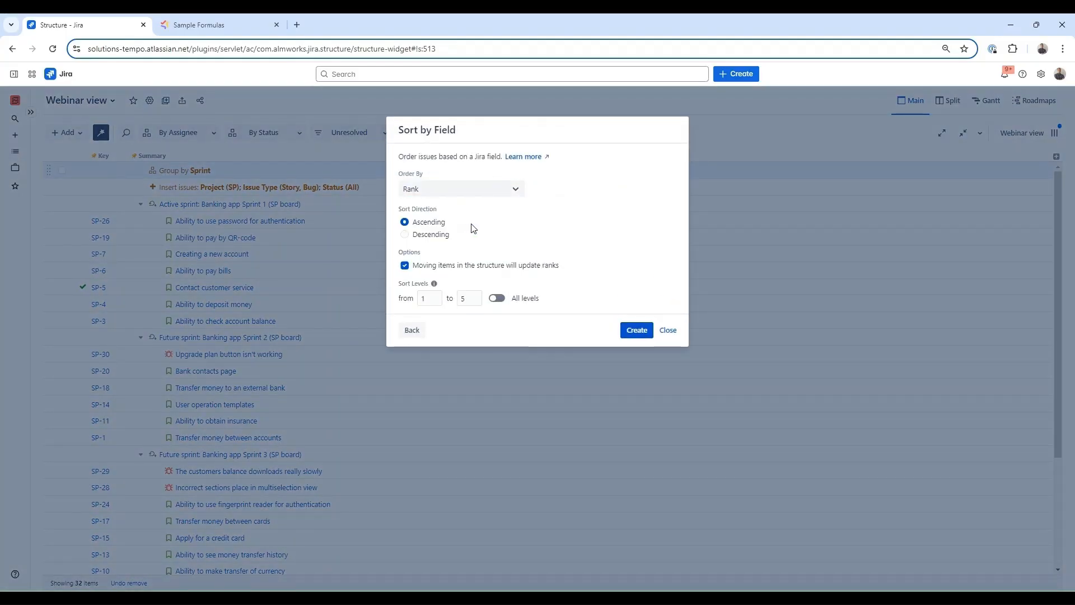
pyautogui.click(501, 300)
pyautogui.click(637, 330)
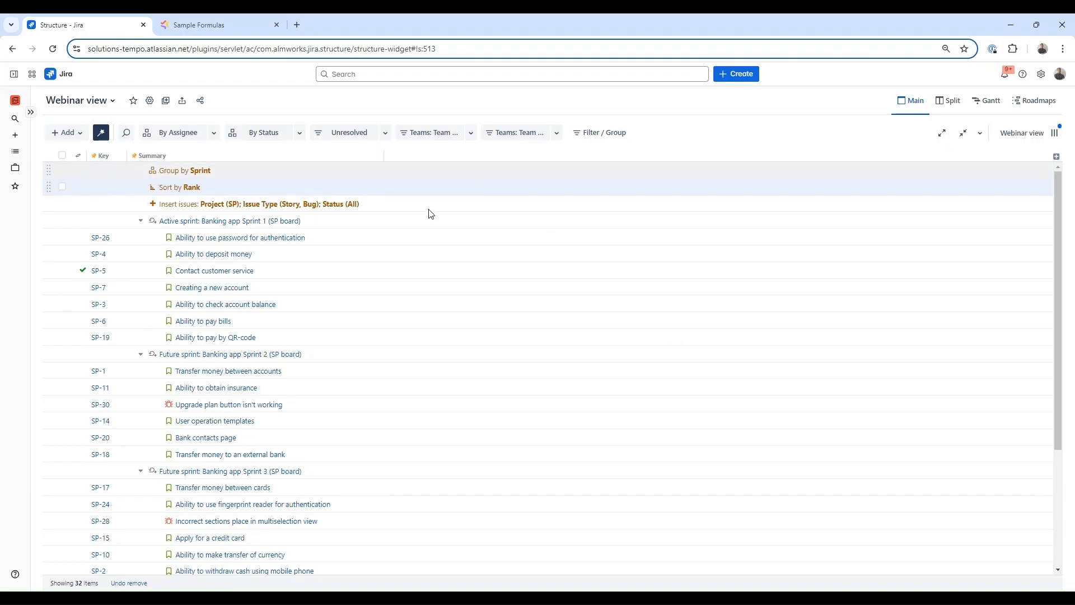
# - Collapse Future sprint 2, keeping Future sprint 3 expanded
pyautogui.click(141, 353)
pyautogui.click(140, 371)
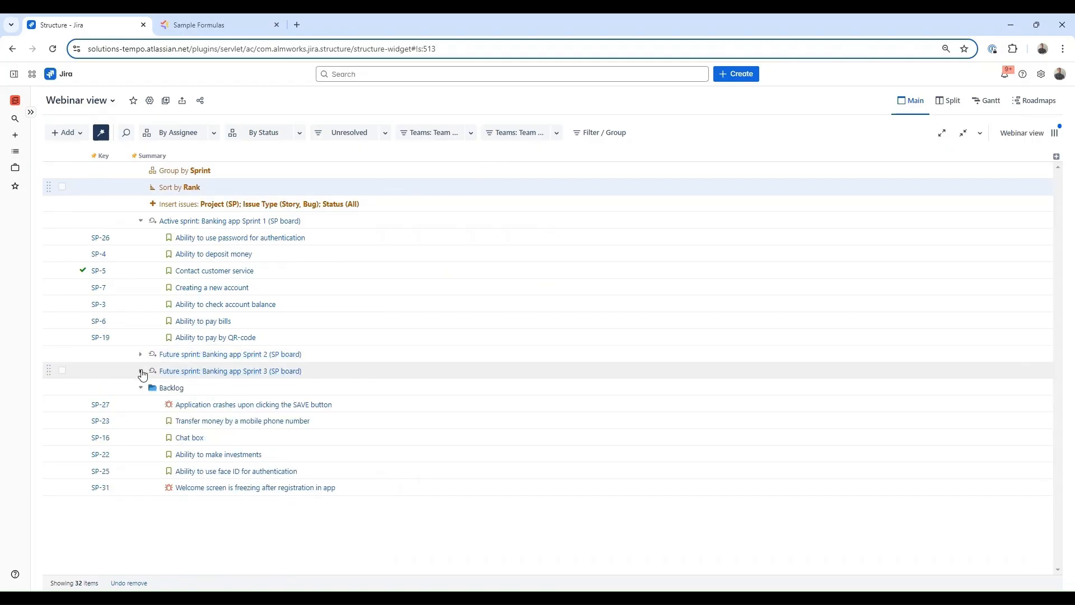
pyautogui.click(141, 372)
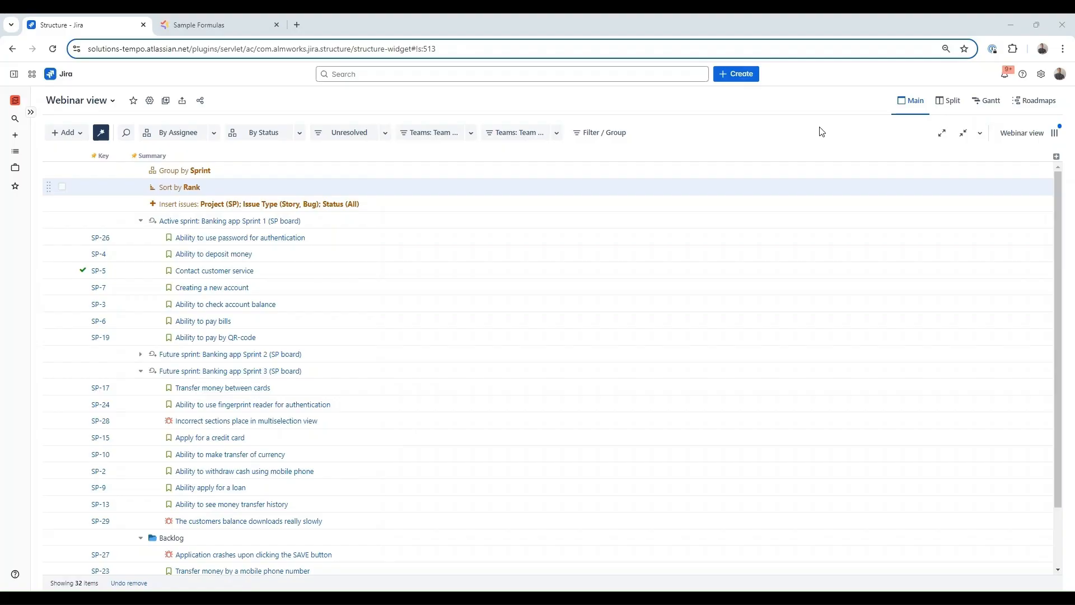
# - Add a widened Story Points column summing over sub-items, totalling 87, 34, 64 and 21
pyautogui.click(1056, 159)
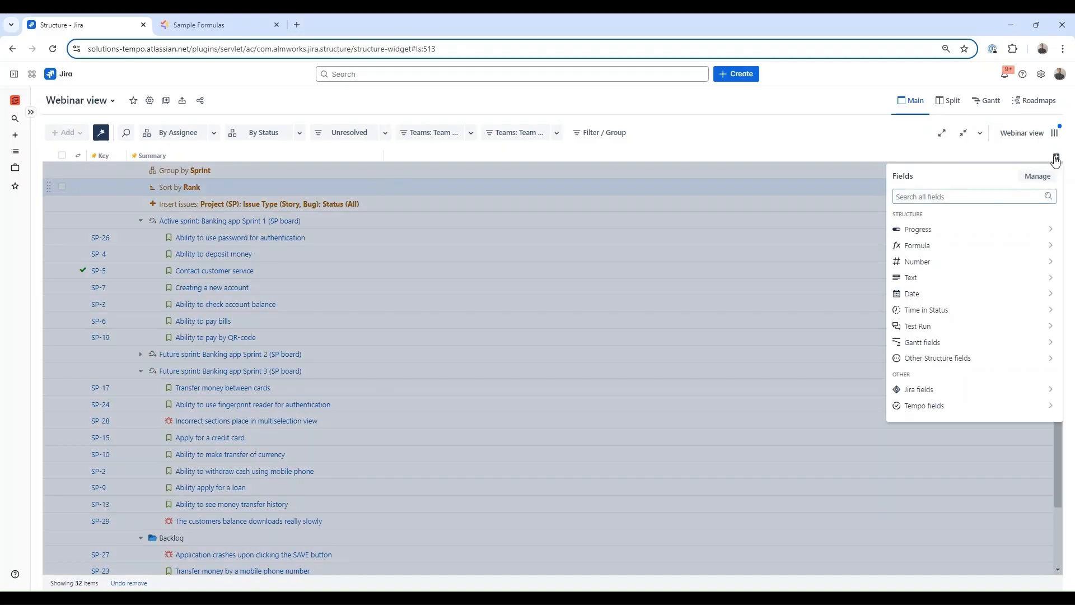
pyautogui.write('story')
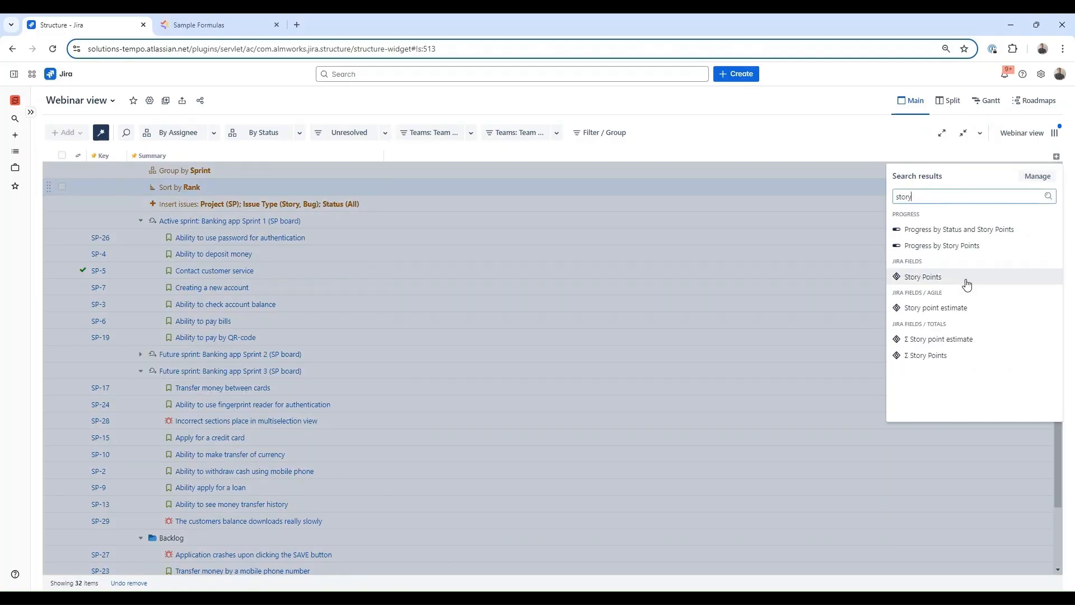
pyautogui.click(967, 284)
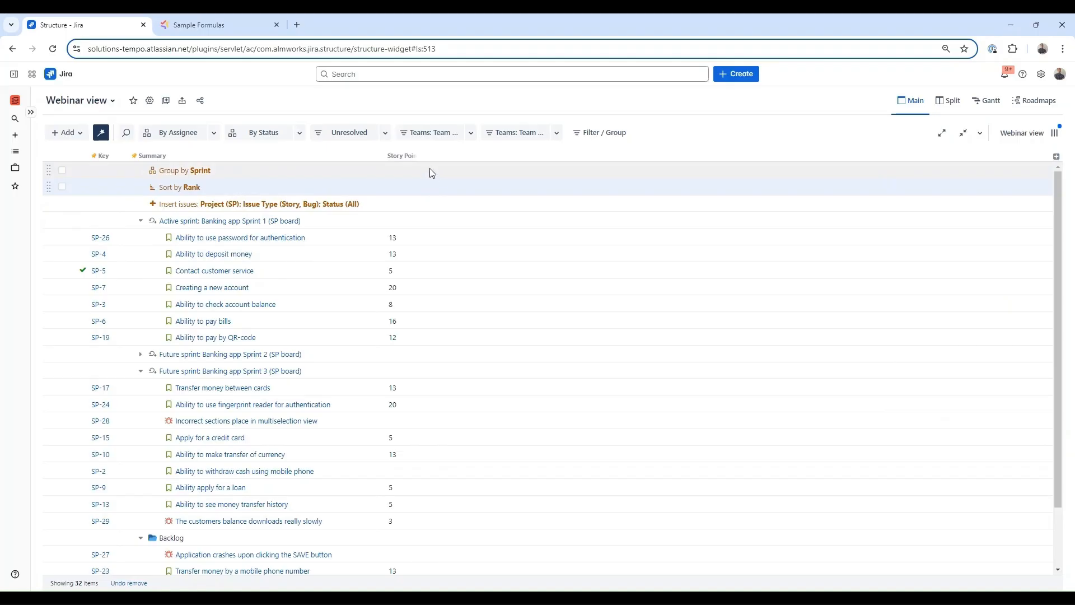
pyautogui.moveTo(418, 157); pyautogui.dragTo(435, 156)
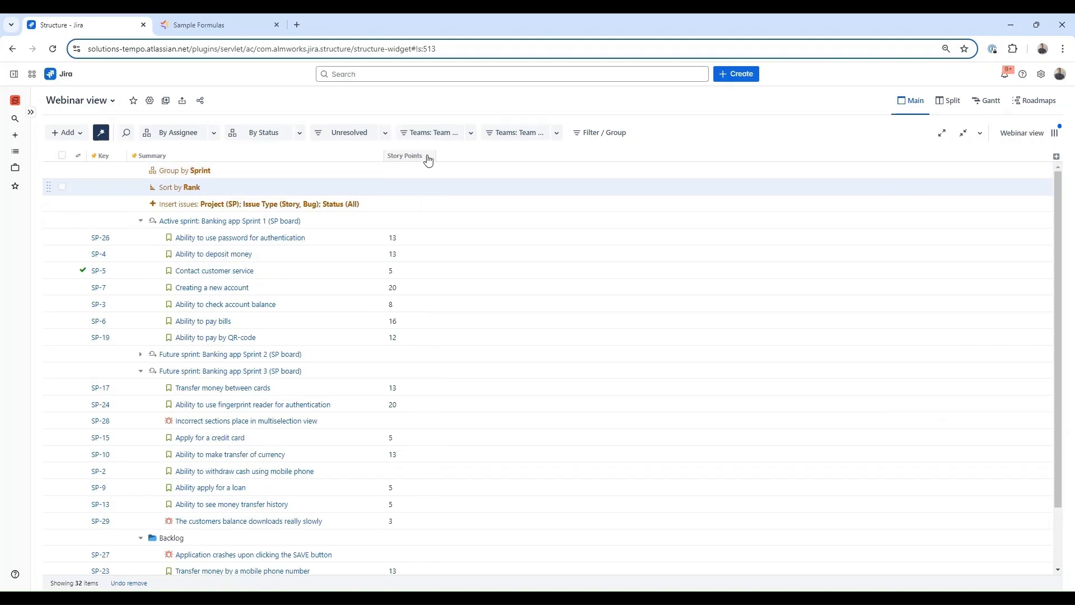
pyautogui.click(432, 162)
pyautogui.click(449, 213)
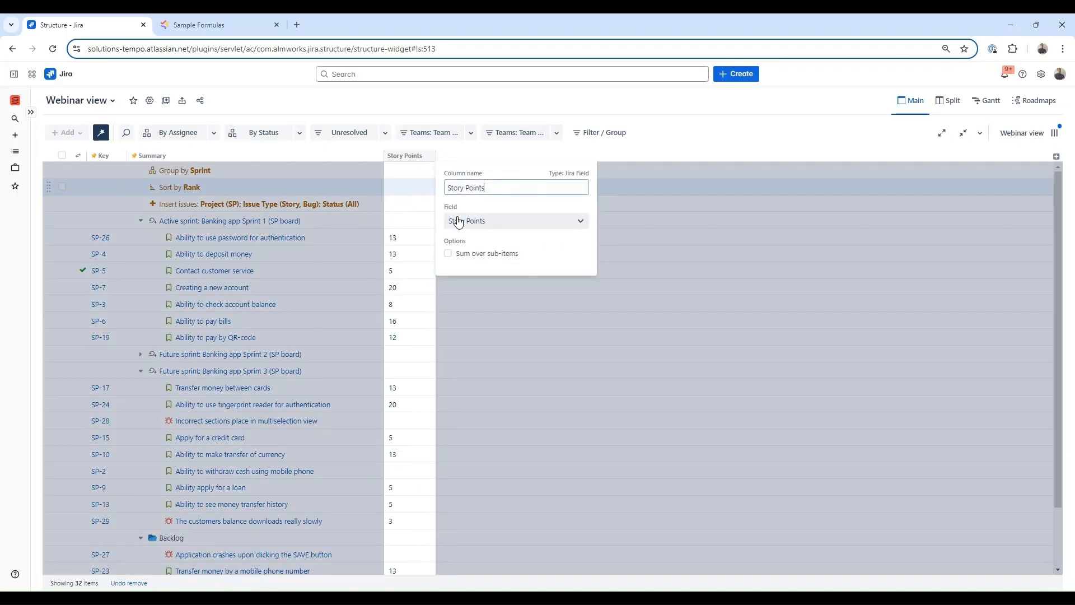
pyautogui.click(448, 254)
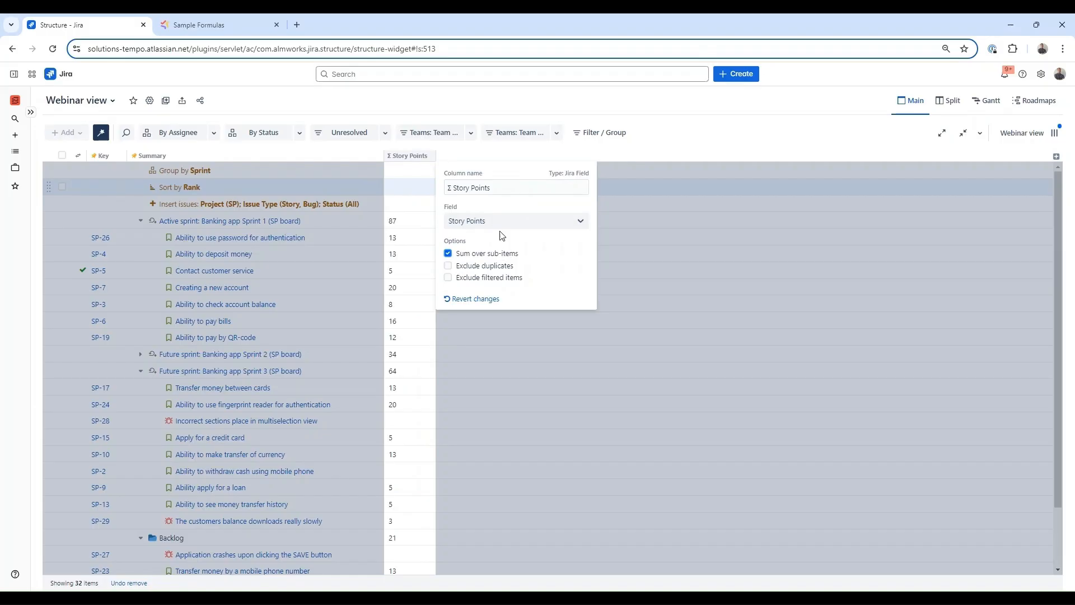
pyautogui.click(504, 154)
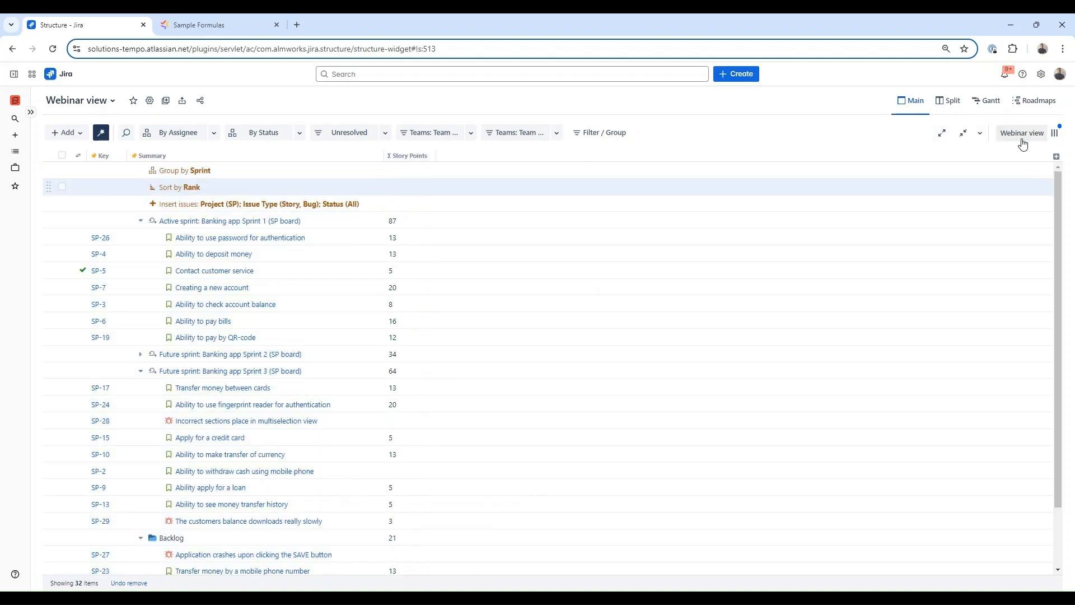
# - Add a Progress by Status column with Show Percentage on, showing 35% for the active sprint
pyautogui.click(1054, 154)
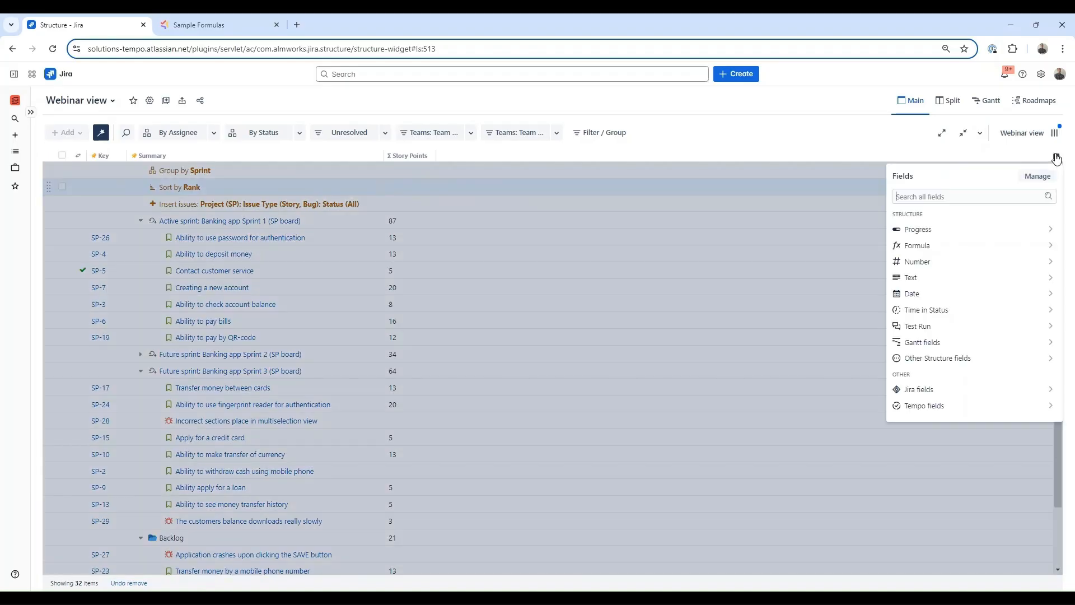
pyautogui.write('pro')
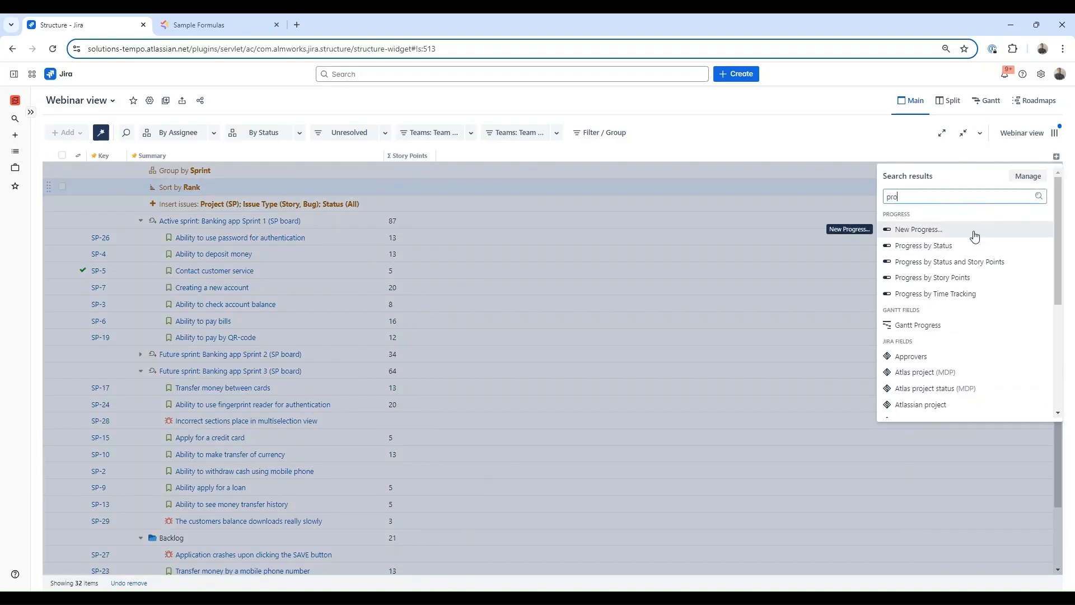
pyautogui.click(975, 245)
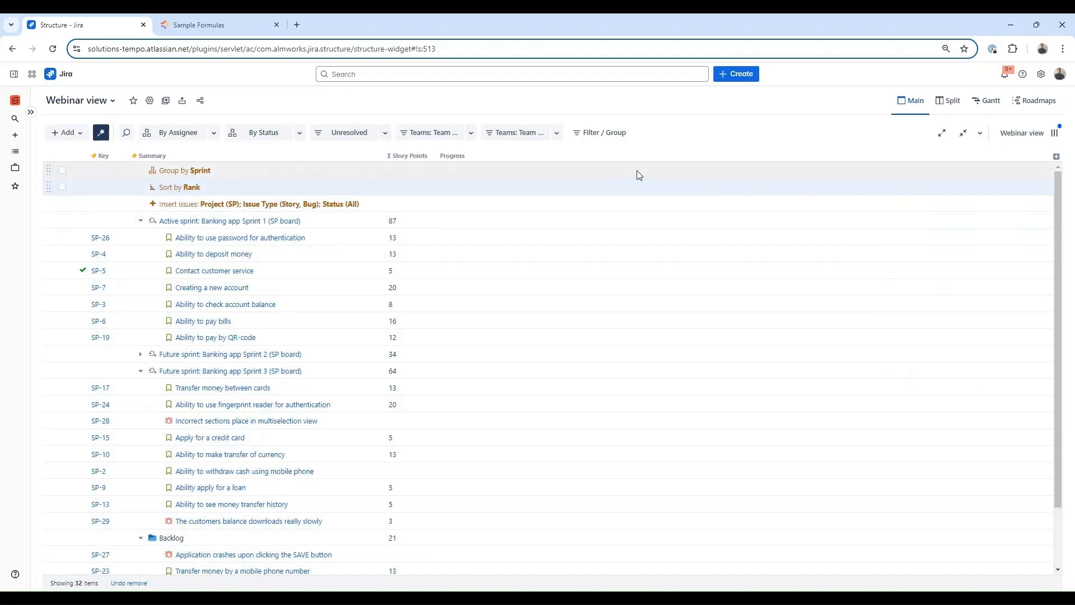
pyautogui.click(485, 160)
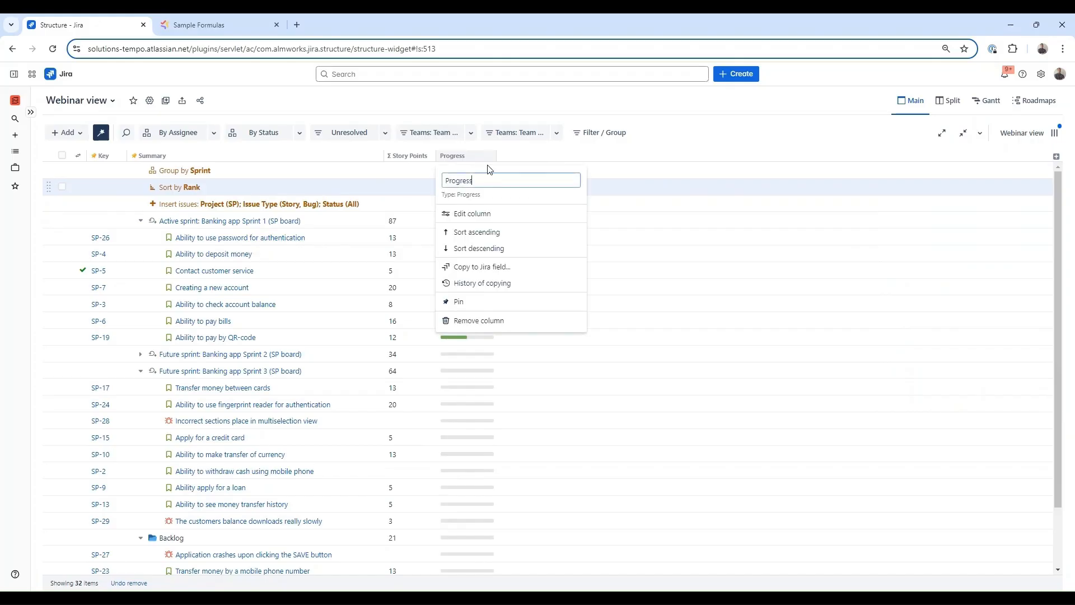
pyautogui.click(474, 213)
pyautogui.click(508, 206)
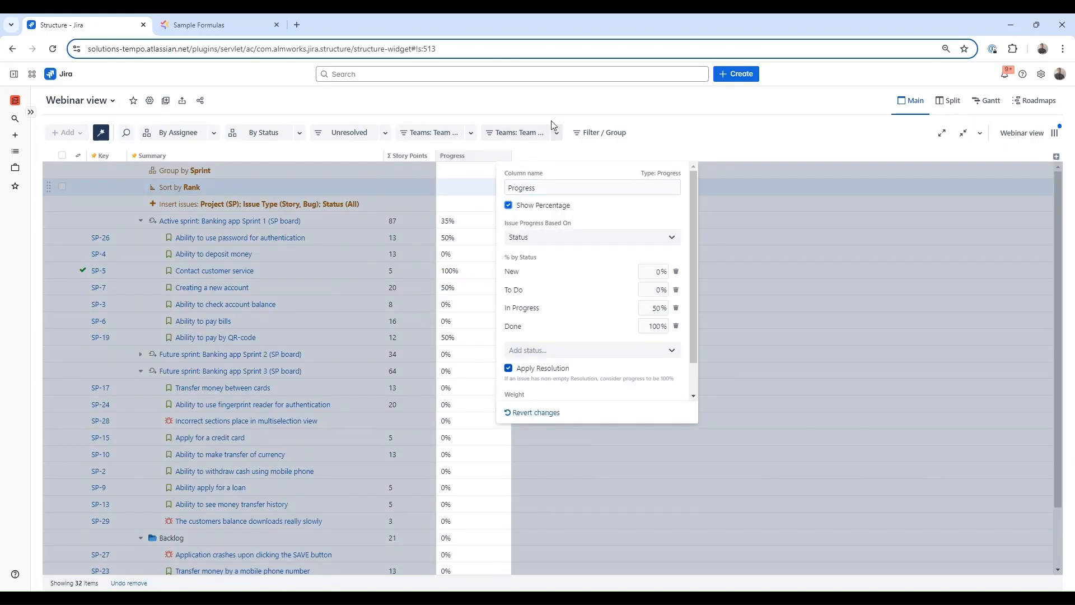
pyautogui.click(554, 107)
pyautogui.scroll(-1, 442, 235)
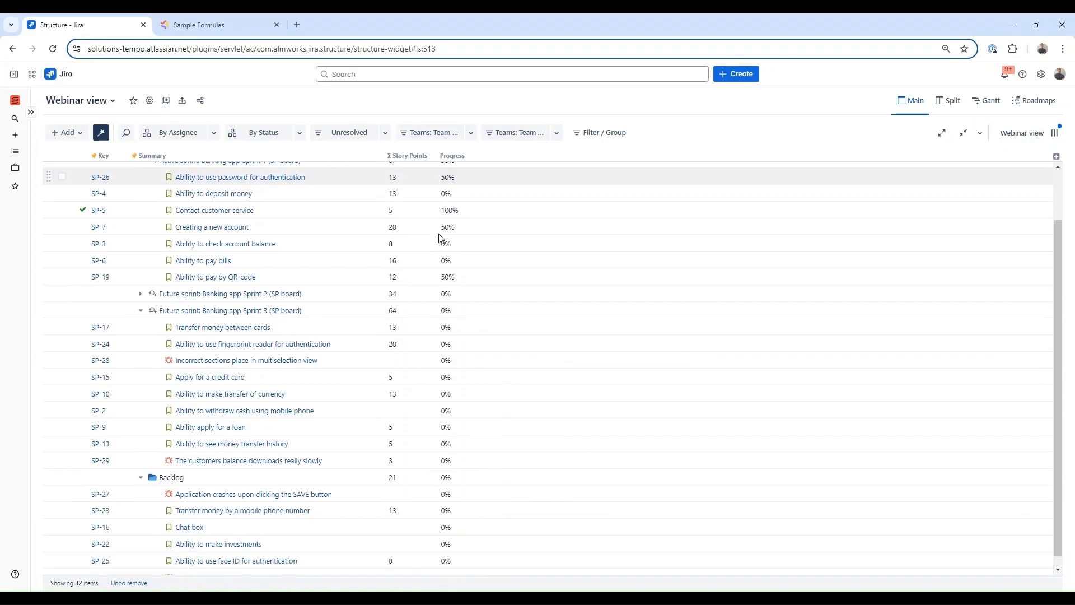
pyautogui.scroll(1, 441, 236)
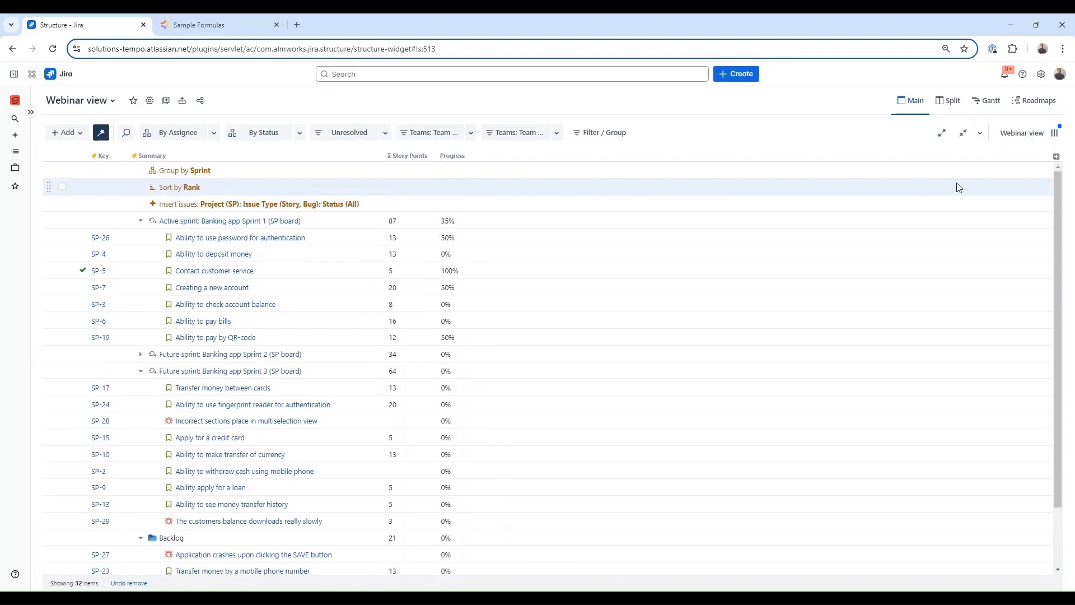
# - Add Status and Assignee columns to the structure
pyautogui.click(1057, 157)
pyautogui.write('stat')
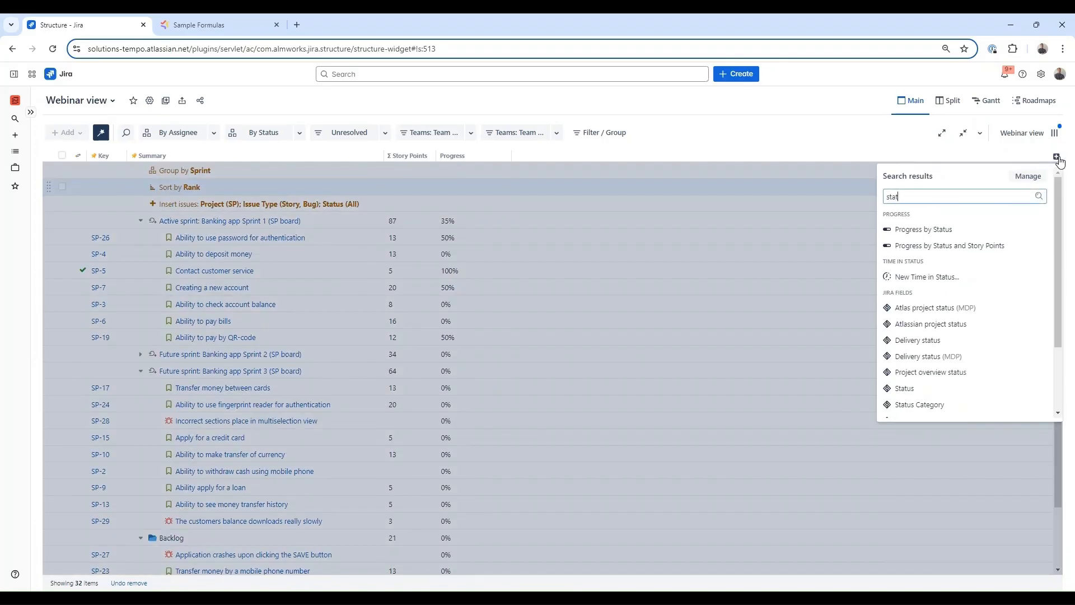
pyautogui.click(948, 389)
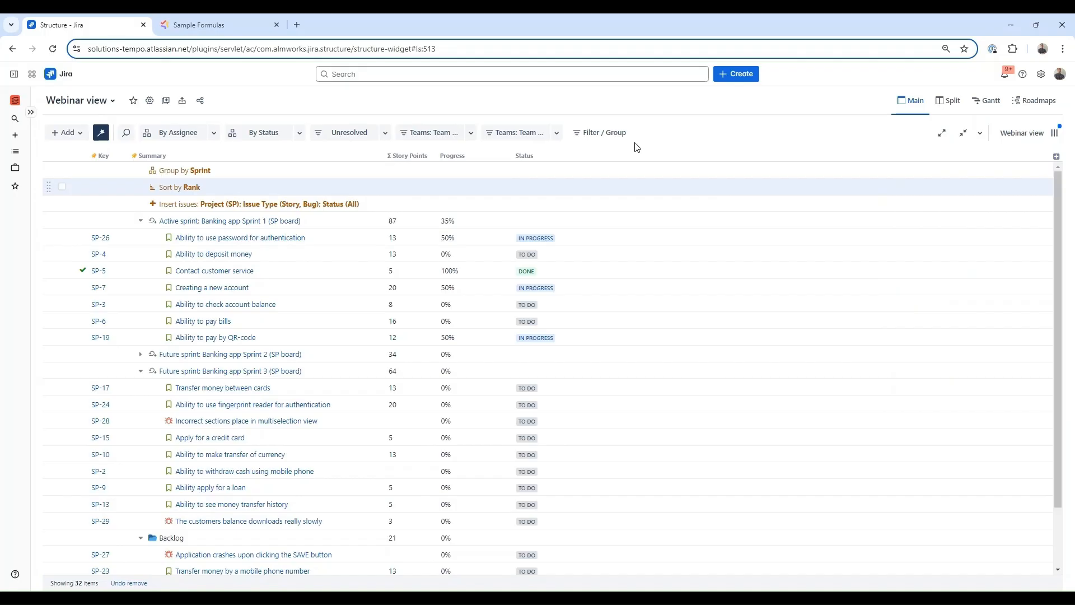
pyautogui.click(1056, 156)
pyautogui.write('ass')
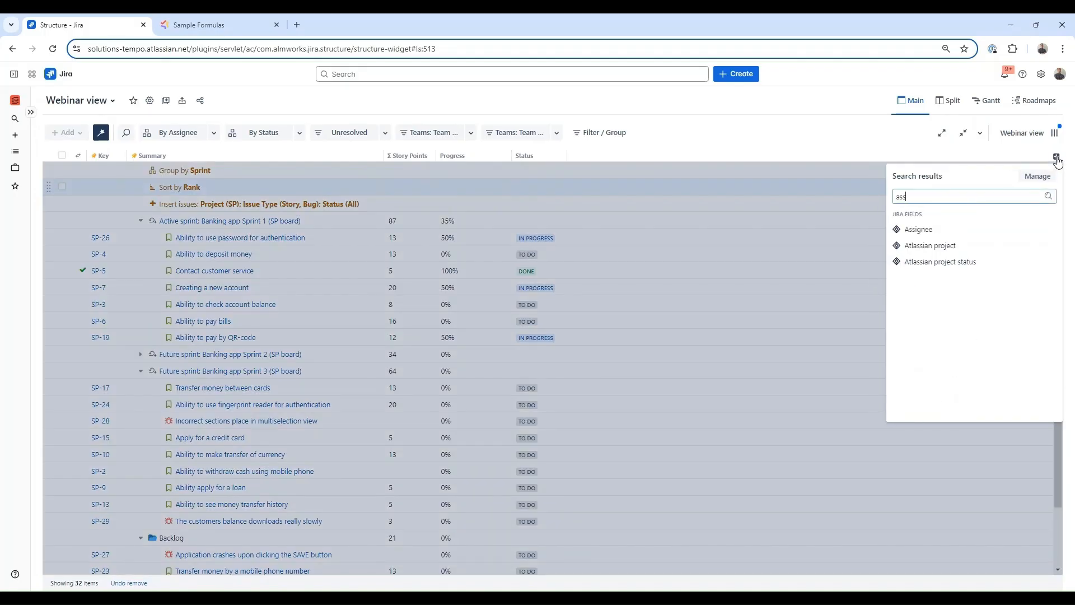
pyautogui.click(990, 231)
# - Add Fix versions and Epic columns
pyautogui.click(1057, 157)
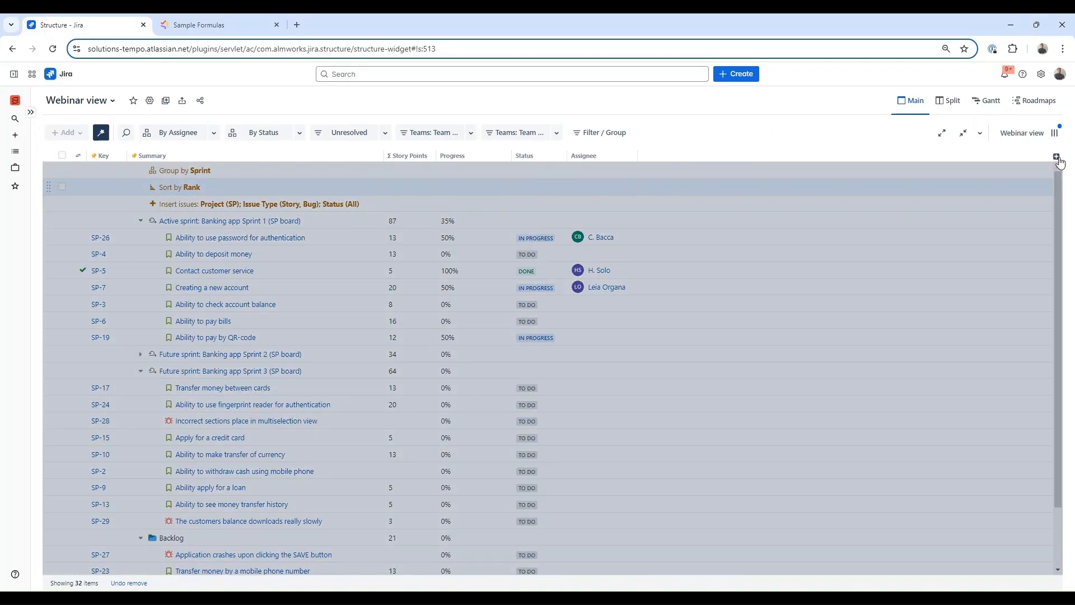
pyautogui.write('fix')
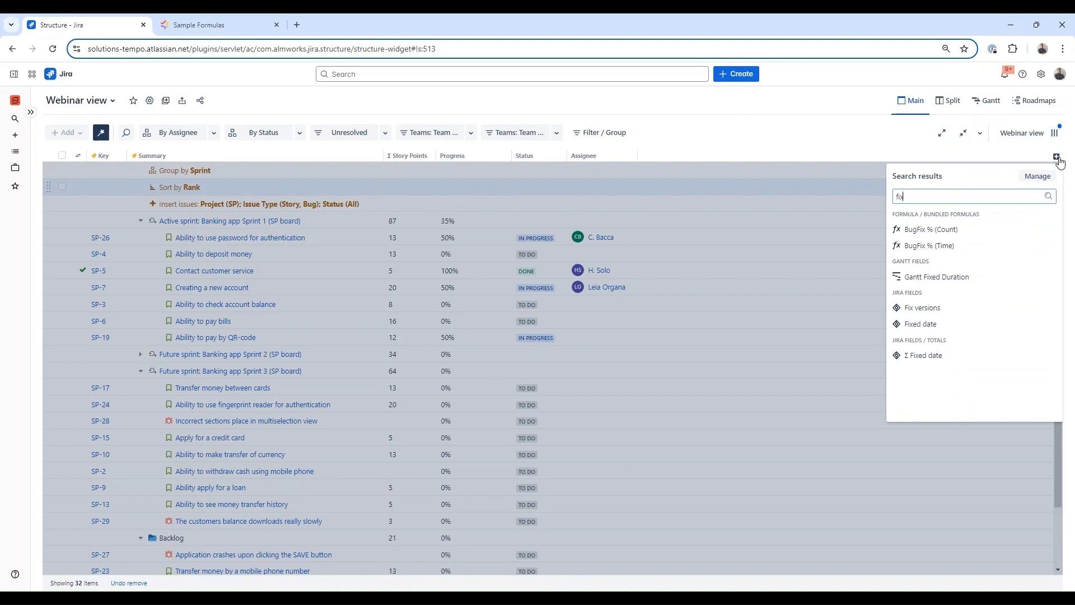
pyautogui.click(948, 307)
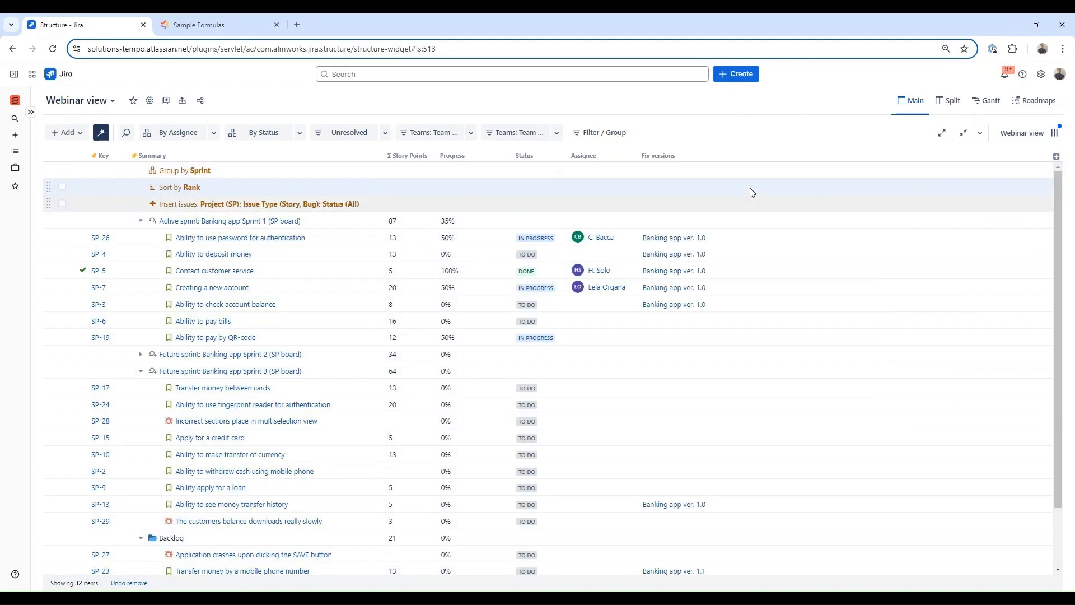
pyautogui.click(1058, 158)
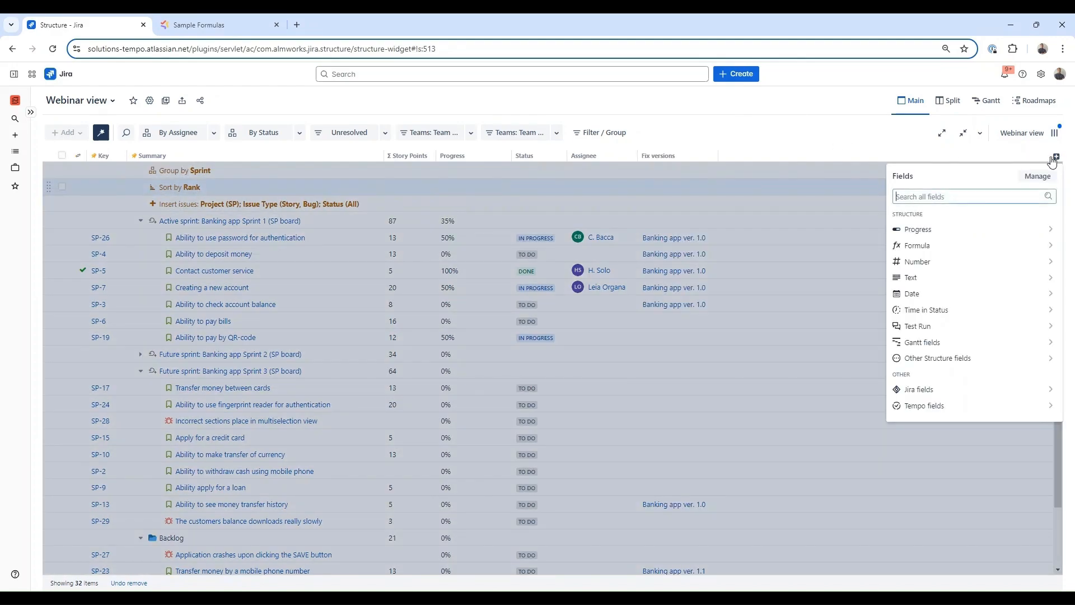
pyautogui.write('epi')
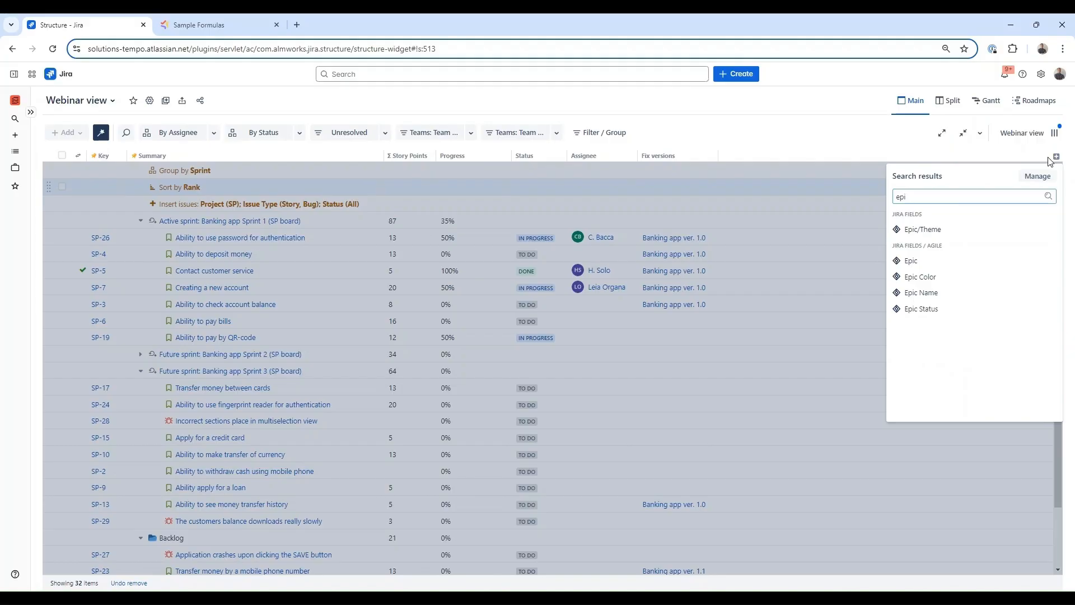
pyautogui.press('Down')
pyautogui.press('Down')
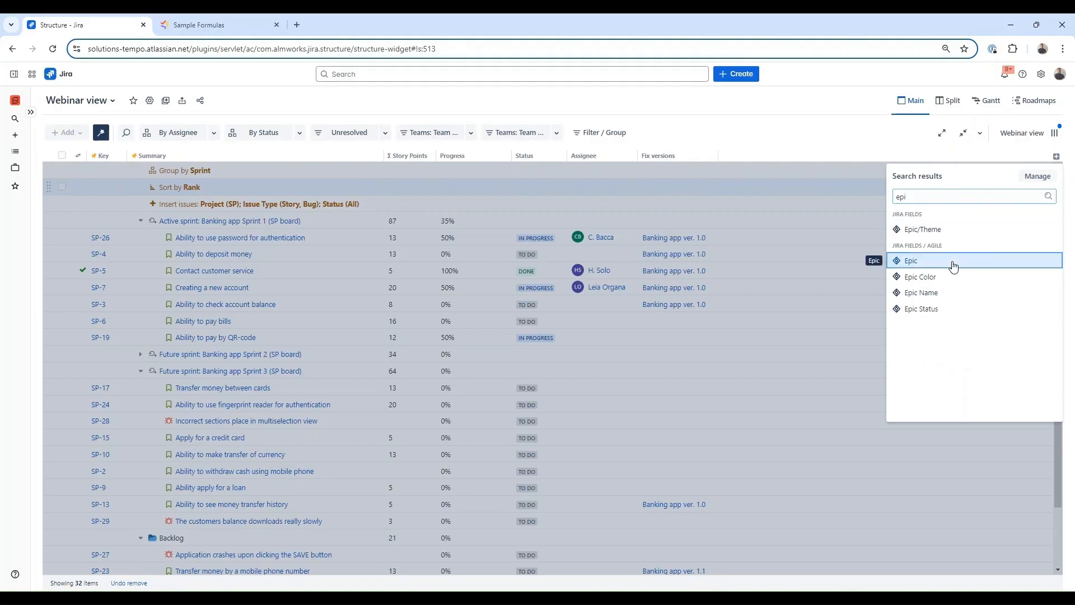
pyautogui.press('Return')
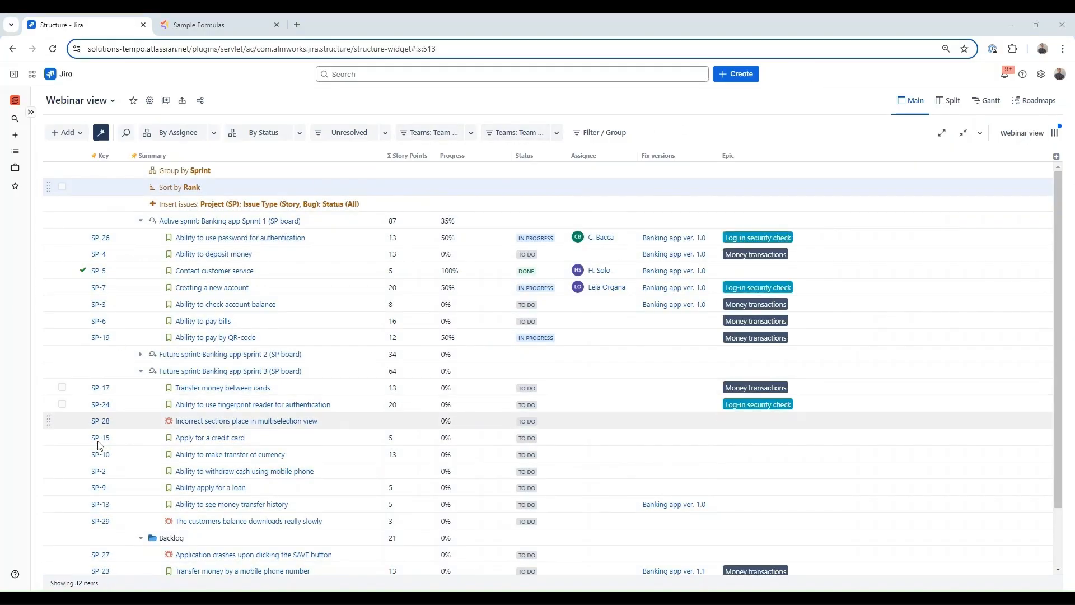
# - Move Chat box issue SP-16 from the Backlog into Sprint 3 above SP-13, and expand Sprint 2
pyautogui.scroll(-2, 140, 448)
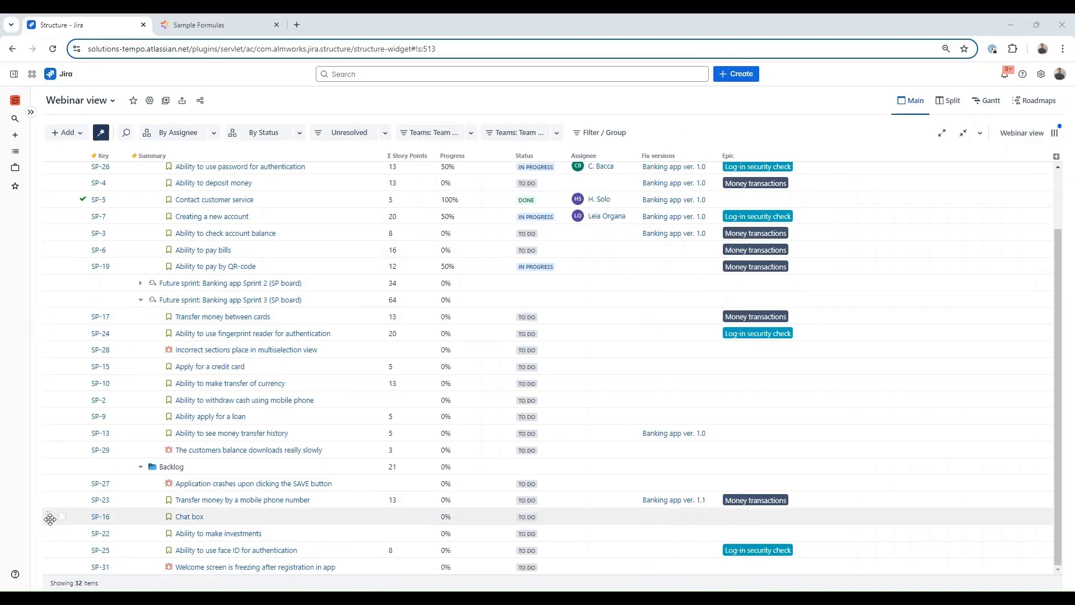
pyautogui.moveTo(49, 519); pyautogui.dragTo(55, 445)
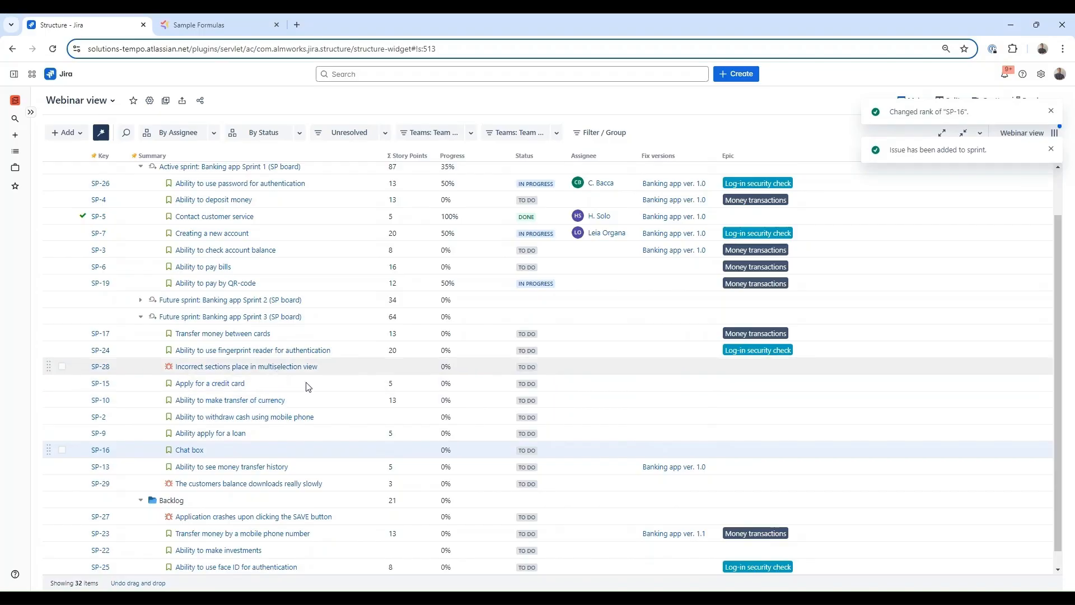
pyautogui.click(140, 300)
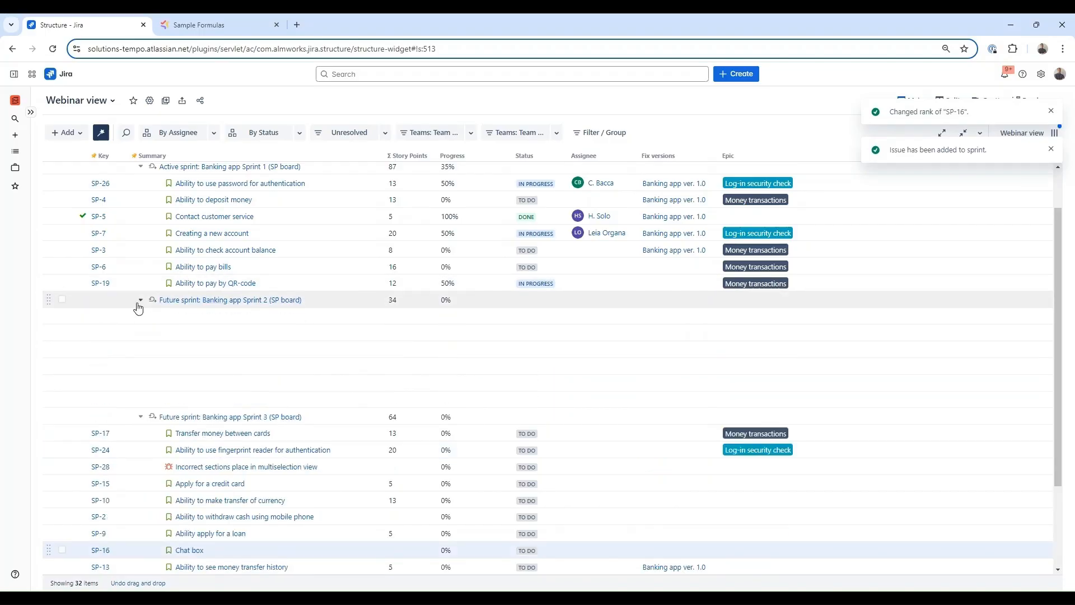
pyautogui.scroll(1, 404, 344)
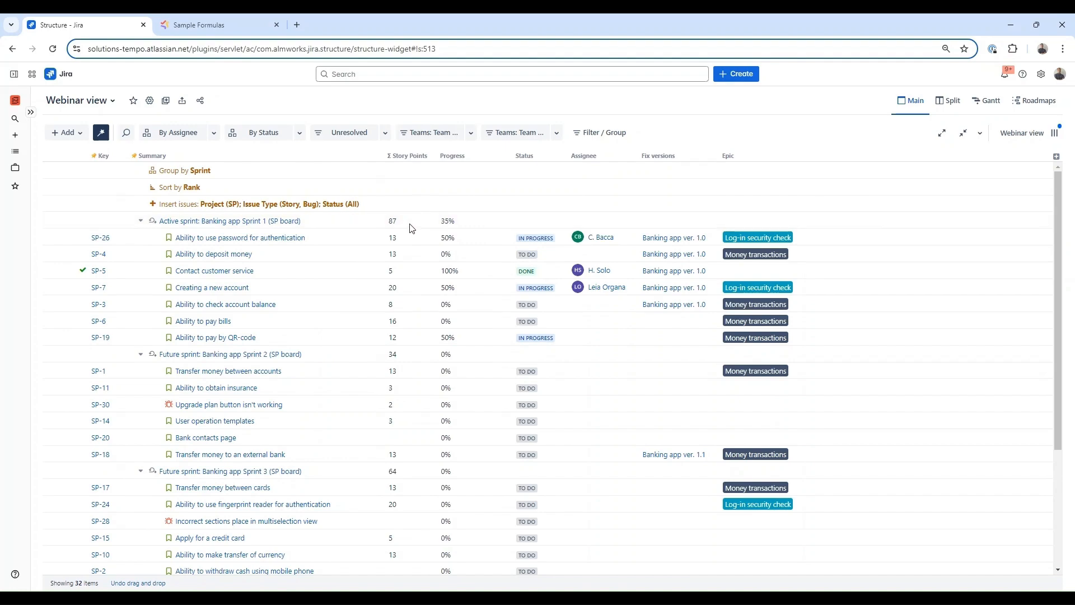
# - Add a new Formula column with the pasted team_velocity capacity formula, formatted as Markdown
pyautogui.click(1056, 159)
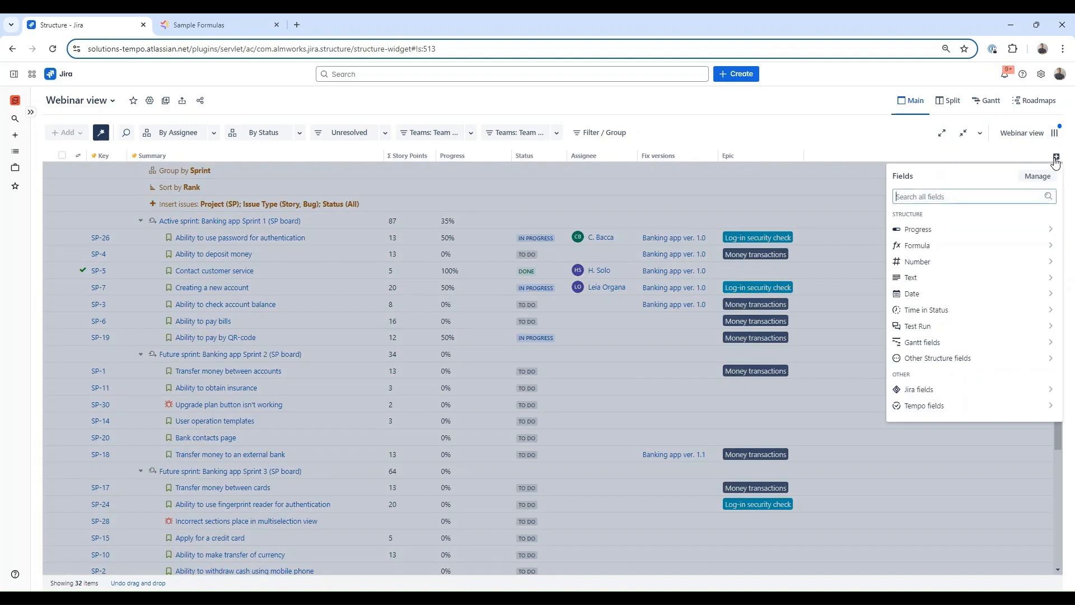
pyautogui.click(986, 244)
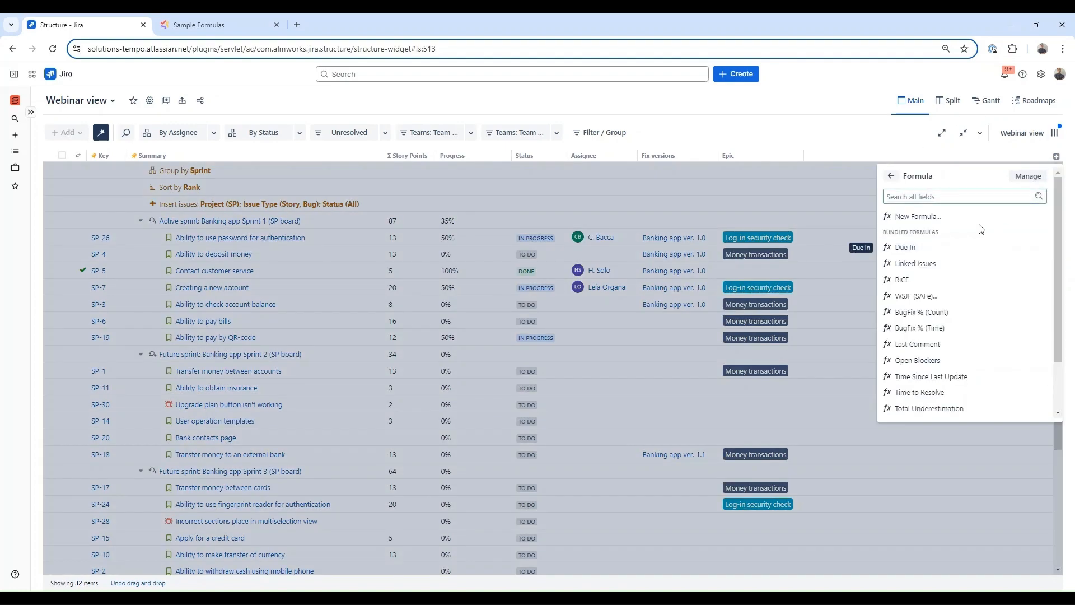
pyautogui.click(976, 216)
pyautogui.click(559, 230)
pyautogui.write('WITH team_velocity = 35: IF itemtype = "sprint":     IF SUM#children{storyPoints} > team_velocity:":panel[OVERBOOKED]{color=red}"')
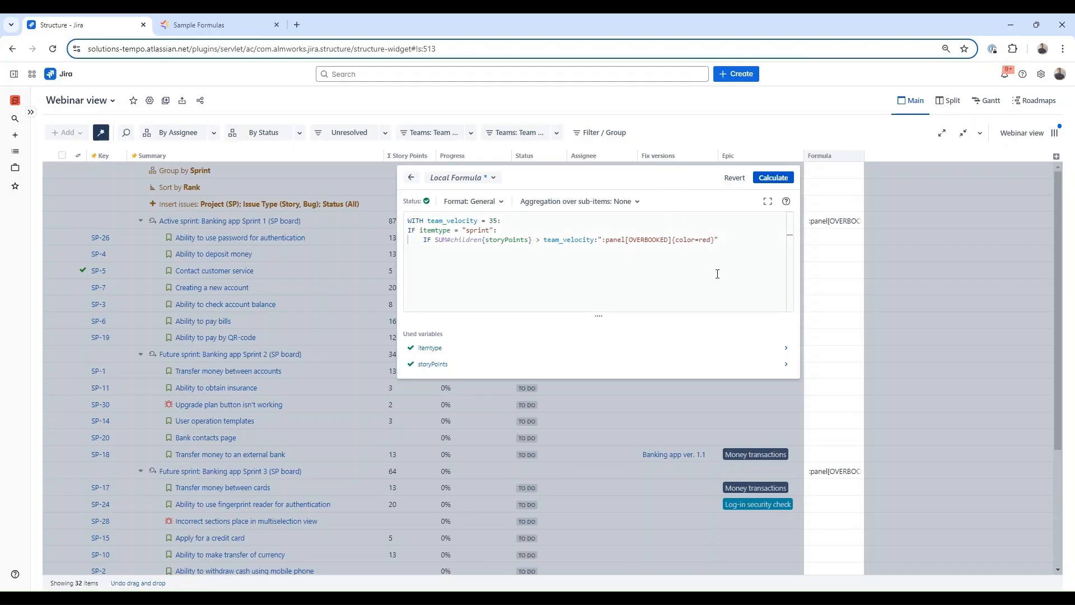
pyautogui.click(503, 202)
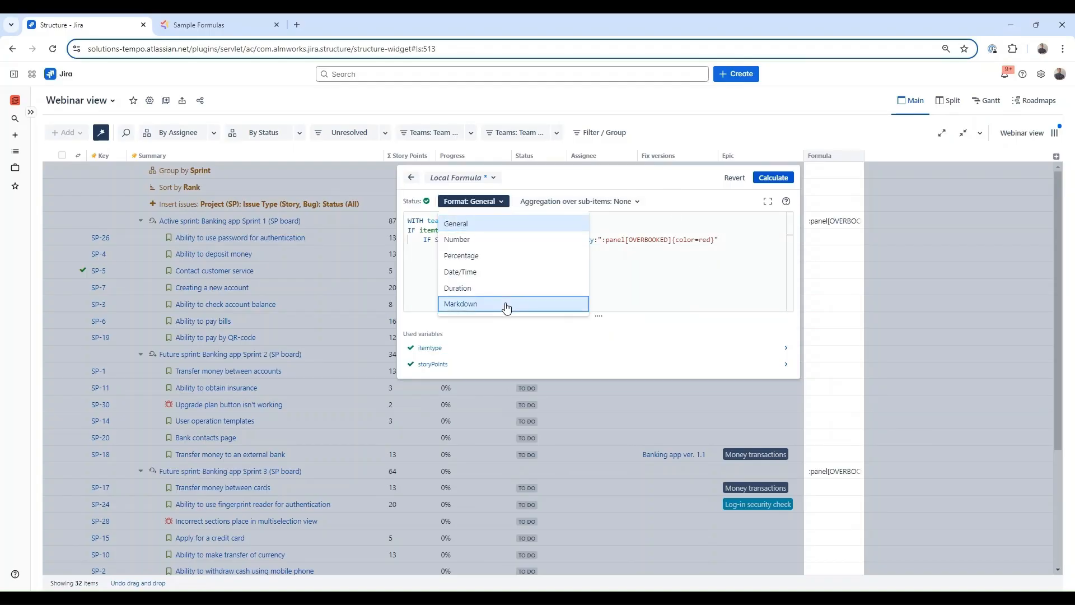
pyautogui.click(506, 305)
pyautogui.click(685, 282)
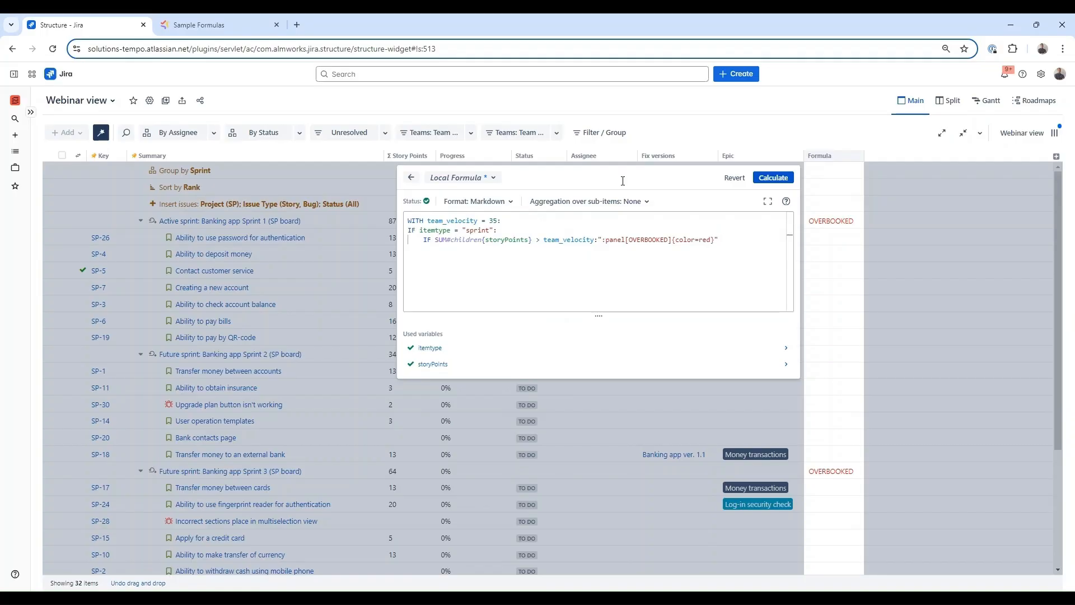
pyautogui.click(617, 103)
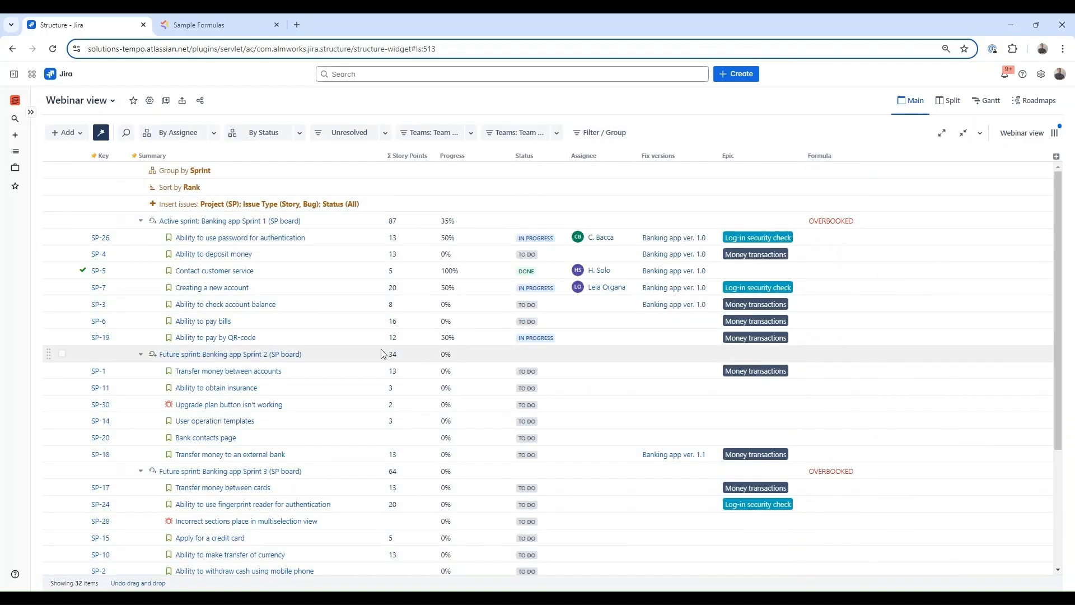
# - Move SP-24 and then SP-10 from Sprint 3 to the top of the Backlog
pyautogui.scroll(-2, 261, 495)
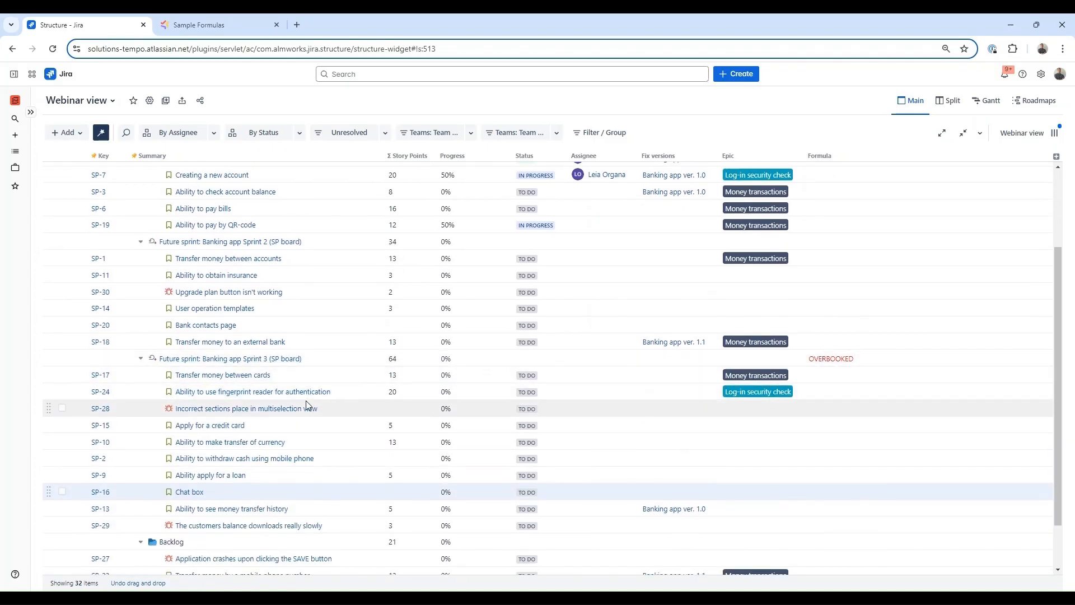
pyautogui.scroll(-1, 311, 406)
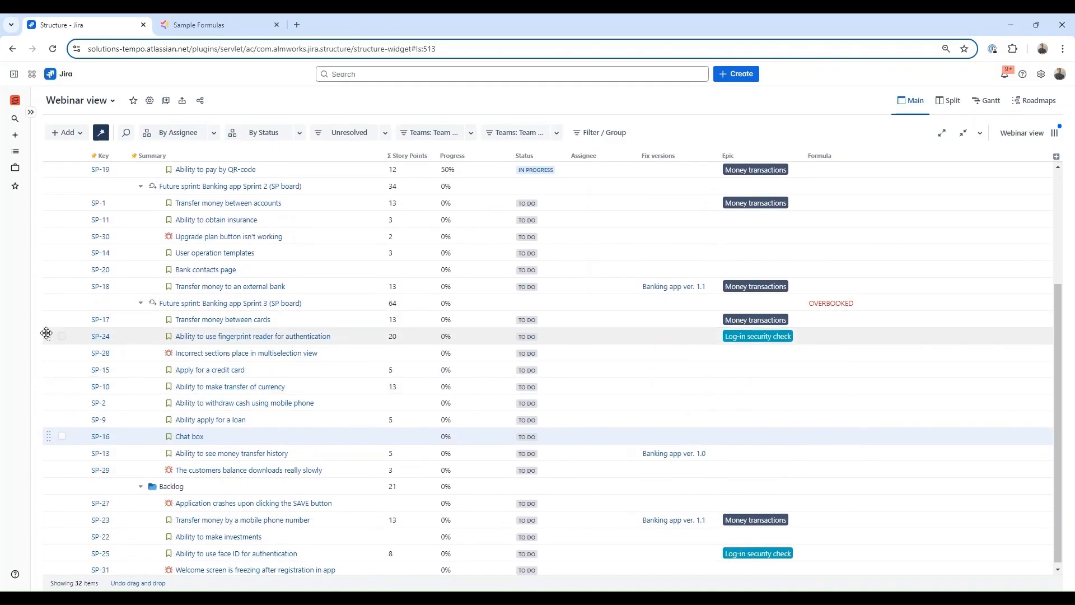
pyautogui.moveTo(47, 335)
pyautogui.mouseDown()
pyautogui.moveTo(41, 377)
pyautogui.moveTo(58, 497)
pyautogui.mouseUp()
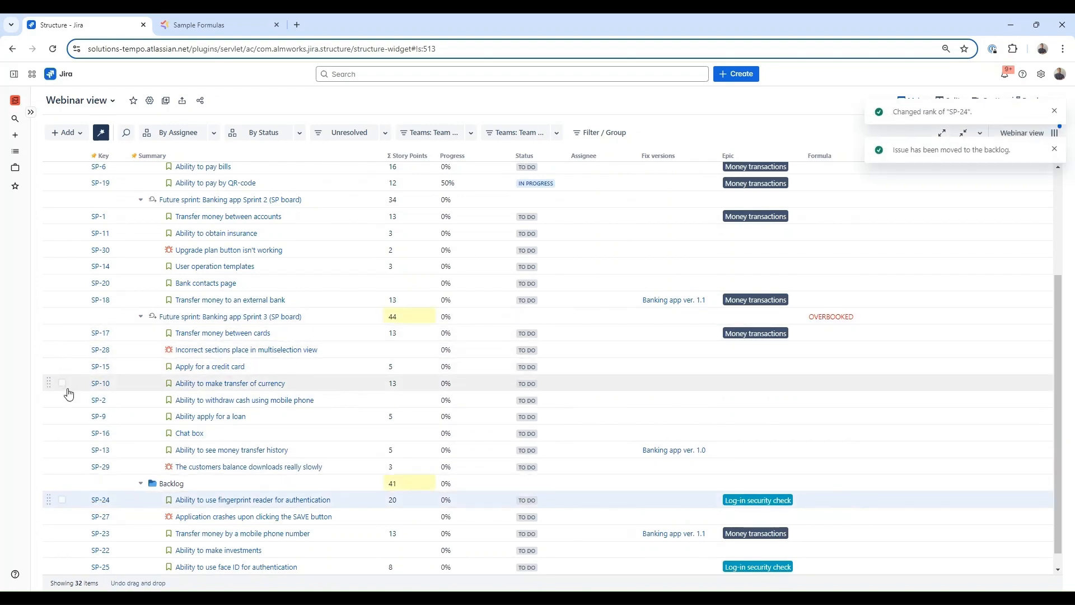
pyautogui.moveTo(54, 452); pyautogui.dragTo(53, 486)
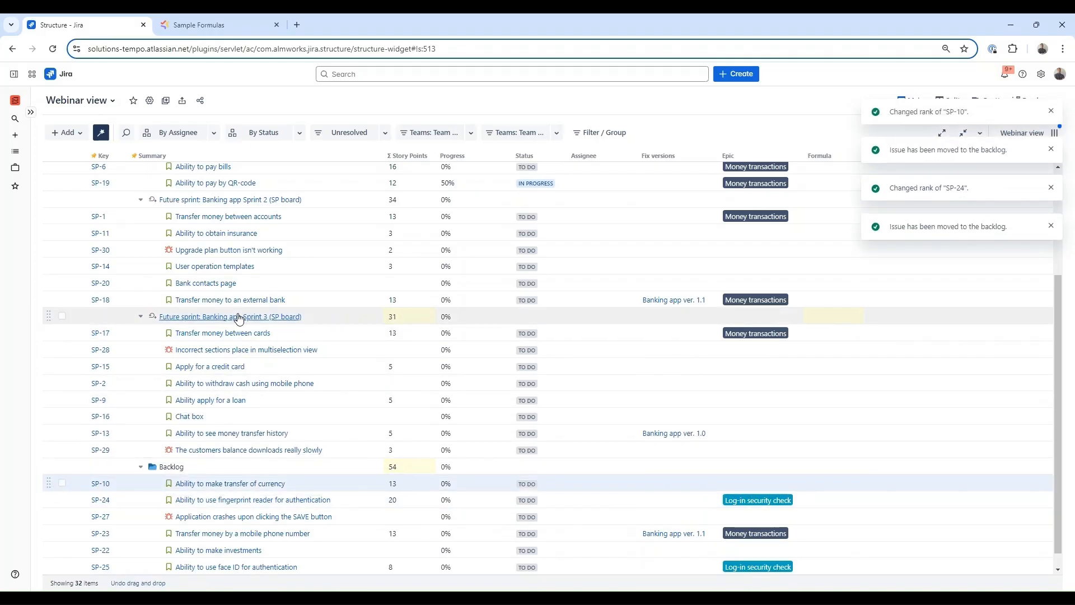
# - Retitle the Formula column 'Capacity' and hide the Group by, Sort by and Insert rows
pyautogui.scroll(3, 625, 395)
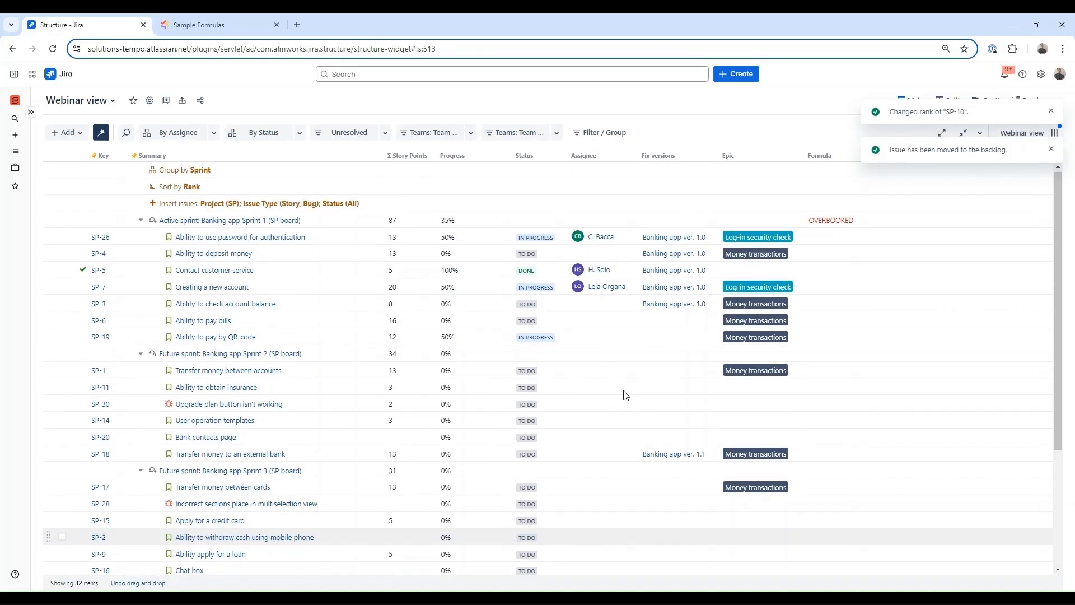
pyautogui.click(822, 157)
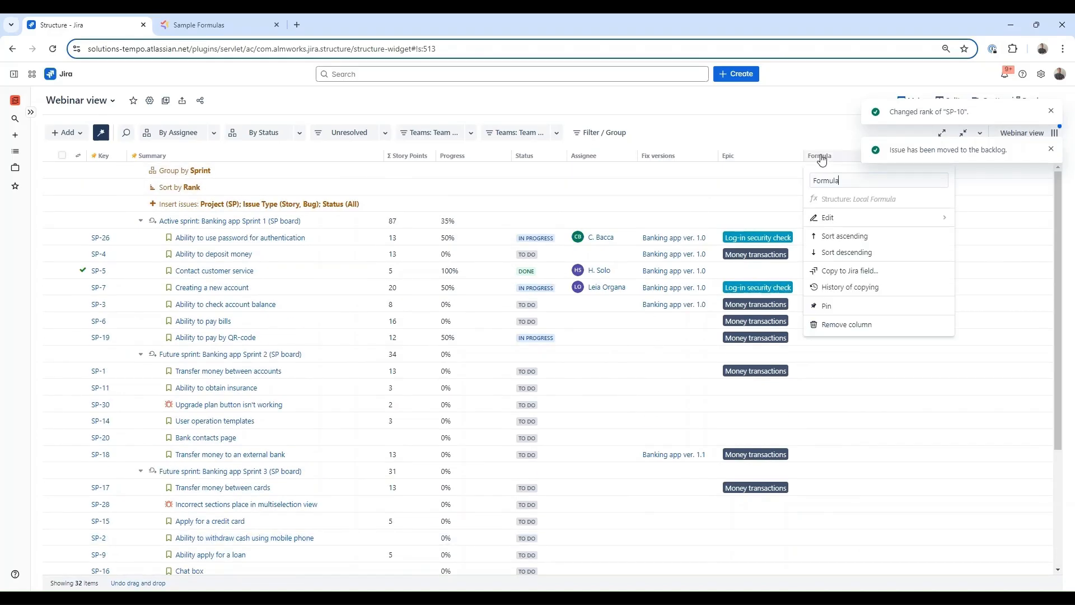
pyautogui.doubleClick(845, 181)
pyautogui.write('Capacity')
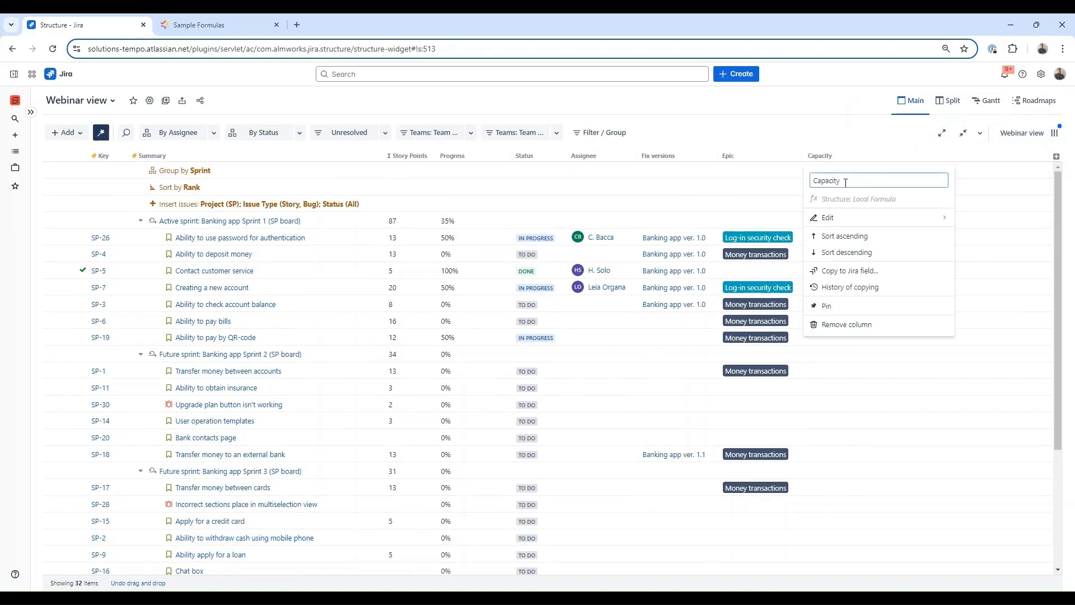
pyautogui.click(824, 118)
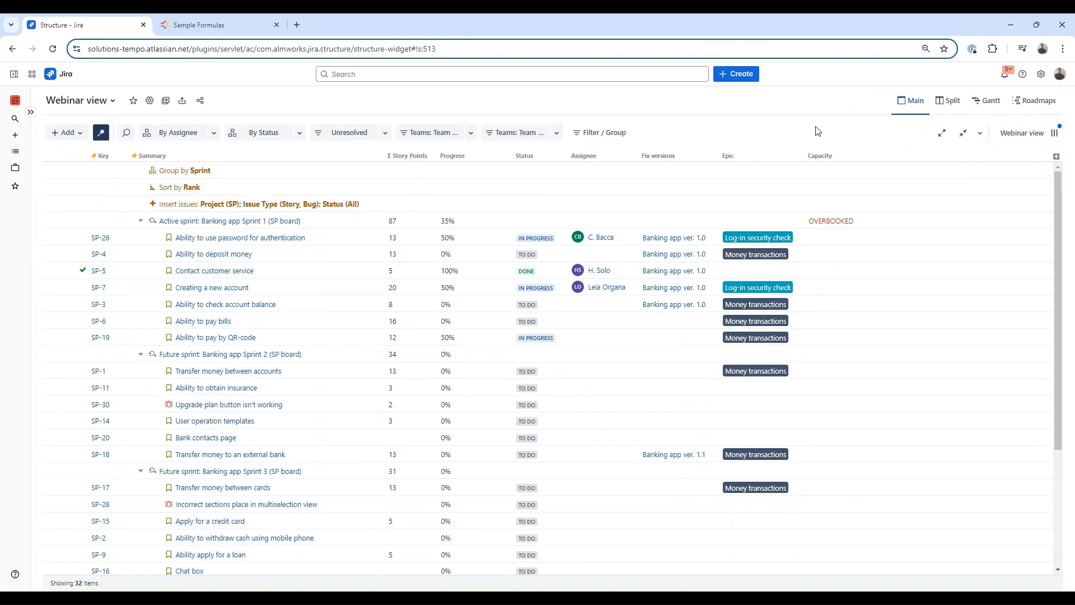
pyautogui.click(101, 132)
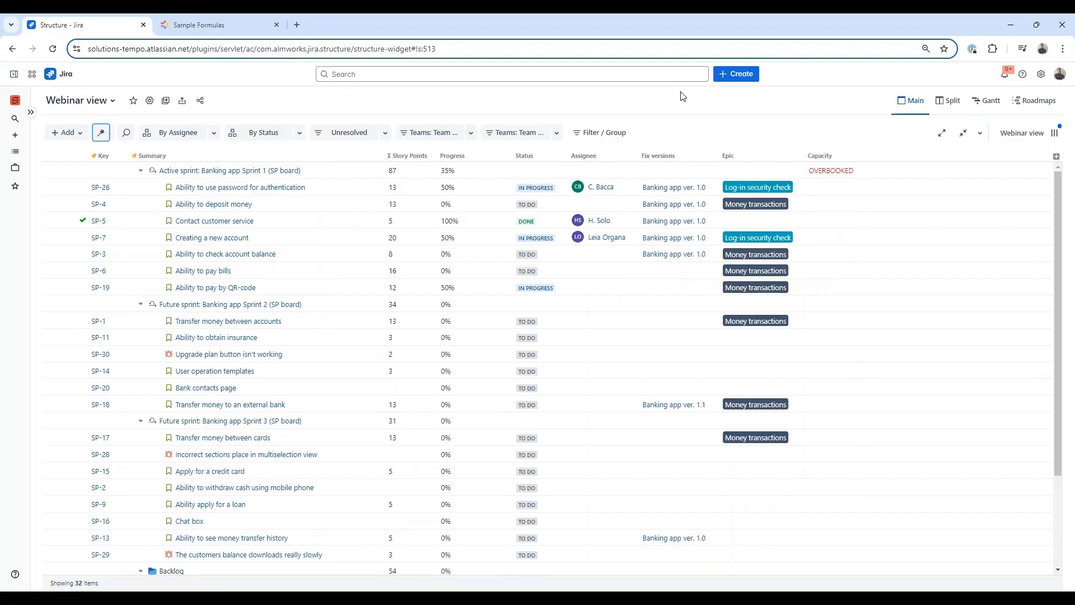
# - Create a Fix versions filter for Banking app ver. 1.0, then switch it off
pyautogui.click(623, 133)
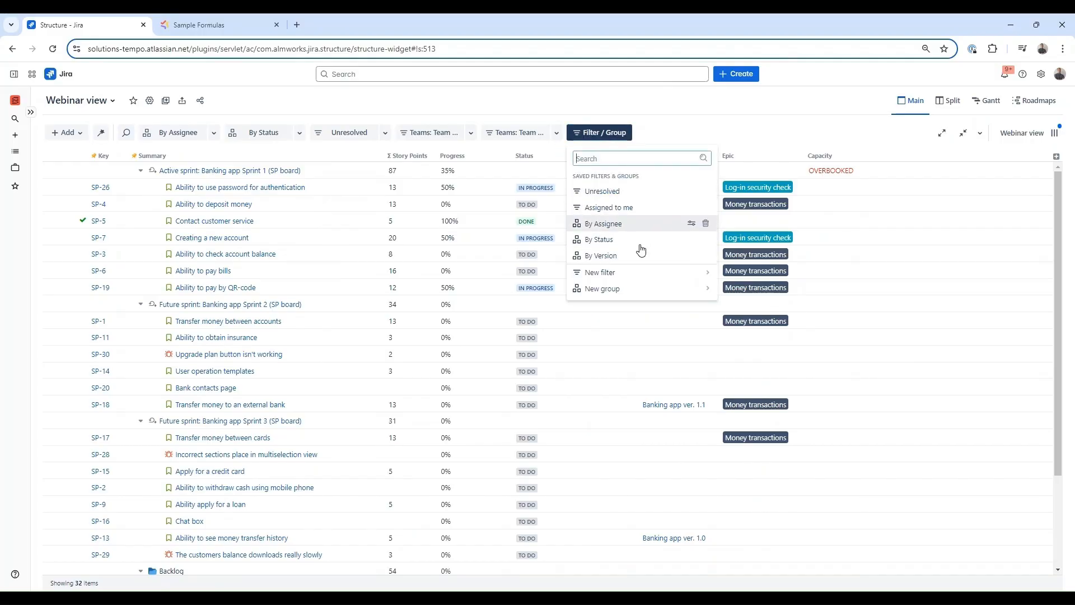
pyautogui.click(641, 273)
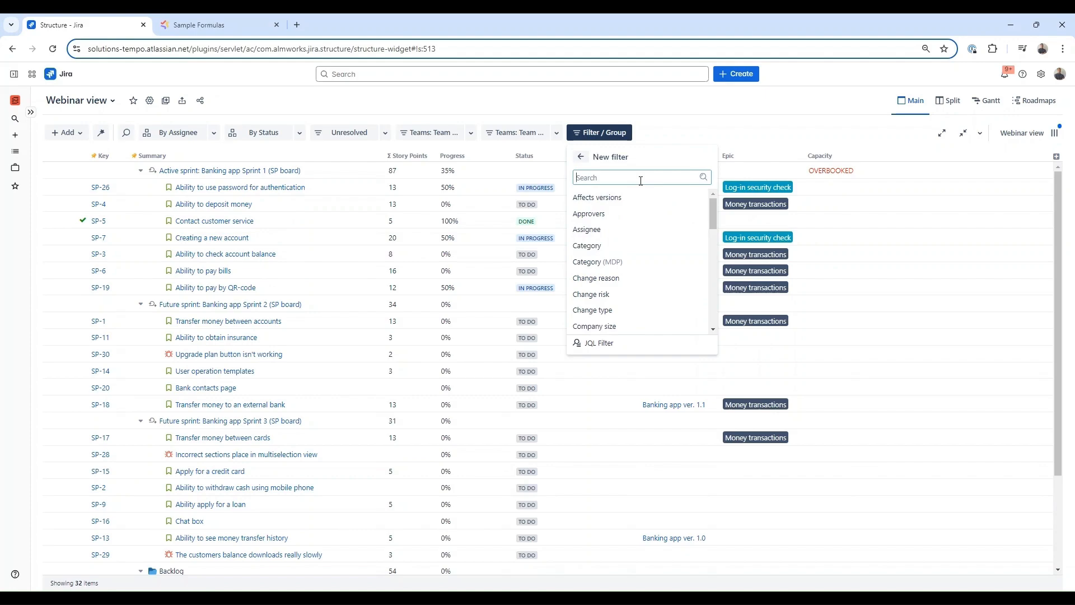
pyautogui.write('ver')
pyautogui.click(628, 229)
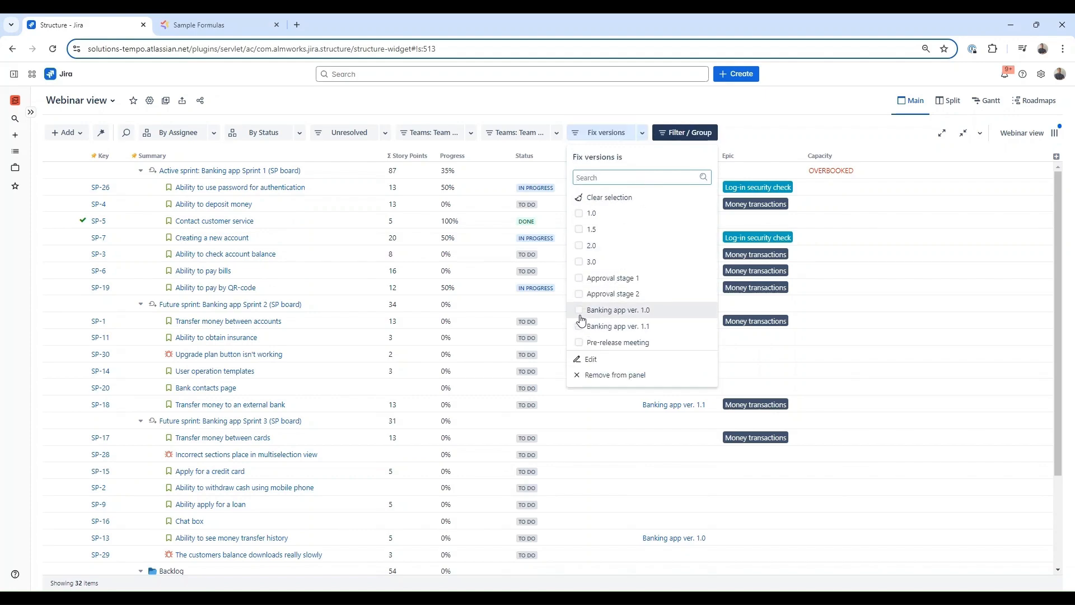
pyautogui.click(580, 312)
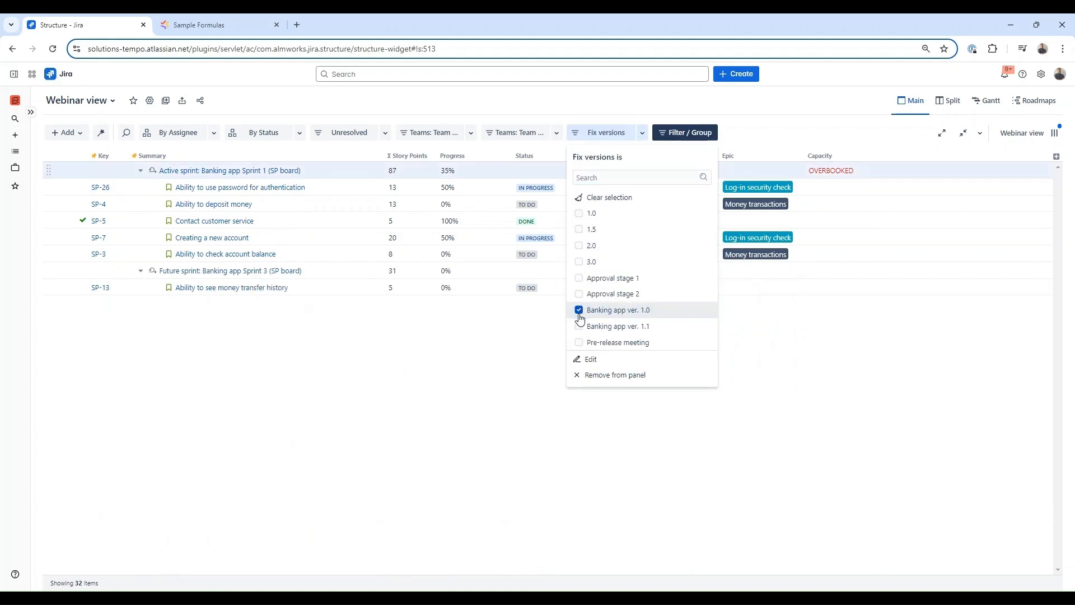
pyautogui.click(760, 130)
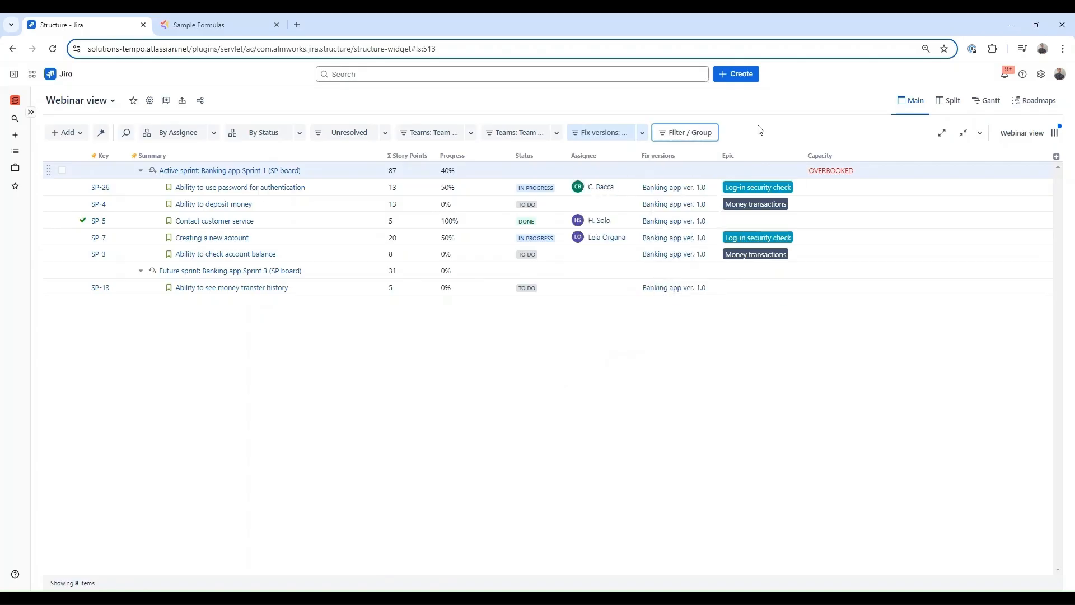
pyautogui.click(600, 135)
# - Add a second Fix versions filter for Banking app ver. 1.1, leaving both filters off
pyautogui.click(685, 133)
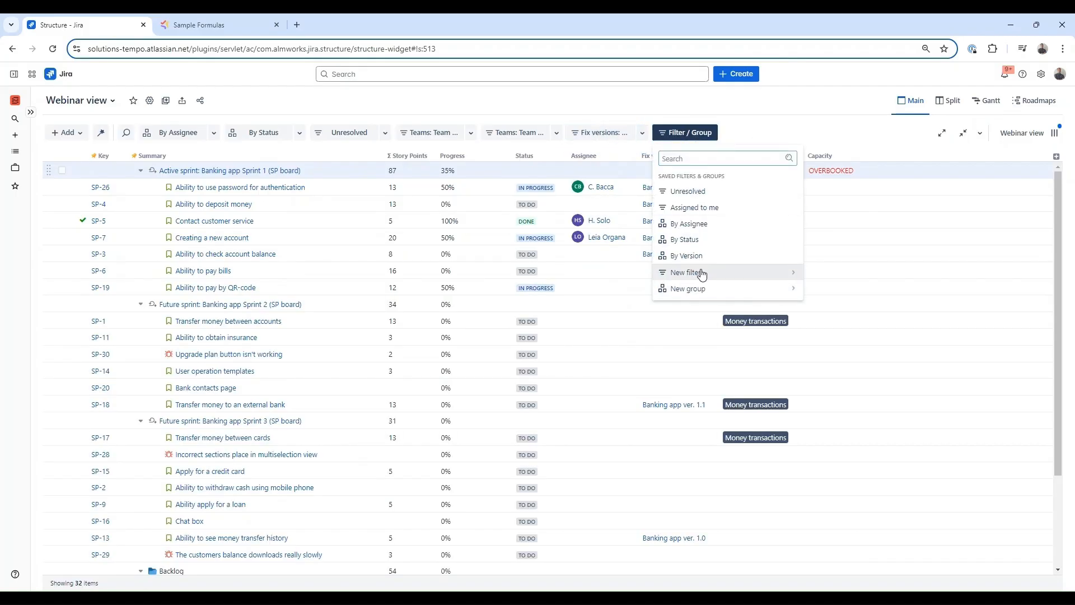
pyautogui.click(702, 272)
pyautogui.write('vers')
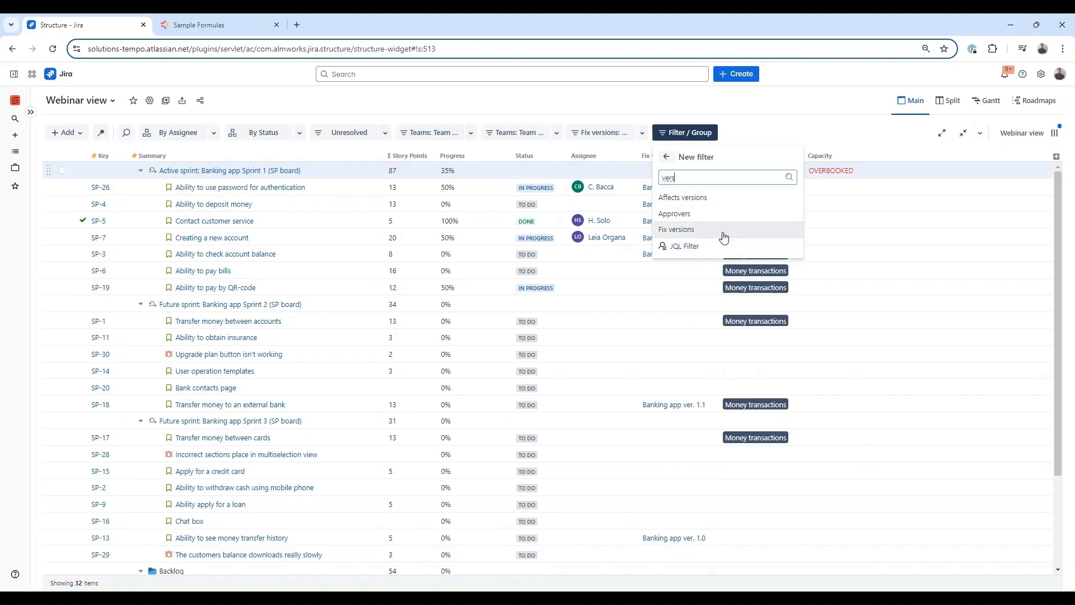
pyautogui.click(722, 232)
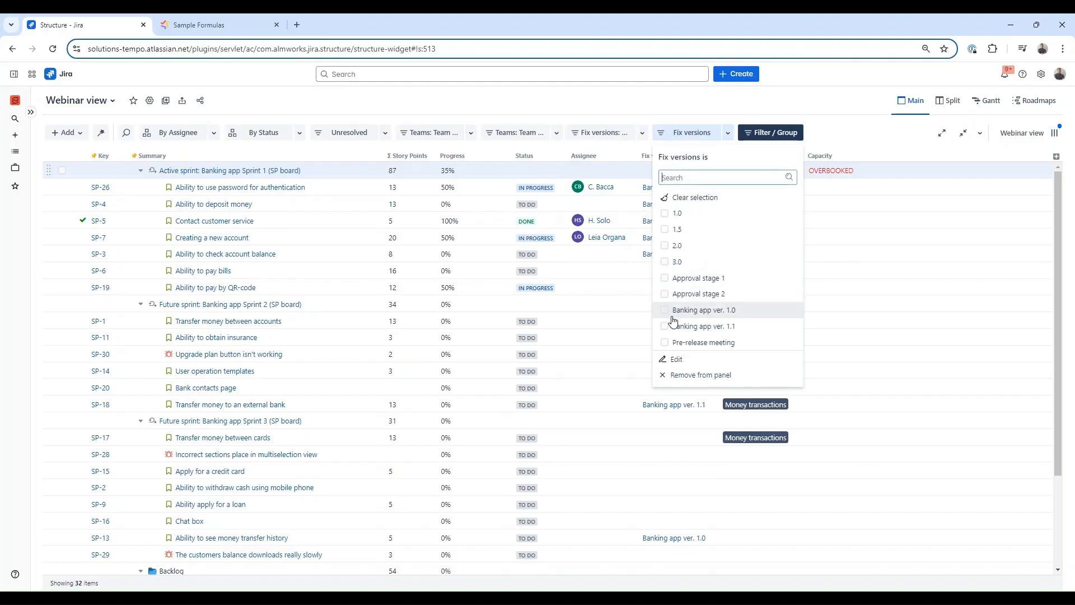
pyautogui.click(665, 327)
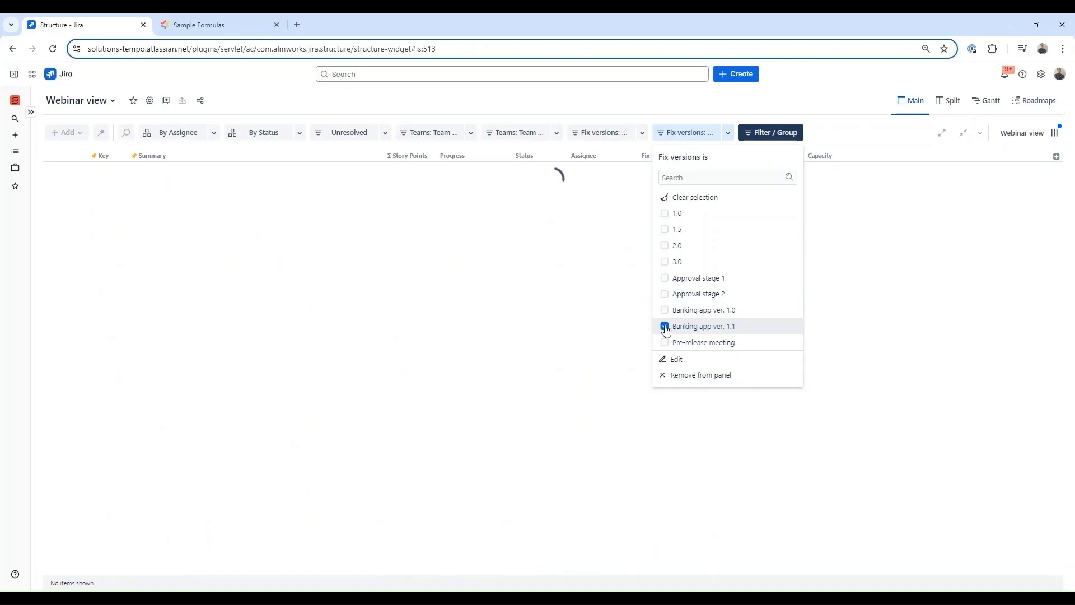
pyautogui.click(667, 108)
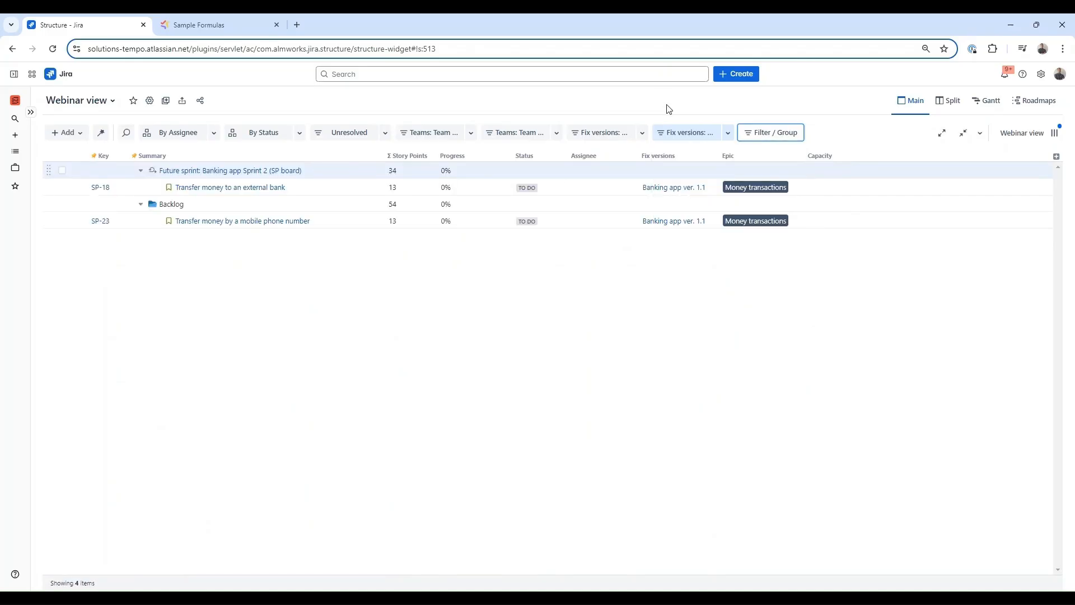
pyautogui.click(679, 136)
pyautogui.click(613, 138)
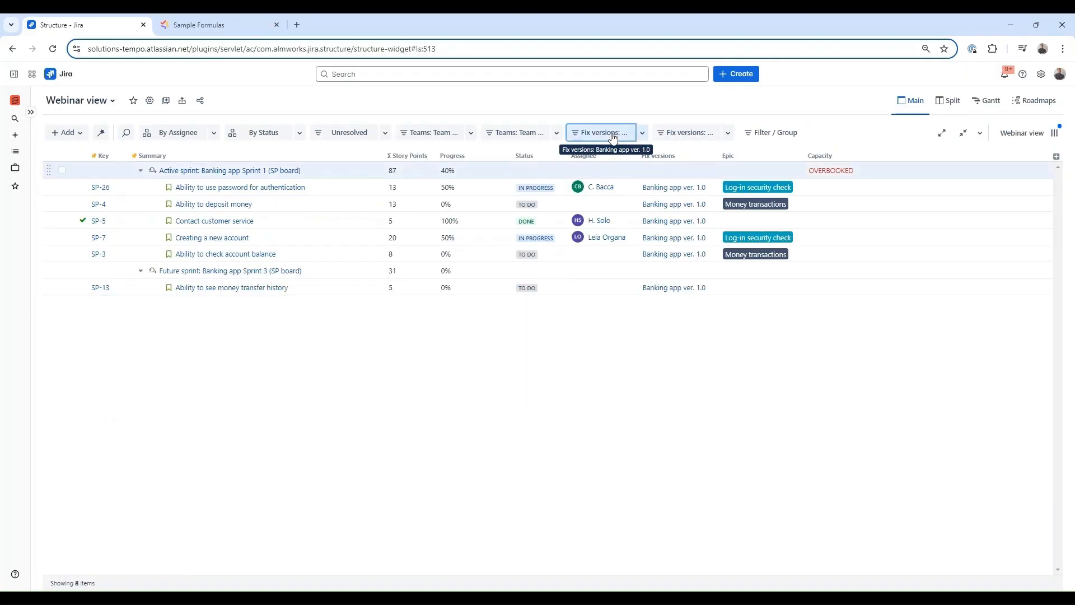
pyautogui.click(613, 137)
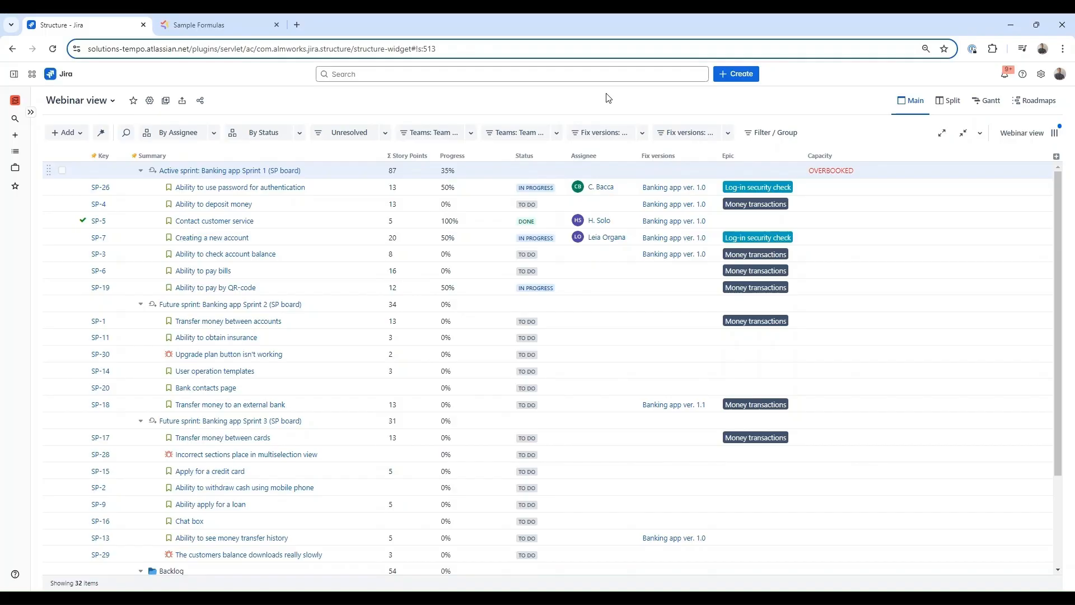
# - Copy Progress values into Text field, overwriting existing data, and verify the result on SP-5
pyautogui.click(467, 158)
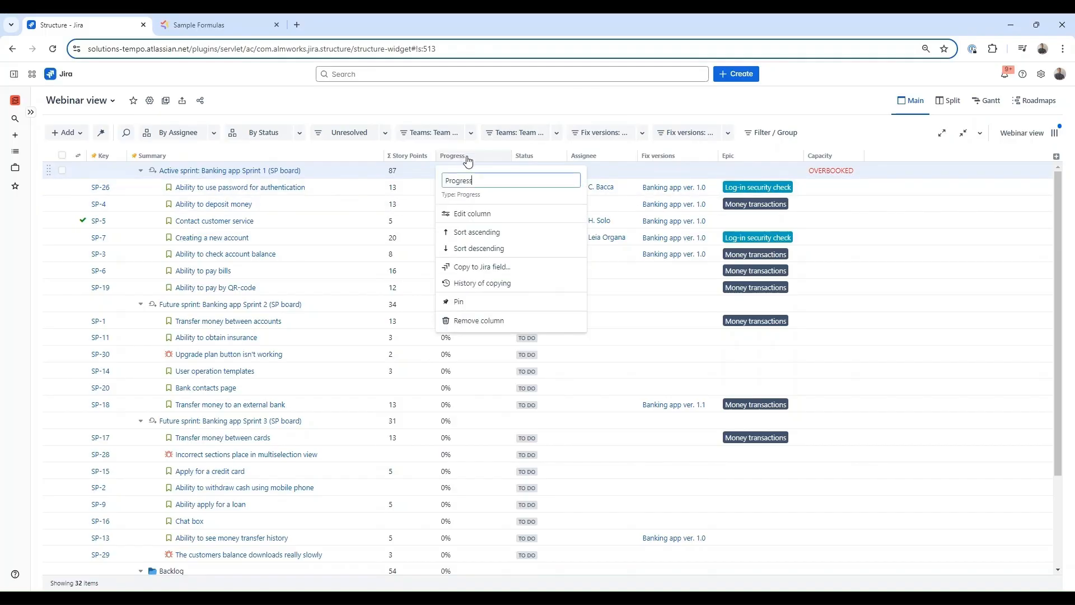
pyautogui.click(504, 267)
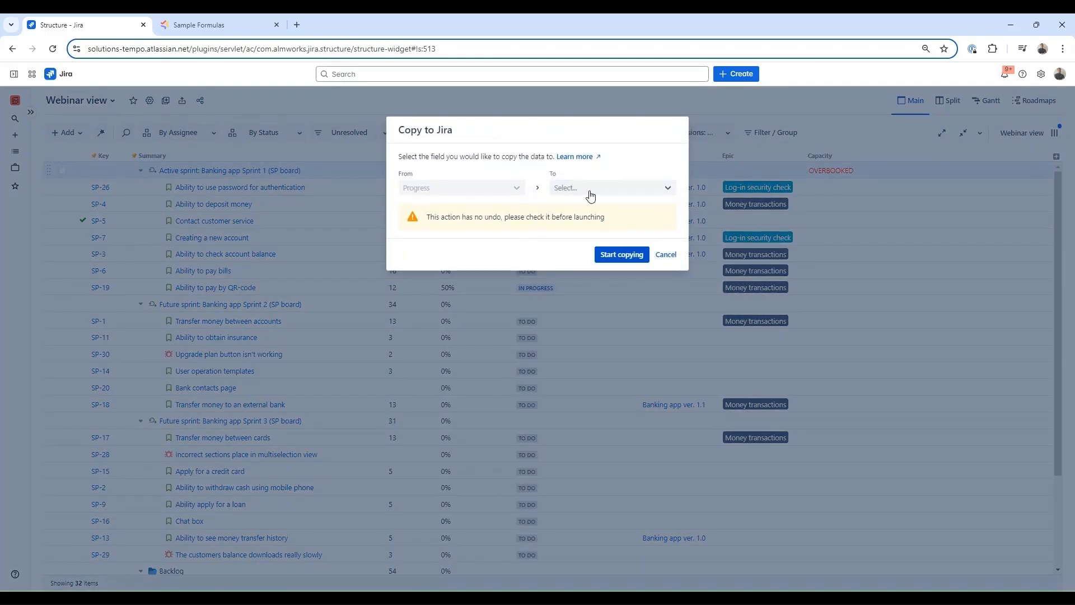
pyautogui.click(569, 191)
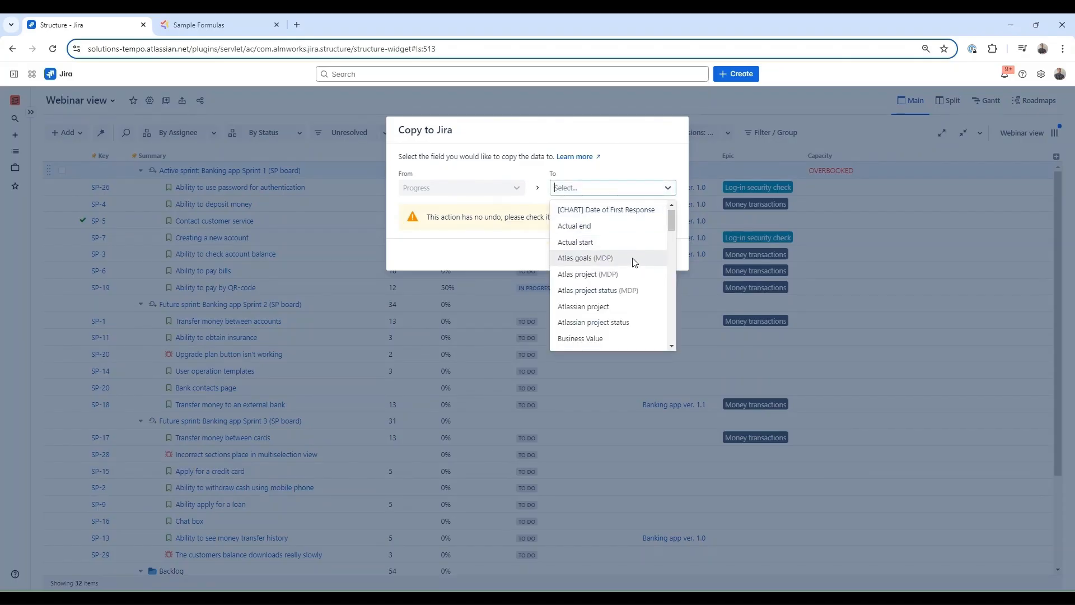
pyautogui.scroll(-10, 631, 260)
pyautogui.click(630, 274)
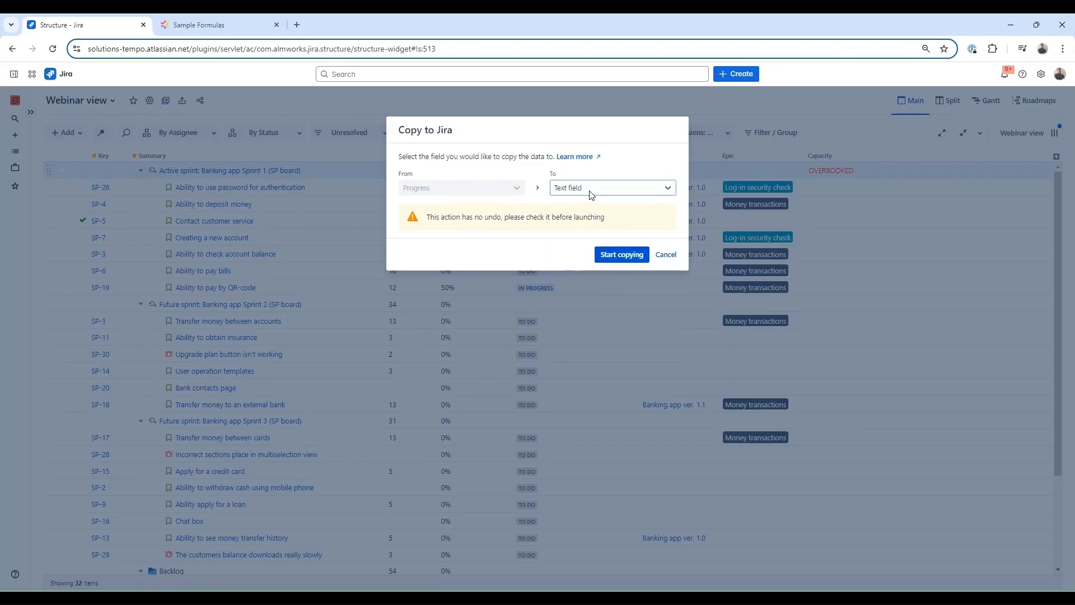
pyautogui.click(619, 255)
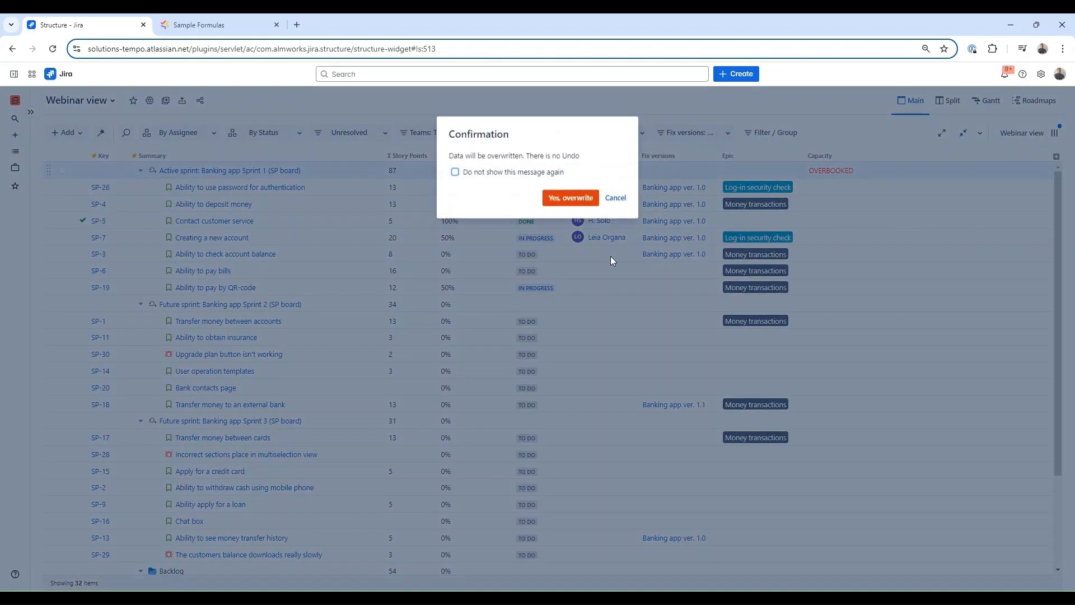
pyautogui.click(572, 202)
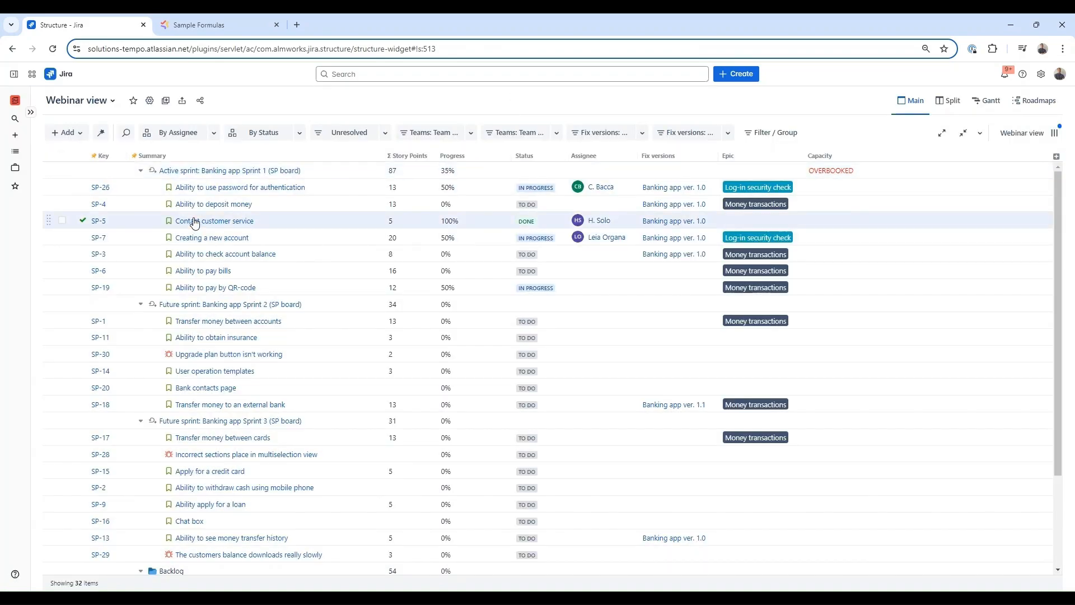
pyautogui.click(194, 222)
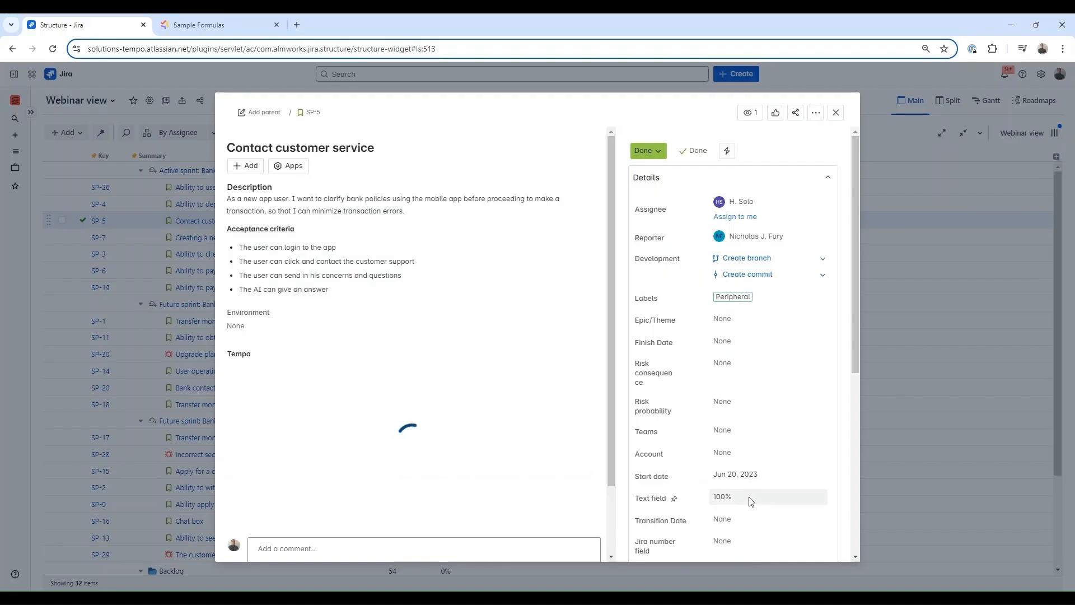
pyautogui.click(836, 114)
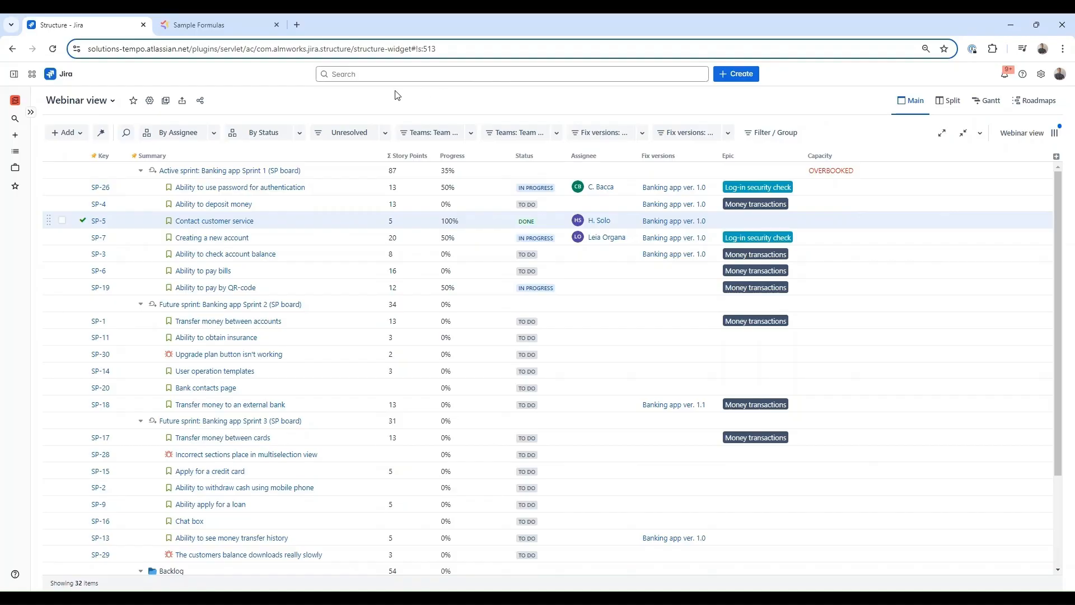
# - Grant the ALM Gantt Developers project role Control on Webinar view, copy the link, and save
pyautogui.click(200, 100)
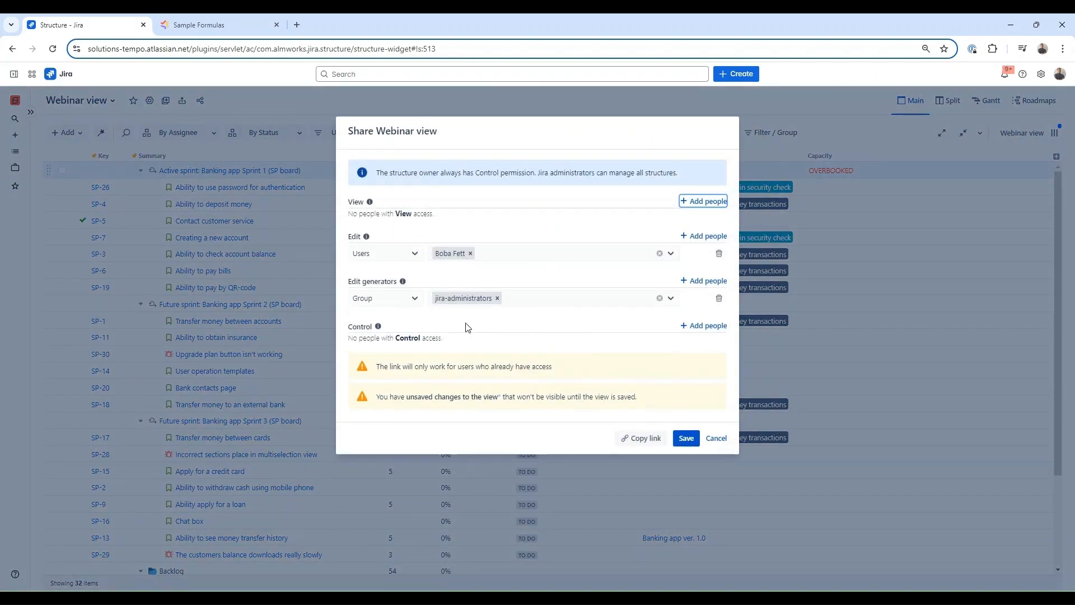
pyautogui.click(724, 326)
pyautogui.click(415, 342)
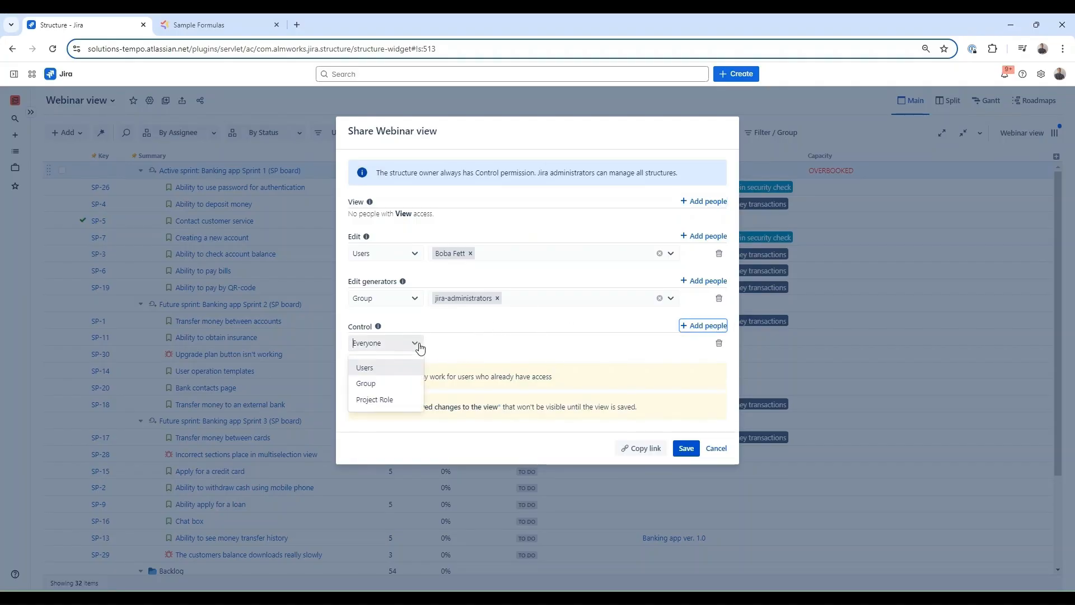
pyautogui.click(393, 399)
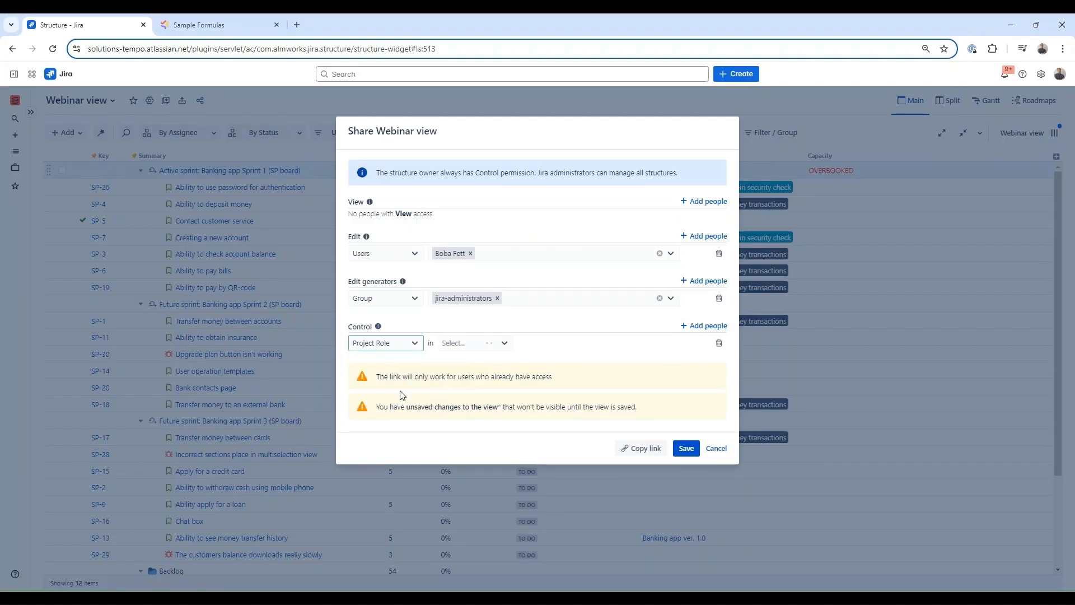
pyautogui.click(473, 348)
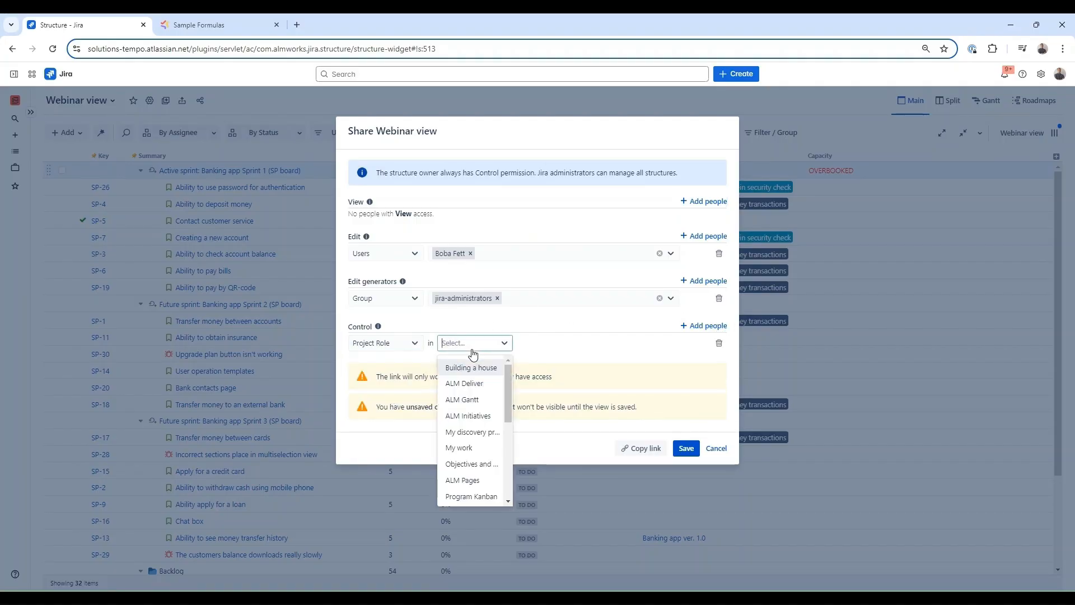
pyautogui.click(471, 399)
pyautogui.click(536, 349)
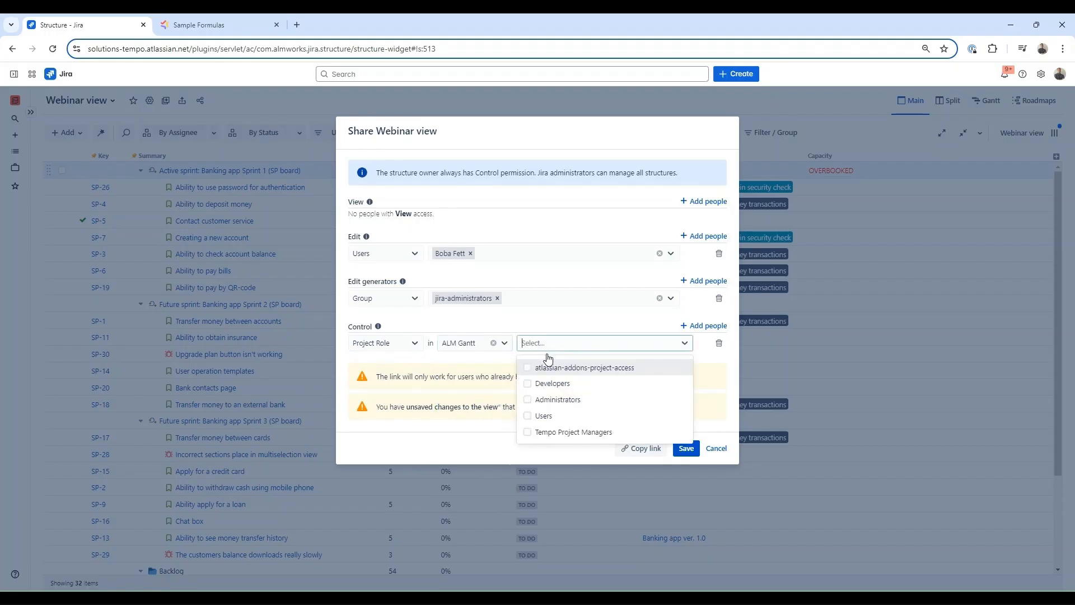
pyautogui.click(529, 383)
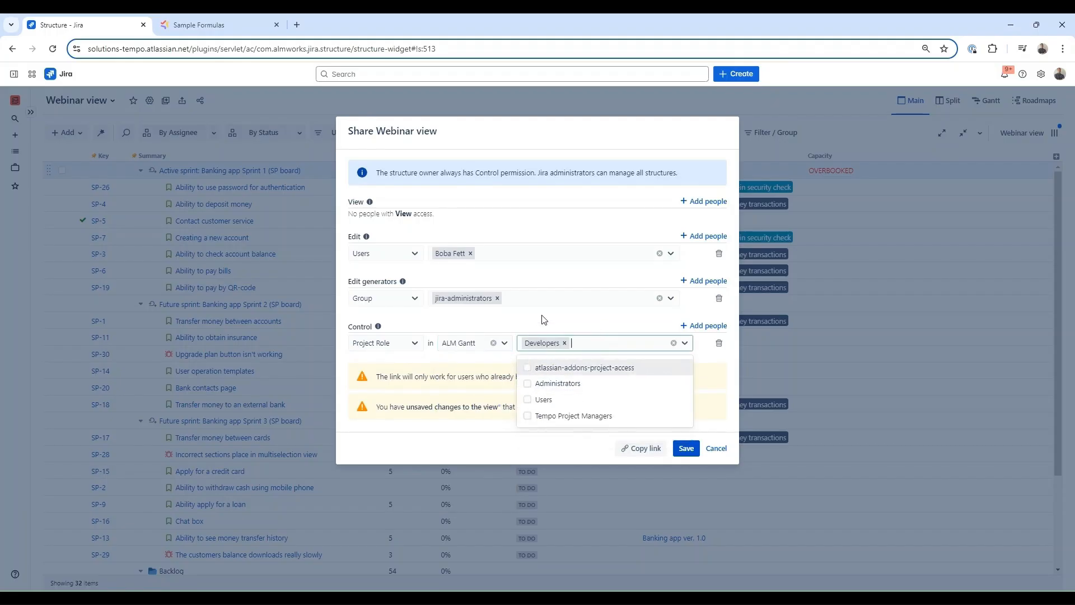
pyautogui.click(543, 321)
pyautogui.click(629, 454)
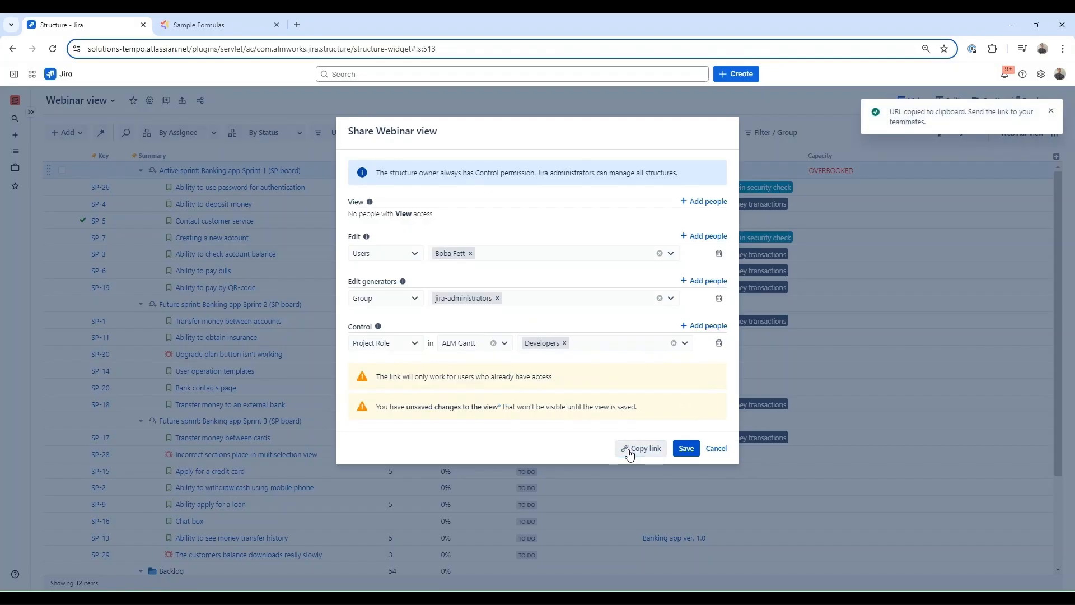
pyautogui.click(686, 448)
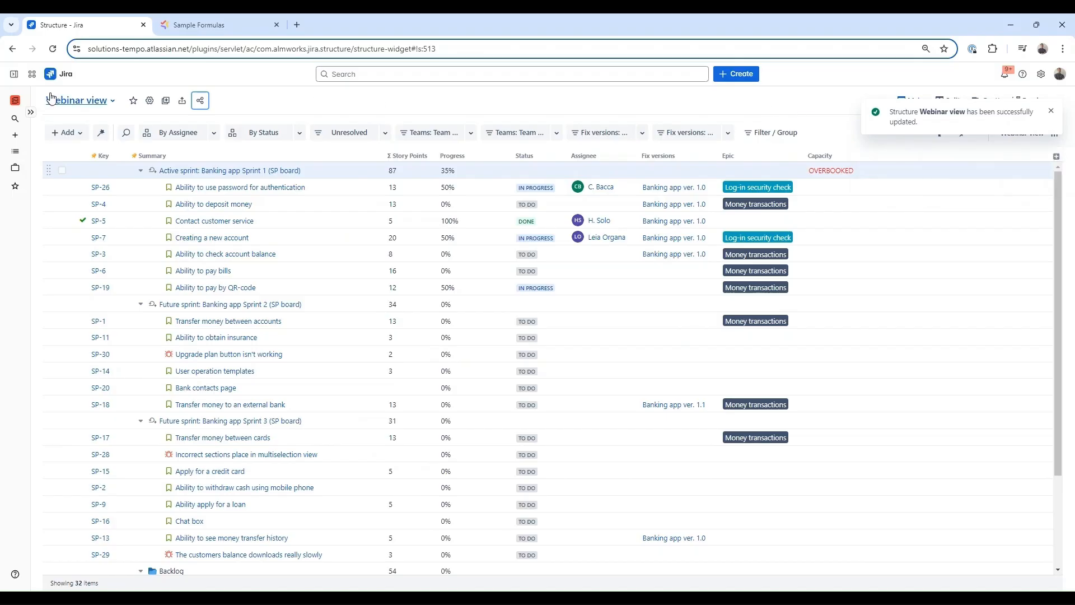
# - Export Webinar view to Excel, star it, and confirm it appears under Favorites
pyautogui.click(184, 100)
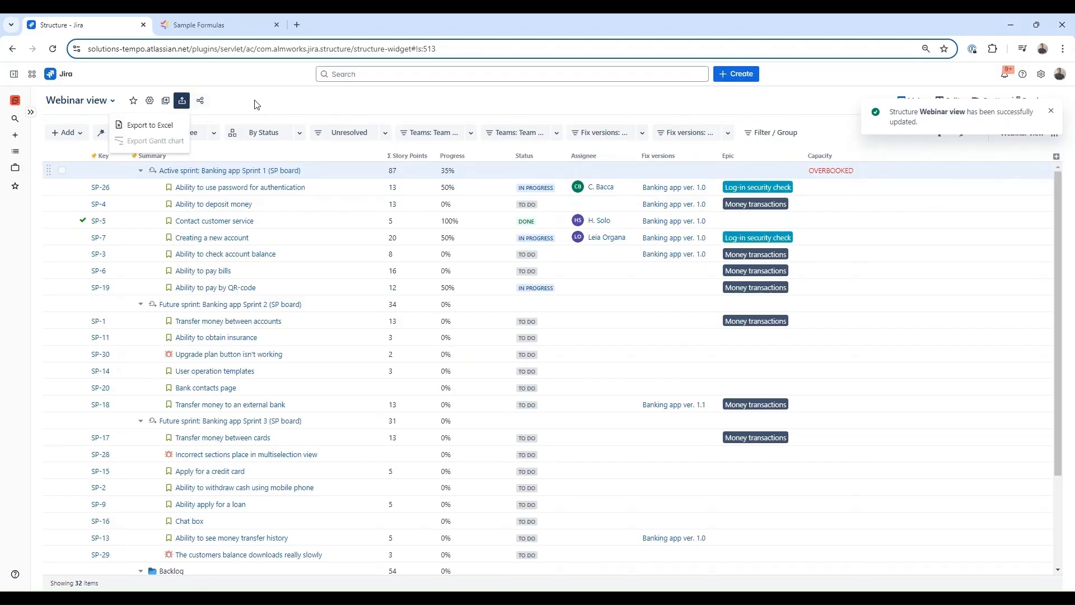
pyautogui.click(139, 126)
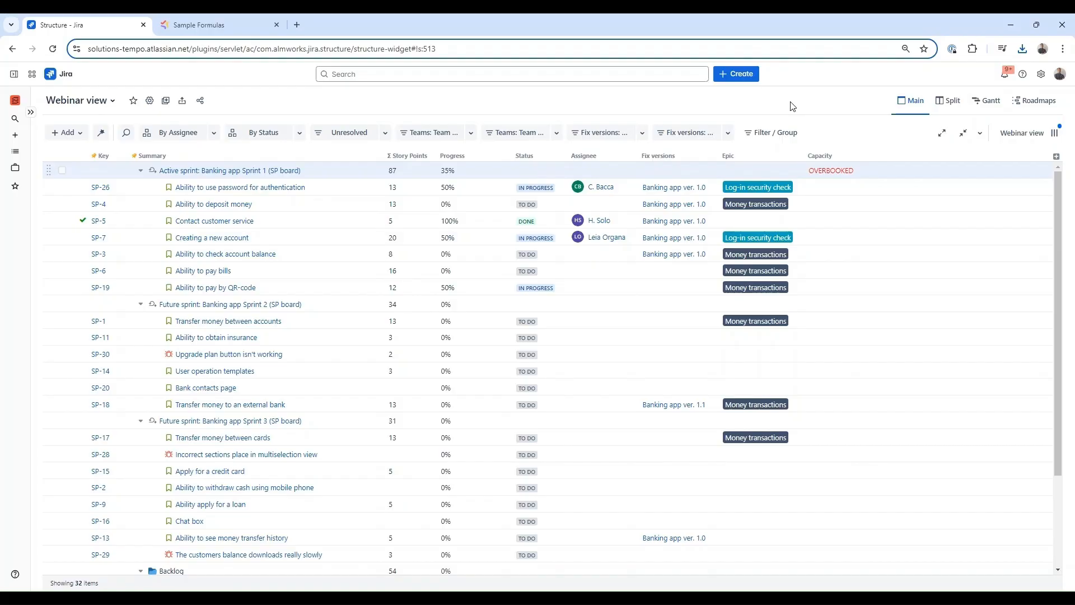
pyautogui.click(133, 101)
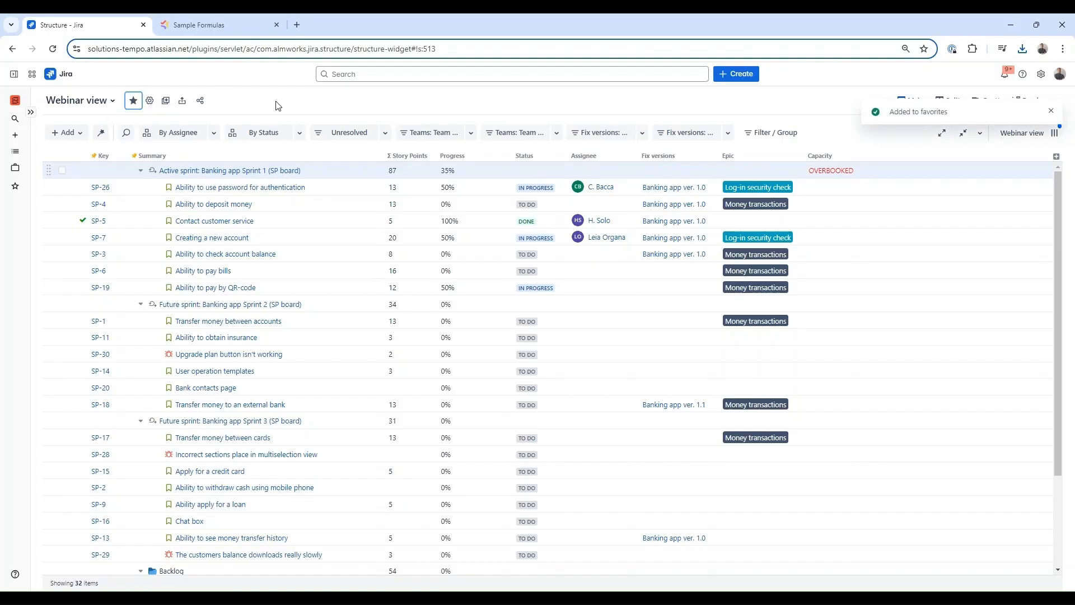
pyautogui.click(31, 112)
pyautogui.click(37, 187)
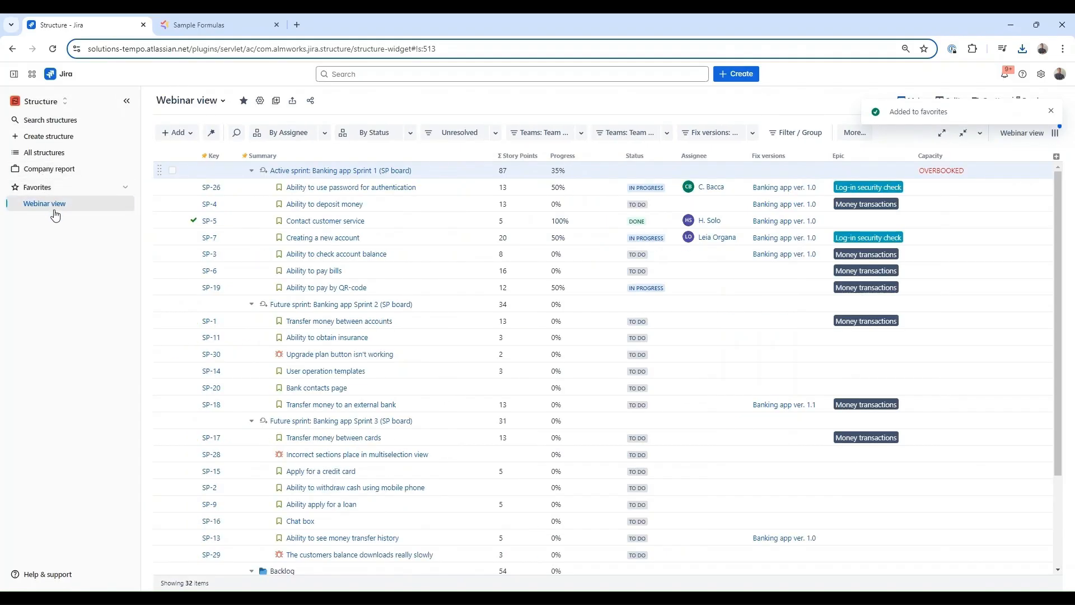
pyautogui.click(125, 187)
pyautogui.click(127, 99)
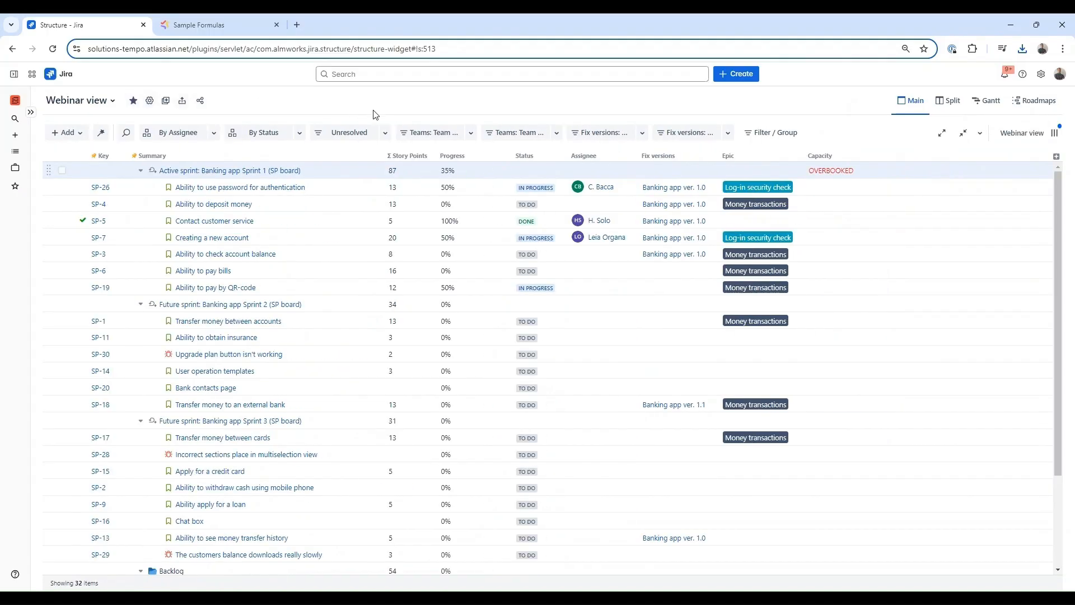